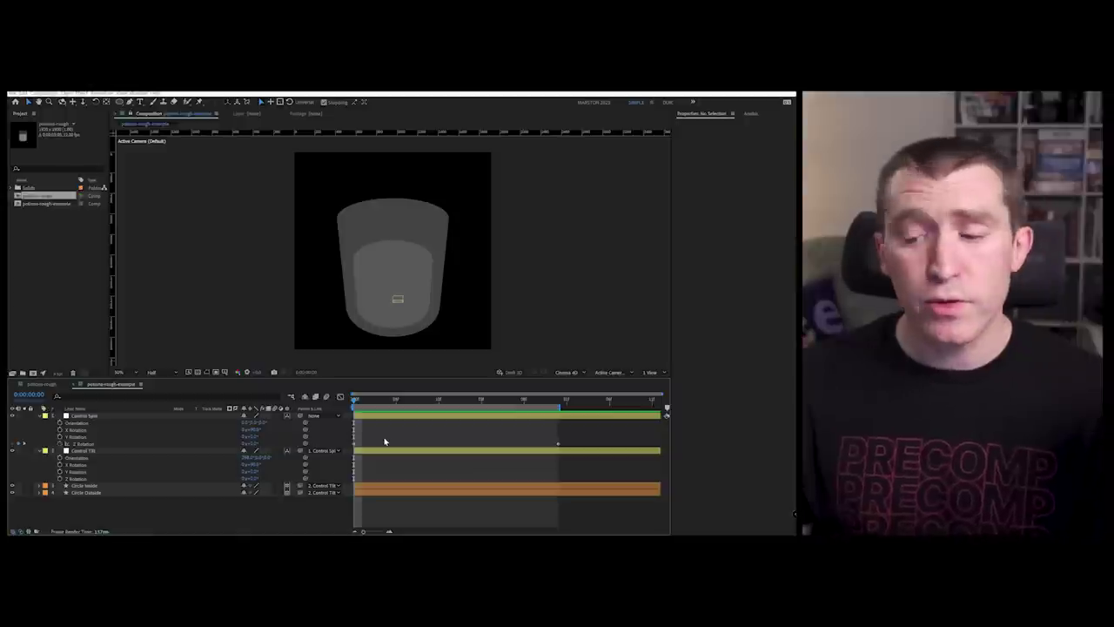
Apply Easy Ease to both Z Rotation keyframes of Control Spin and show only that property's curve in the Graph Editor
{"action": "left_click_drag", "start_coordinate": [465, 451], "coordinate": [351, 448]}
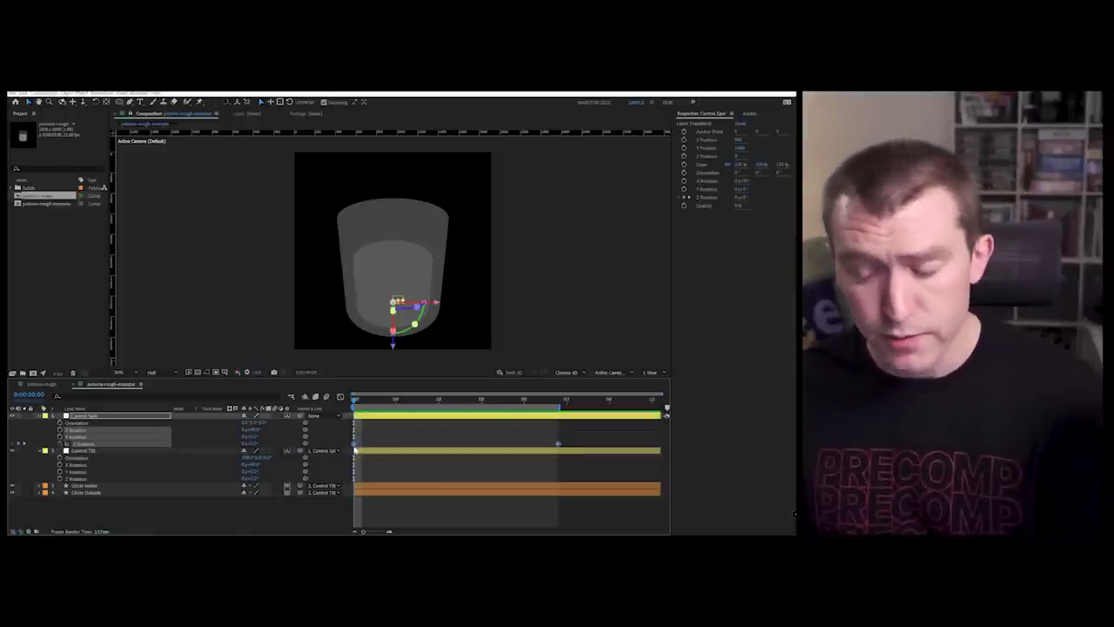
{"action": "key", "text": "F9"}
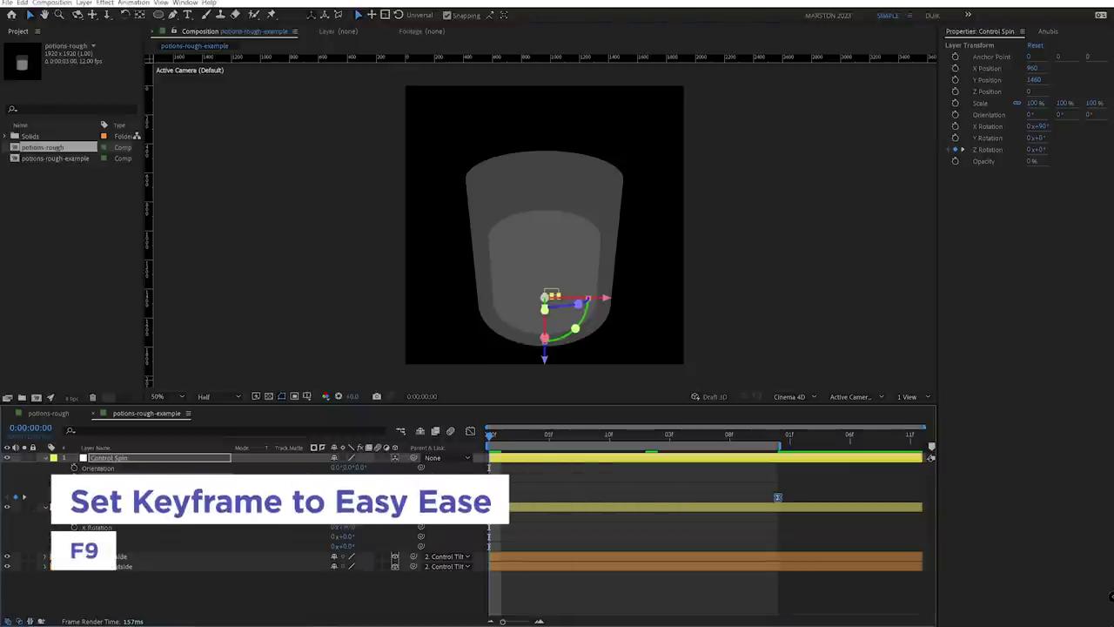
{"action": "key", "text": "shift+F3"}
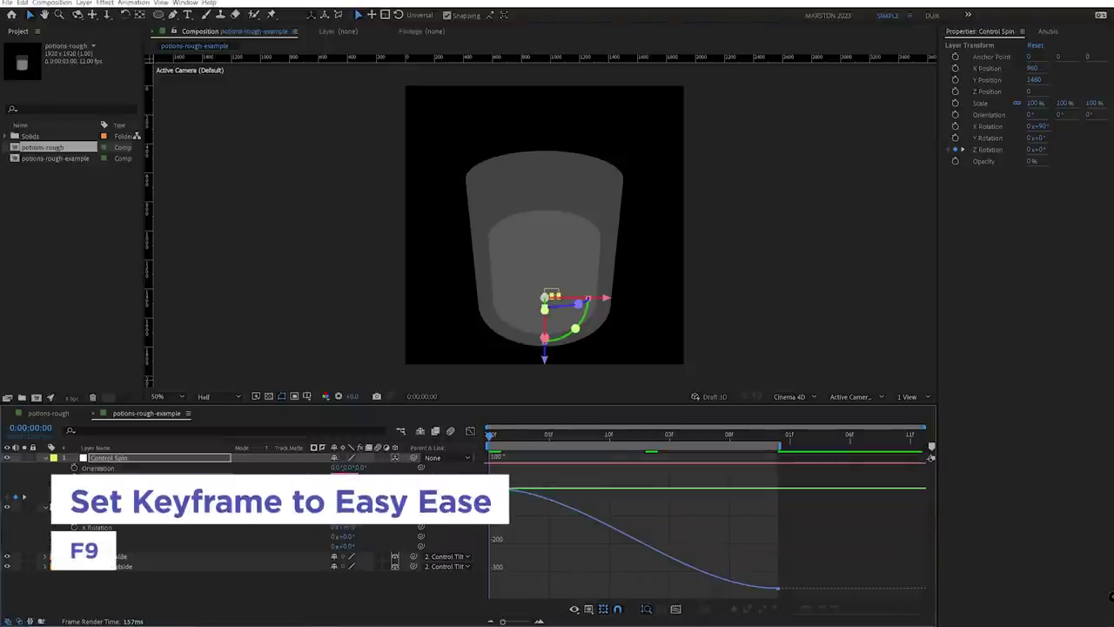
{"action": "left_click", "coordinate": [470, 432]}
{"action": "key", "text": "shift+F3"}
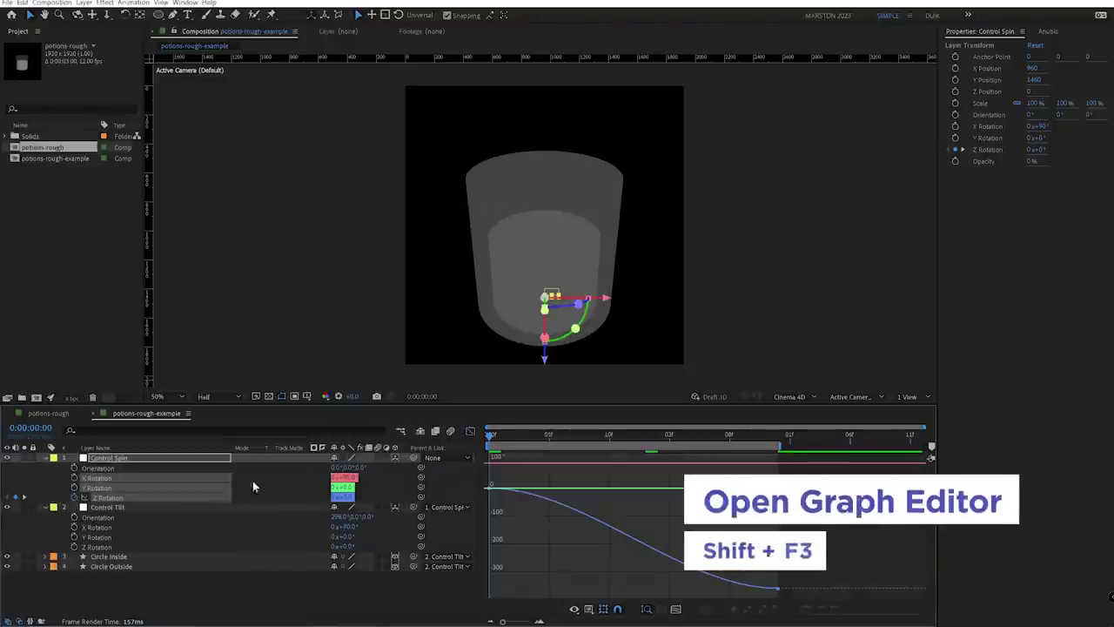
{"action": "left_click", "coordinate": [107, 497]}
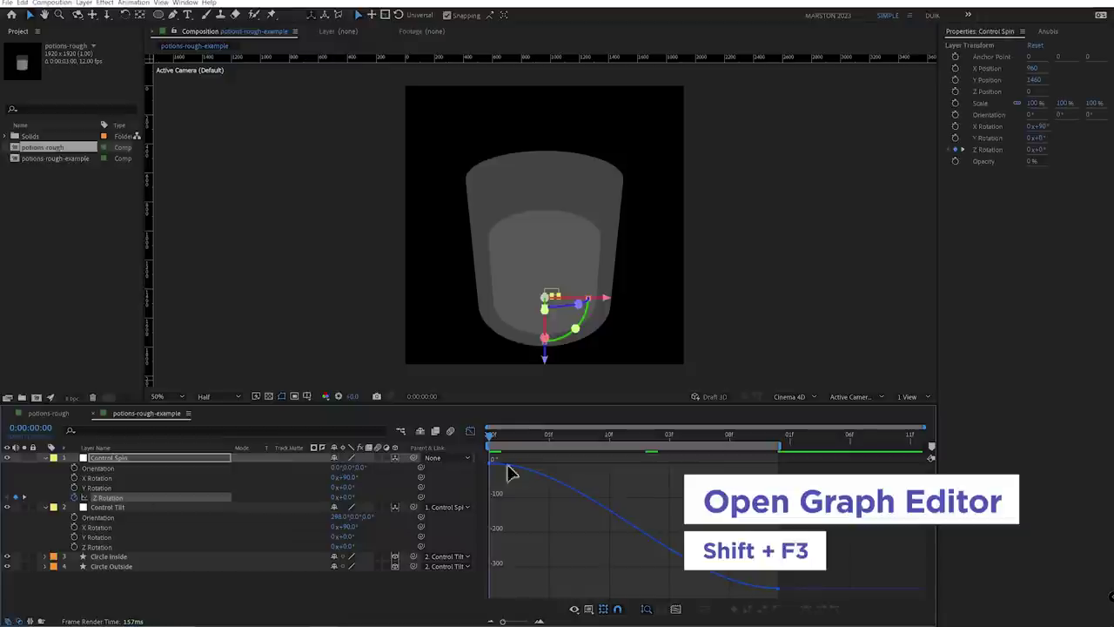
Lengthen the first Z Rotation keyframe's outgoing ease handle on the curve and preview the glass's spin
{"action": "key", "text": "space"}
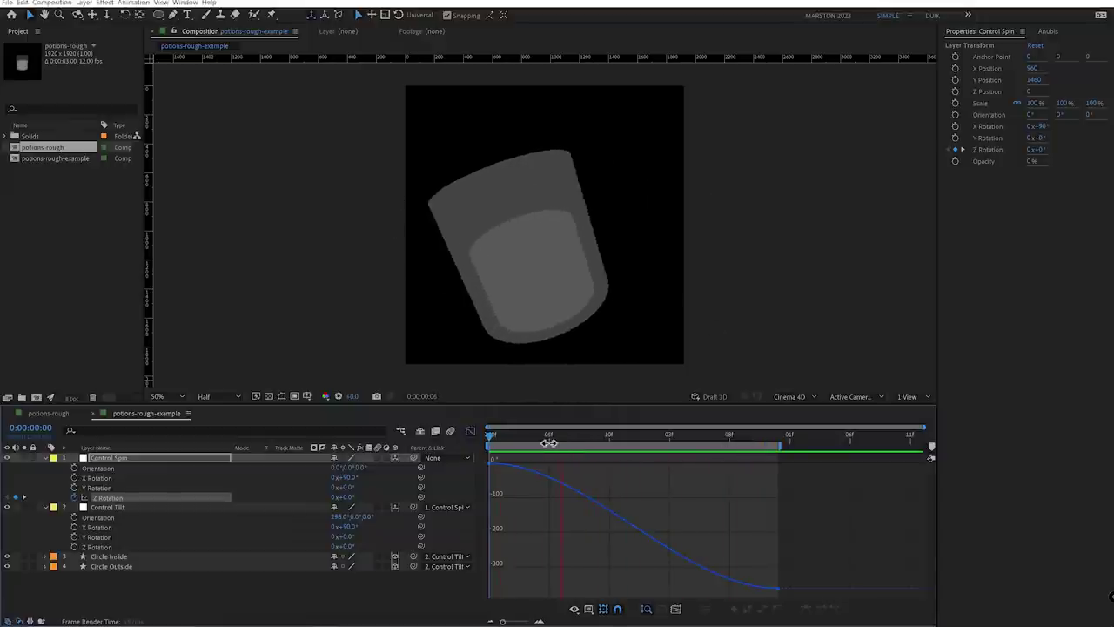
{"action": "left_click", "coordinate": [488, 446]}
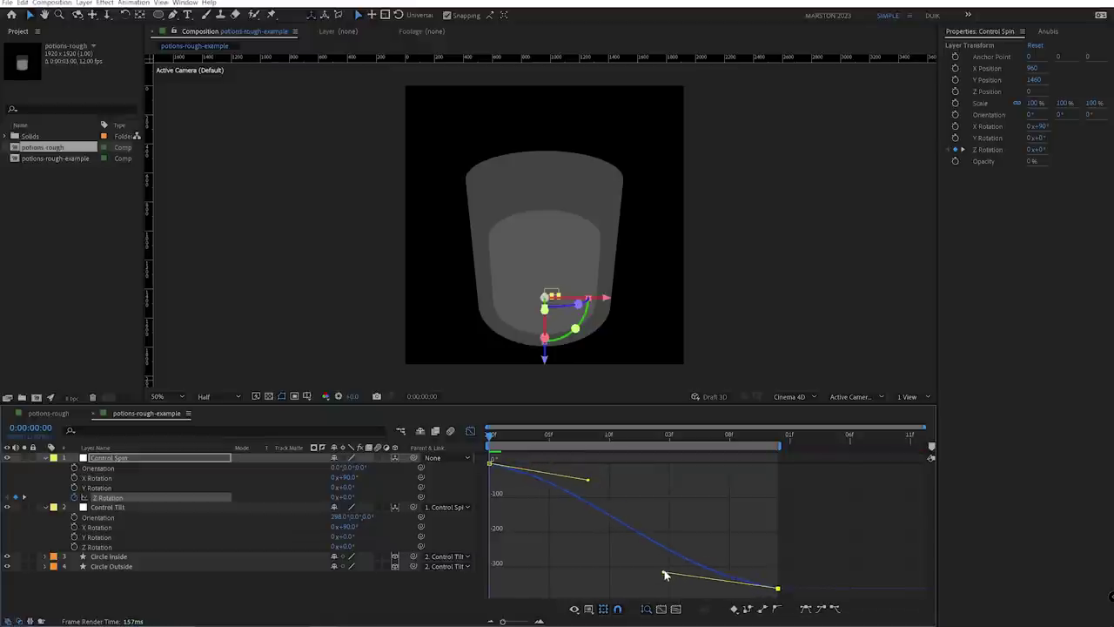
{"action": "left_click_drag", "start_coordinate": [587, 480], "coordinate": [727, 508]}
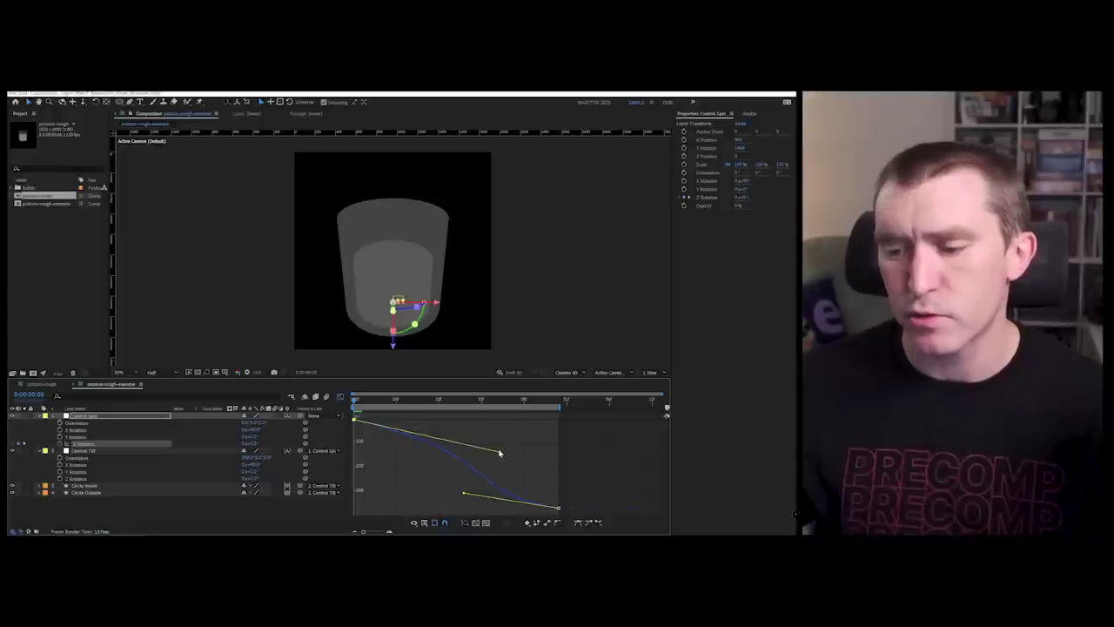
{"action": "left_click_drag", "start_coordinate": [438, 406], "coordinate": [474, 416]}
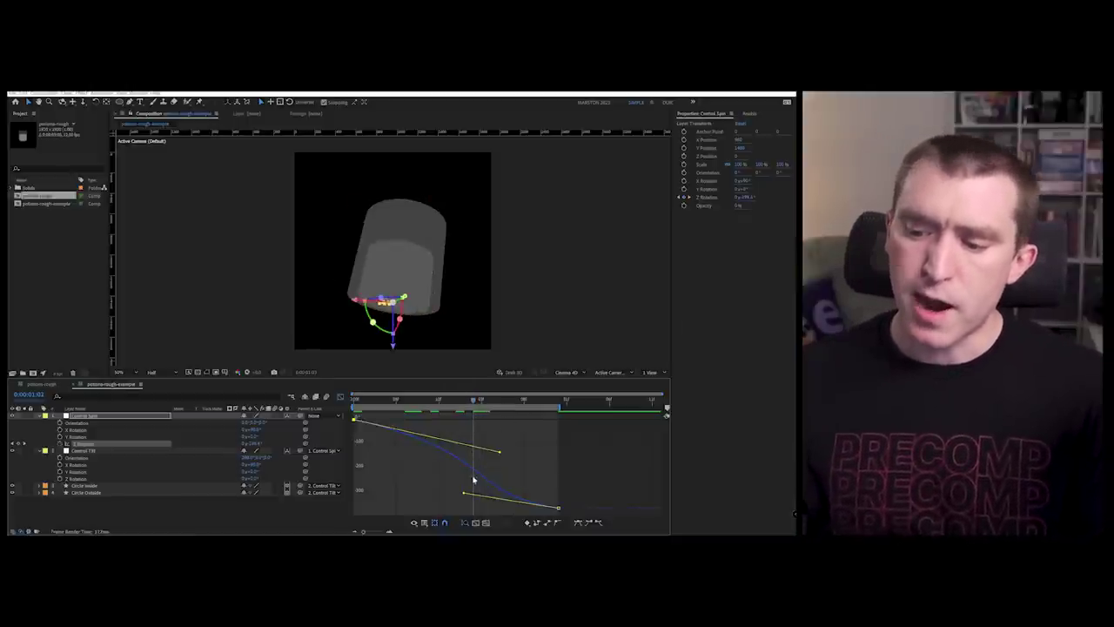
{"action": "left_click_drag", "start_coordinate": [474, 401], "coordinate": [438, 422]}
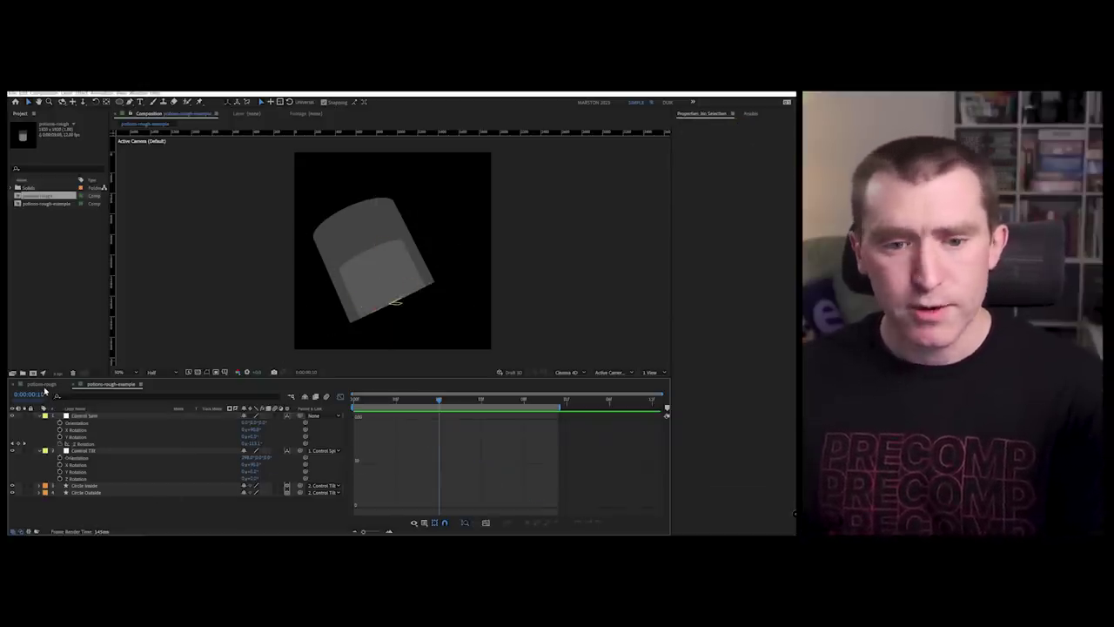
Examine the c-axis shift layer in the potions-rough composition and compare it with Control Tilt in potions-rough-example
{"action": "left_click", "coordinate": [44, 384]}
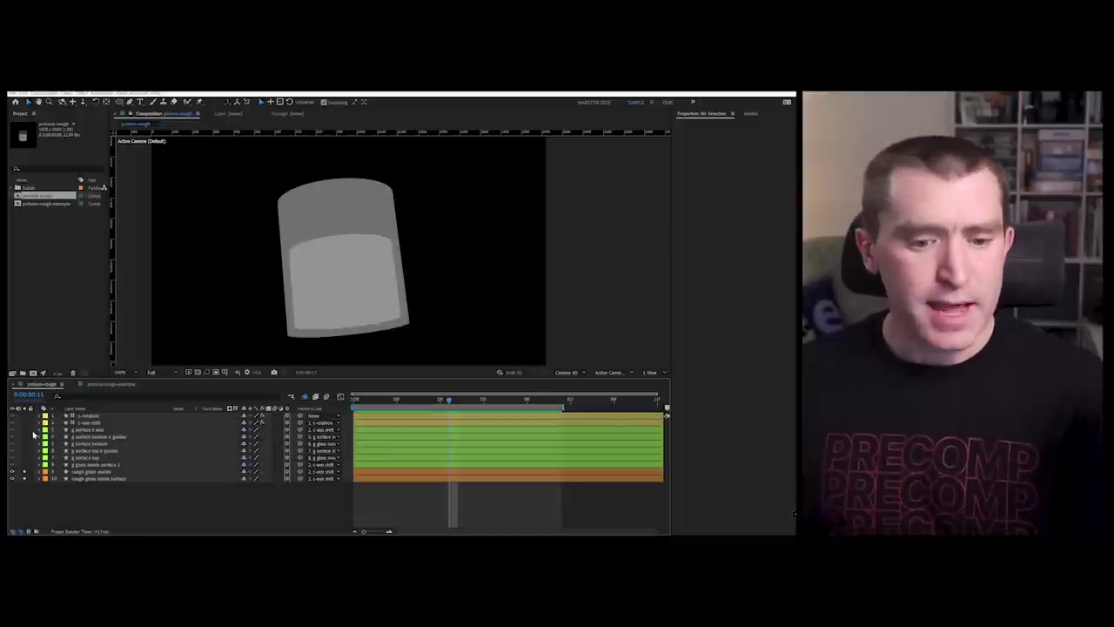
{"action": "scroll", "coordinate": [301, 254], "scroll_direction": "up", "scroll_amount": 1}
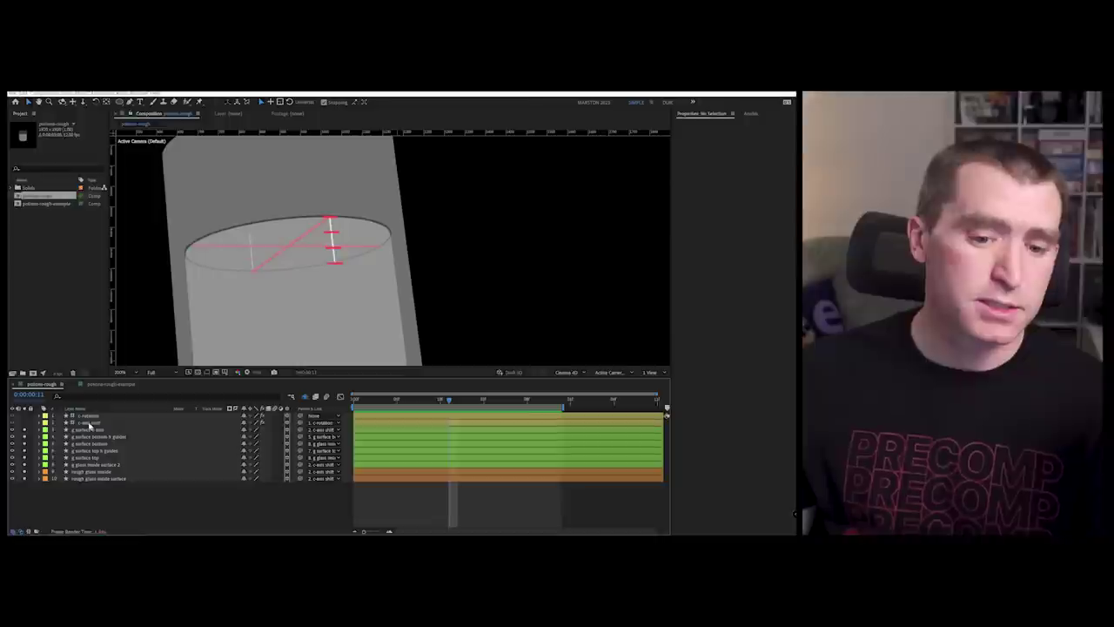
{"action": "left_click", "coordinate": [91, 422]}
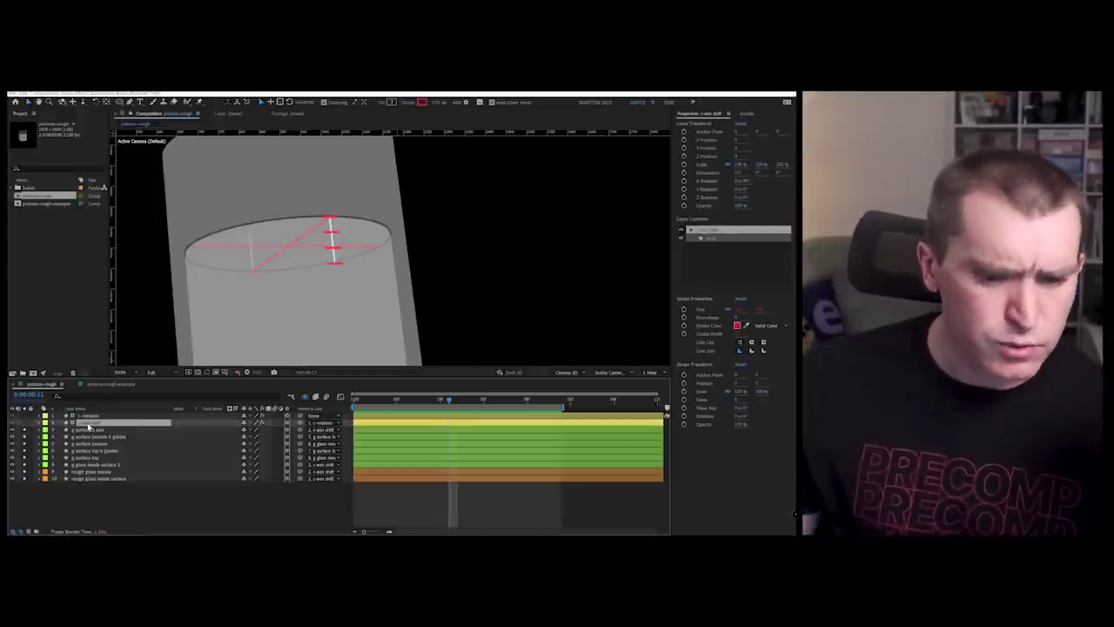
{"action": "left_click", "coordinate": [106, 384]}
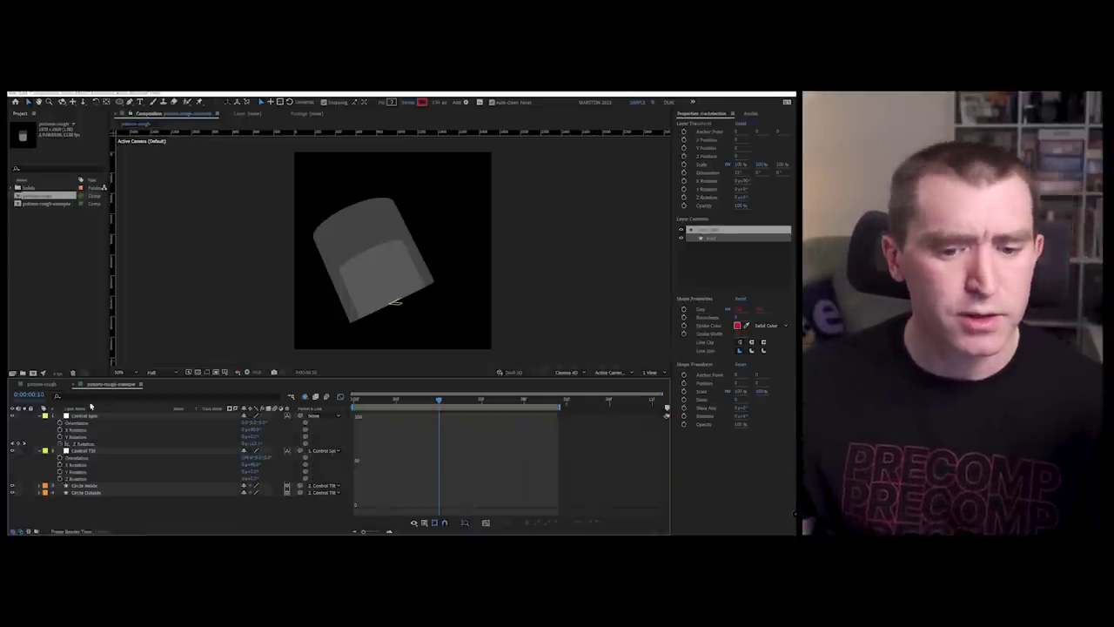
{"action": "left_click", "coordinate": [89, 451]}
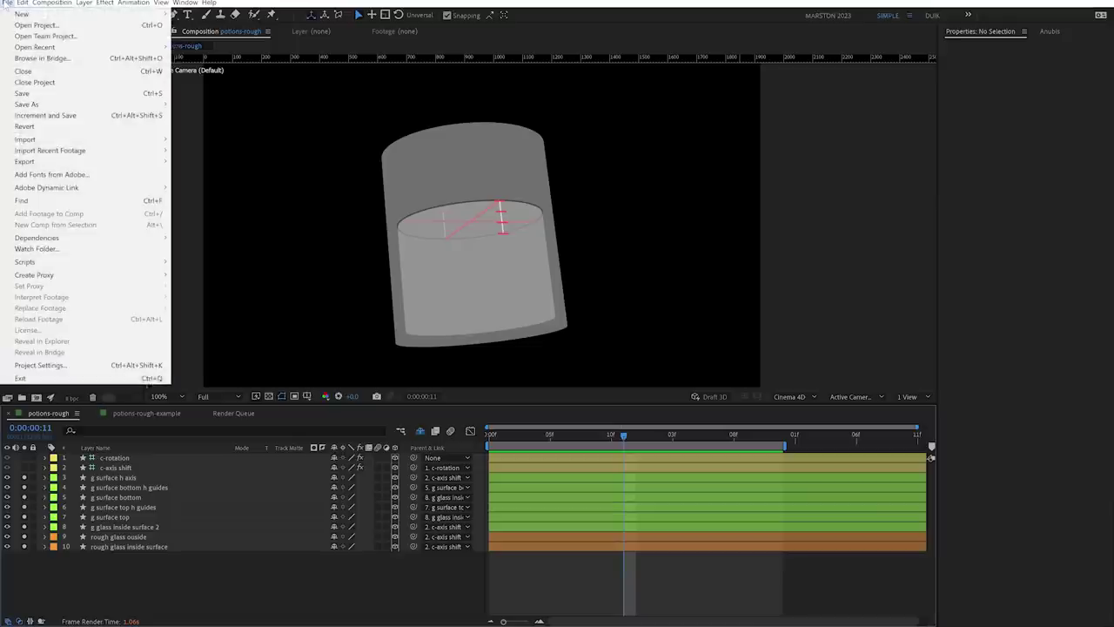
Add the potions-rough composition to the Render Queue and set its output module format to H.264
{"action": "mouse_move", "coordinate": [52, 164]}
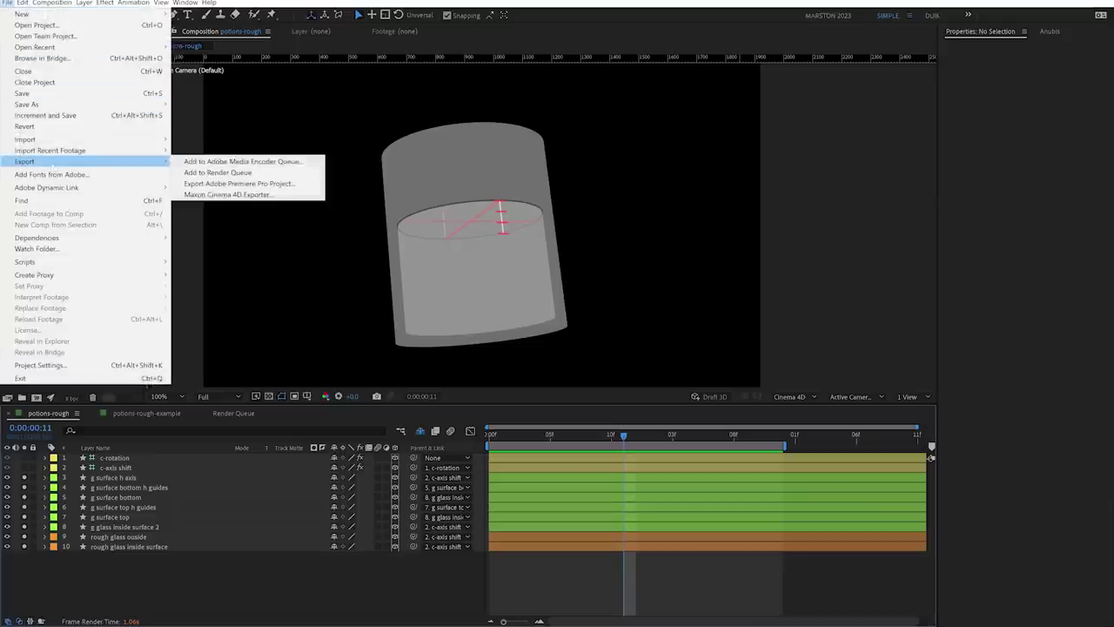
{"action": "left_click", "coordinate": [228, 173]}
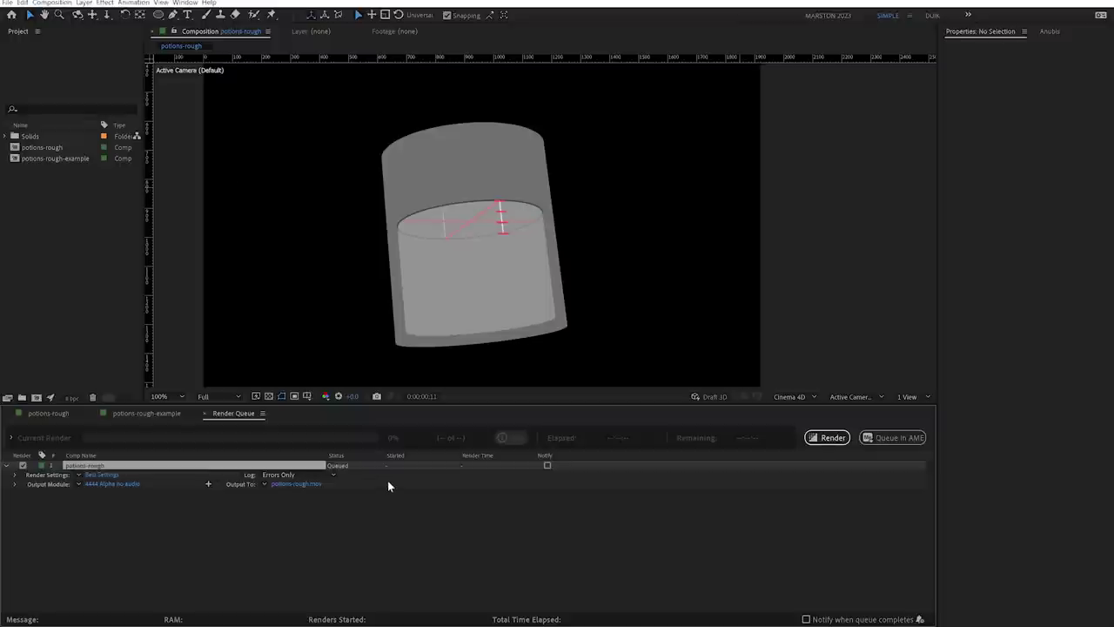
{"action": "left_click", "coordinate": [104, 484]}
{"action": "left_click", "coordinate": [439, 272]}
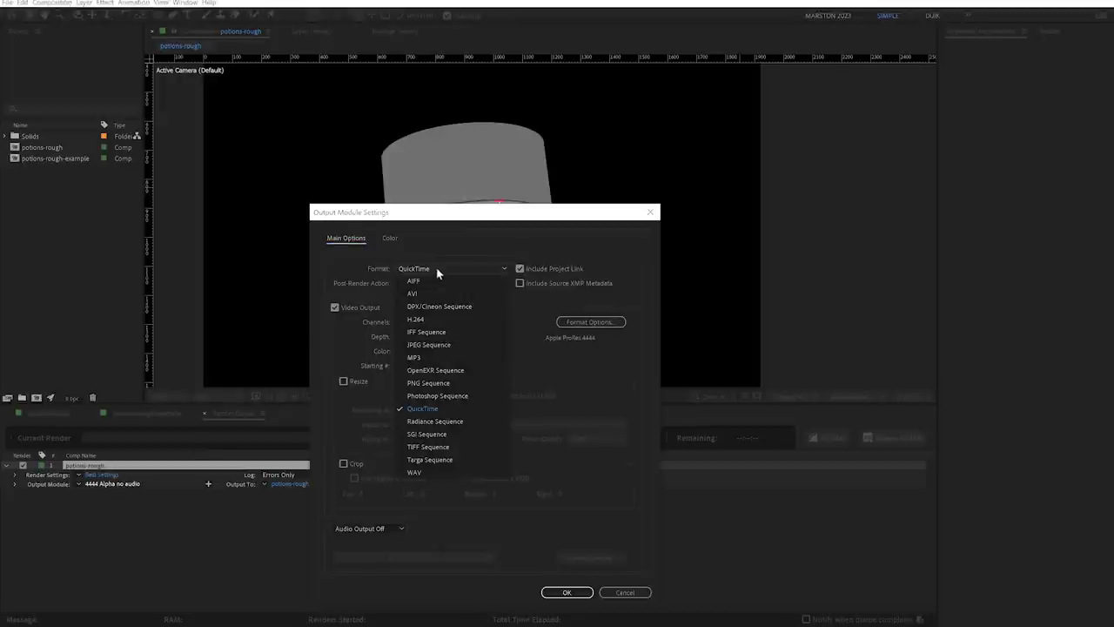
{"action": "left_click", "coordinate": [433, 320]}
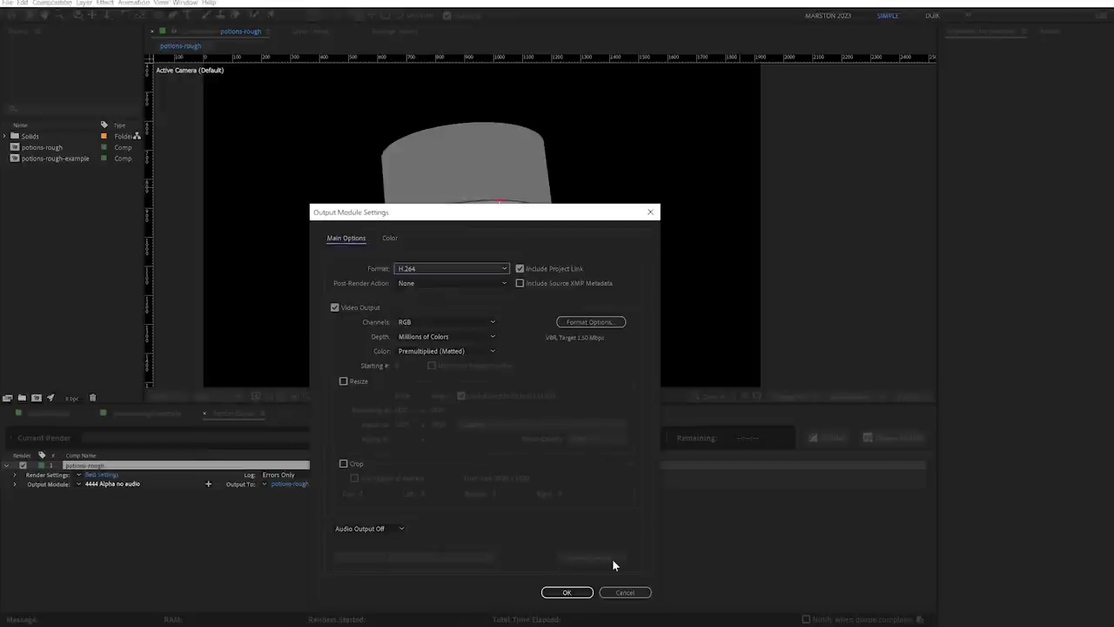
{"action": "left_click", "coordinate": [566, 592]}
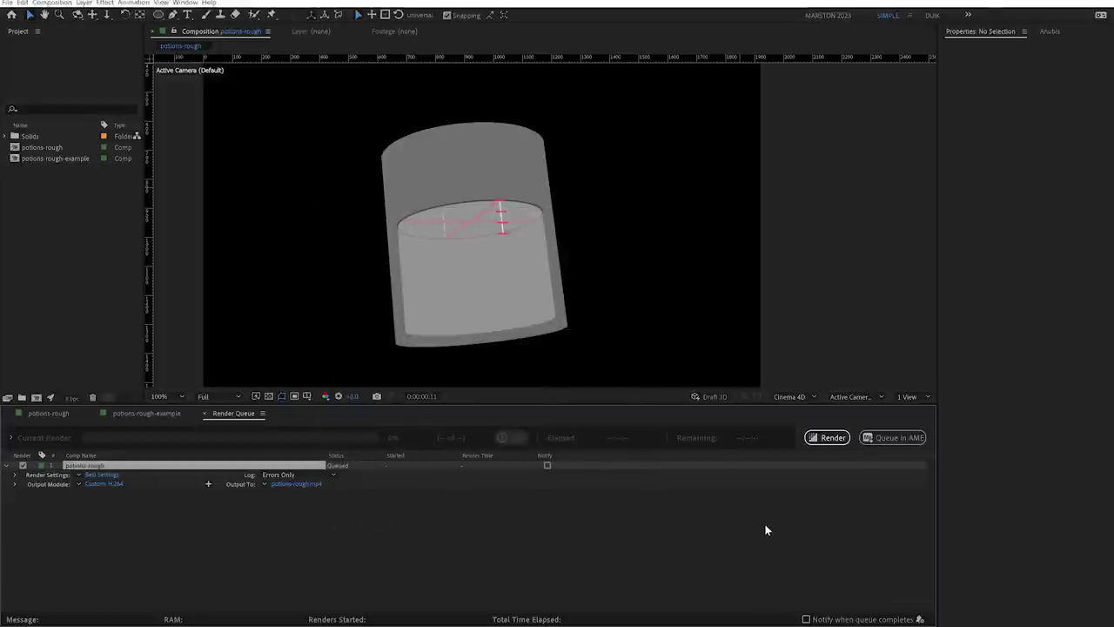
{"action": "left_click", "coordinate": [831, 438]}
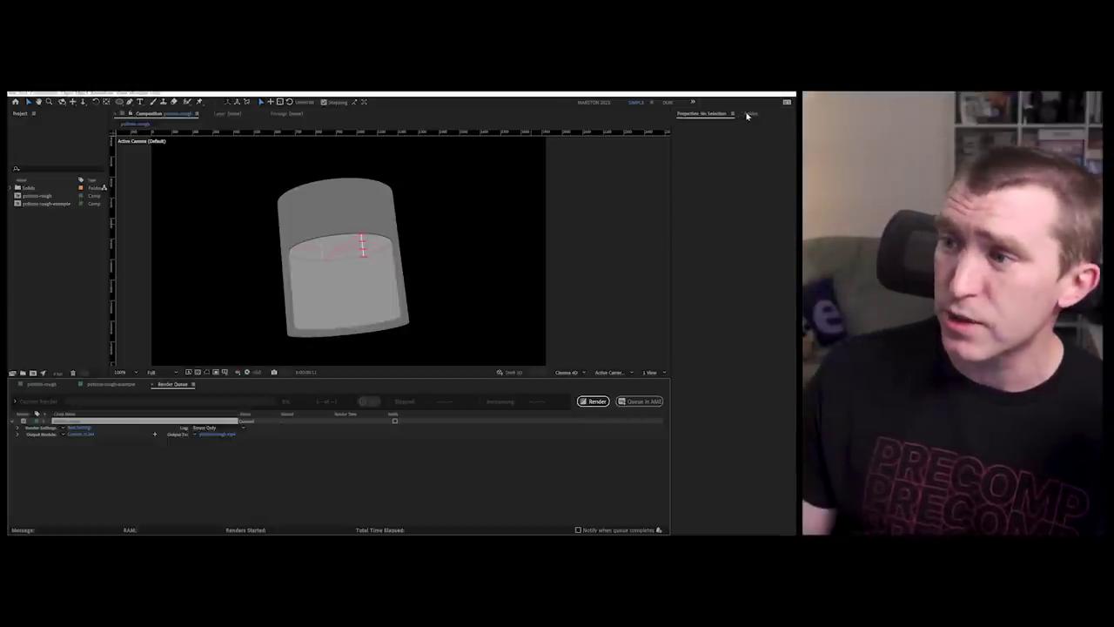
Bring up the Anubis extension and look over its export options
{"action": "left_click", "coordinate": [747, 114]}
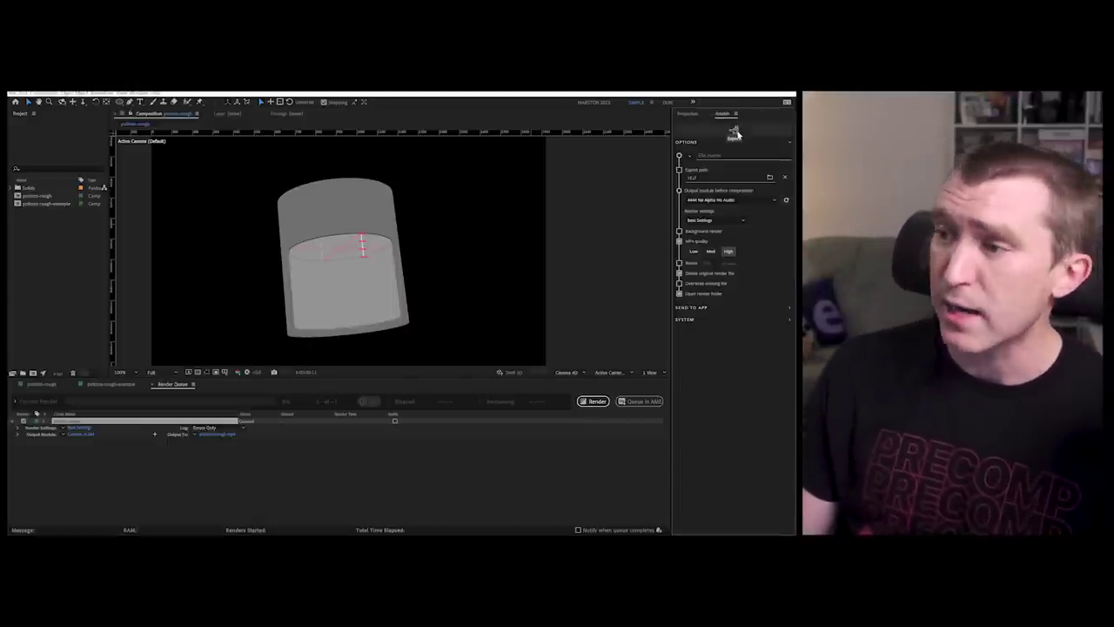
{"action": "left_click", "coordinate": [735, 132]}
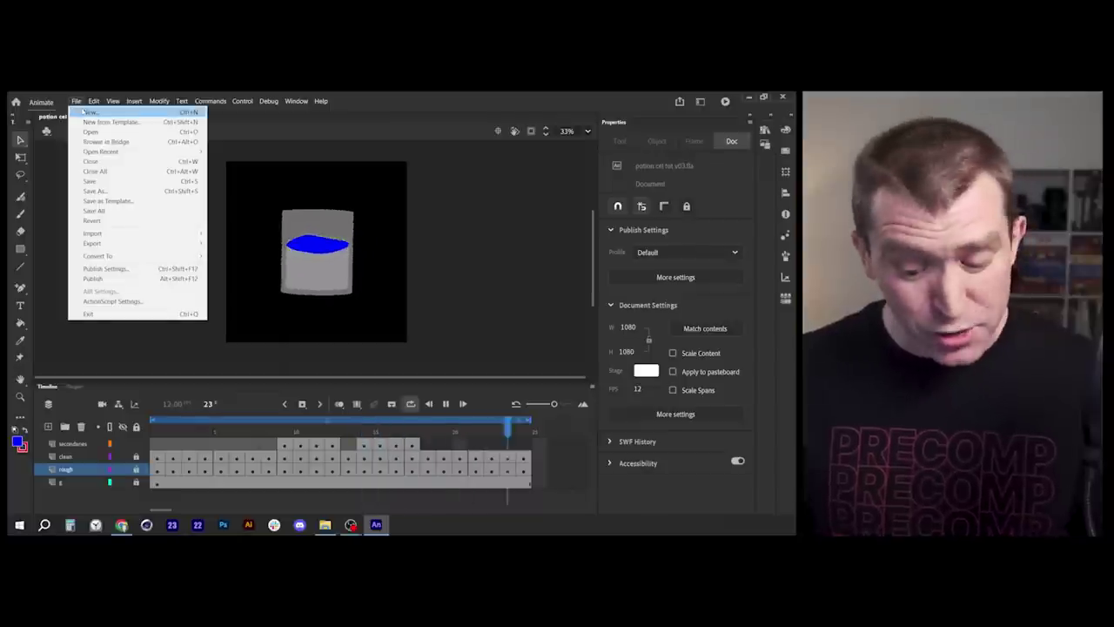
In Adobe Animate, create a 1920 x 1920 document at 12 fps for ActionScript 3.0 and choose the Classic Brush tool
{"action": "left_click", "coordinate": [84, 111]}
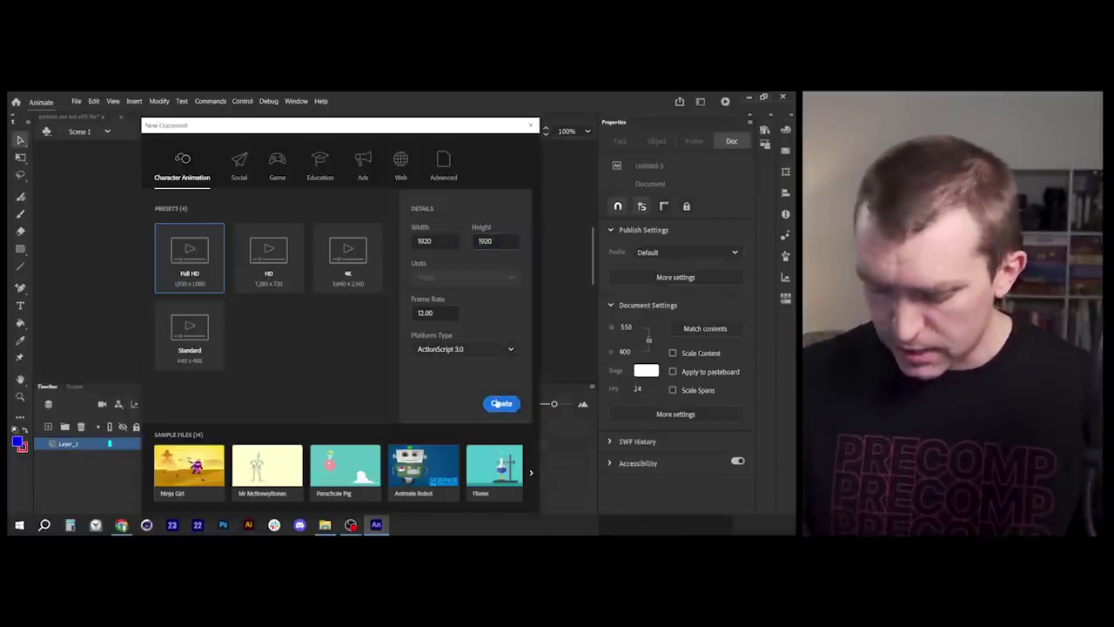
{"action": "left_click", "coordinate": [501, 403]}
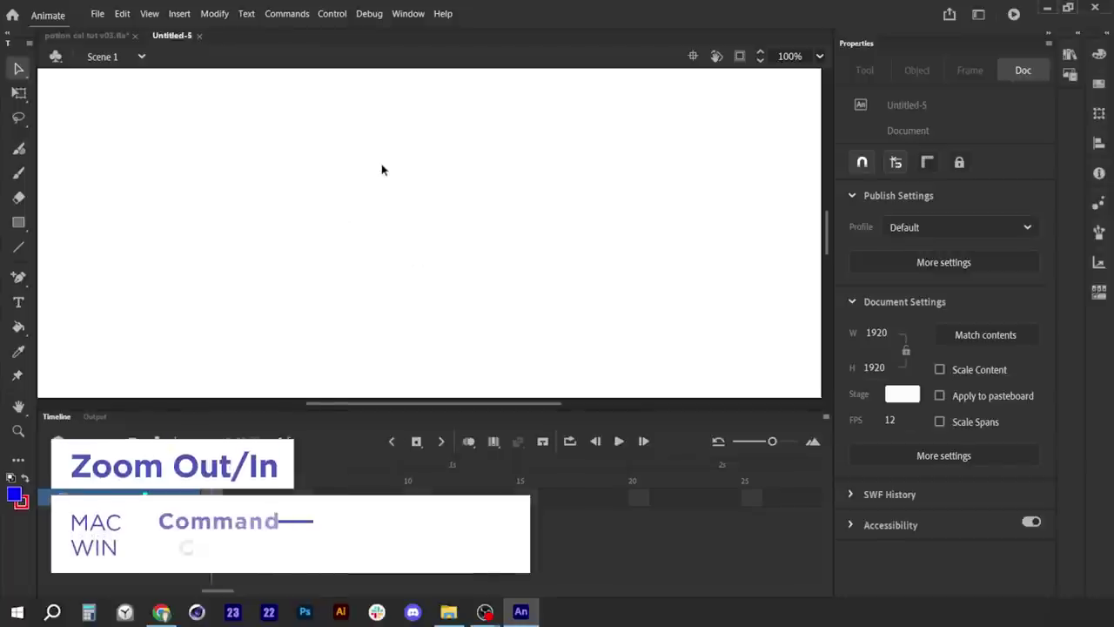
{"action": "scroll", "coordinate": [381, 168], "scroll_direction": "down", "scroll_amount": 5}
{"action": "left_click_drag", "start_coordinate": [405, 175], "coordinate": [436, 207]}
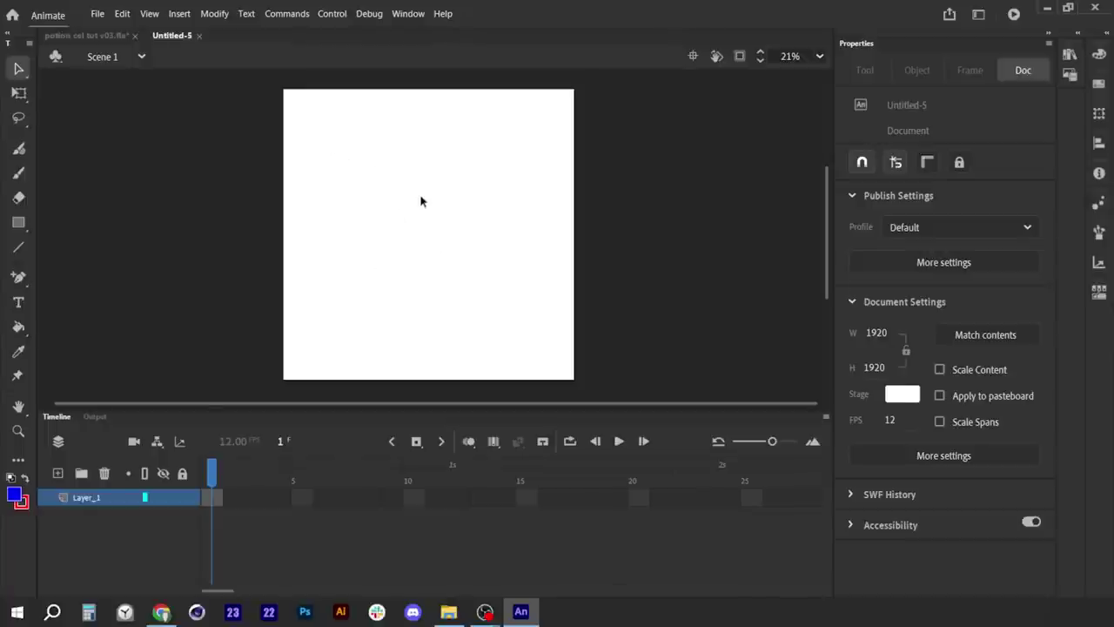
{"action": "key", "text": "b"}
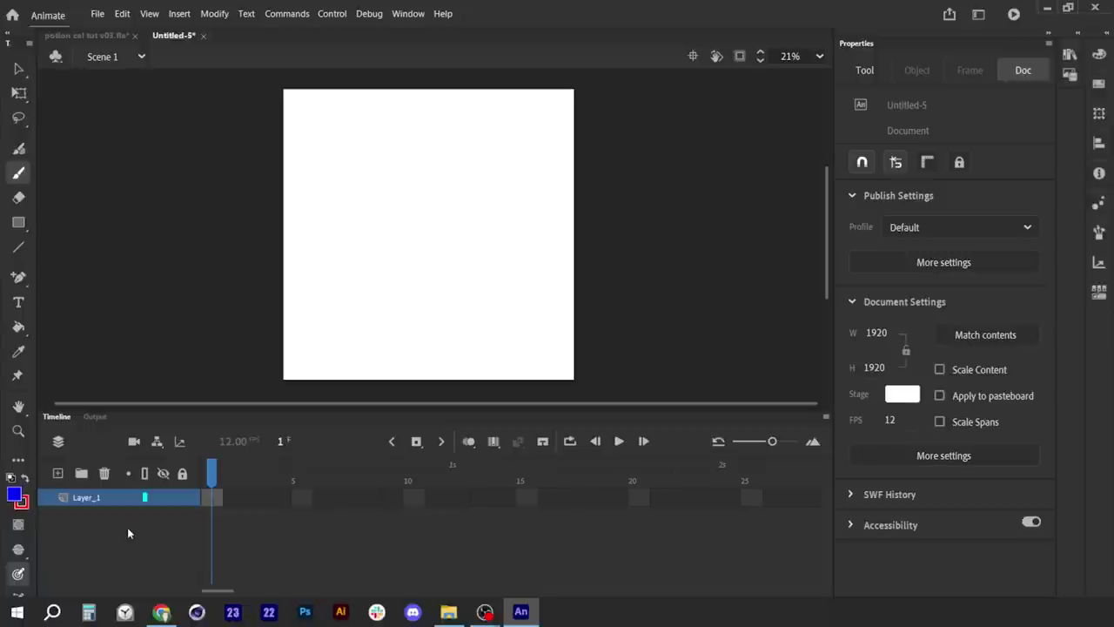
Add a new layer above Layer_1 and delete it again
{"action": "left_click", "coordinate": [57, 472]}
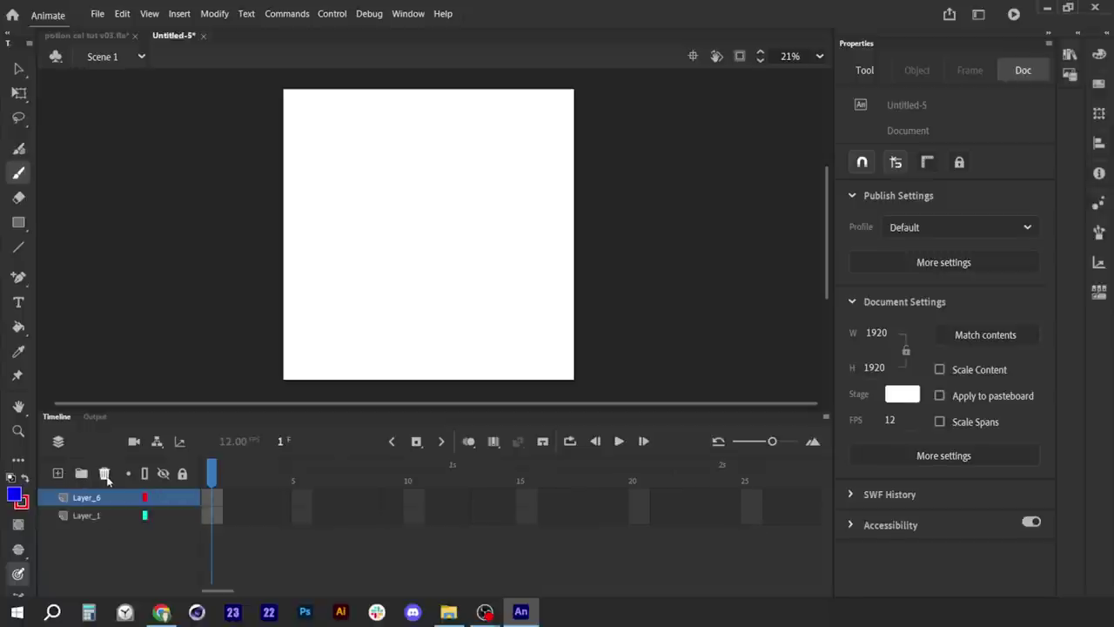
{"action": "left_click", "coordinate": [105, 473]}
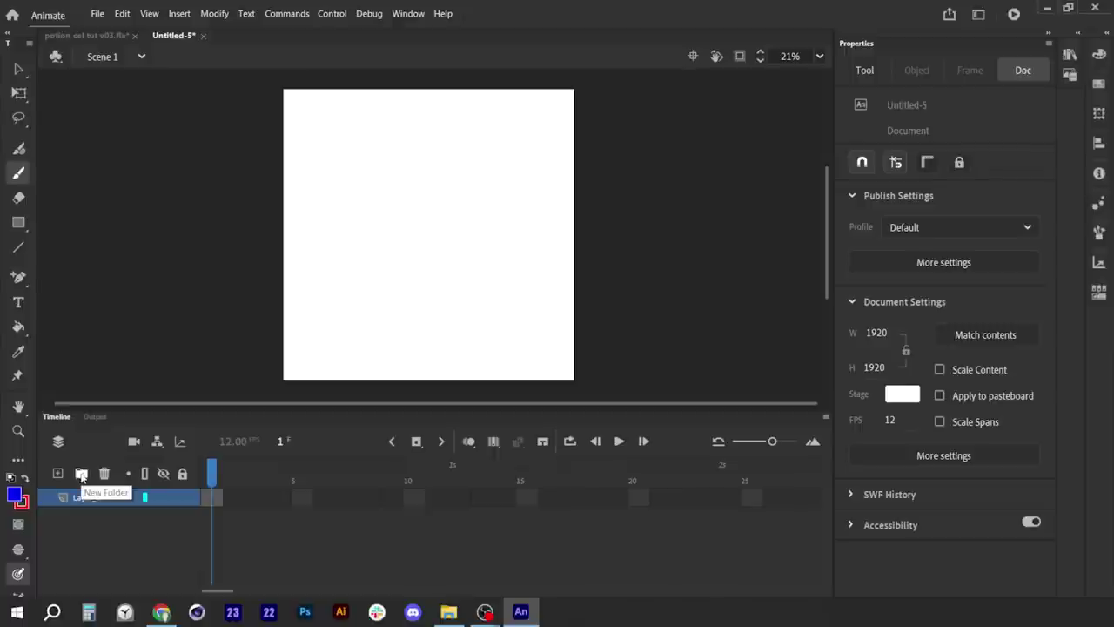
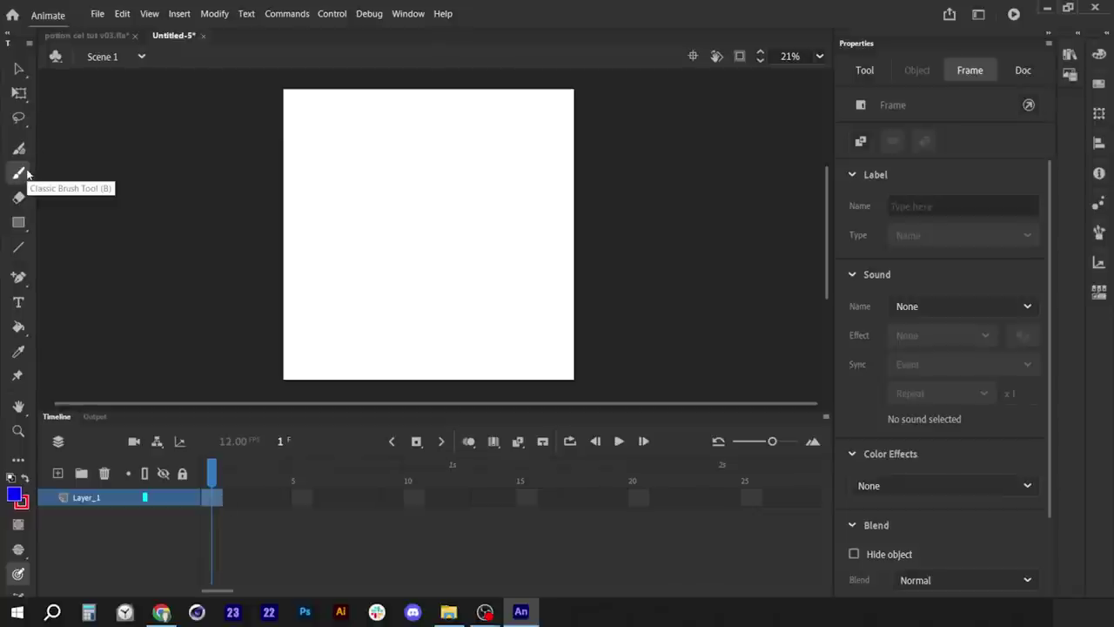
Draw a small blue circle with the Classic Brush near the stage's left edge on the first frame of Layer_1
{"action": "mouse_move", "coordinate": [341, 194]}
{"action": "left_mouse_down"}
{"action": "mouse_move", "coordinate": [314, 202]}
{"action": "mouse_move", "coordinate": [327, 241]}
{"action": "mouse_move", "coordinate": [364, 213]}
{"action": "mouse_move", "coordinate": [338, 195]}
{"action": "left_mouse_up"}
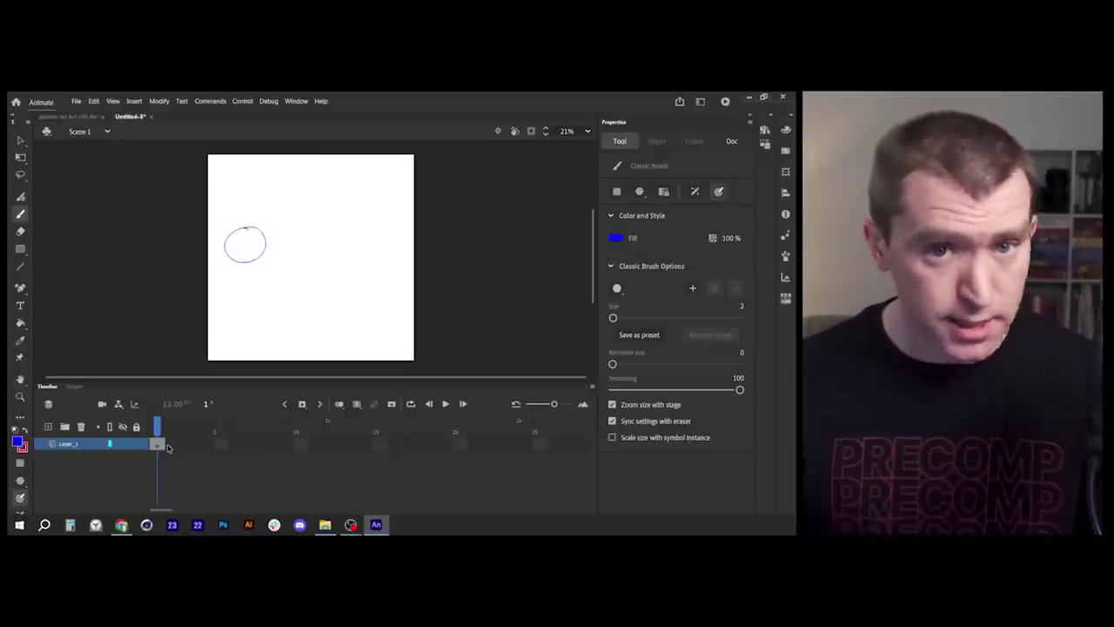
{"action": "left_click", "coordinate": [169, 443]}
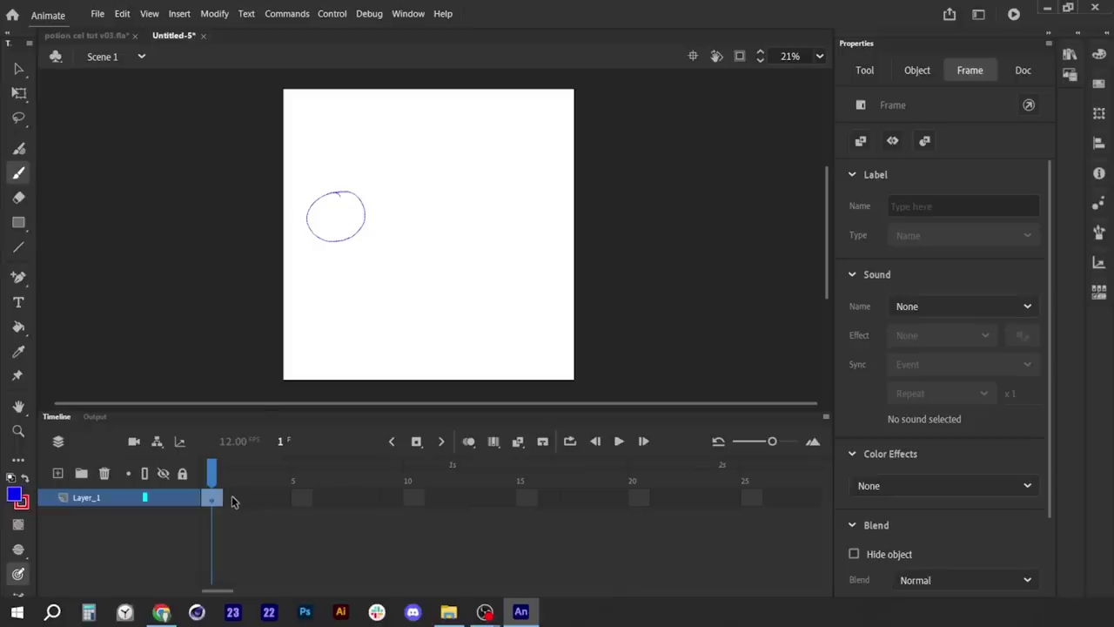
Sketch an arrow from the circle to a second circle near the stage's right edge, and undo those strokes
{"action": "left_click_drag", "start_coordinate": [341, 215], "coordinate": [506, 214]}
{"action": "mouse_move", "coordinate": [480, 231]}
{"action": "left_mouse_down"}
{"action": "mouse_move", "coordinate": [506, 222]}
{"action": "mouse_move", "coordinate": [529, 193]}
{"action": "mouse_move", "coordinate": [526, 241]}
{"action": "mouse_move", "coordinate": [531, 188]}
{"action": "left_mouse_up"}
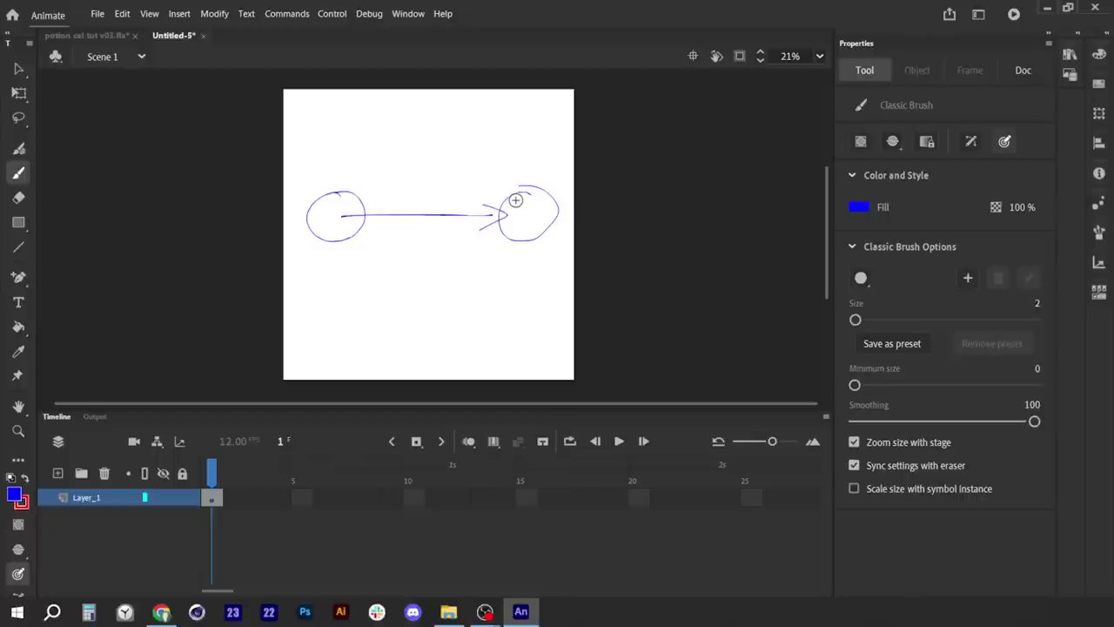
{"action": "key", "text": "ctrl+z"}
{"action": "key", "text": "ctrl+z"}
{"action": "key", "text": "ctrl+z"}
{"action": "key", "text": "ctrl+z"}
{"action": "key", "text": "ctrl+z"}
Extend the circle drawing on Layer_1 by inserting five more frames after the first one
{"action": "left_click", "coordinate": [217, 500]}
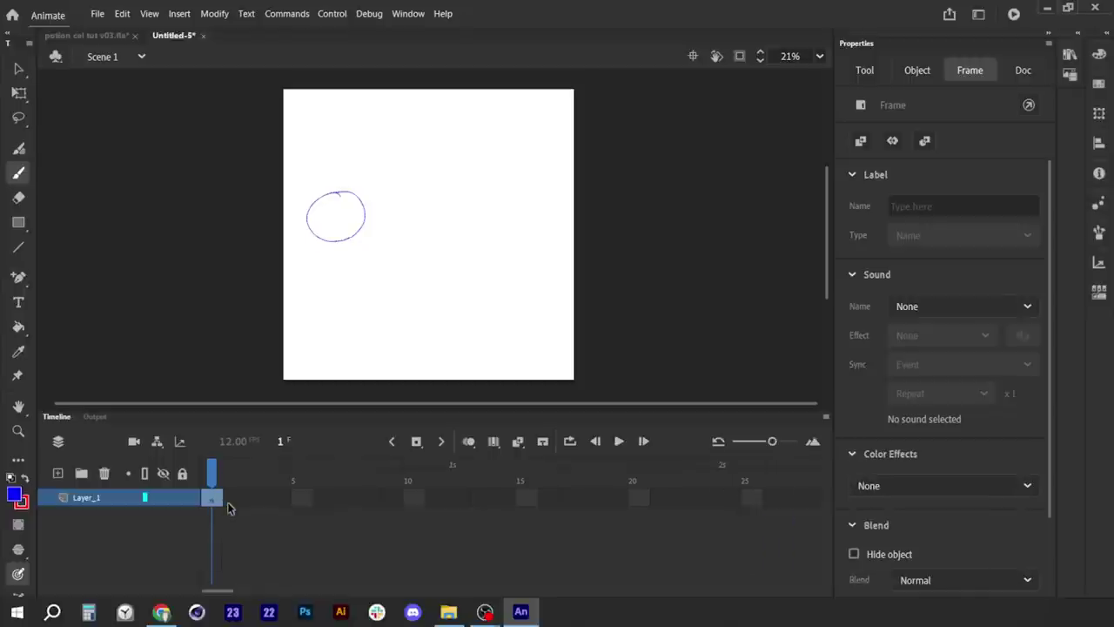
{"action": "key", "text": "F5"}
{"action": "key", "text": "F5"}
{"action": "key", "text": "F5"}
{"action": "key", "text": "F5"}
{"action": "key", "text": "F5"}
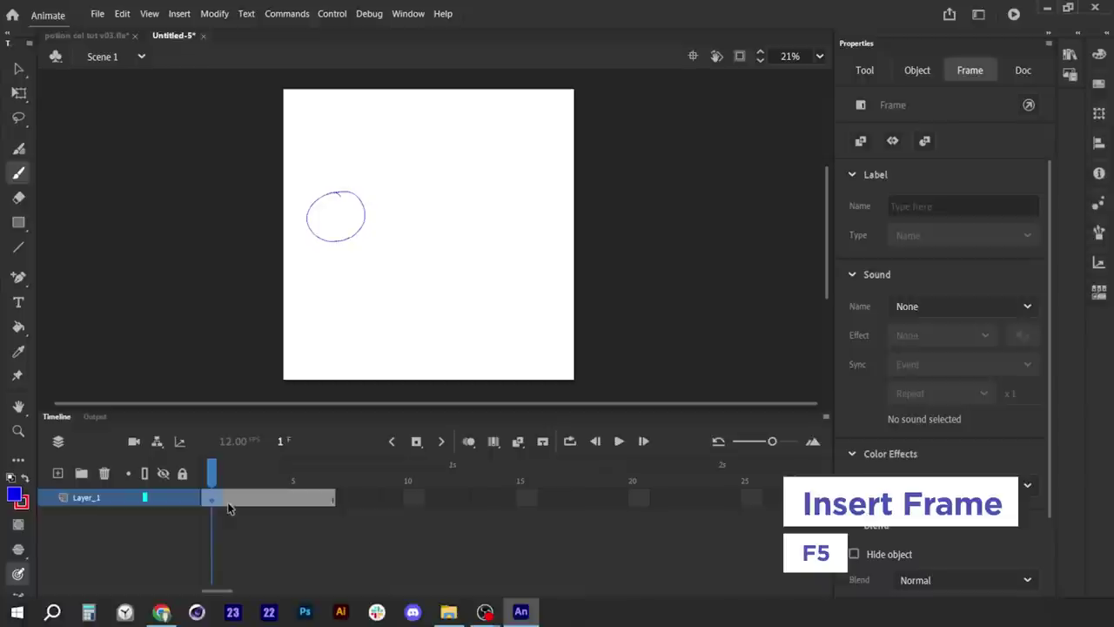
Insert a keyframe at frame 6 of Layer_1 and move its circle horizontally to near the stage's right edge
{"action": "key", "text": "Return"}
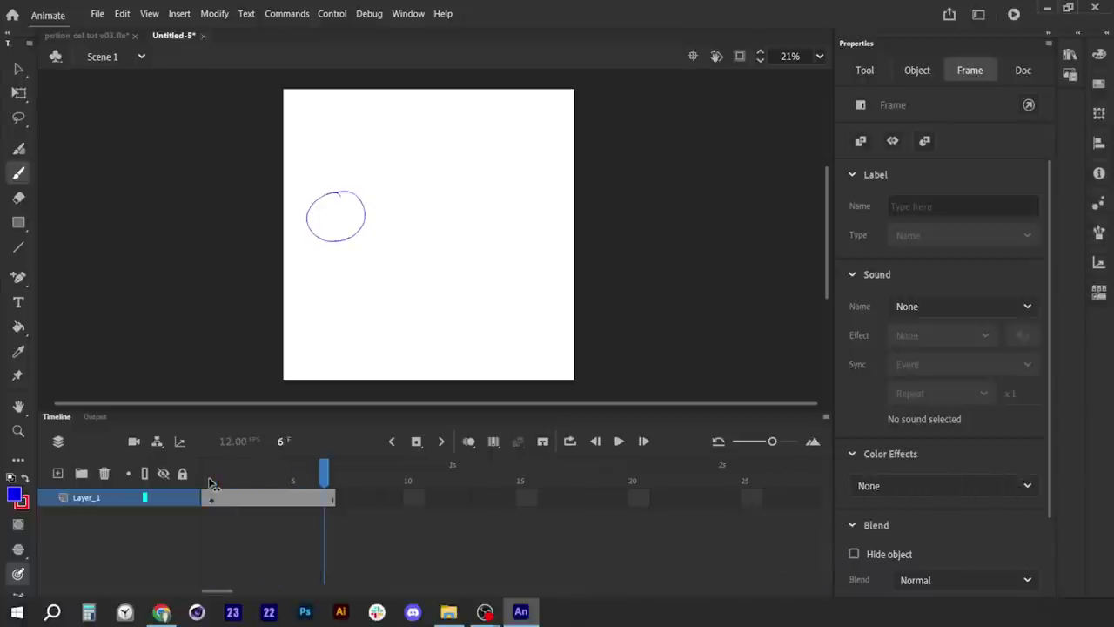
{"action": "left_click", "coordinate": [325, 476]}
{"action": "left_click", "coordinate": [328, 501]}
{"action": "key", "text": "F6"}
{"action": "left_click", "coordinate": [20, 68]}
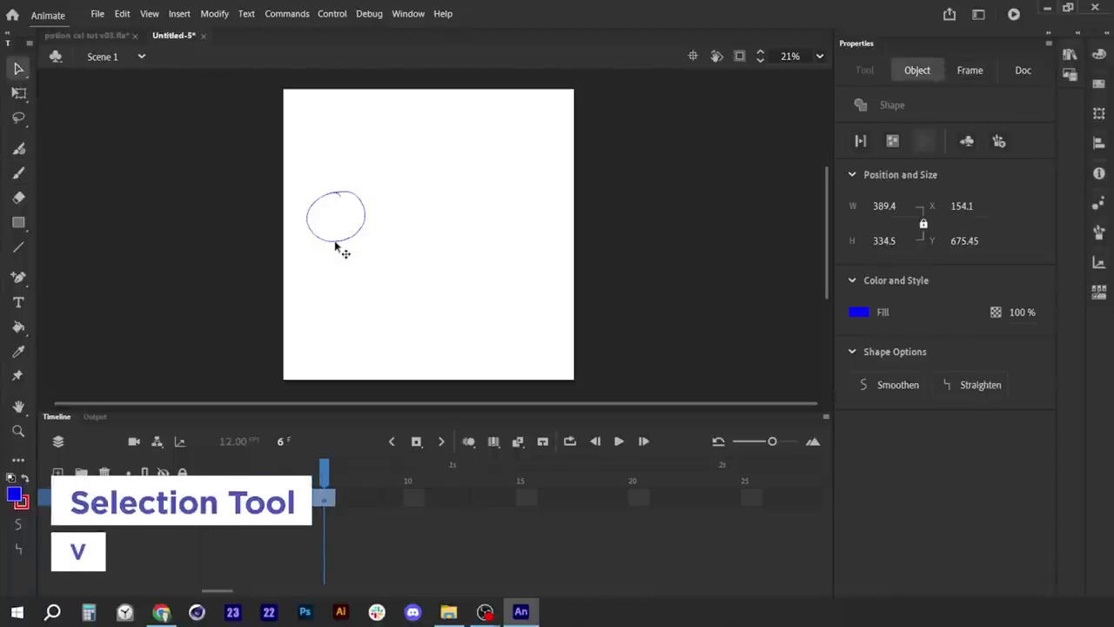
{"action": "left_click_drag", "start_coordinate": [343, 249], "coordinate": [526, 249]}
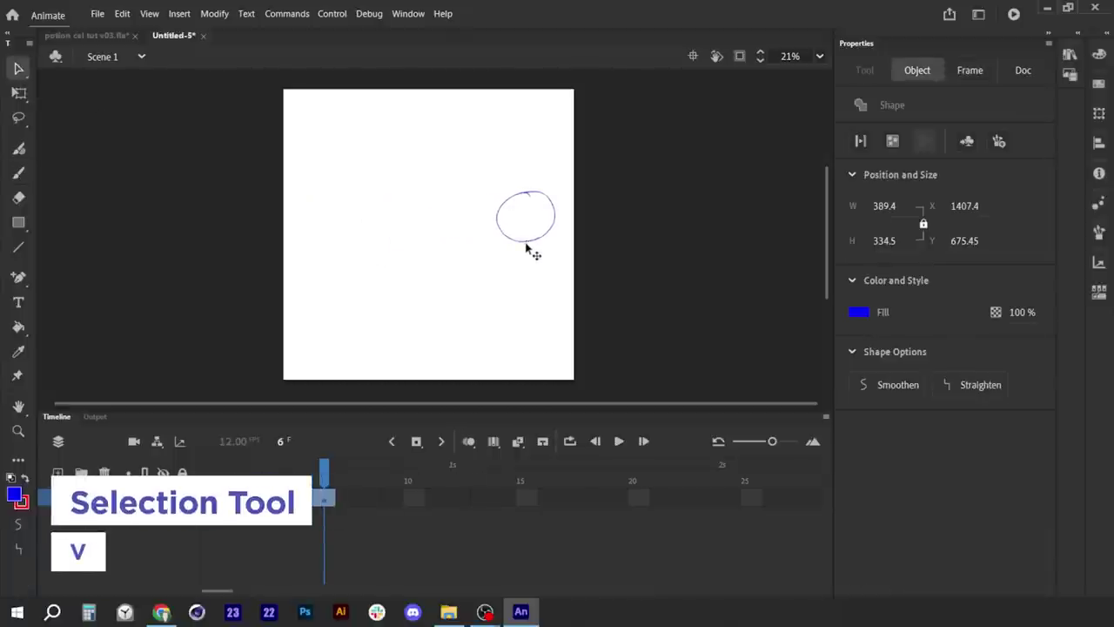
Turn on loop playback for the six frames and preview the circle animation
{"action": "left_click", "coordinate": [619, 441]}
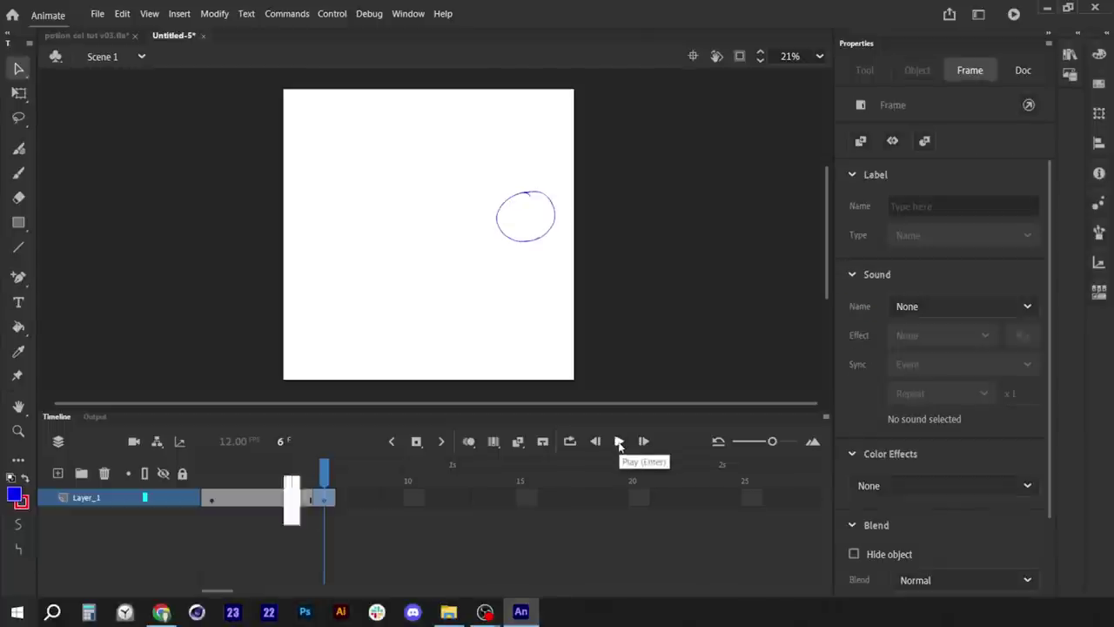
{"action": "left_click", "coordinate": [619, 441]}
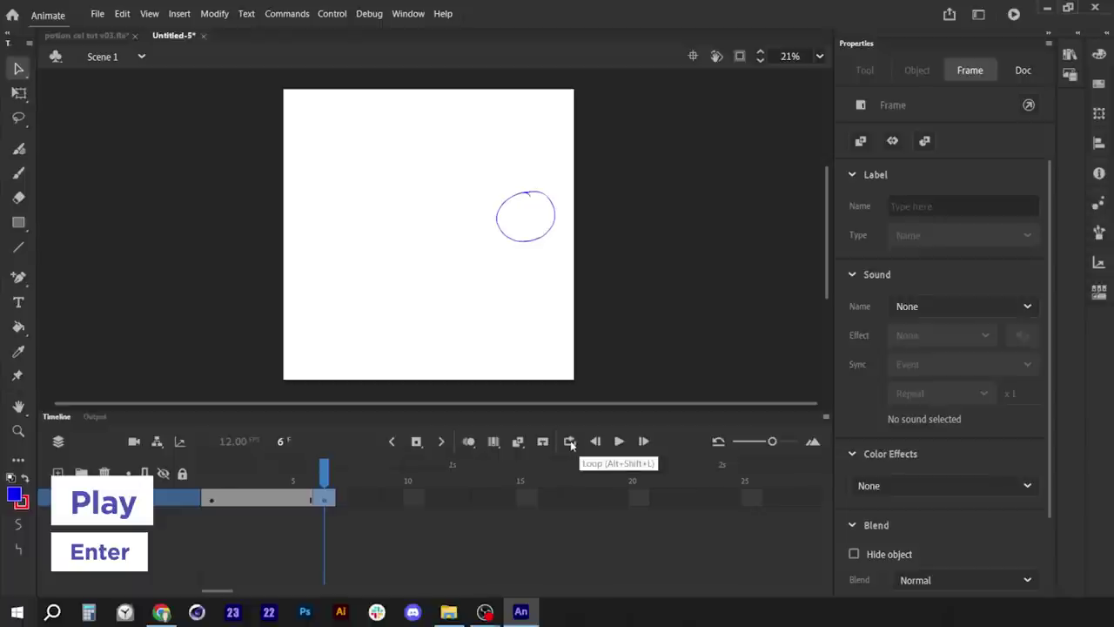
{"action": "left_click", "coordinate": [570, 441]}
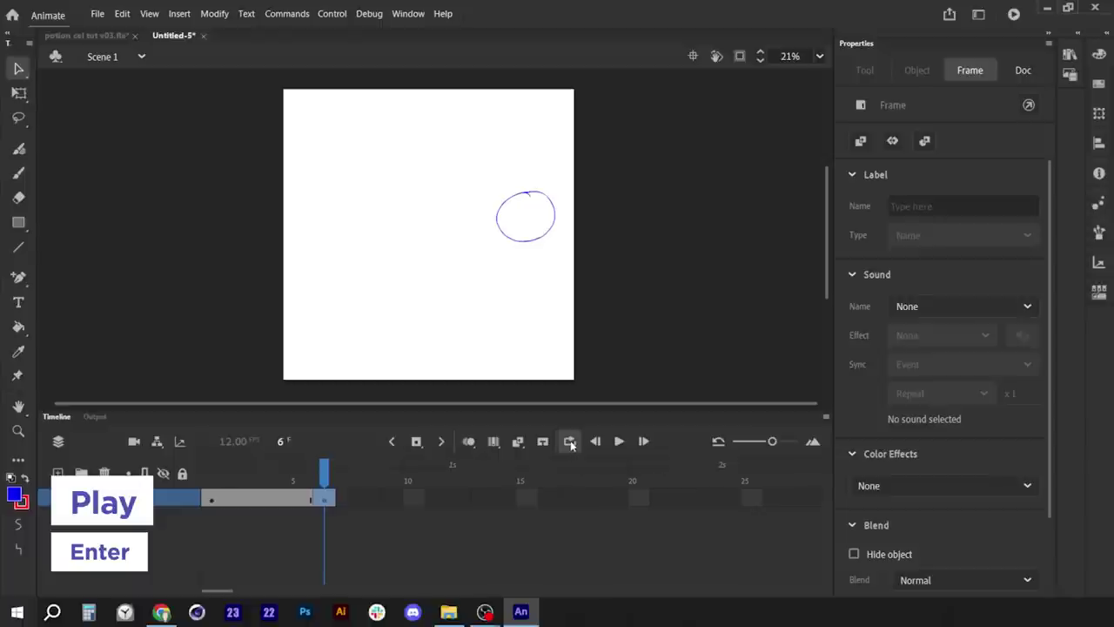
{"action": "left_click", "coordinate": [364, 471]}
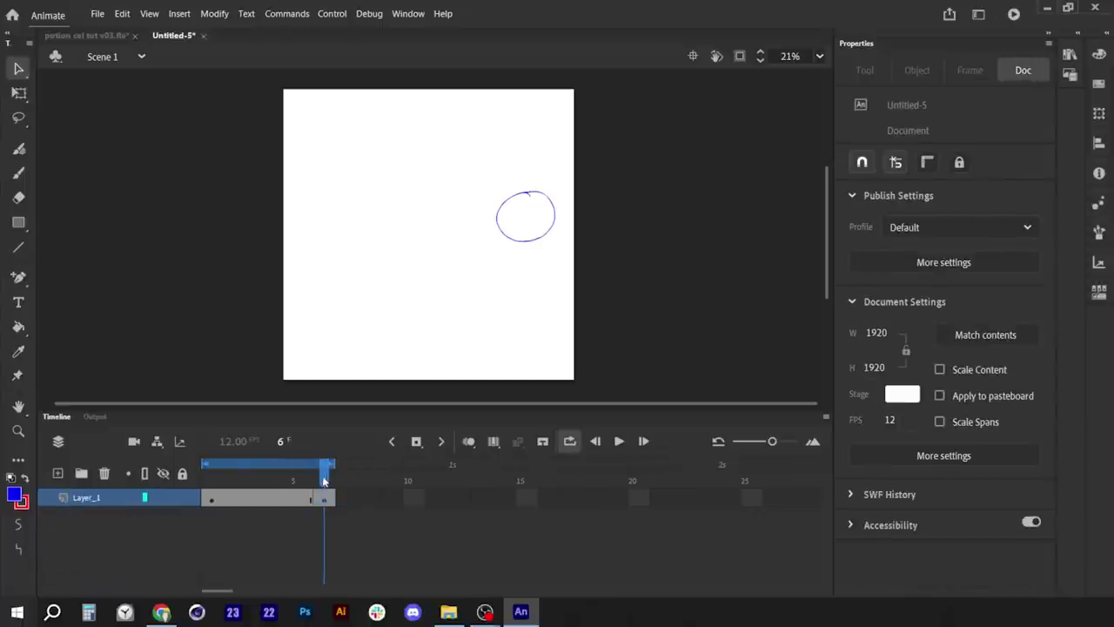
{"action": "left_click", "coordinate": [619, 441]}
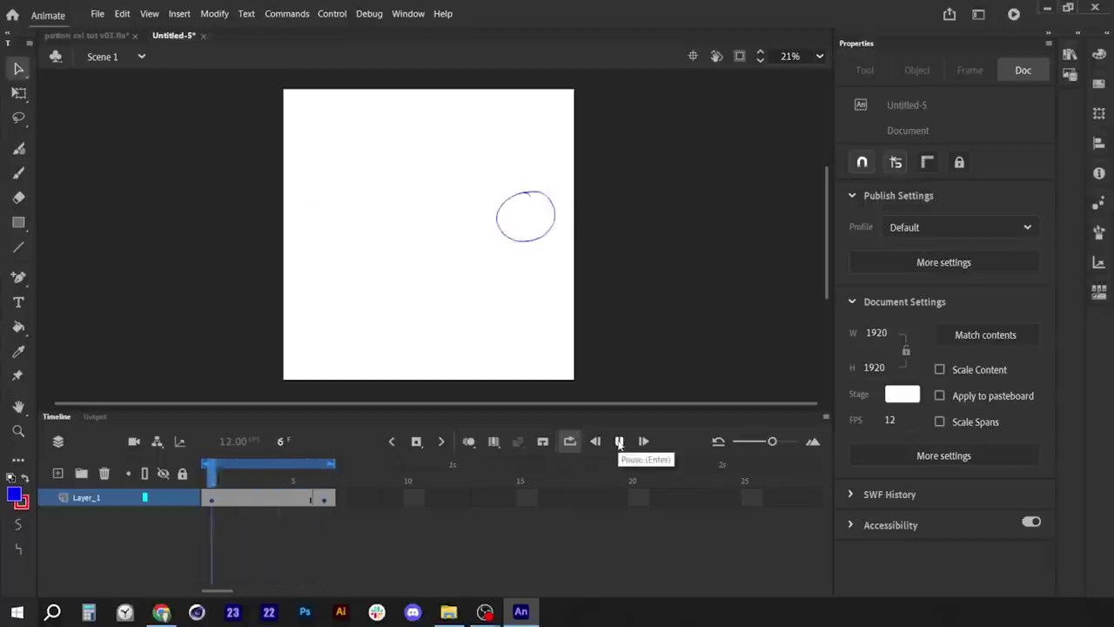
{"action": "left_click", "coordinate": [619, 441]}
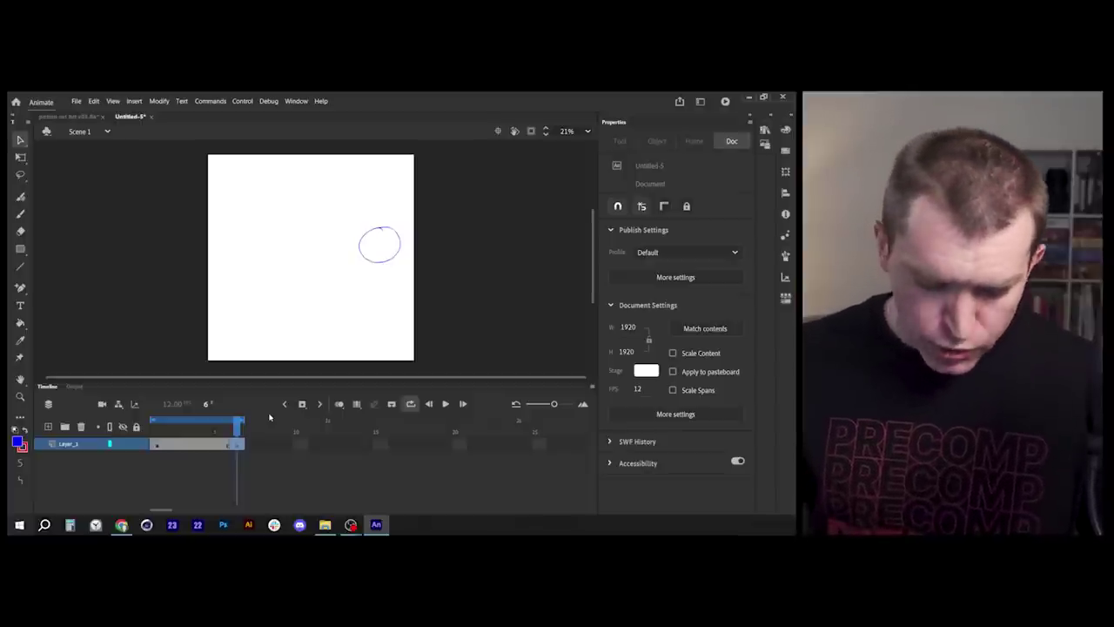
Step backward and forward through the animation one frame at a time
{"action": "key", "text": "comma"}
{"action": "key", "text": "comma"}
{"action": "key", "text": "comma"}
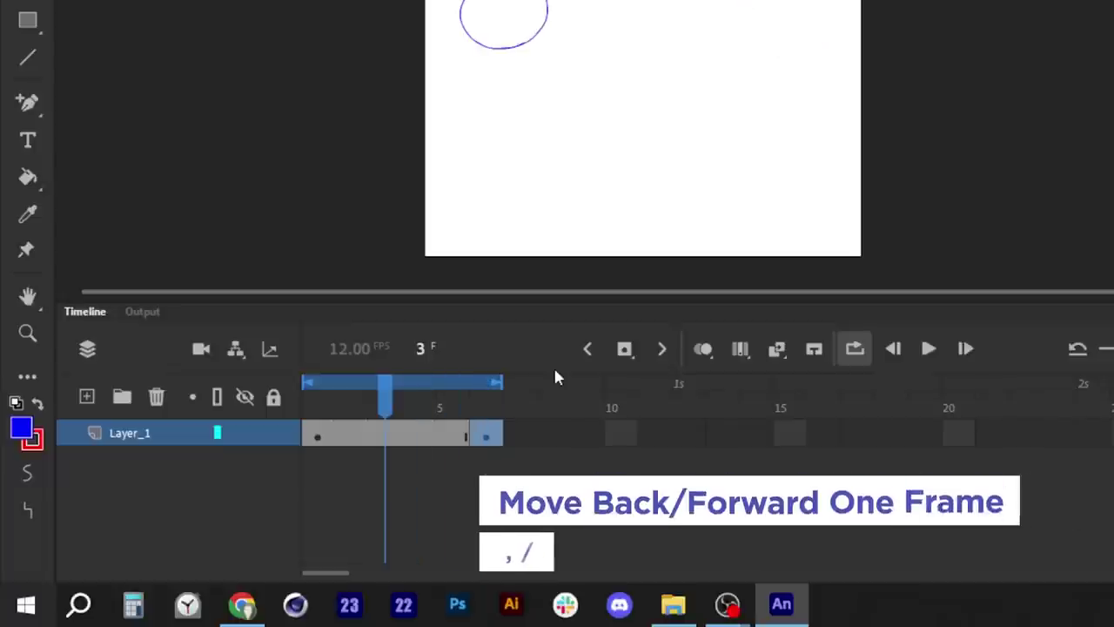
{"action": "key", "text": "period"}
{"action": "key", "text": "period"}
{"action": "key", "text": "period"}
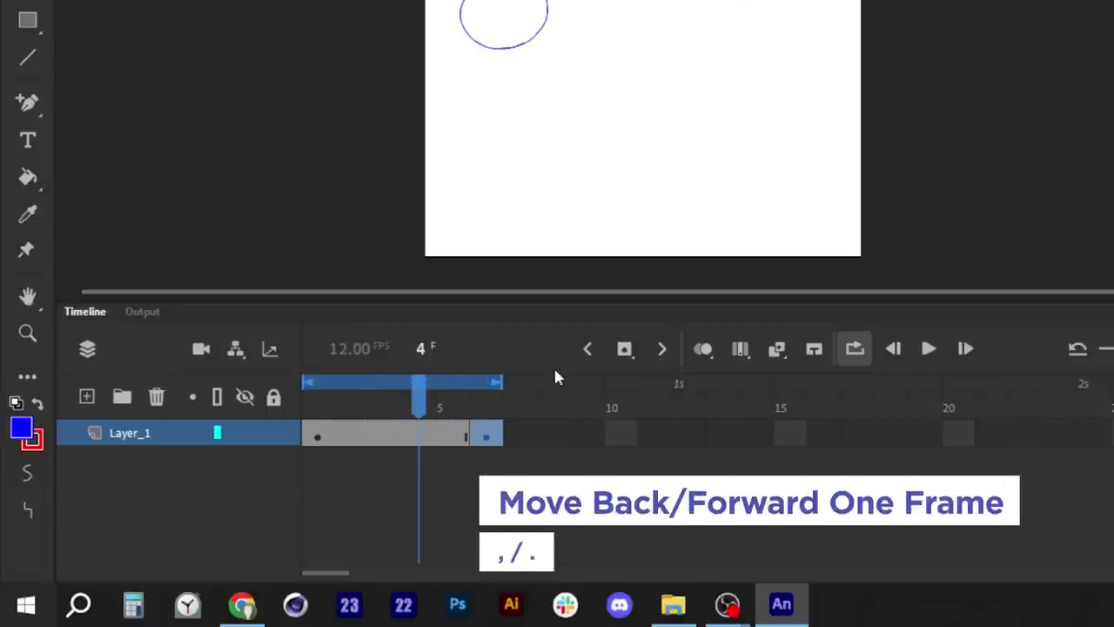
Add a keyframe at frame 3 and, with onion skinning on, centre its circle between the first and last ones at about X 790
{"action": "key", "text": "comma"}
{"action": "key", "text": "comma"}
{"action": "key", "text": "comma"}
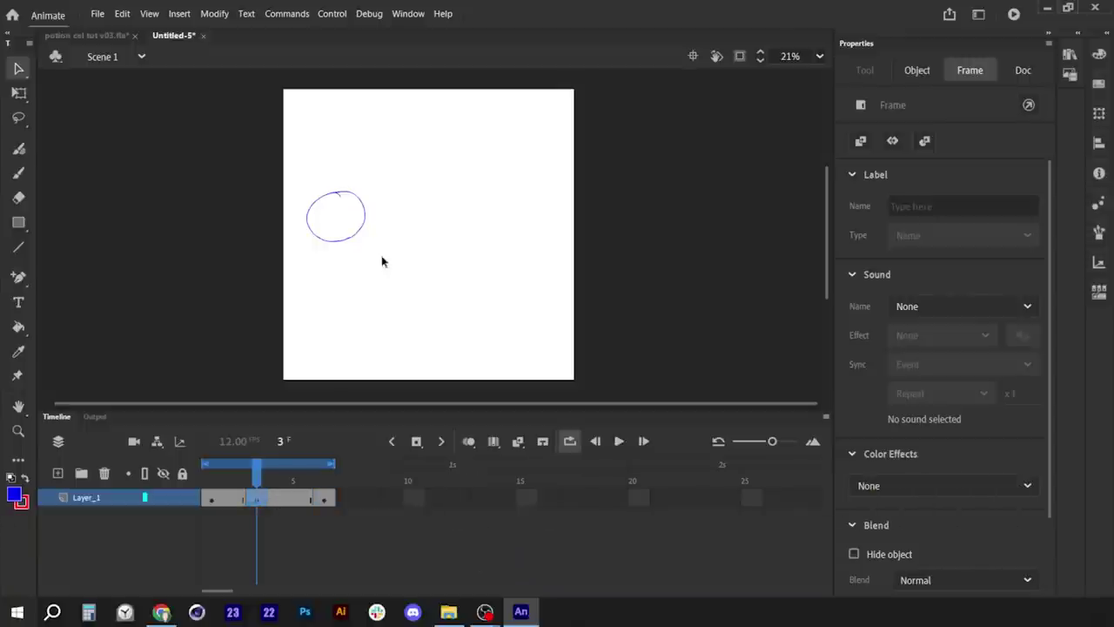
{"action": "left_click", "coordinate": [355, 243]}
{"action": "left_click_drag", "start_coordinate": [355, 243], "coordinate": [449, 247]}
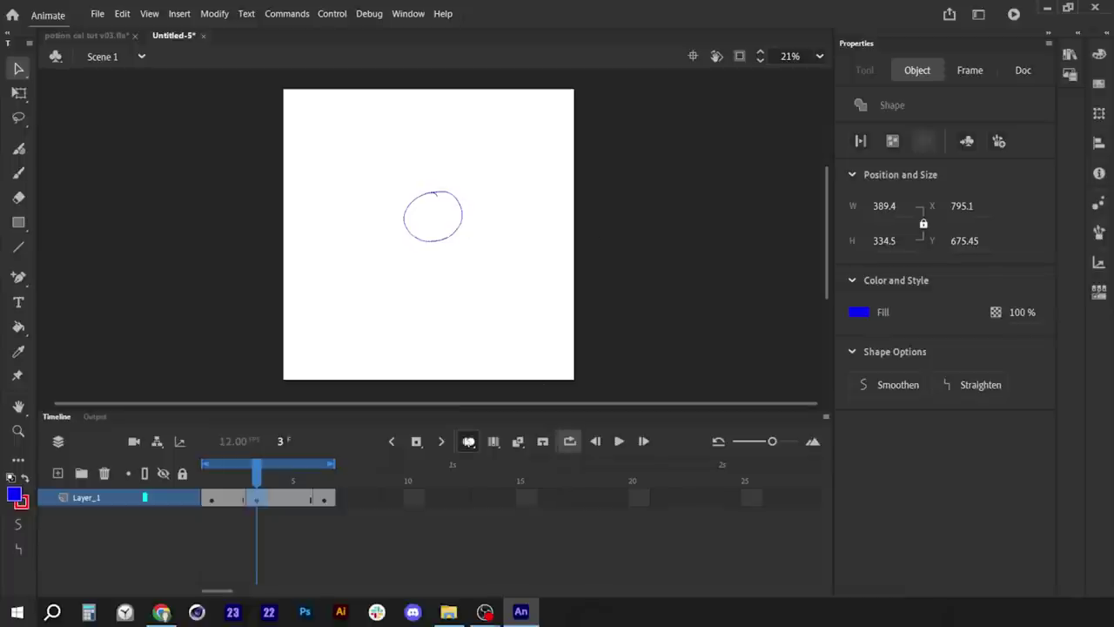
{"action": "left_click", "coordinate": [467, 442]}
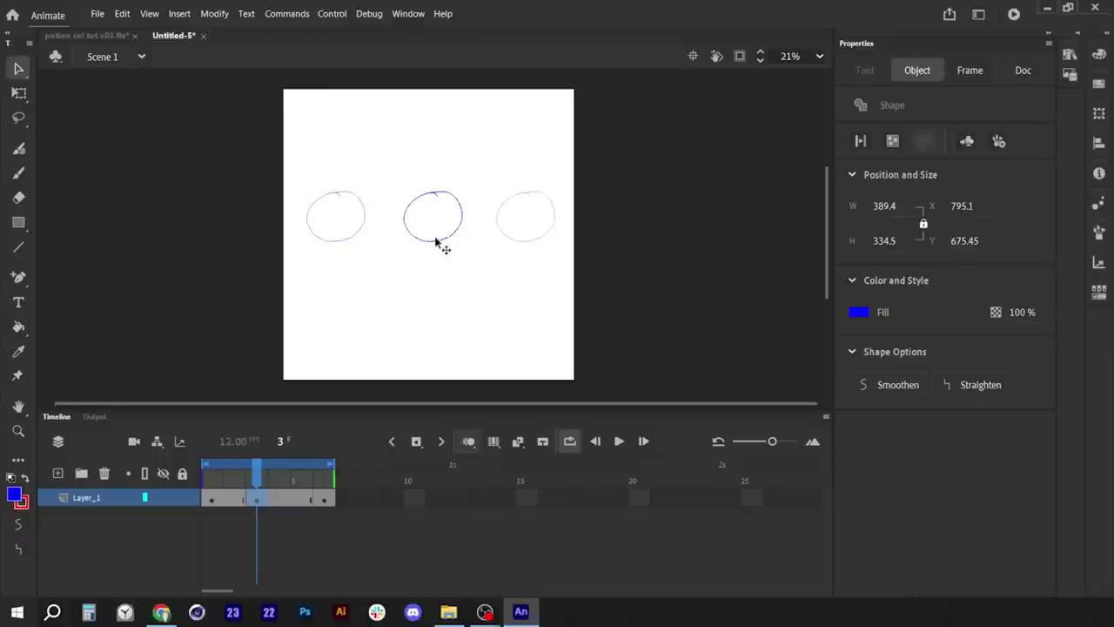
{"action": "left_click_drag", "start_coordinate": [437, 243], "coordinate": [436, 246]}
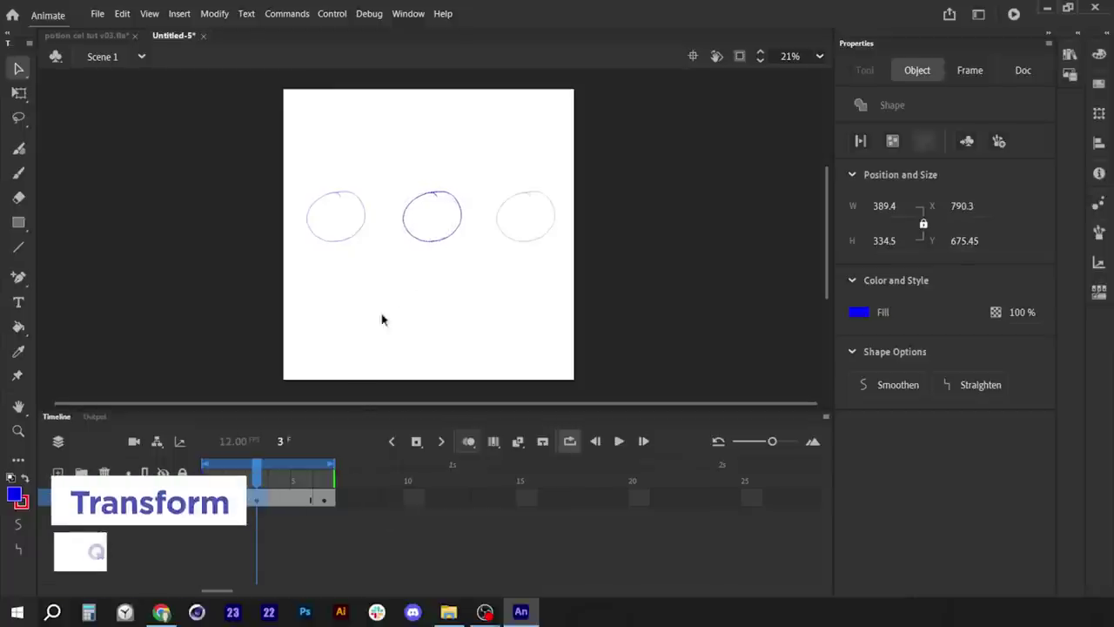
Squash and stretch the frame 3 circle into a flat, wide ellipse with the Free Transform tool
{"action": "key", "text": "q"}
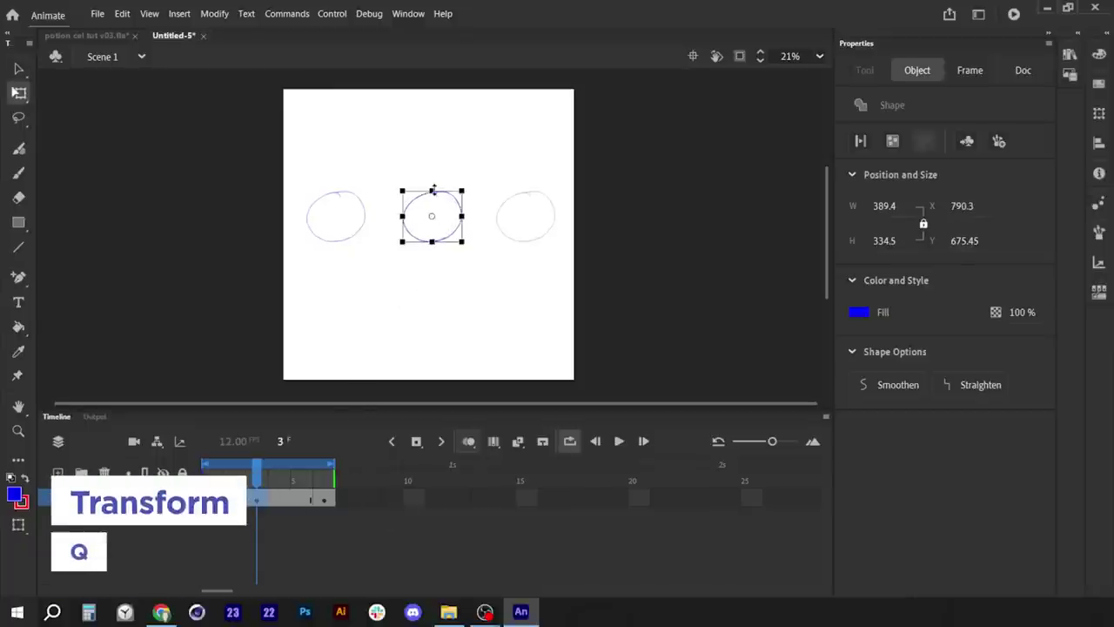
{"action": "left_click_drag", "start_coordinate": [433, 190], "coordinate": [475, 217]}
{"action": "left_click", "coordinate": [266, 574]}
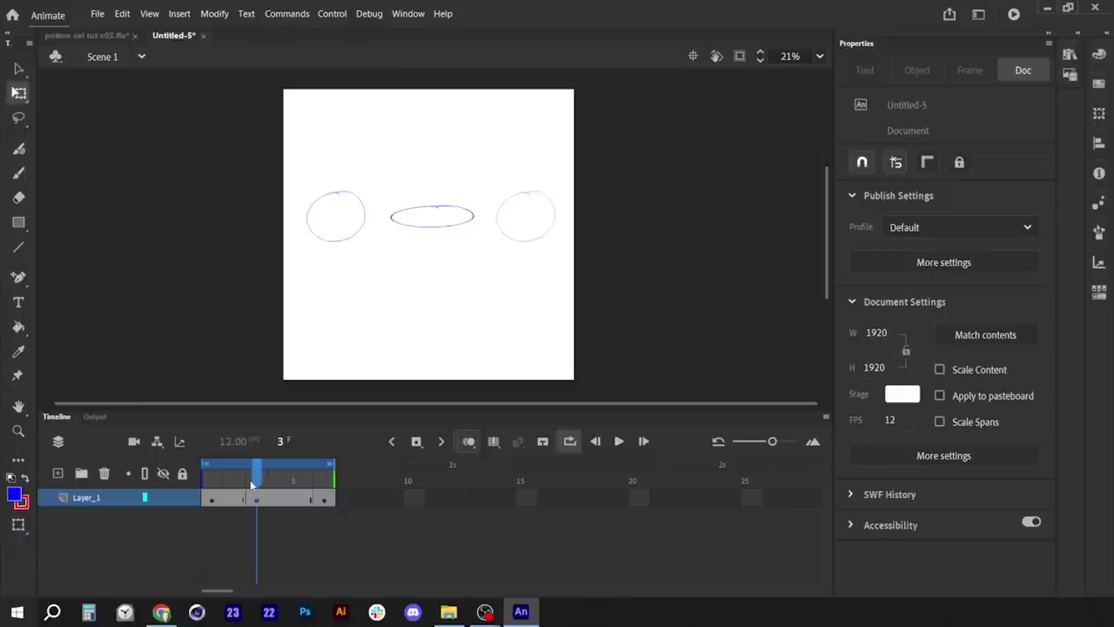
Add a keyframe at frame 2 and move its circle partway toward the flat ellipse, to about X 417
{"action": "key", "text": "comma"}
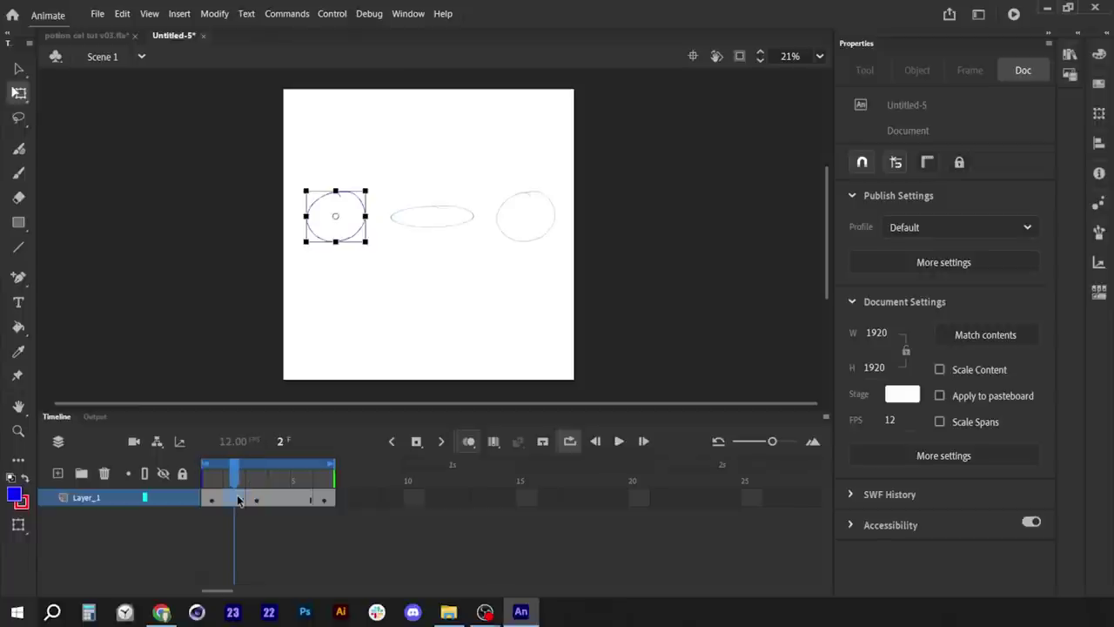
{"action": "left_click", "coordinate": [237, 494]}
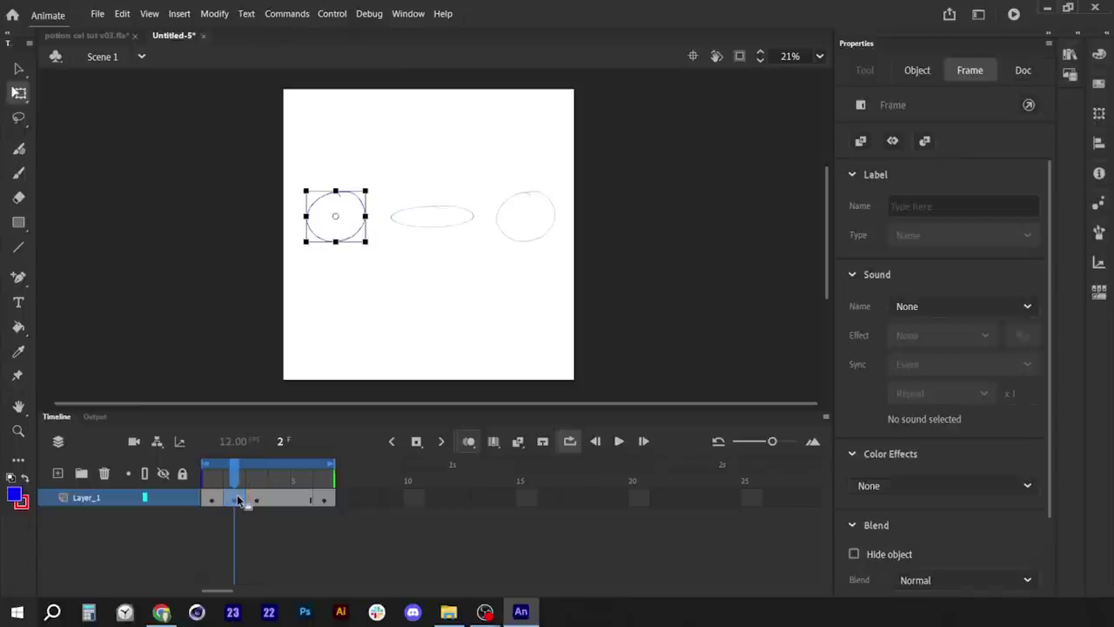
{"action": "key", "text": "v"}
{"action": "left_click", "coordinate": [356, 234]}
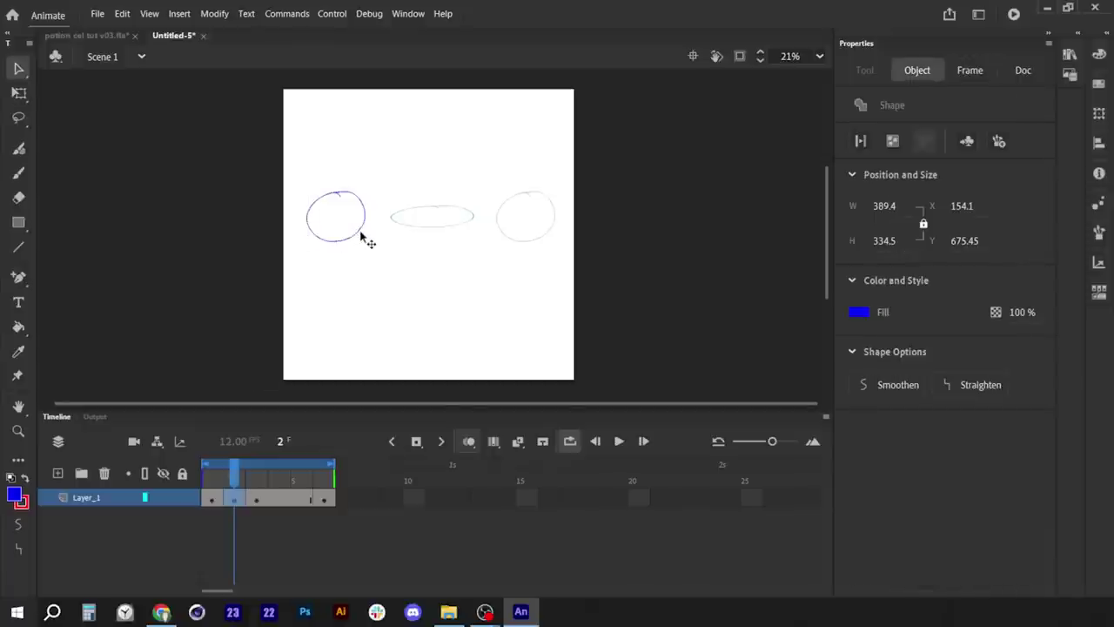
{"action": "left_click_drag", "start_coordinate": [358, 240], "coordinate": [392, 240]}
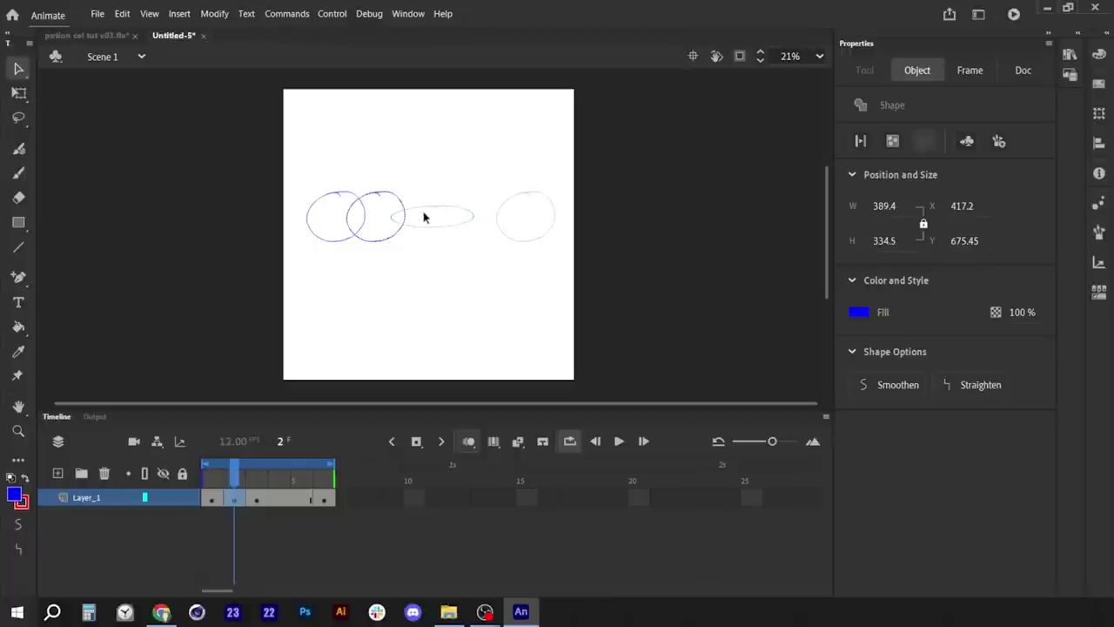
Flatten and widen the frame 2 circle into an ellipse about 466 wide and 229 high
{"action": "key", "text": "q"}
{"action": "left_click_drag", "start_coordinate": [376, 187], "coordinate": [411, 216]}
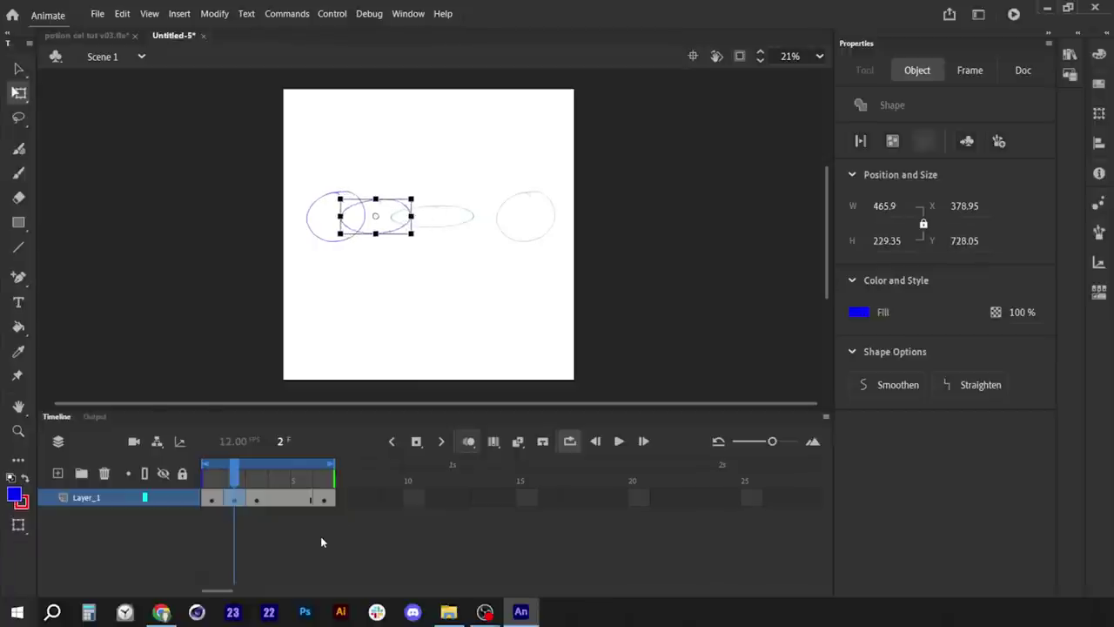
{"action": "left_click", "coordinate": [295, 520]}
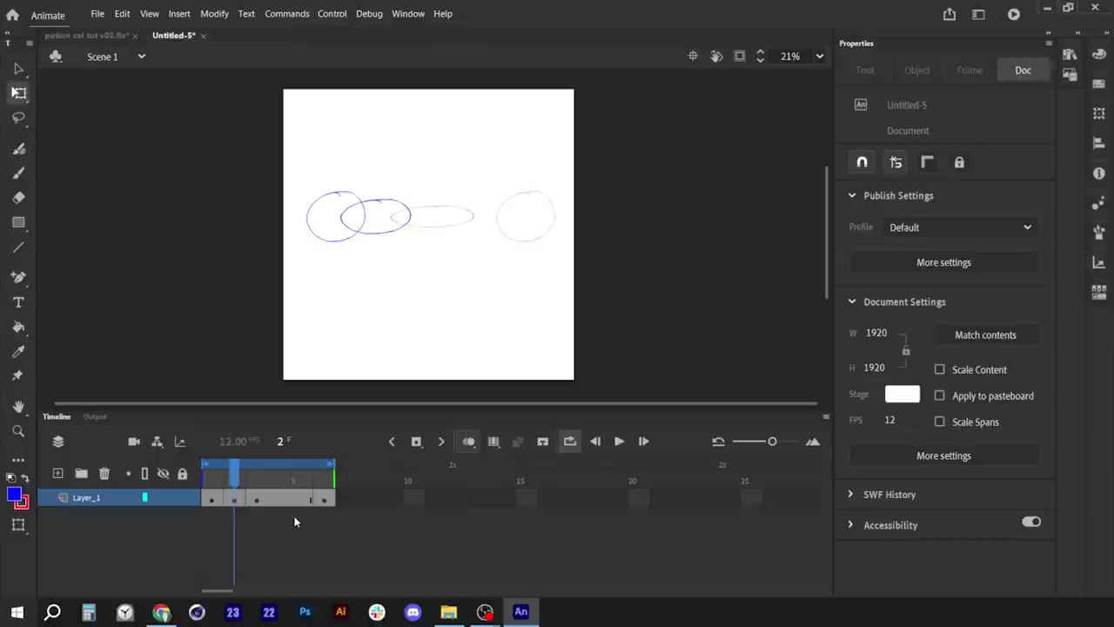
Add a blank keyframe at frame 4 and draw an ellipse with the Classic Brush between the flat ellipse and the last circle
{"action": "key", "text": "period"}
{"action": "key", "text": "period"}
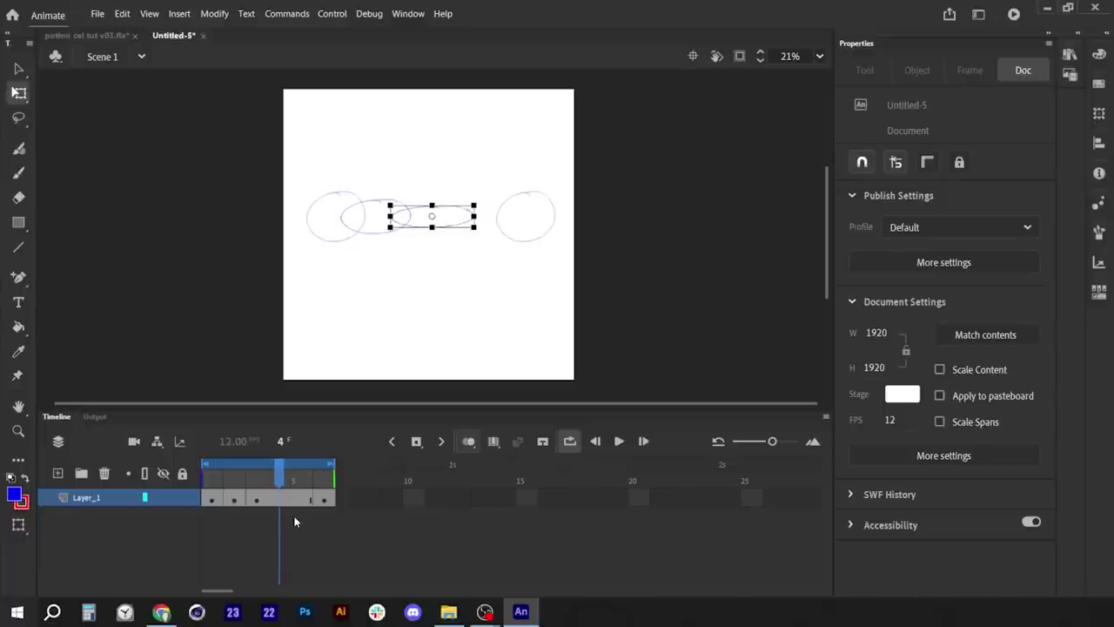
{"action": "key", "text": "F7"}
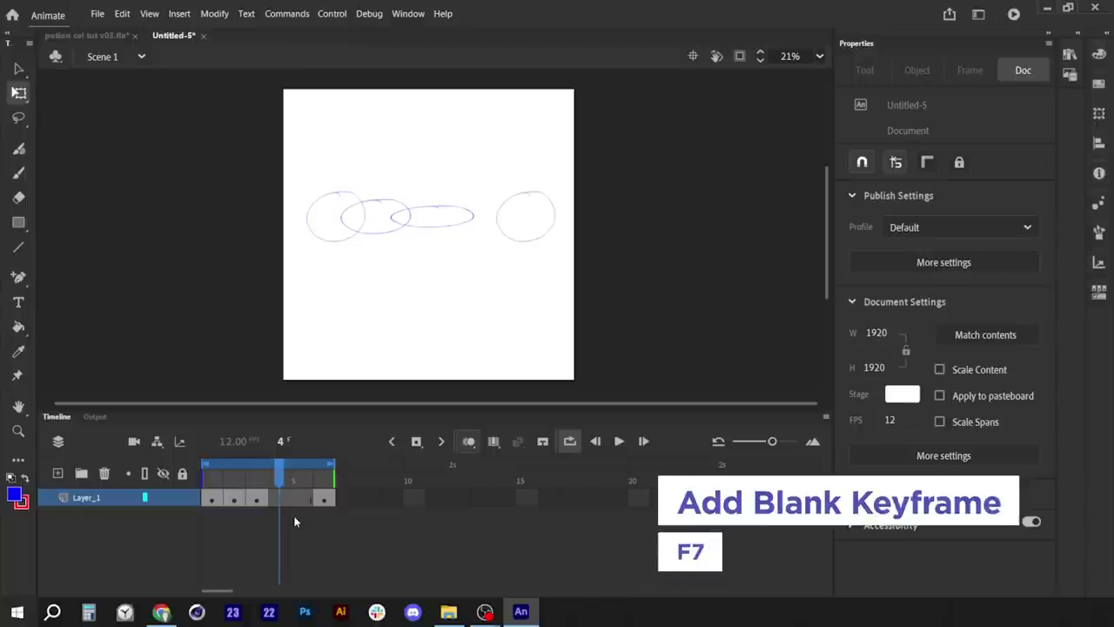
{"action": "key", "text": "b"}
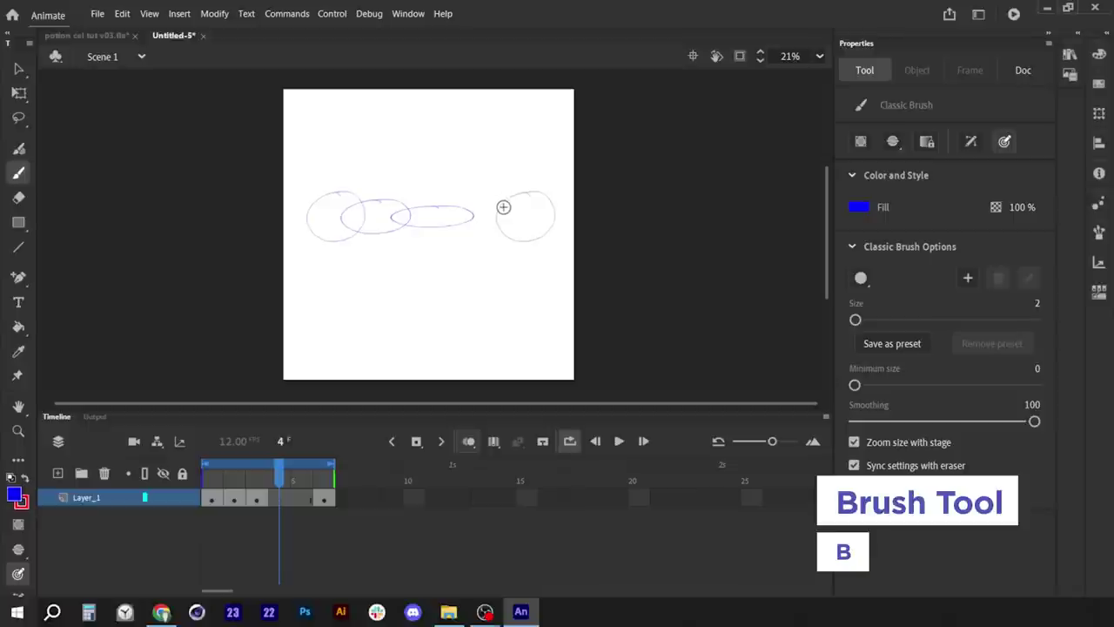
{"action": "scroll", "coordinate": [502, 210], "scroll_direction": "up", "scroll_amount": 4}
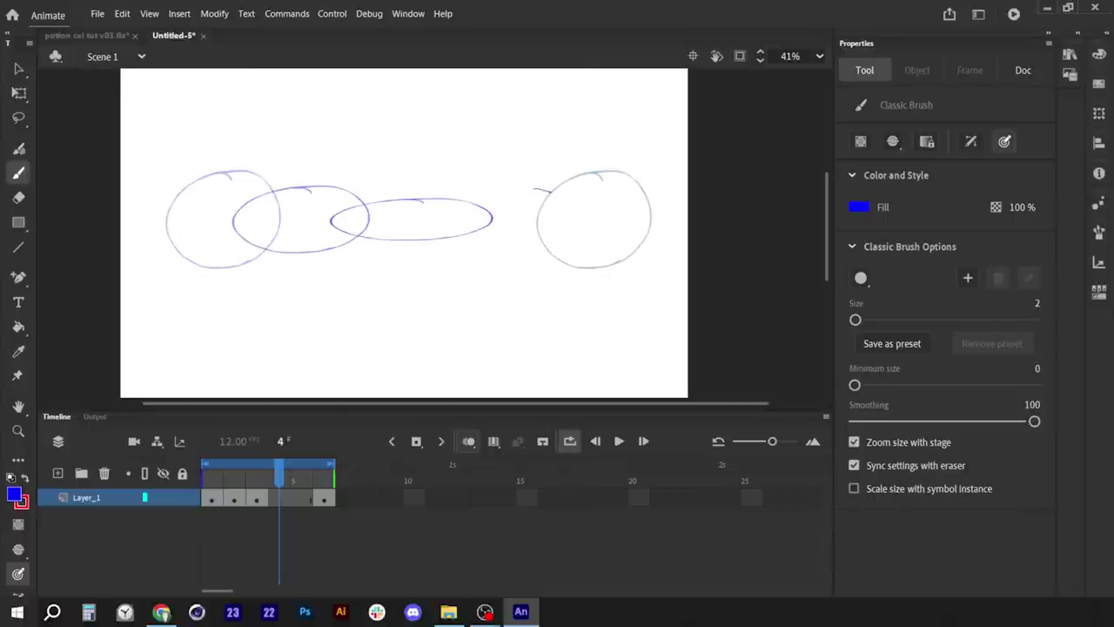
{"action": "mouse_move", "coordinate": [536, 189]}
{"action": "left_mouse_down"}
{"action": "mouse_move", "coordinate": [484, 247]}
{"action": "mouse_move", "coordinate": [559, 193]}
{"action": "left_mouse_up"}
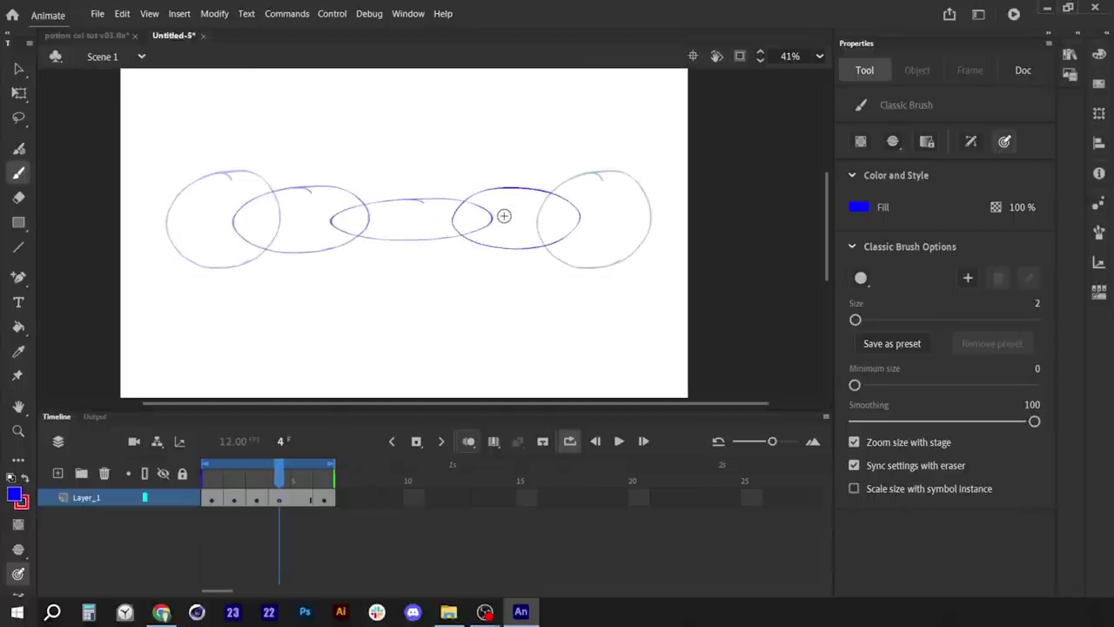
Add a keyframe at frame 5, move its ellipse toward the last circle and make it rounder, about 381 wide and 283 high
{"action": "key", "text": "period"}
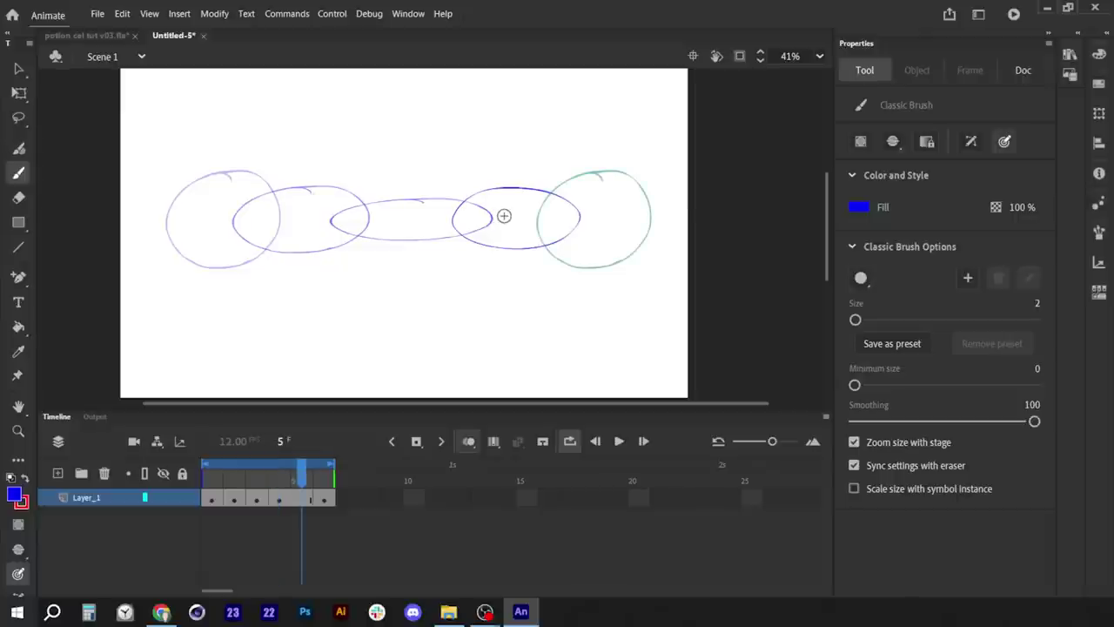
{"action": "key", "text": "v"}
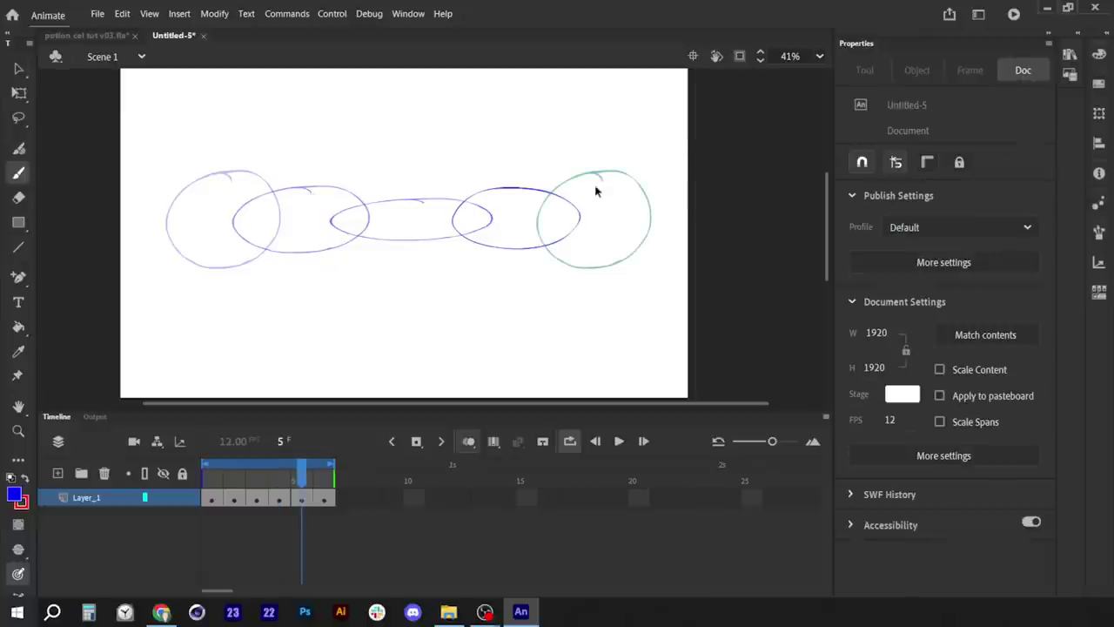
{"action": "left_click_drag", "start_coordinate": [595, 168], "coordinate": [437, 282]}
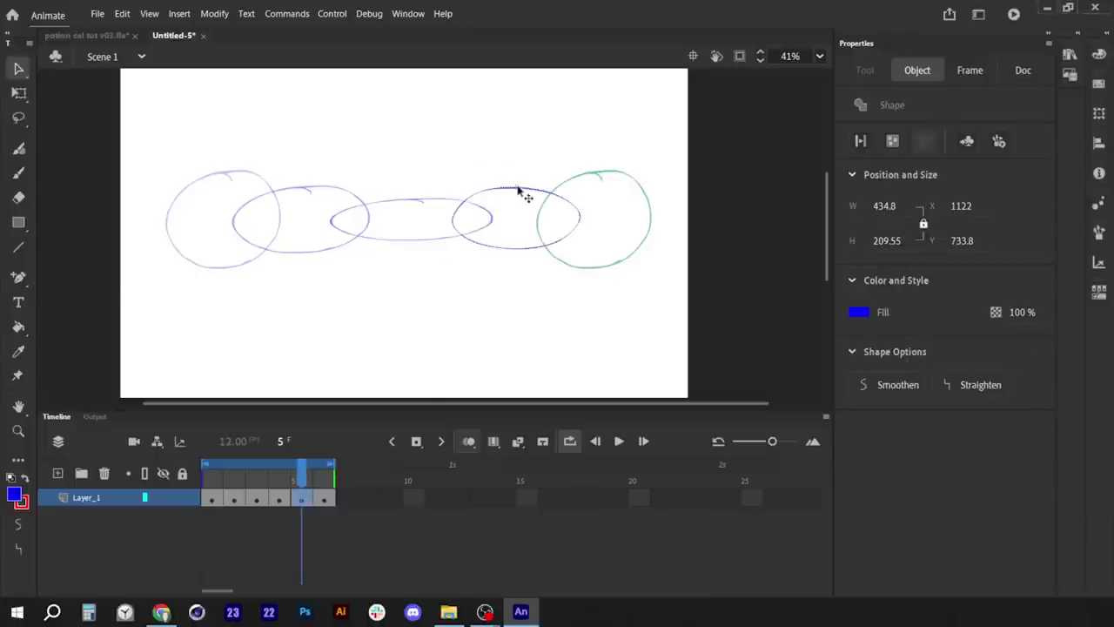
{"action": "left_click_drag", "start_coordinate": [520, 188], "coordinate": [564, 175]}
{"action": "key", "text": "q"}
{"action": "left_click_drag", "start_coordinate": [626, 217], "coordinate": [621, 218]}
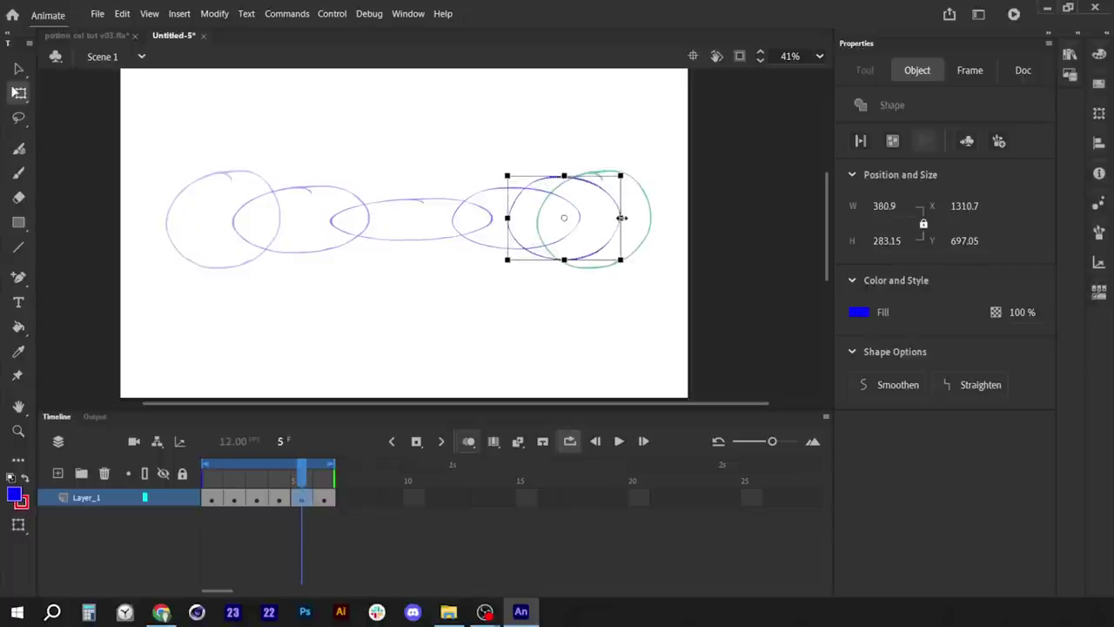
{"action": "left_click", "coordinate": [550, 387]}
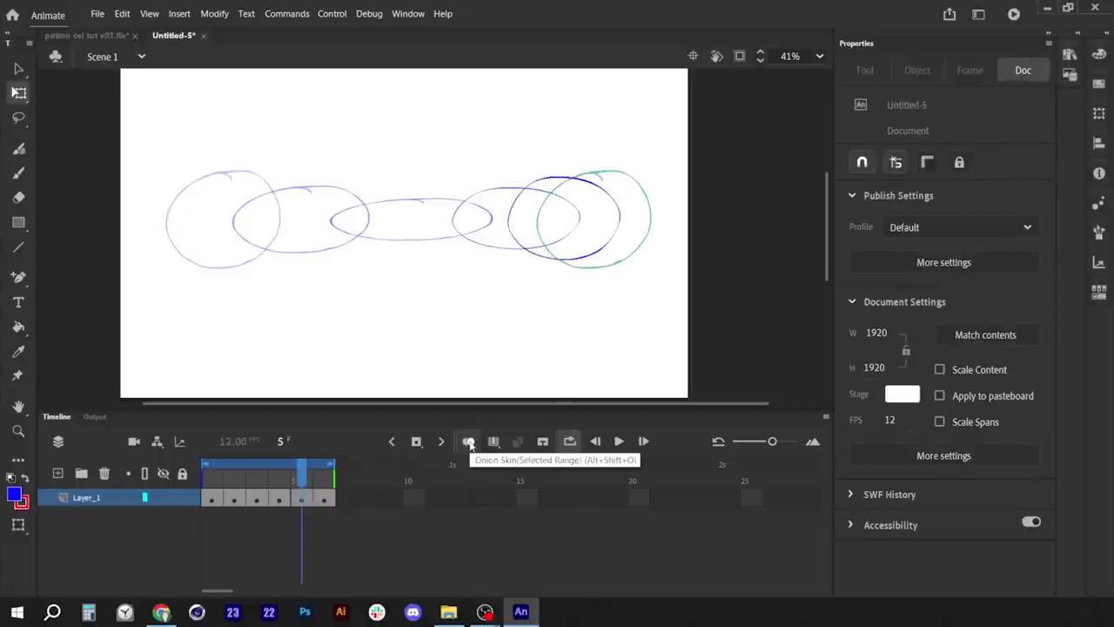
Turn off onion skinning and play the finished six-frame animation in a loop
{"action": "left_click", "coordinate": [468, 441]}
{"action": "left_click", "coordinate": [619, 441]}
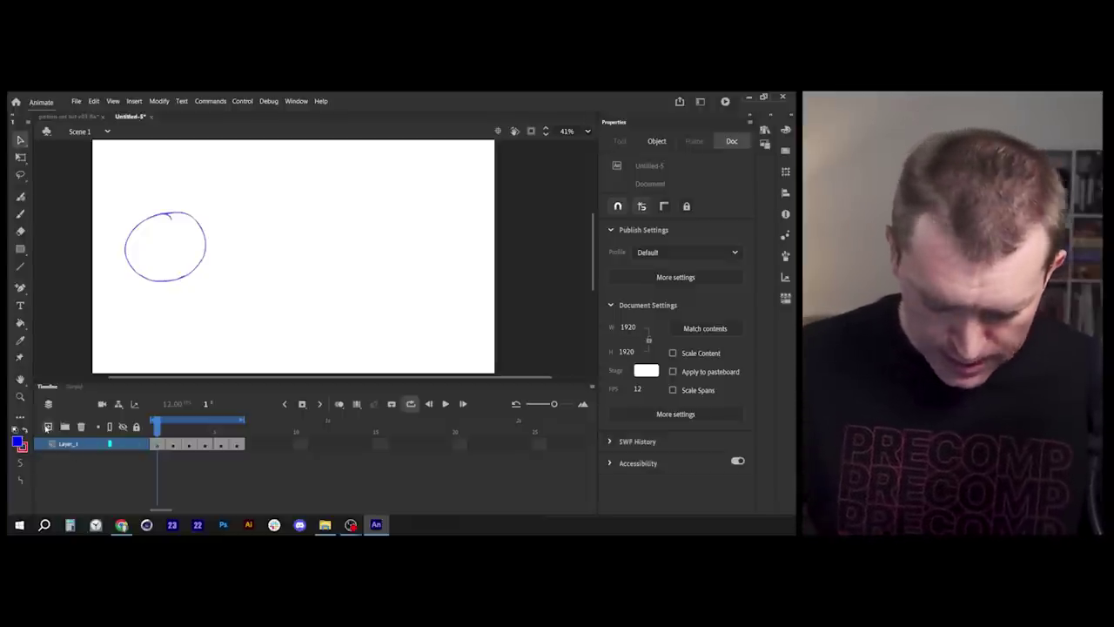
Add a new layer above Layer_1 and name it guide
{"action": "left_click", "coordinate": [47, 428]}
{"action": "double_click", "coordinate": [69, 445]}
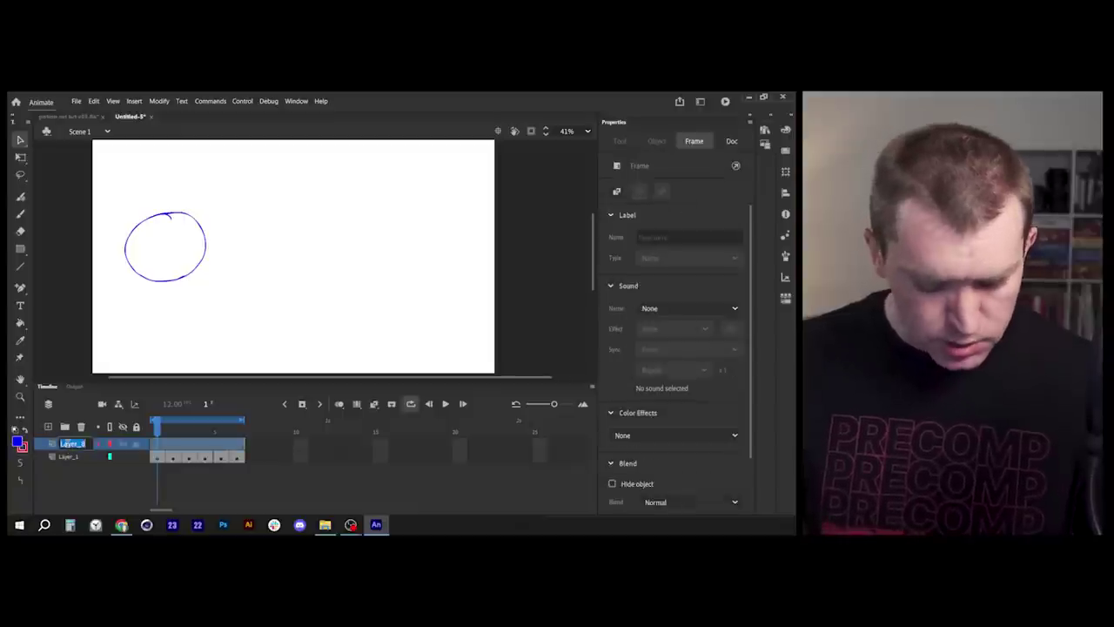
{"action": "type", "text": "guide"}
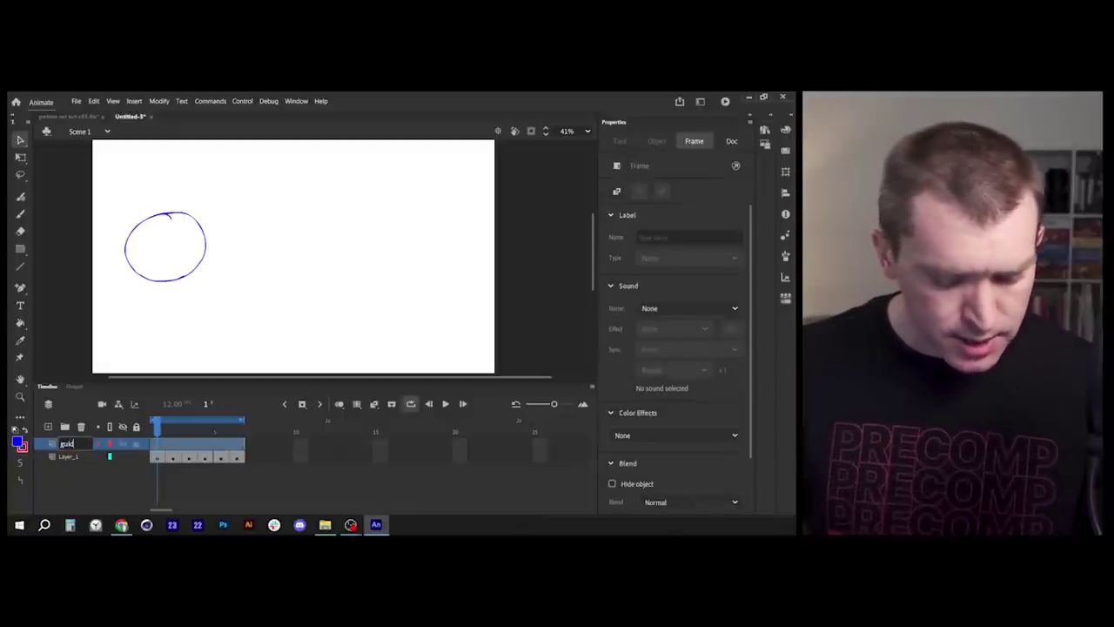
{"action": "key", "text": "Return"}
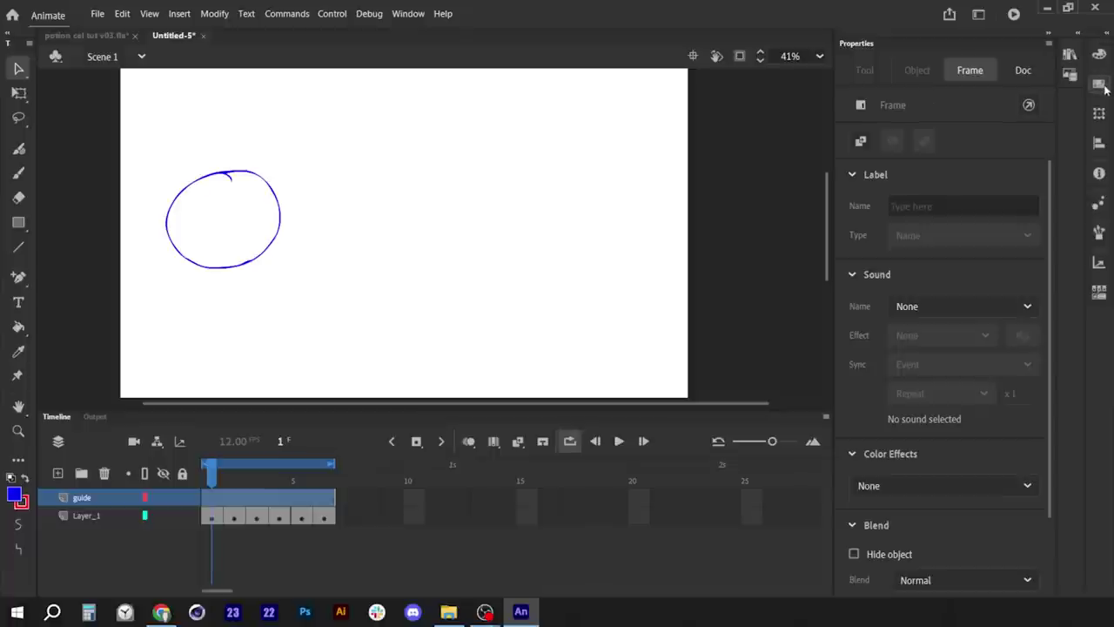
Draw a bright green Classic Brush line rightward from the circle's centre, with ticks at both ends, the middle and the quarter points
{"action": "left_click", "coordinate": [1104, 87]}
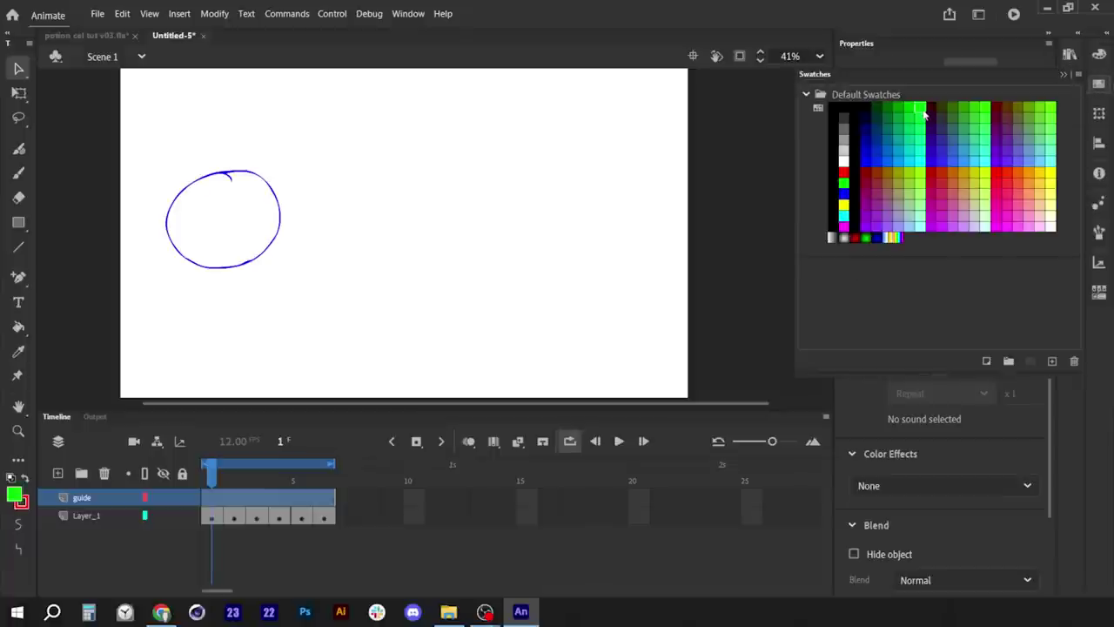
{"action": "key", "text": "b"}
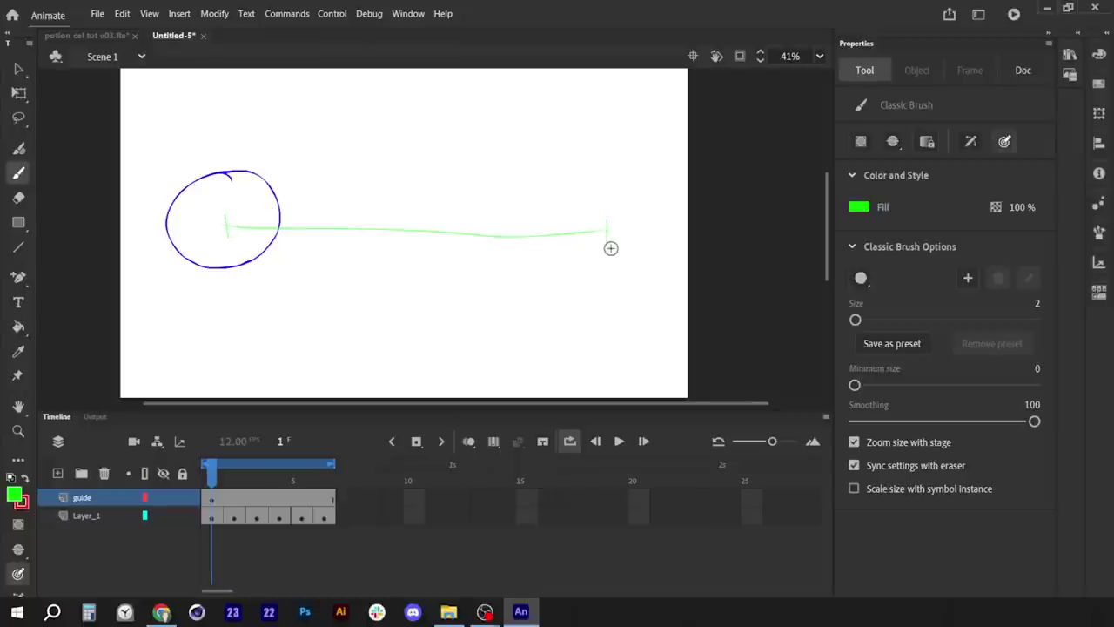
{"action": "left_click_drag", "start_coordinate": [410, 219], "coordinate": [410, 240]}
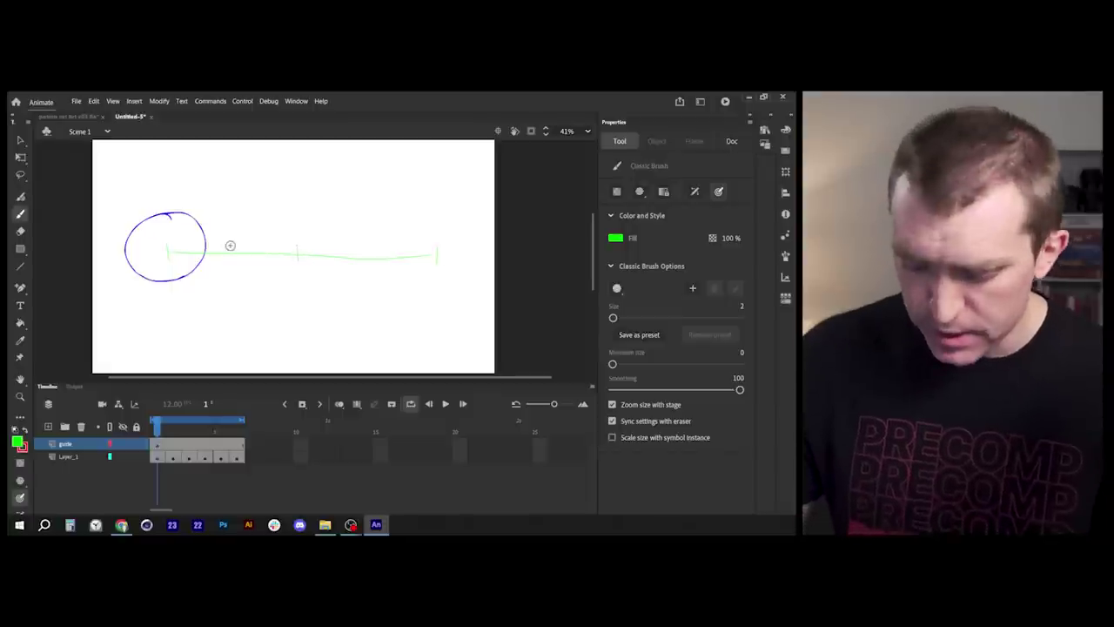
{"action": "left_click_drag", "start_coordinate": [228, 247], "coordinate": [228, 261]}
{"action": "left_click_drag", "start_coordinate": [379, 248], "coordinate": [379, 261]}
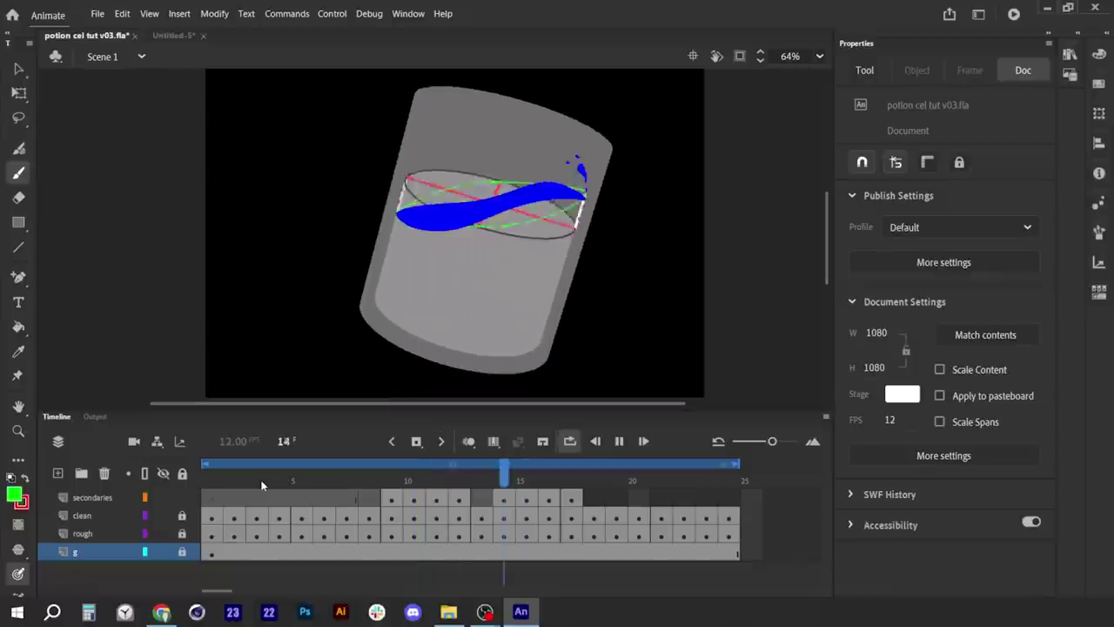
Hide the secondaries and clean layers in potion cel tut v03.fla and step through the rough guide drawings from frame 9 to 13
{"action": "key", "text": "Return"}
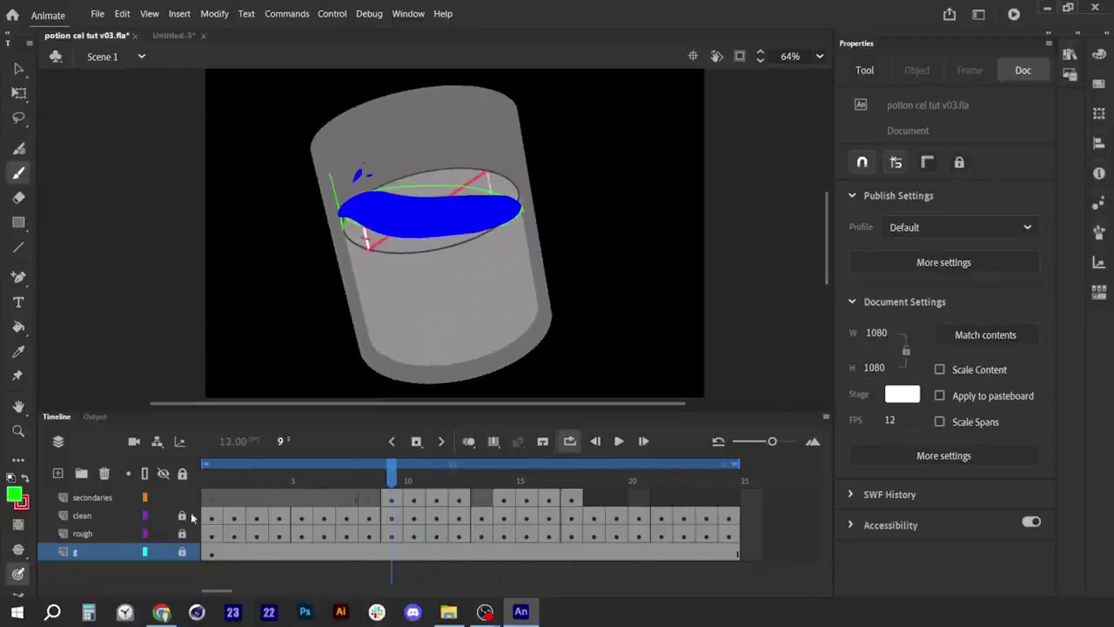
{"action": "left_click_drag", "start_coordinate": [162, 497], "coordinate": [162, 540]}
{"action": "key", "text": "ctrl+equal"}
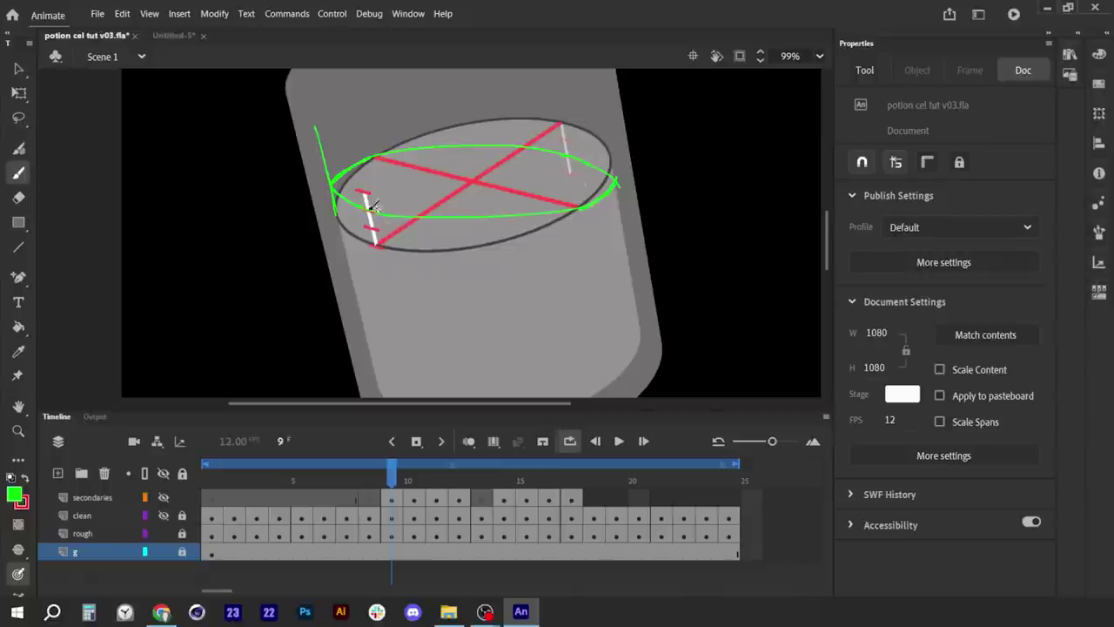
{"action": "key", "text": "period"}
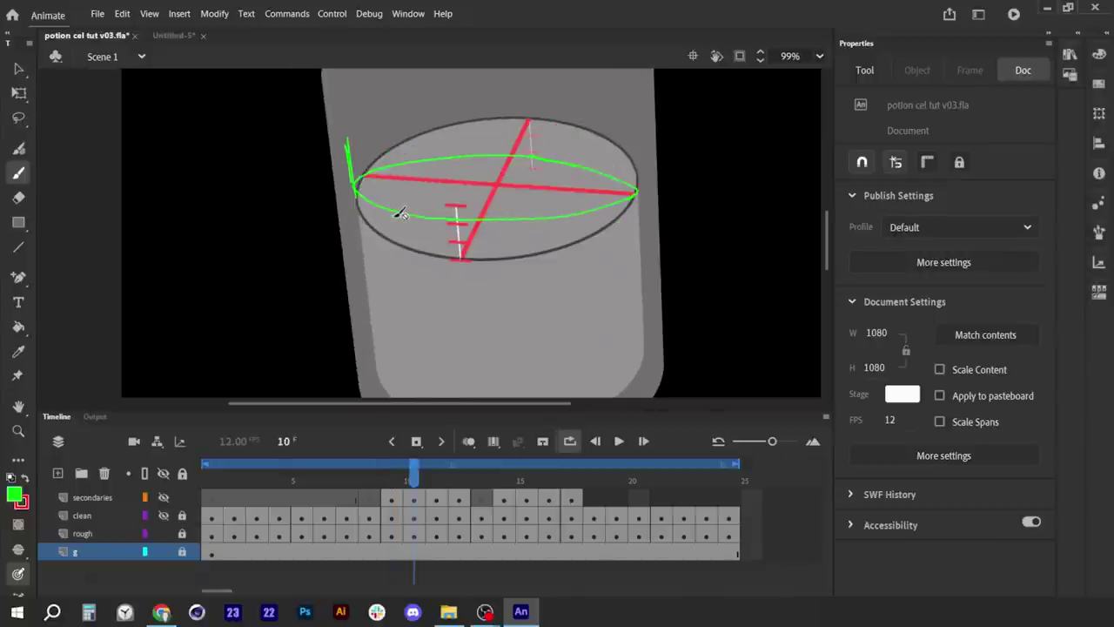
{"action": "key", "text": "period"}
{"action": "key", "text": "period"}
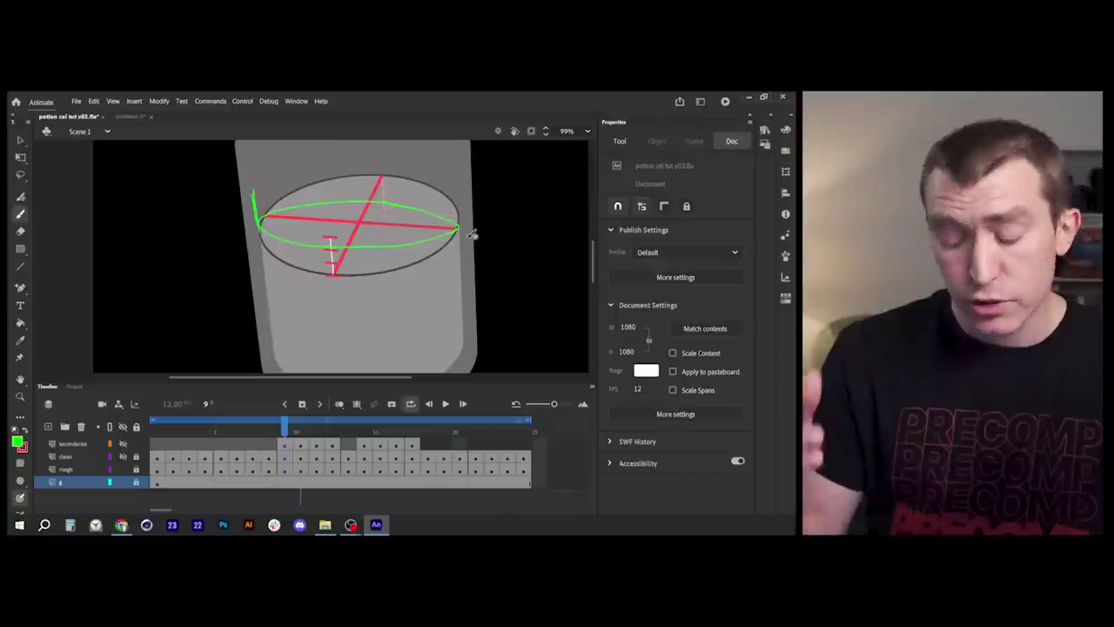
{"action": "key", "text": "period"}
{"action": "key", "text": "period"}
{"action": "key", "text": "period"}
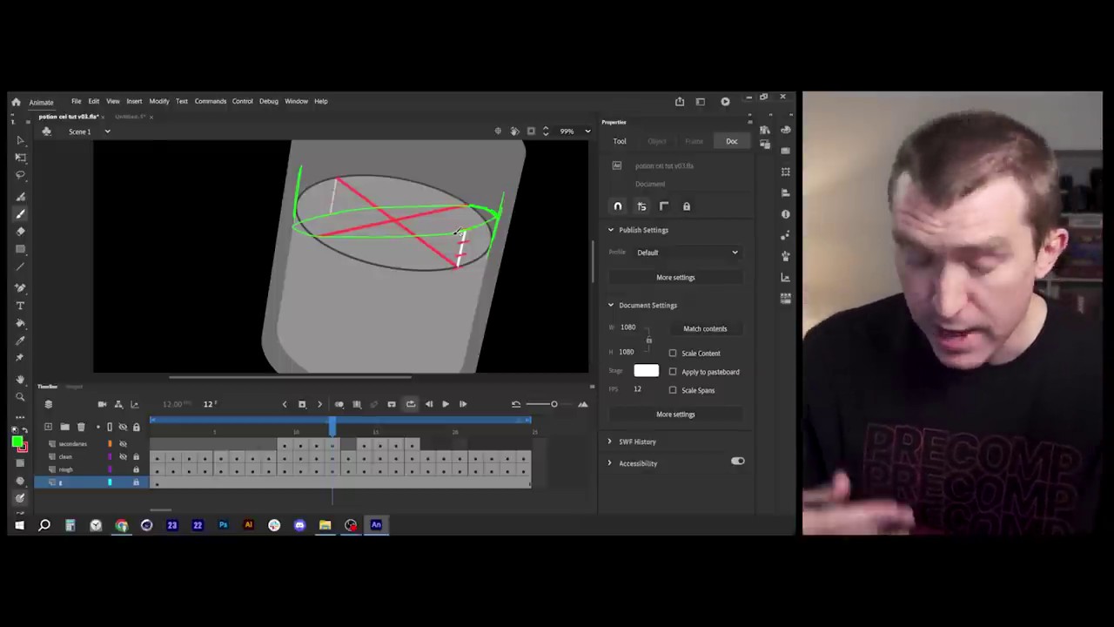
{"action": "key", "text": "period"}
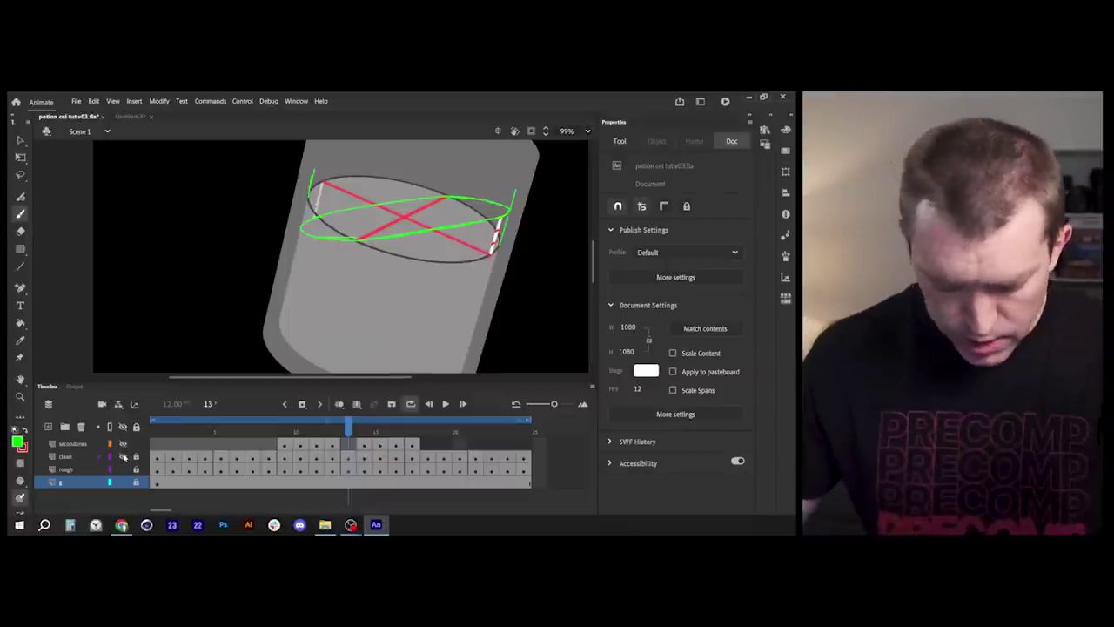
Show the clean layer again and scrub around frames 12 to 14 to compare the liquid shape with the guides
{"action": "left_click", "coordinate": [123, 457]}
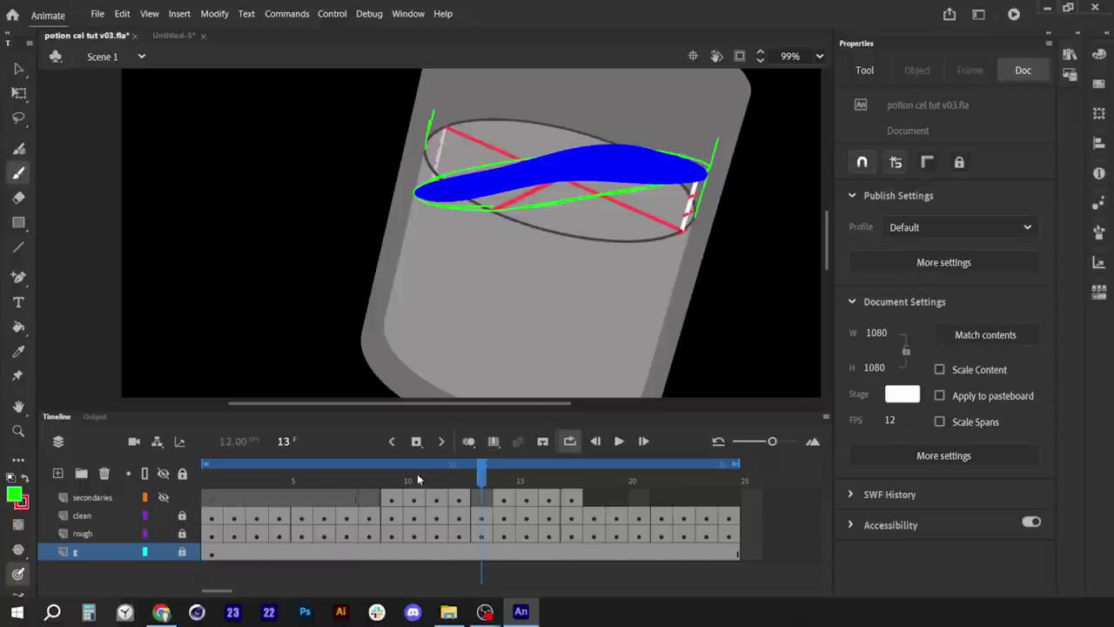
{"action": "mouse_move", "coordinate": [475, 477]}
{"action": "left_mouse_down"}
{"action": "mouse_move", "coordinate": [392, 483]}
{"action": "mouse_move", "coordinate": [468, 480]}
{"action": "left_mouse_up"}
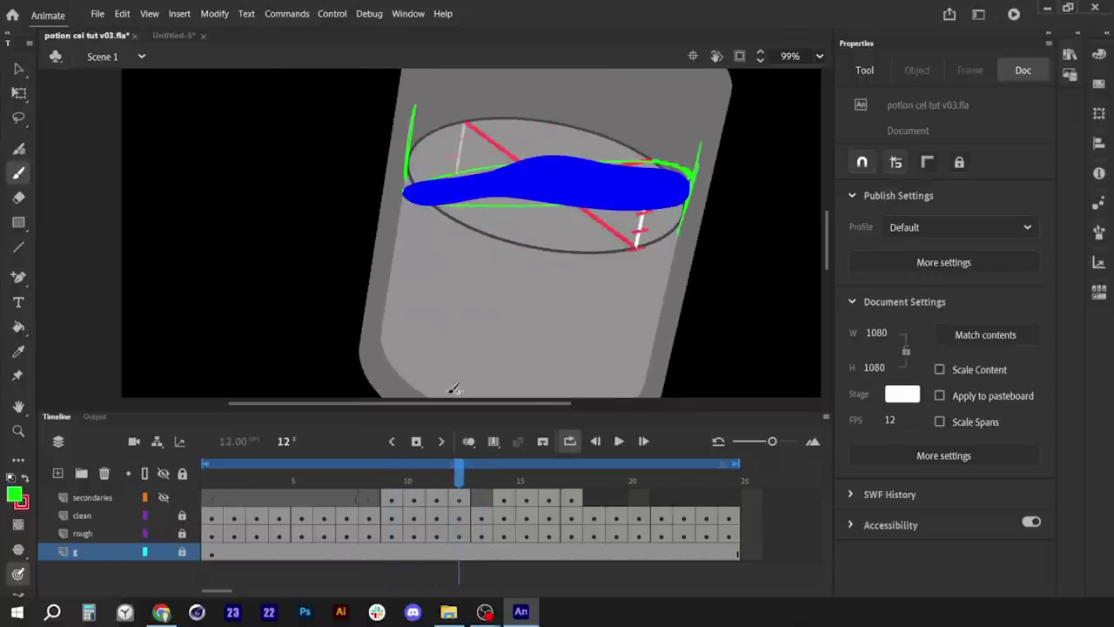
{"action": "left_click_drag", "start_coordinate": [467, 470], "coordinate": [528, 487]}
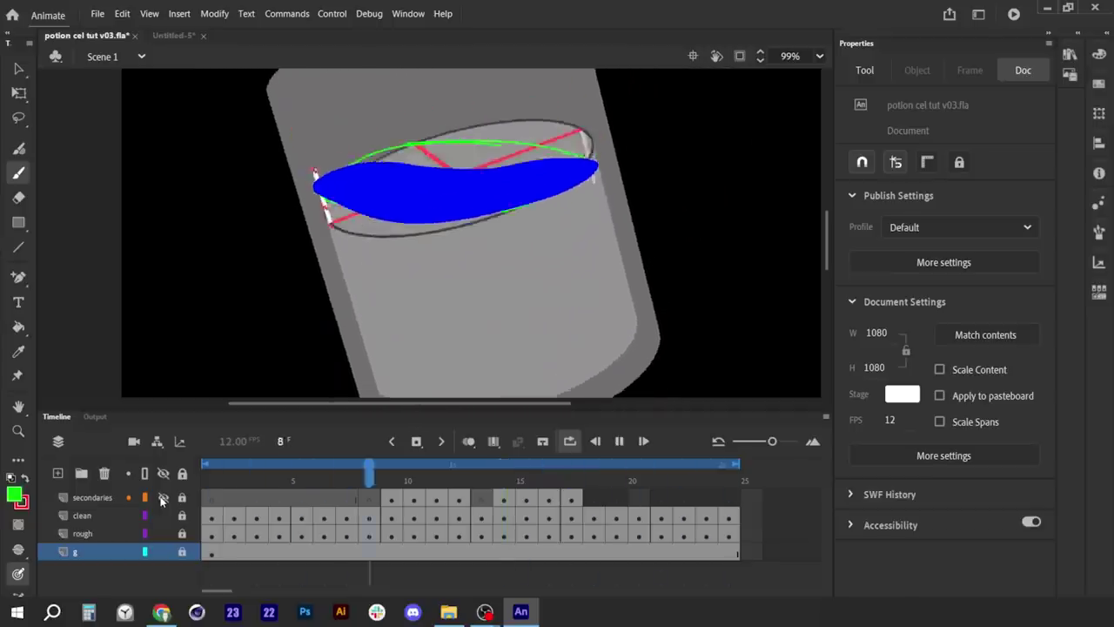
Stop the playback and examine the splash drops at the liquid's left edge frame by frame from frame 9 to 13
{"action": "key", "text": "Return"}
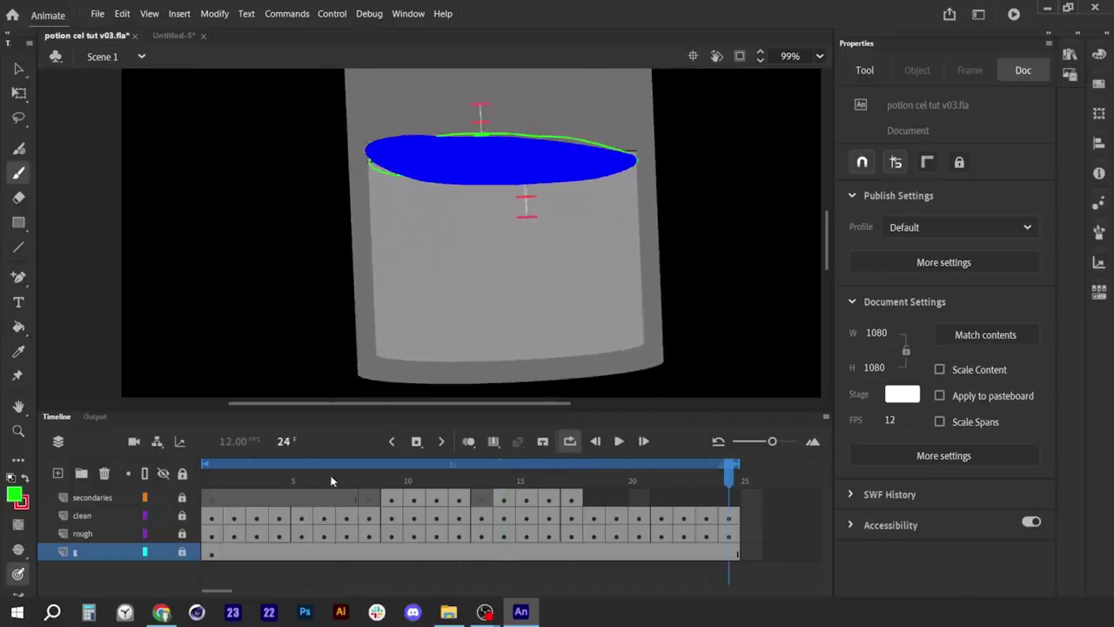
{"action": "left_click_drag", "start_coordinate": [331, 480], "coordinate": [400, 497]}
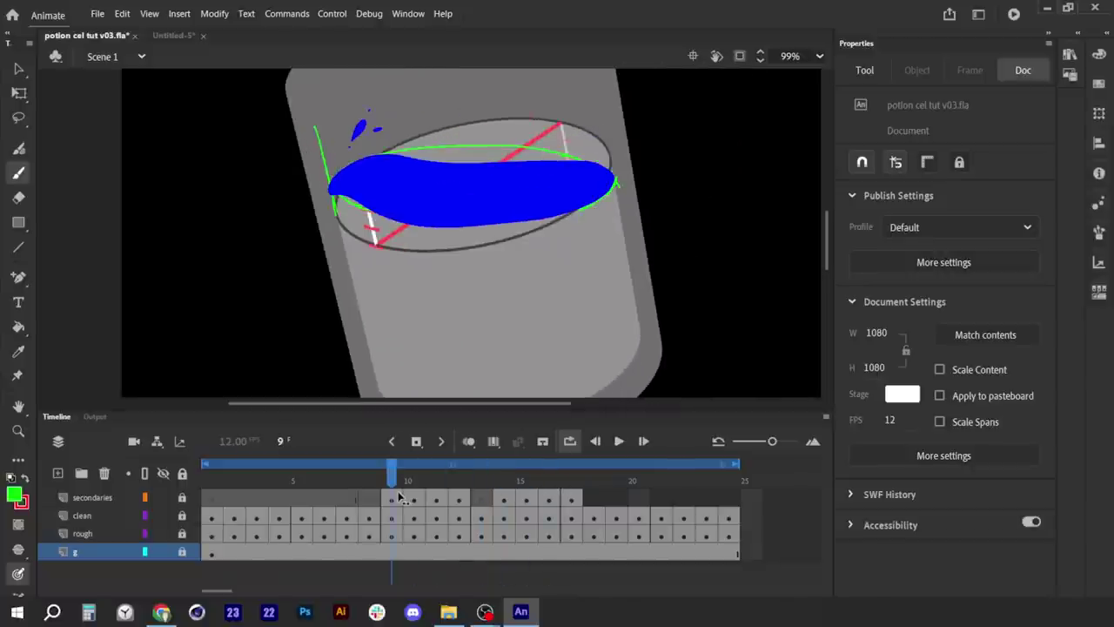
{"action": "scroll", "coordinate": [348, 193], "scroll_direction": "up", "scroll_amount": 3}
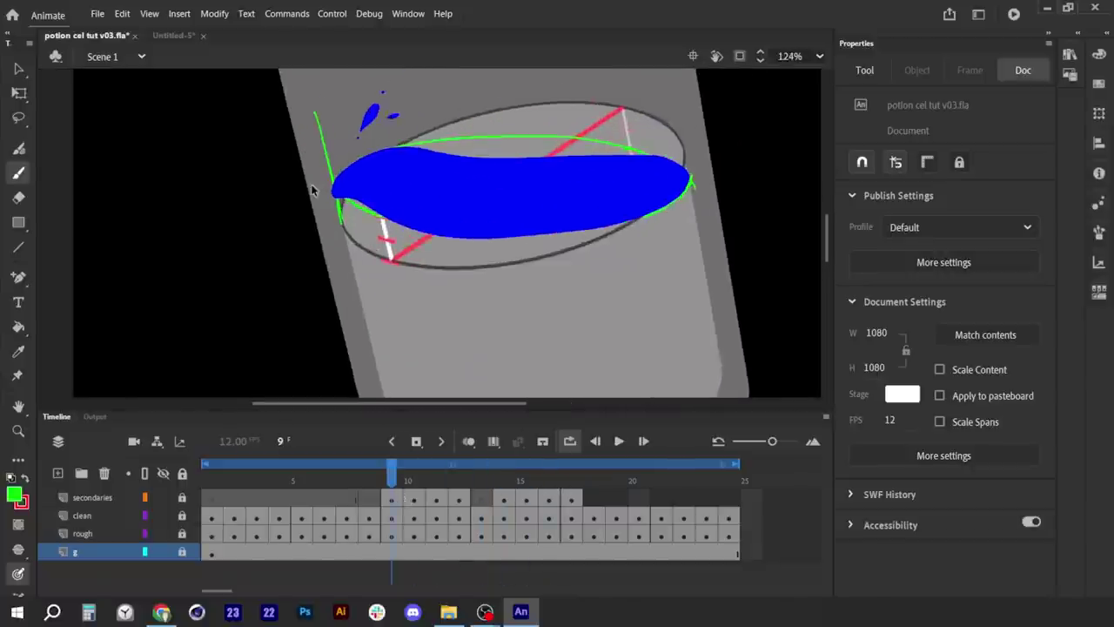
{"action": "scroll", "coordinate": [339, 268], "scroll_direction": "up", "scroll_amount": 2}
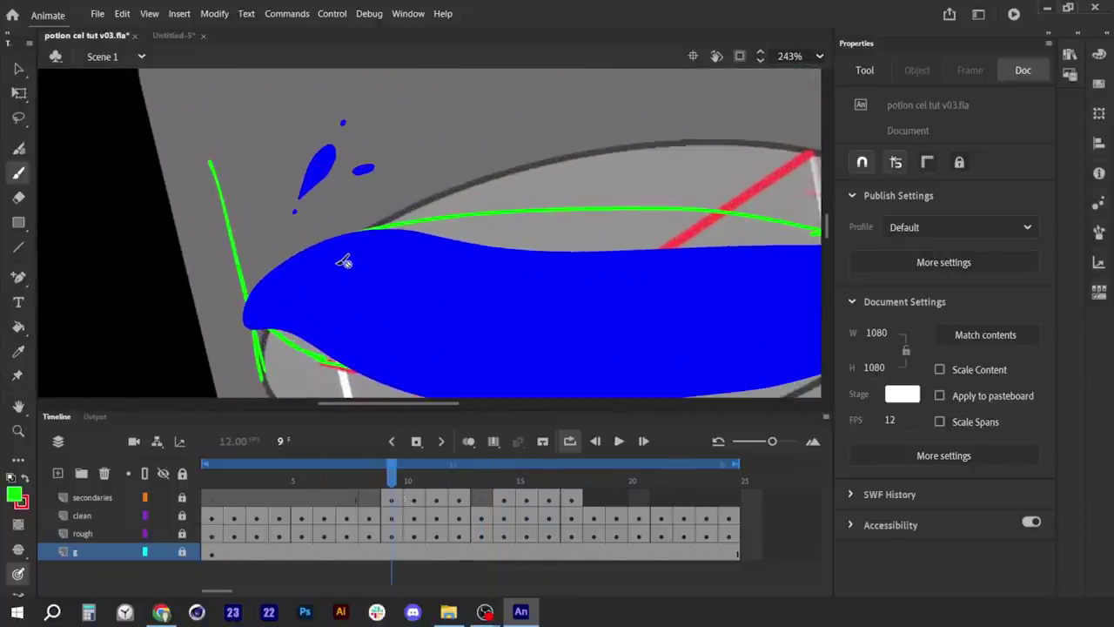
{"action": "key", "text": "period"}
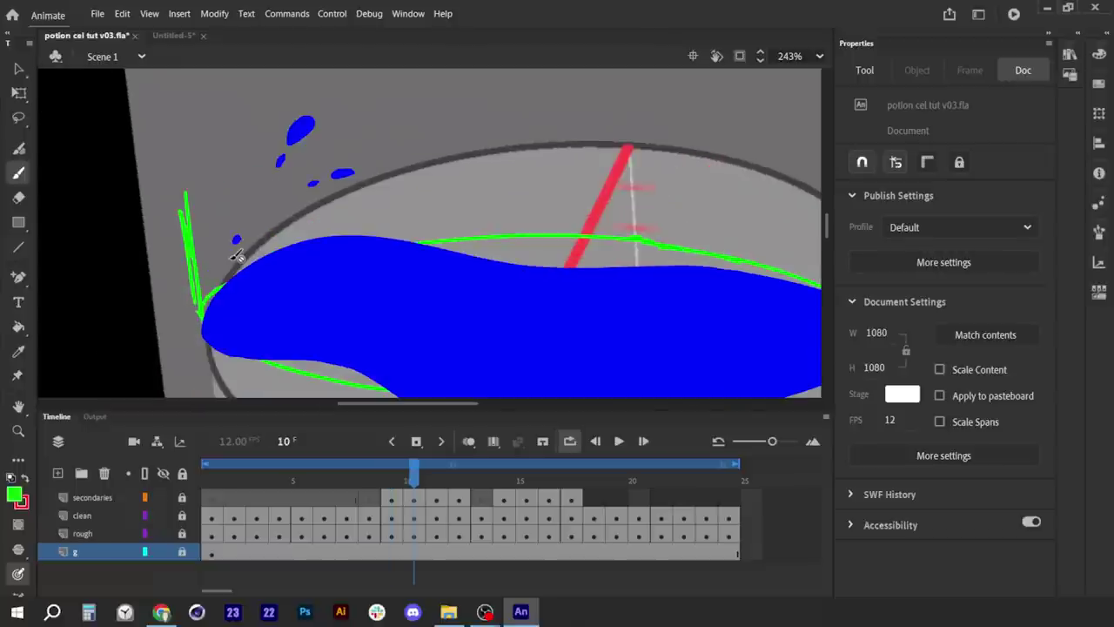
{"action": "key", "text": "period"}
{"action": "key", "text": "period"}
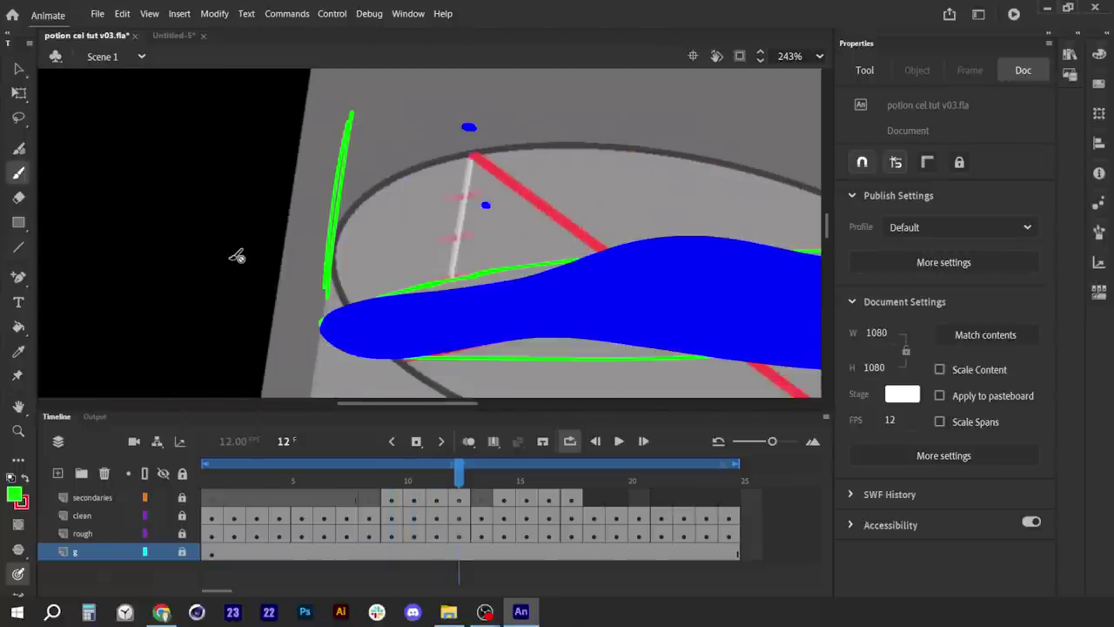
{"action": "key", "text": "period"}
{"action": "key", "text": "period"}
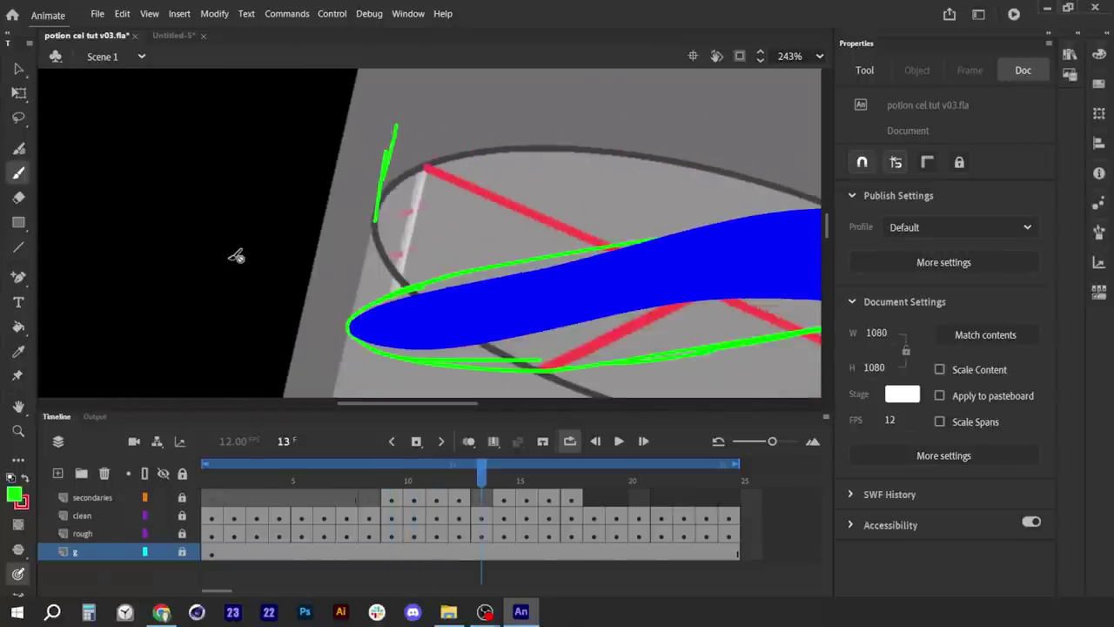
Examine the second splash at the liquid's right edge frame by frame from frame 14 to 17
{"action": "mouse_move", "coordinate": [598, 193]}
{"action": "left_mouse_down"}
{"action": "mouse_move", "coordinate": [281, 192]}
{"action": "mouse_move", "coordinate": [203, 203]}
{"action": "left_mouse_up"}
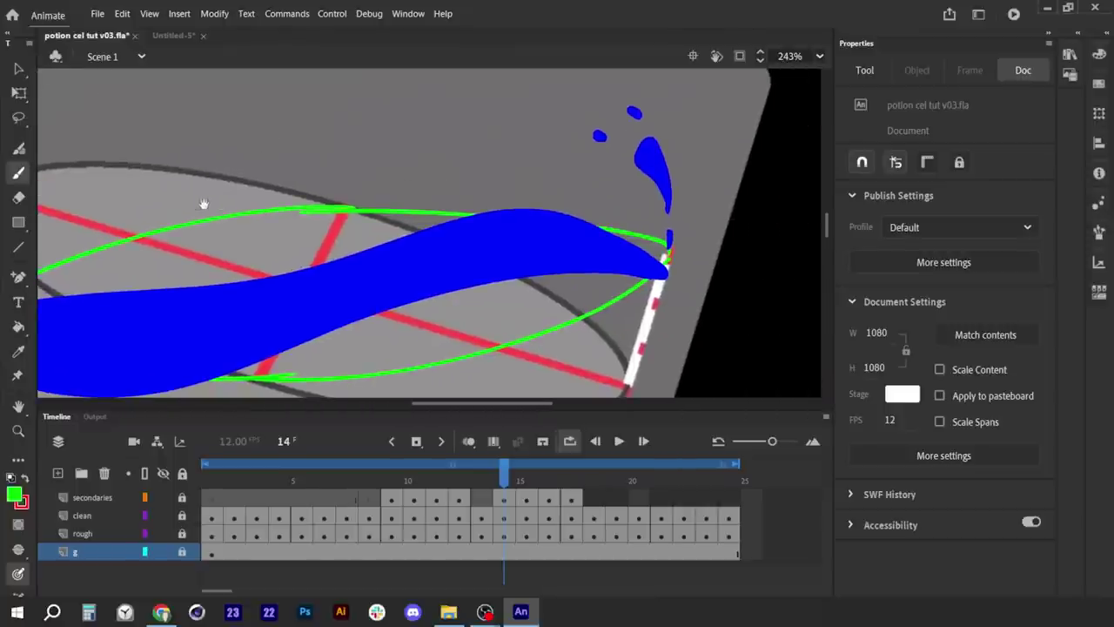
{"action": "key", "text": "period"}
{"action": "key", "text": "period"}
{"action": "key", "text": "period"}
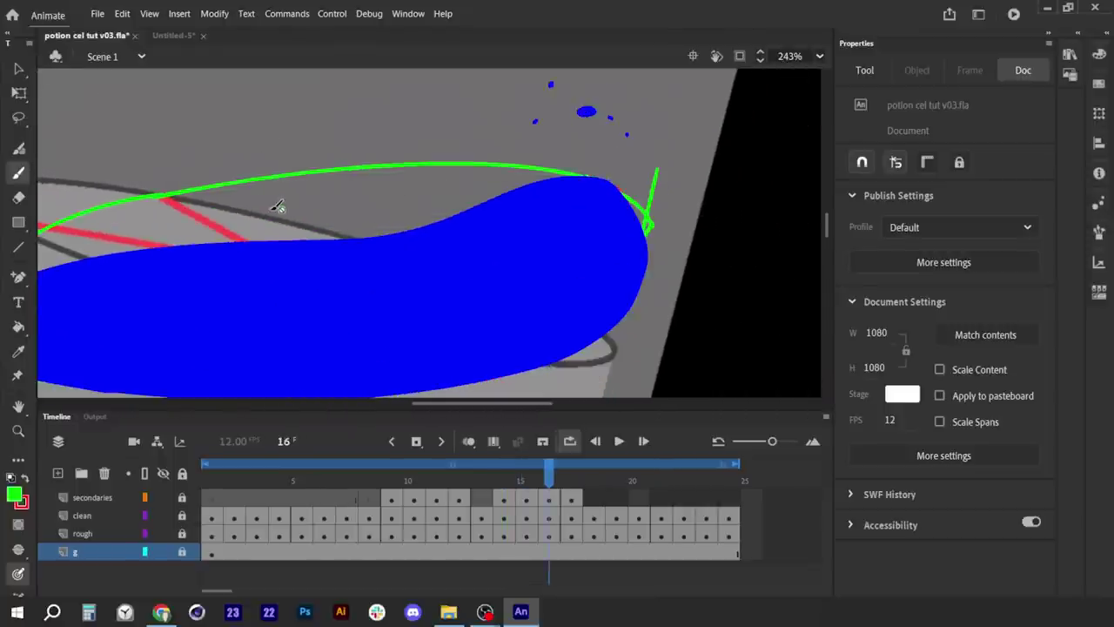
{"action": "scroll", "coordinate": [244, 175], "scroll_direction": "down", "scroll_amount": 5}
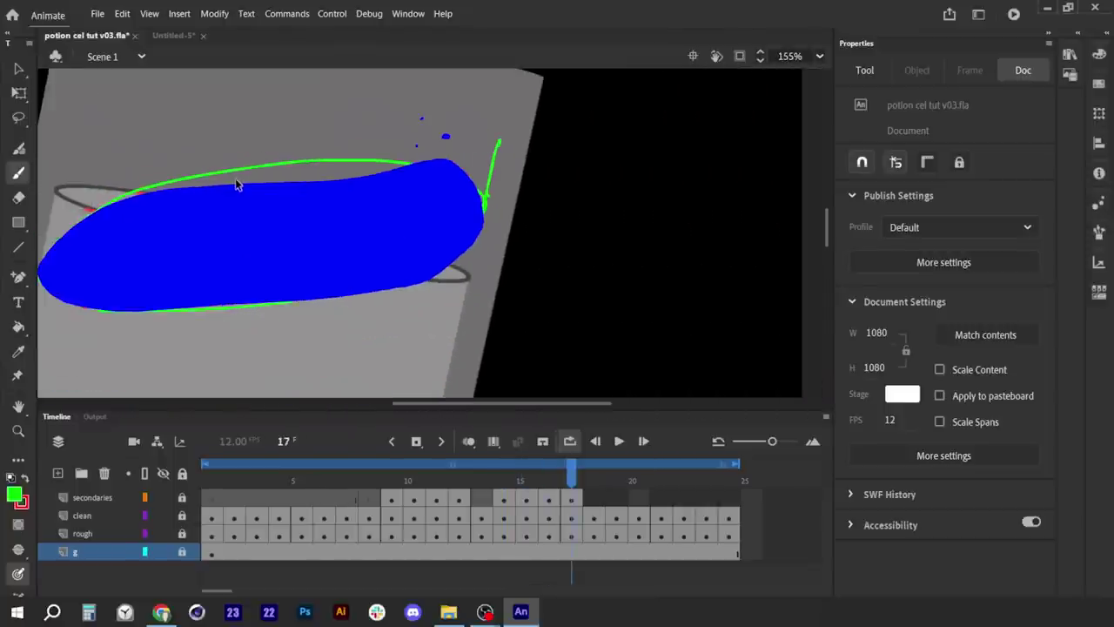
{"action": "left_click_drag", "start_coordinate": [343, 224], "coordinate": [425, 234]}
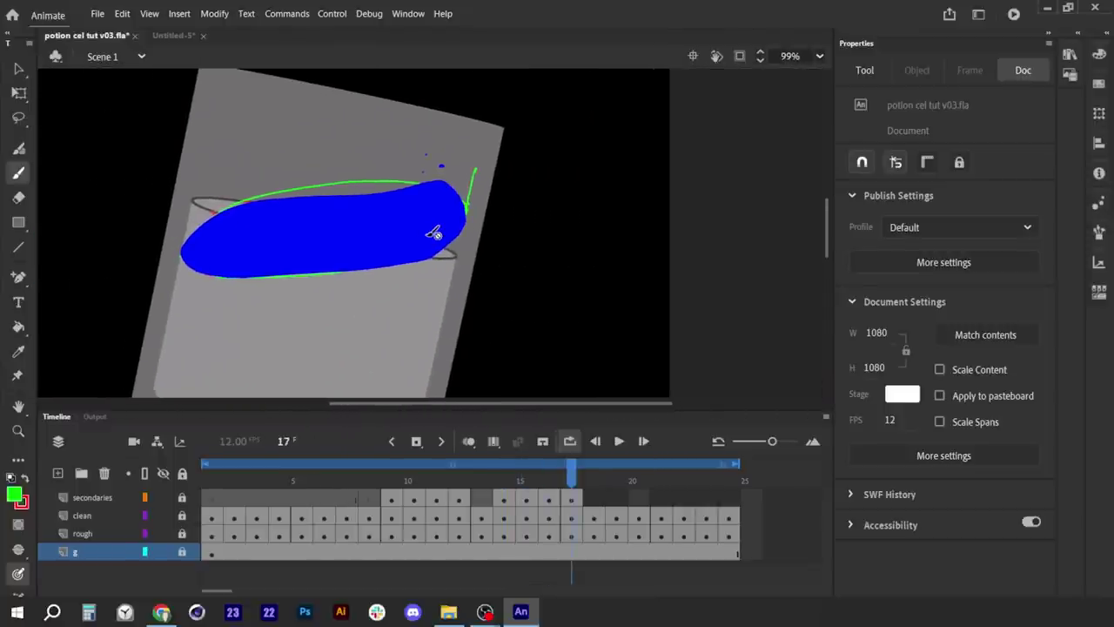
Hide the rough layer and play the potion animation with the clean liquid and its splashes
{"action": "key", "text": "Return"}
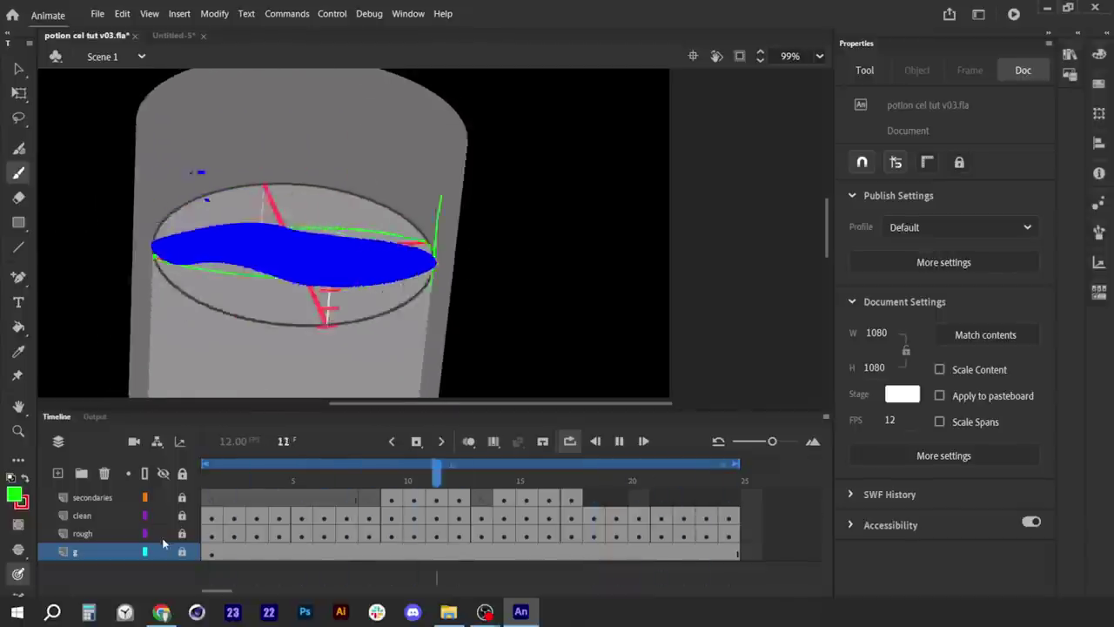
{"action": "key", "text": "Return"}
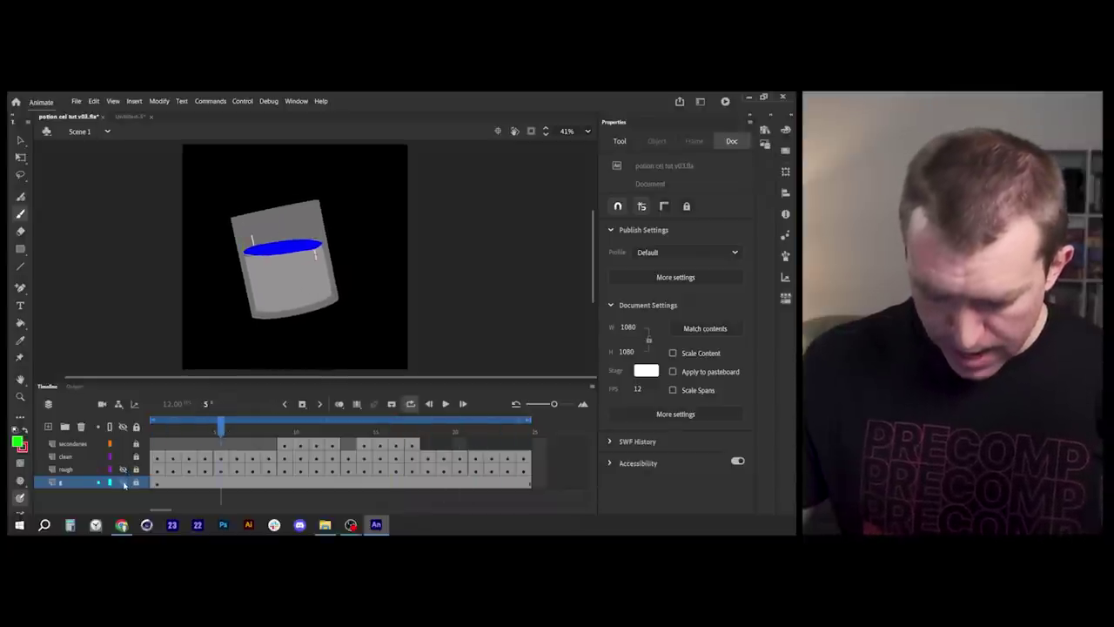
{"action": "left_click", "coordinate": [122, 469]}
{"action": "key", "text": "Return"}
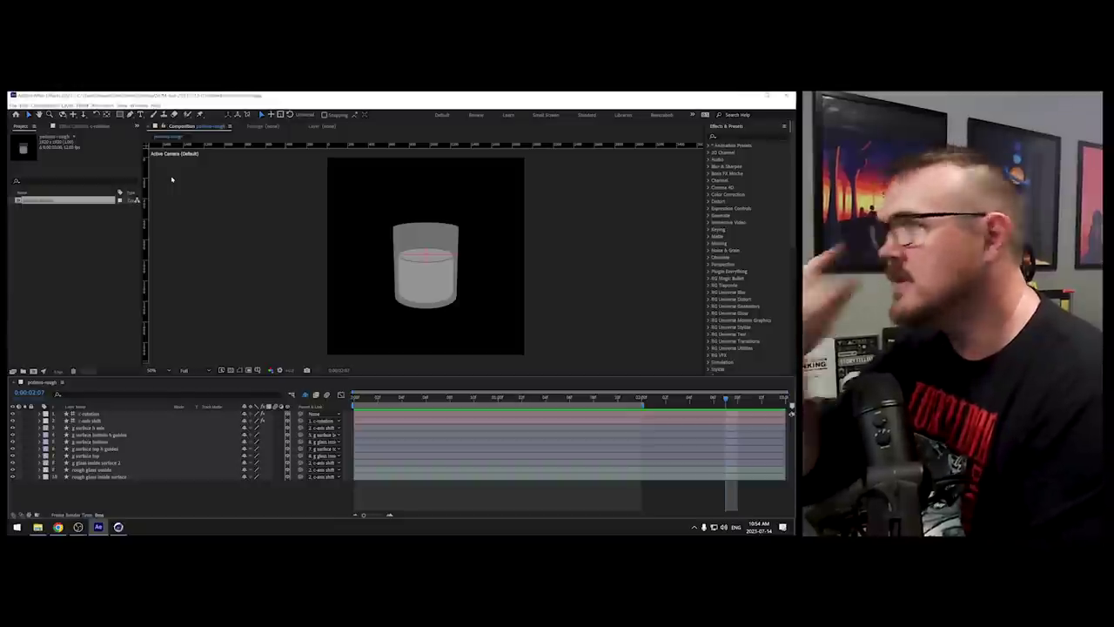
In After Effects, set the potions-rough composition's duration to 2 seconds
{"action": "left_click", "coordinate": [46, 106]}
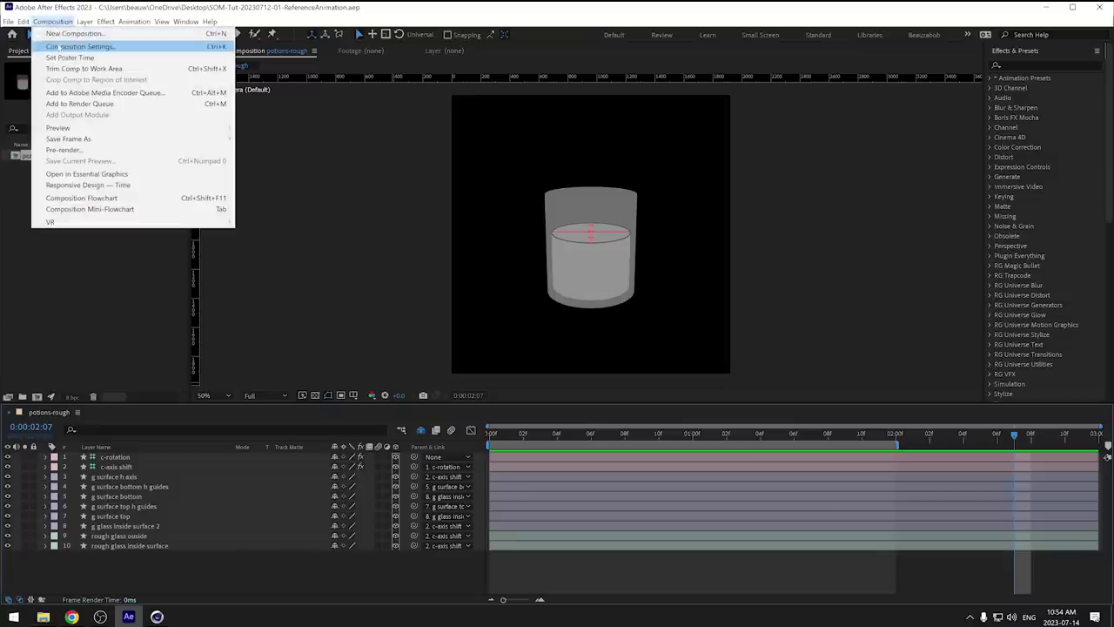
{"action": "left_click", "coordinate": [79, 47]}
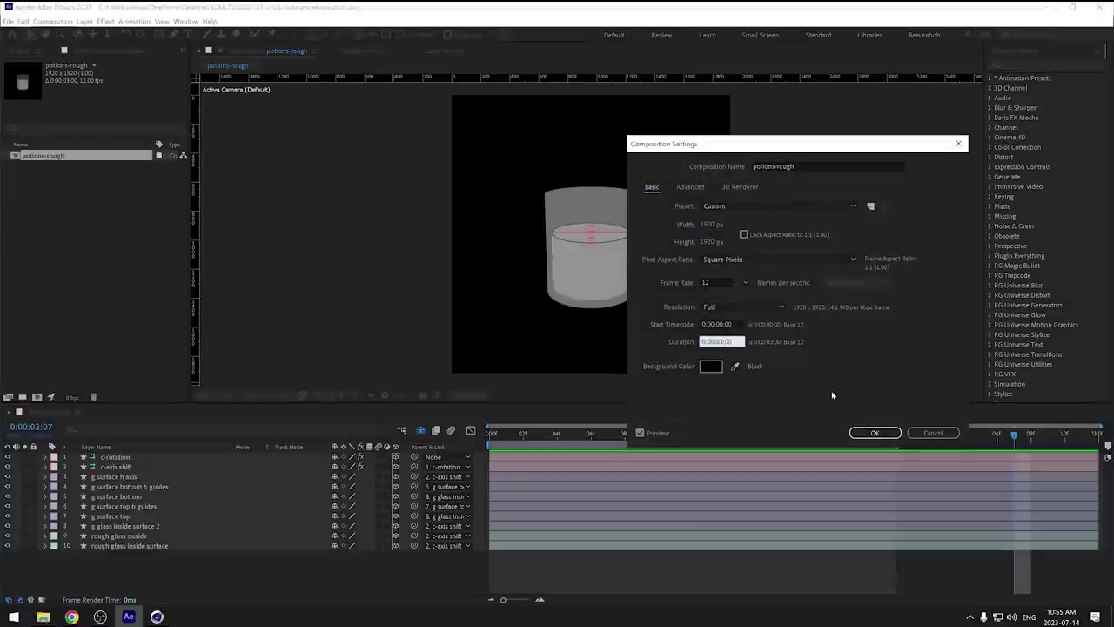
{"action": "left_click", "coordinate": [872, 433]}
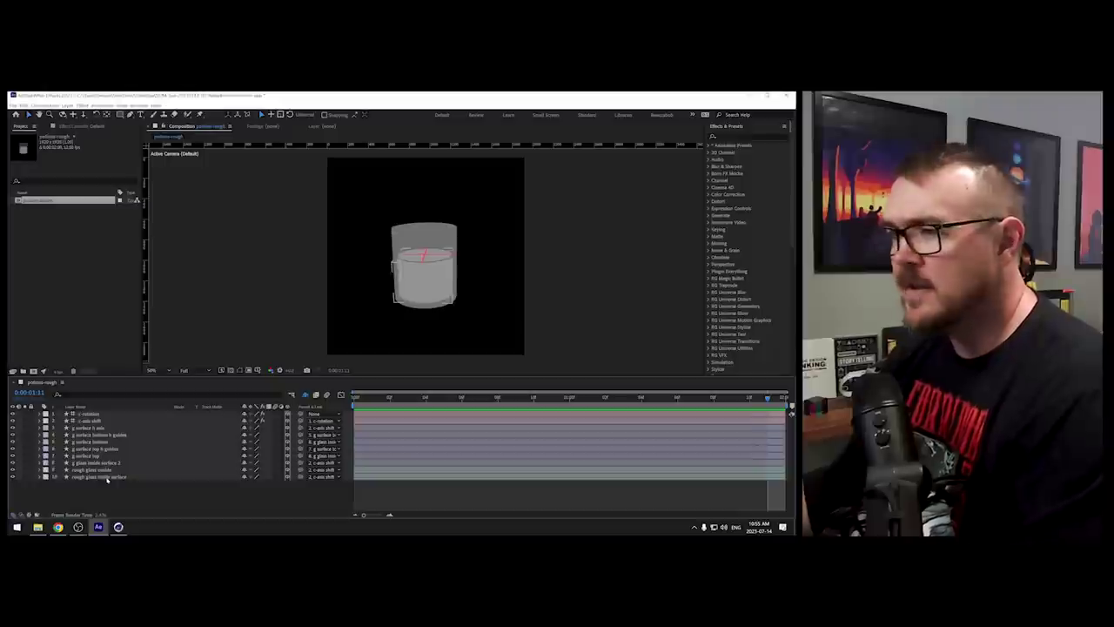
Examine the rough glass inside surface, rough glass ouside and g glass inside surface 2 layers by selecting them individually and together
{"action": "left_click", "coordinate": [170, 547]}
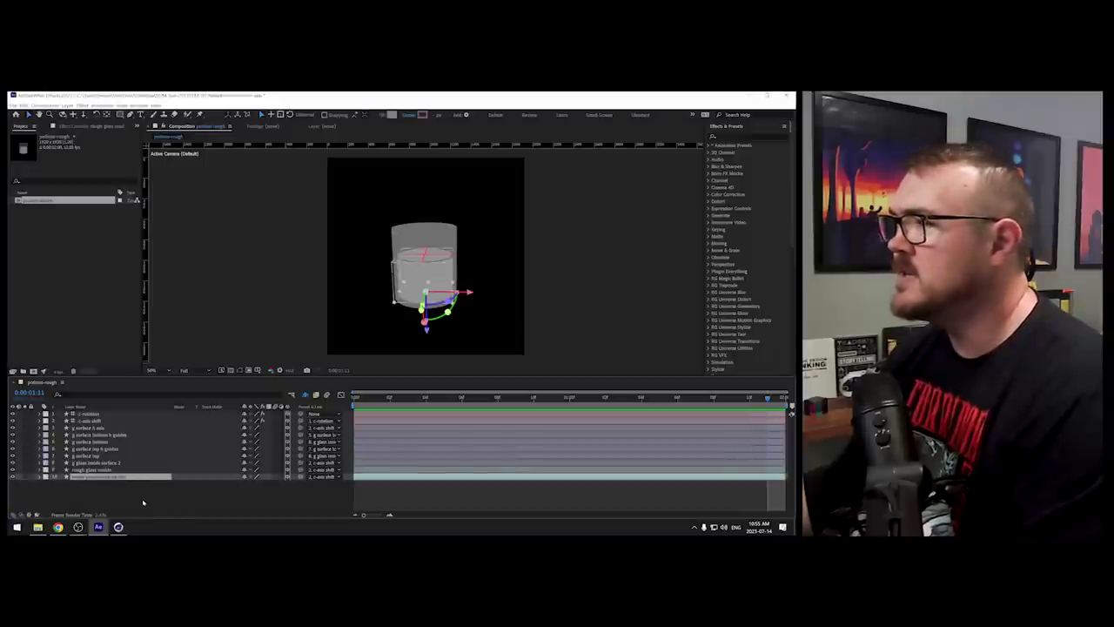
{"action": "key", "text": "ctrl+bracketright"}
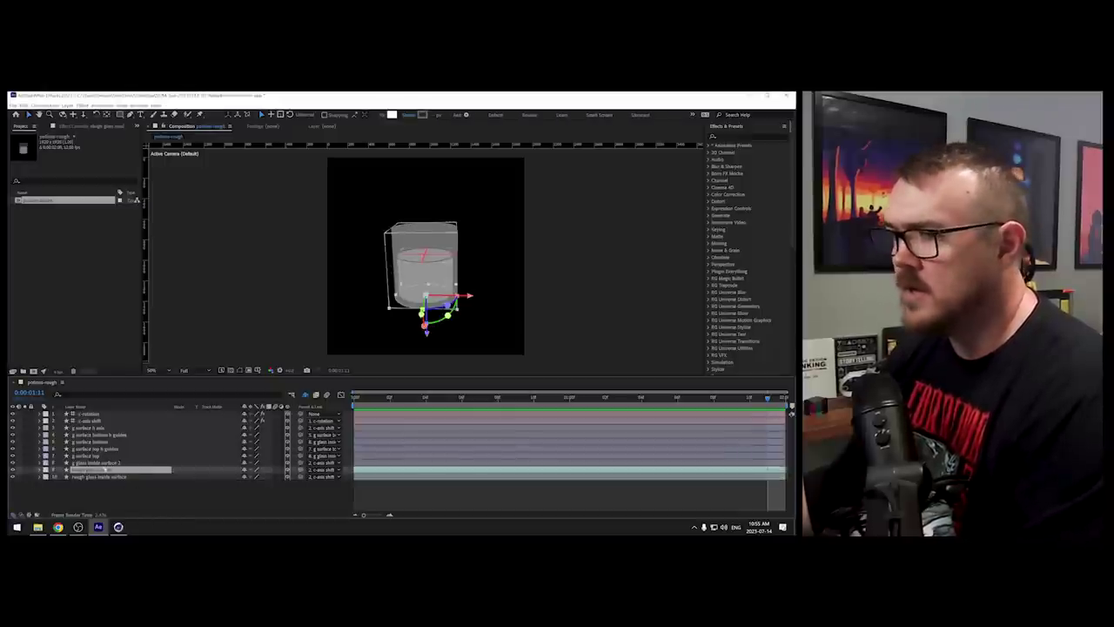
{"action": "left_click", "coordinate": [95, 462]}
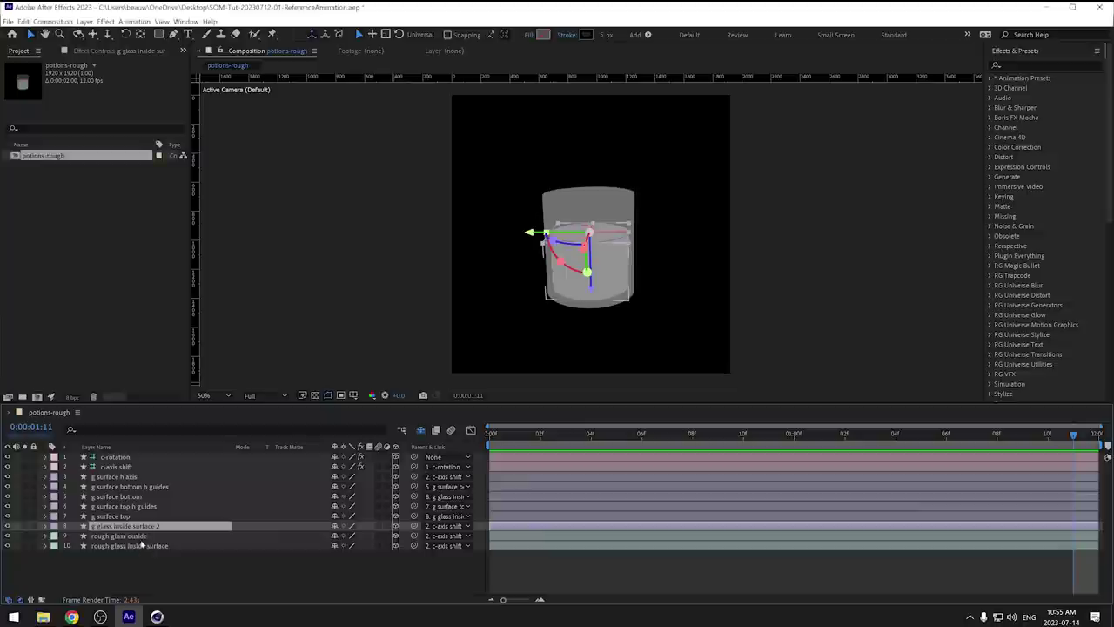
{"action": "left_click", "coordinate": [108, 478]}
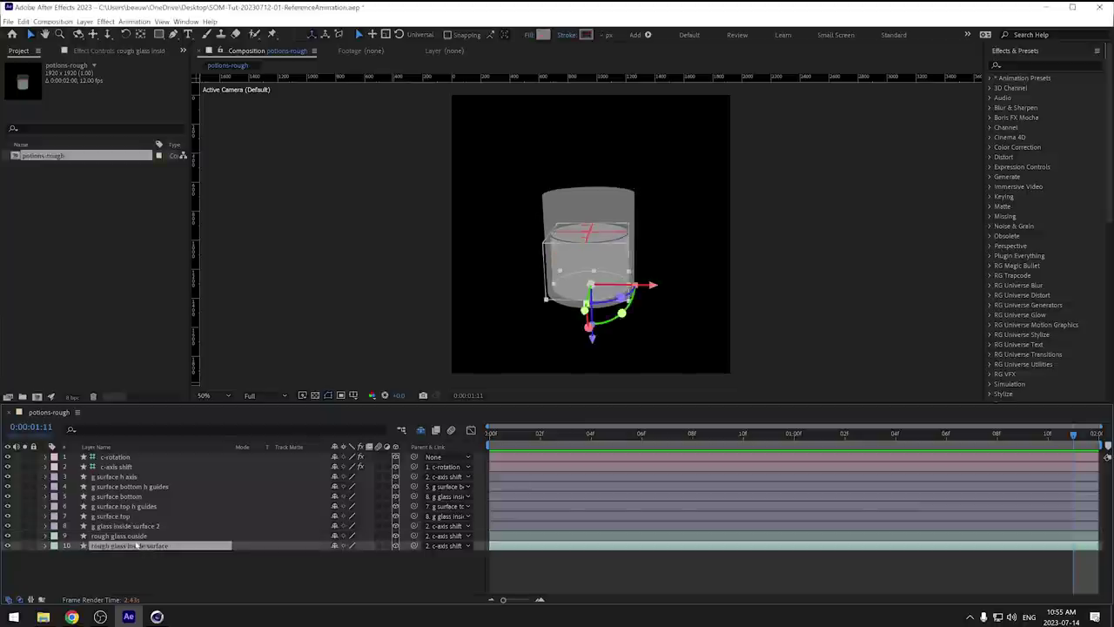
{"action": "left_click", "coordinate": [142, 536]}
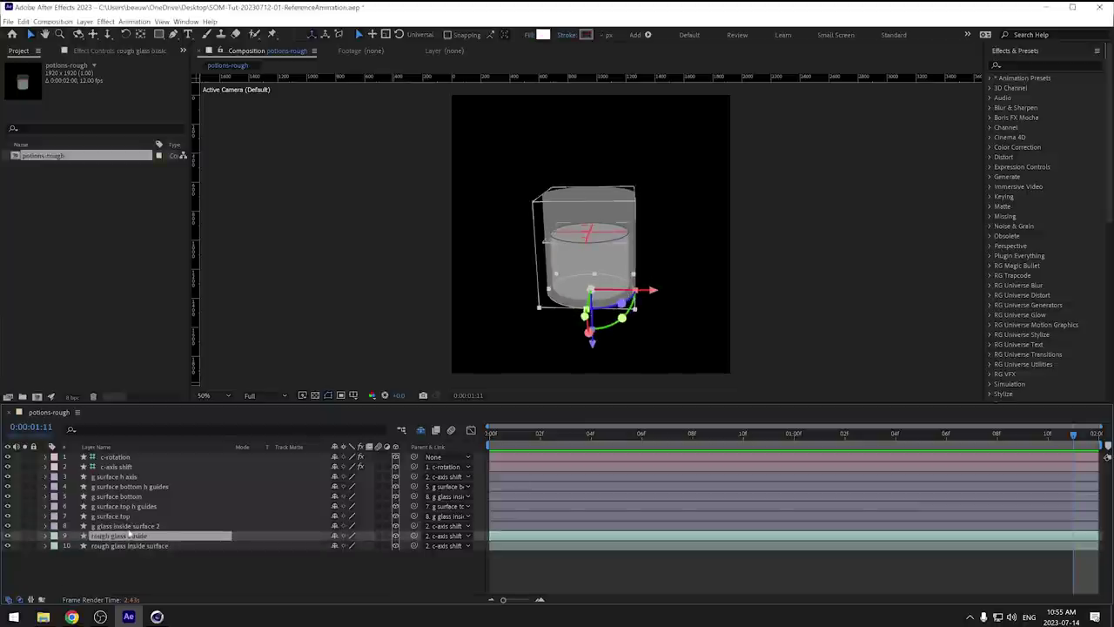
{"action": "left_click", "coordinate": [128, 526]}
{"action": "left_click", "coordinate": [127, 546]}
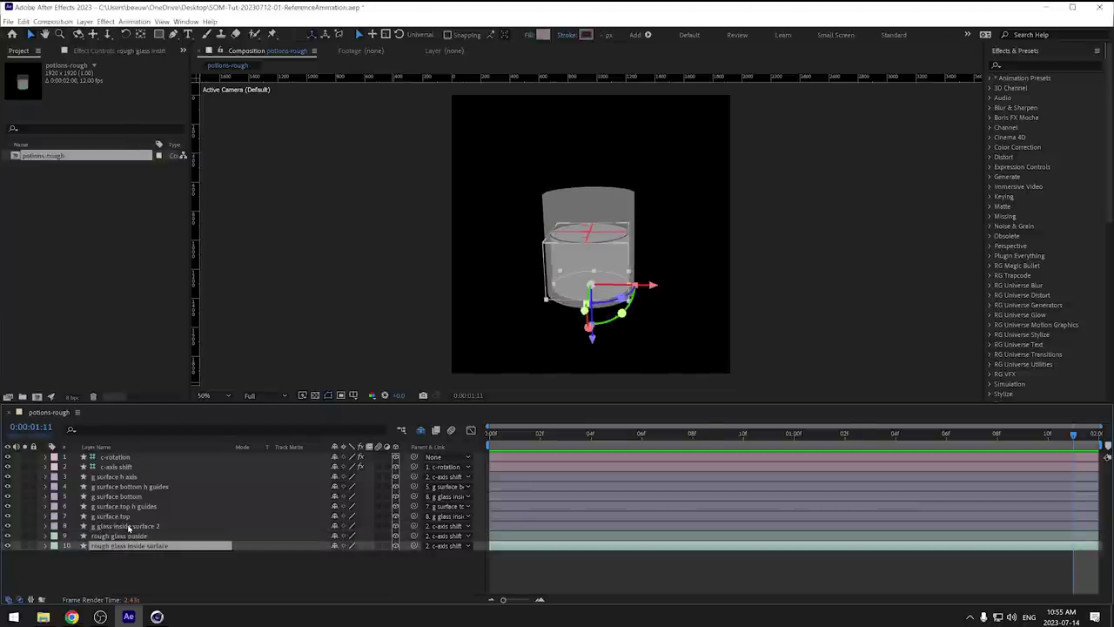
{"action": "left_click", "coordinate": [127, 526], "text": "shift"}
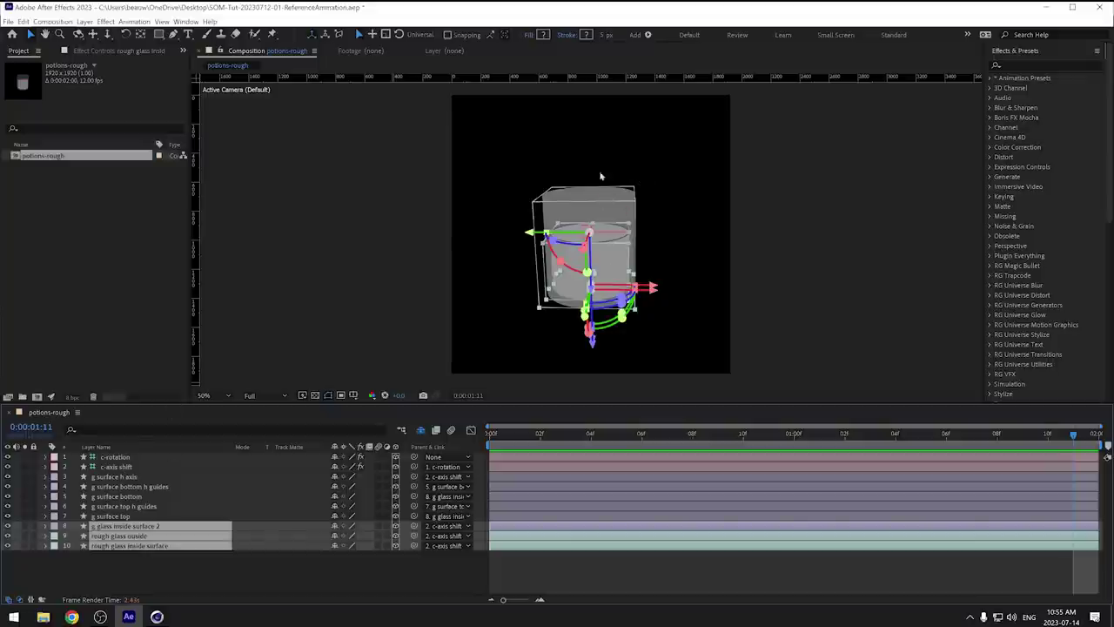
Delete the five surface guide layers from g surface top up to g surface h axis
{"action": "left_click", "coordinate": [111, 516]}
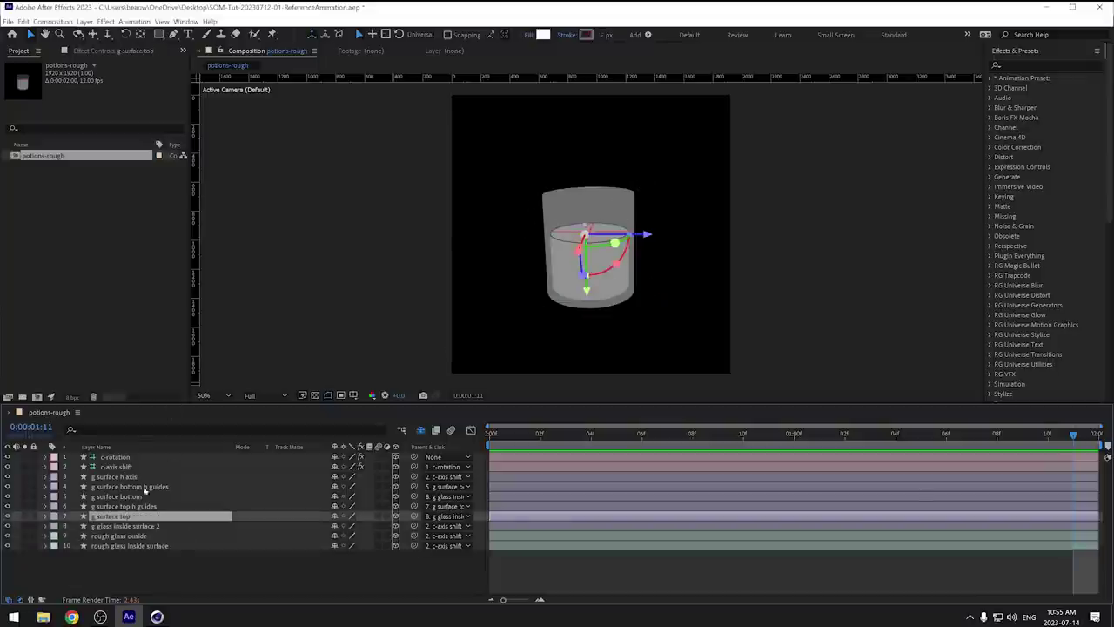
{"action": "left_click", "coordinate": [116, 477], "text": "shift"}
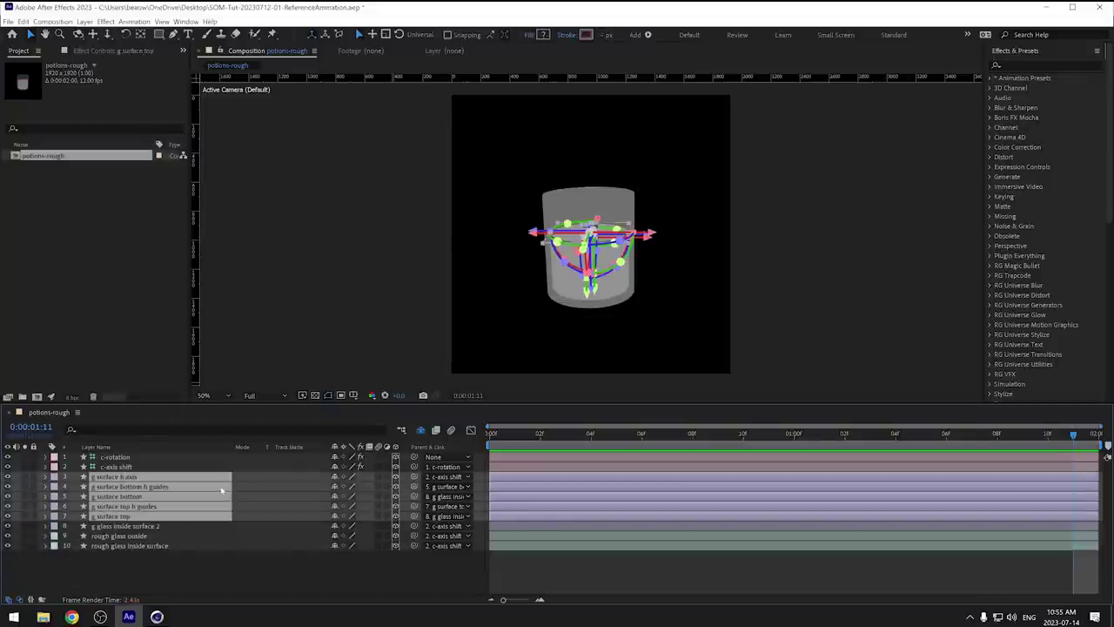
{"action": "key", "text": "Delete"}
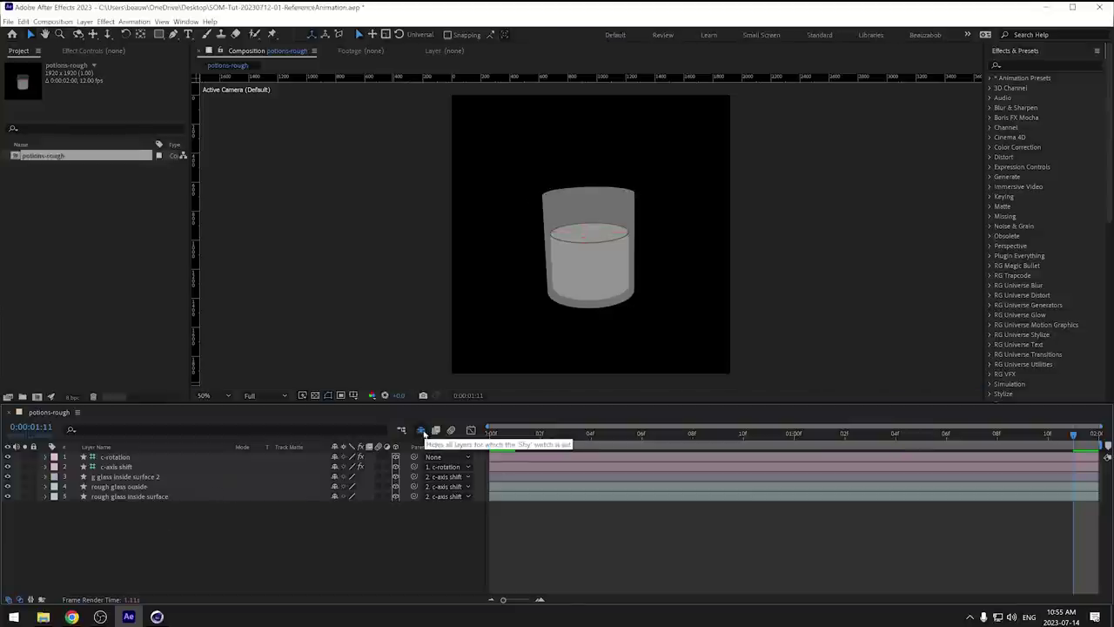
Reveal the shy layers and delete the rough glass inside tall and Volume layers
{"action": "left_click", "coordinate": [422, 431]}
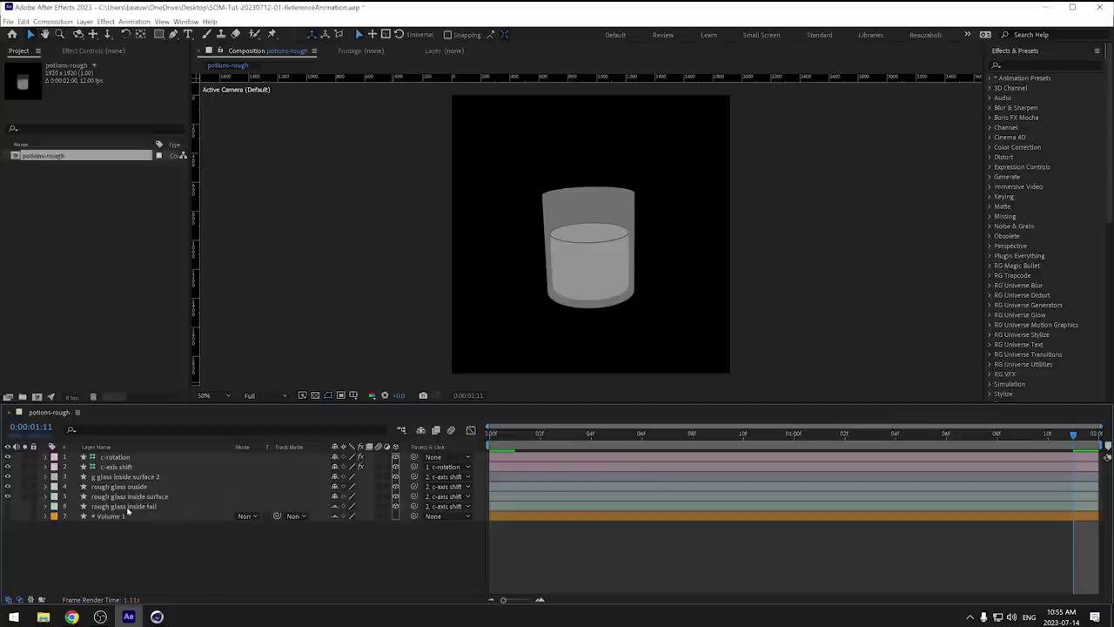
{"action": "left_click", "coordinate": [127, 506]}
{"action": "left_click", "coordinate": [111, 516], "text": "shift"}
{"action": "key", "text": "Delete"}
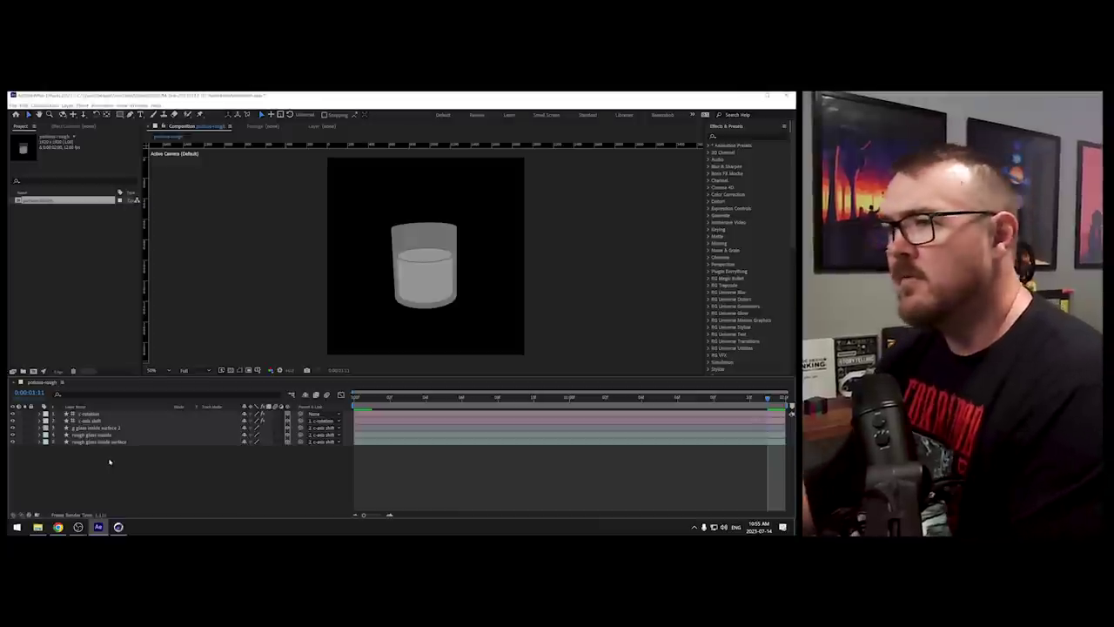
{"action": "left_click", "coordinate": [143, 495]}
{"action": "key", "text": "F2"}
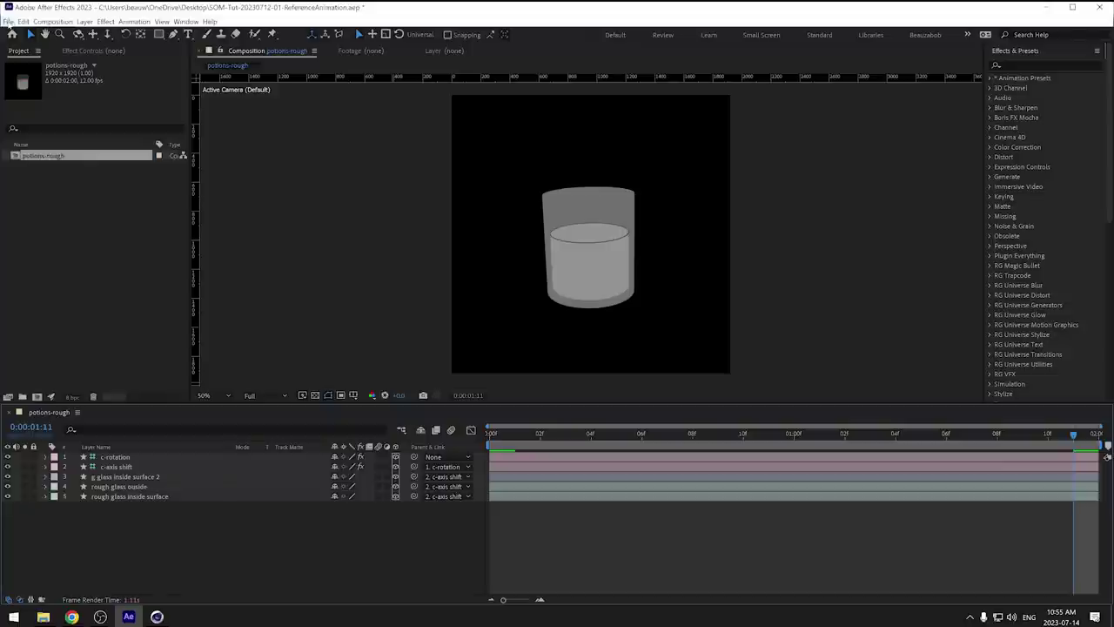
Export the composition with the Maxon Cinema 4D Exporter and save it as potions-rough.c4d
{"action": "left_click", "coordinate": [8, 21]}
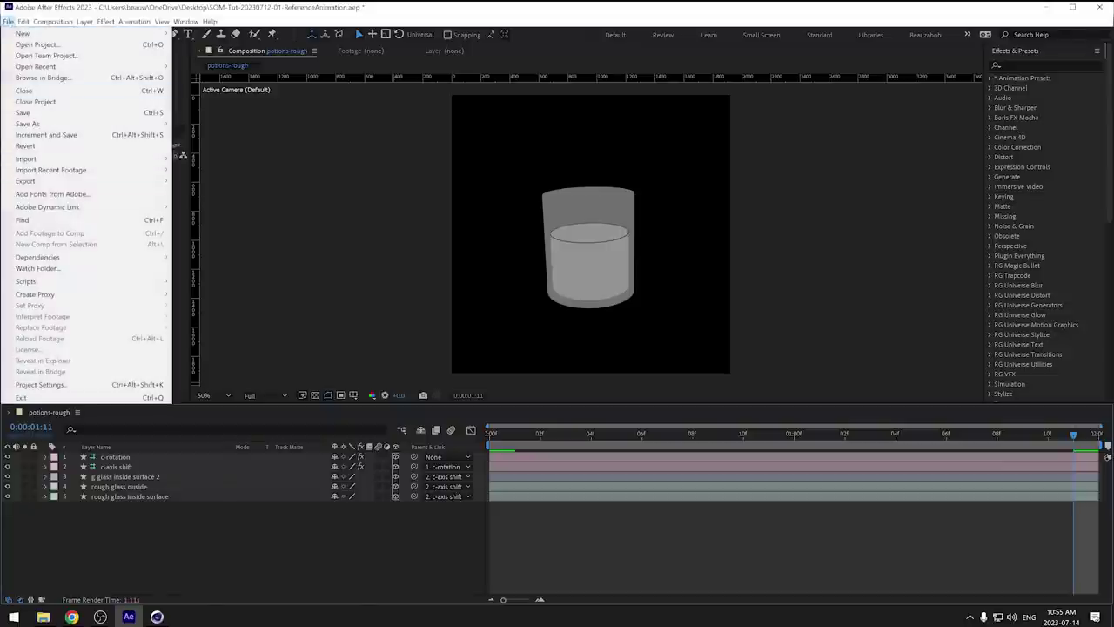
{"action": "mouse_move", "coordinate": [87, 180]}
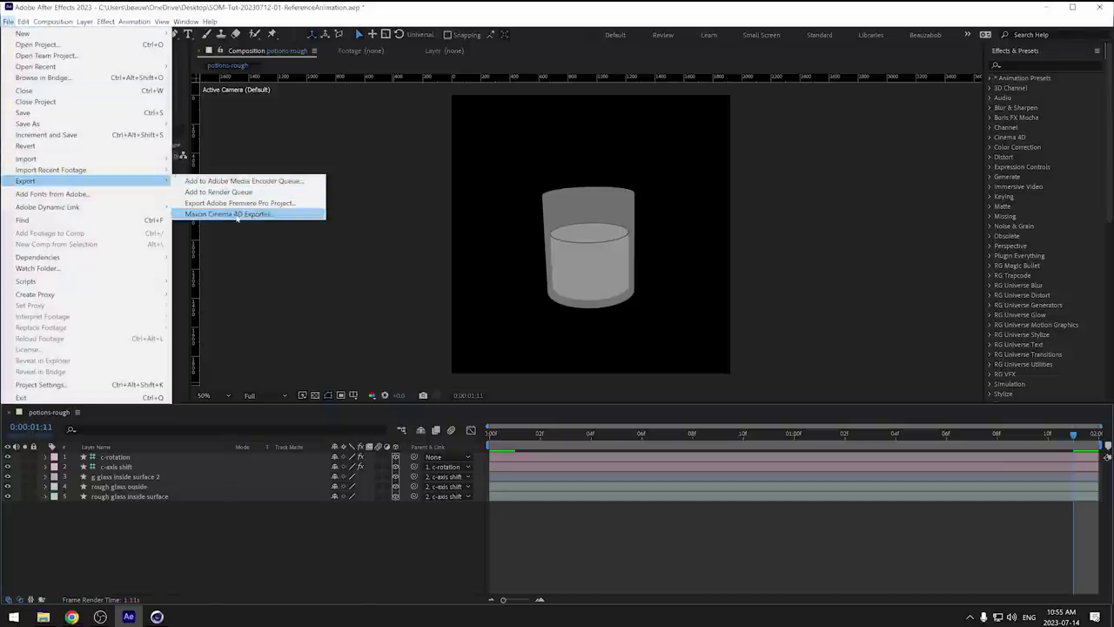
{"action": "left_click", "coordinate": [240, 215]}
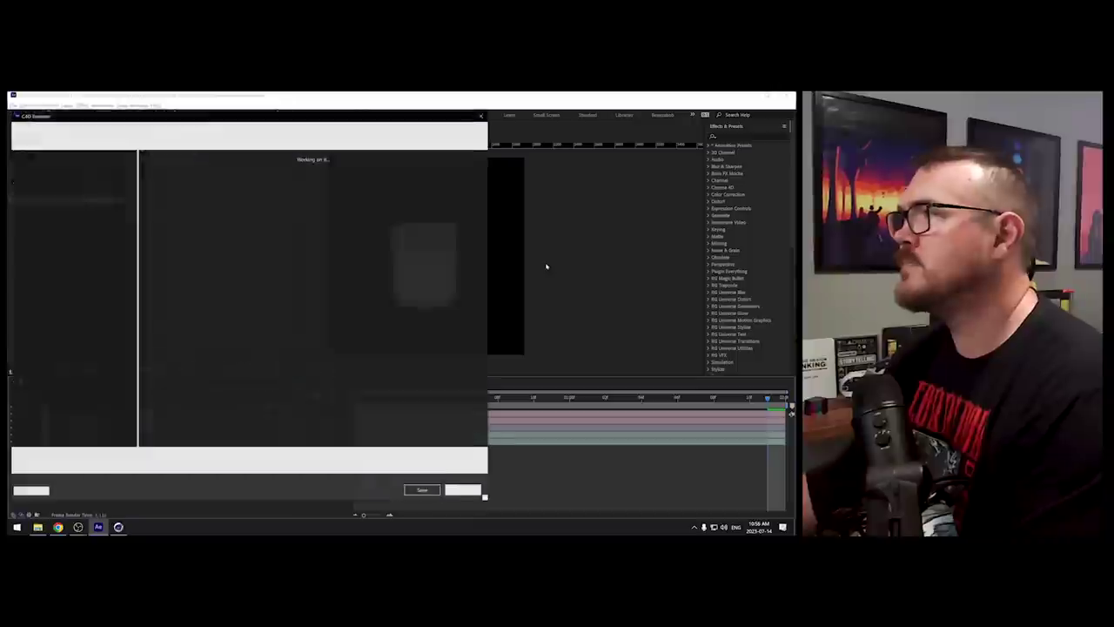
{"action": "left_click", "coordinate": [422, 491]}
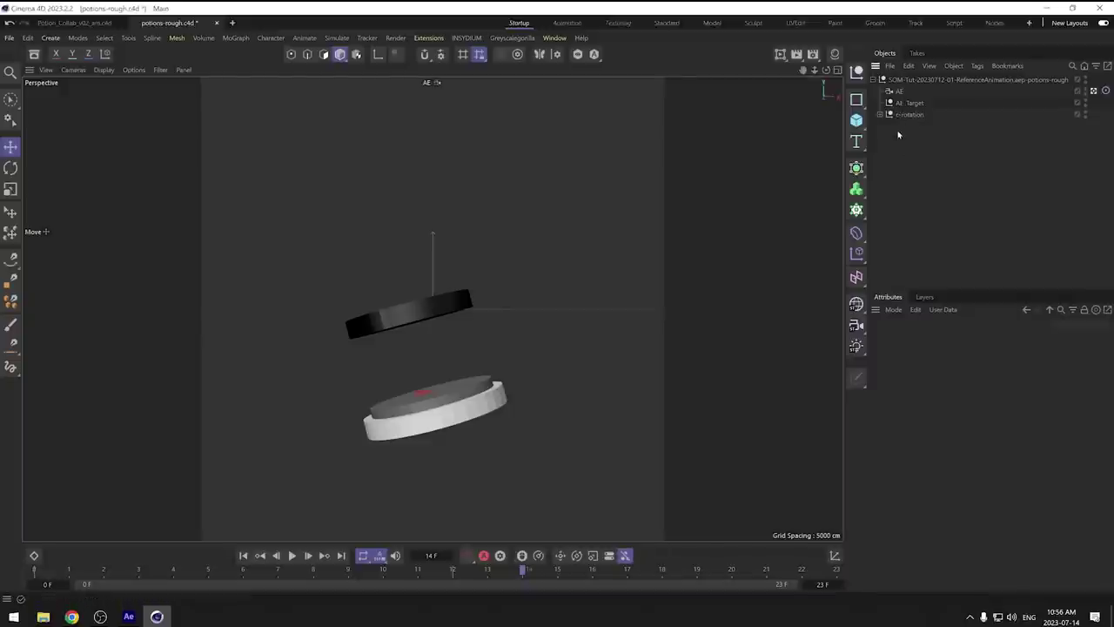
In Cinema 4D, expand the c-rotation hierarchy through c-axis shift and the rough glass extrusions down to their splines
{"action": "left_click", "coordinate": [904, 114]}
{"action": "left_click", "coordinate": [880, 115]}
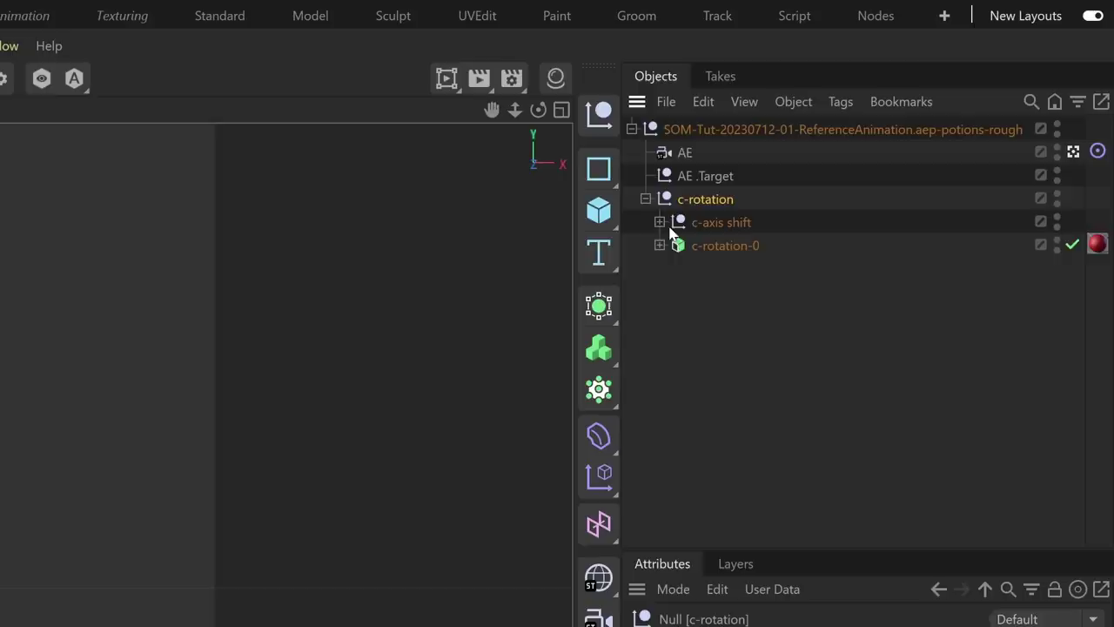
{"action": "left_click", "coordinate": [886, 126]}
{"action": "left_click", "coordinate": [659, 339]}
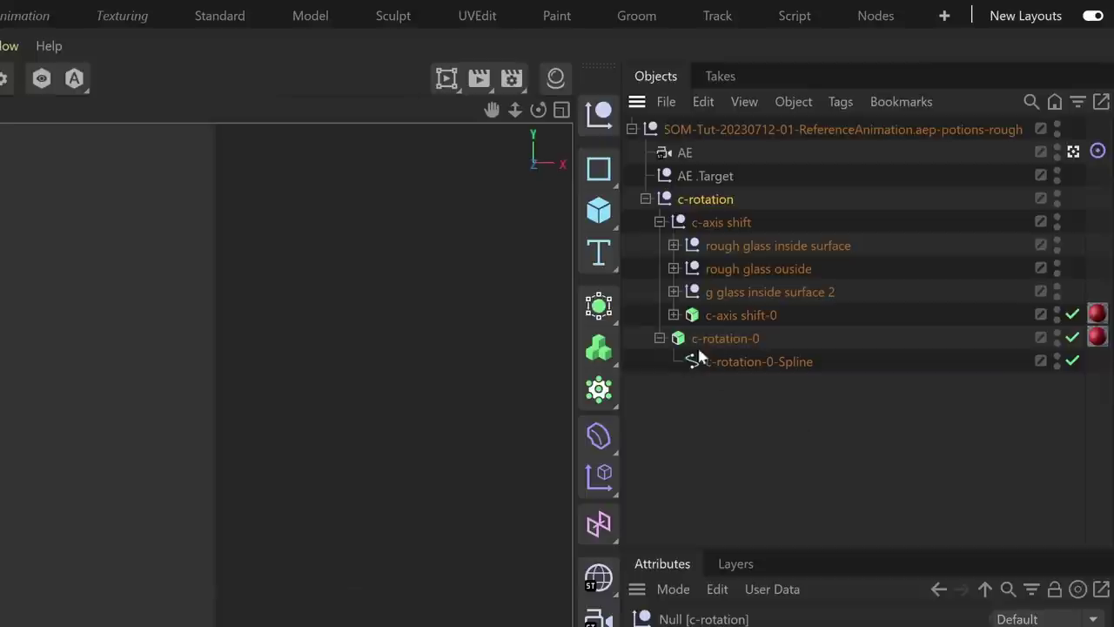
{"action": "left_click", "coordinate": [674, 315]}
{"action": "left_click", "coordinate": [740, 270]}
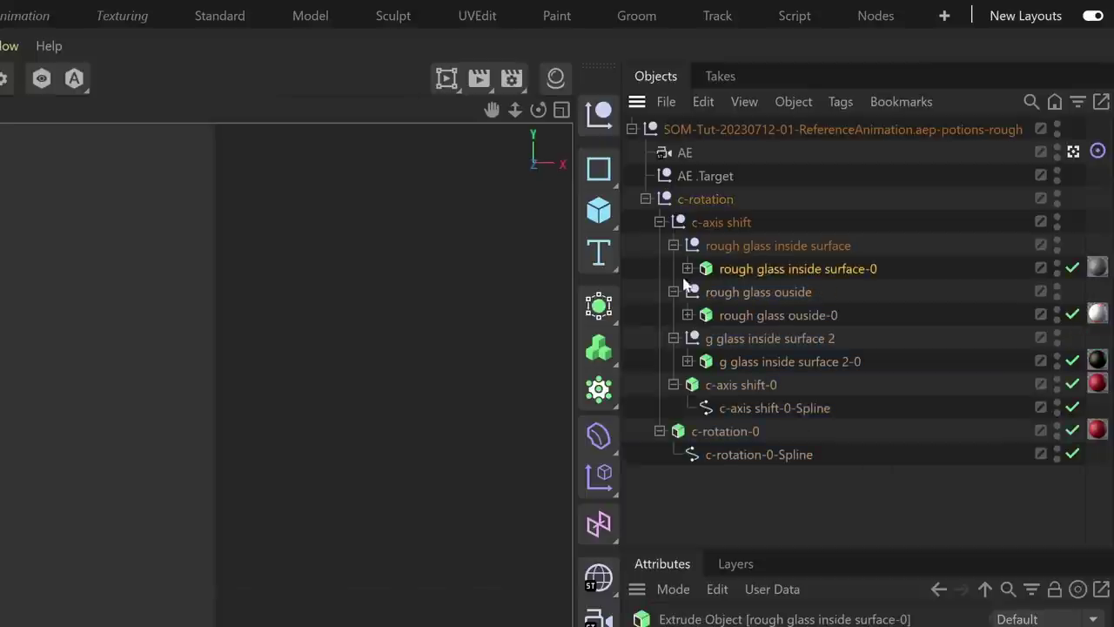
{"action": "left_click", "coordinate": [687, 269]}
{"action": "left_click", "coordinate": [740, 339]}
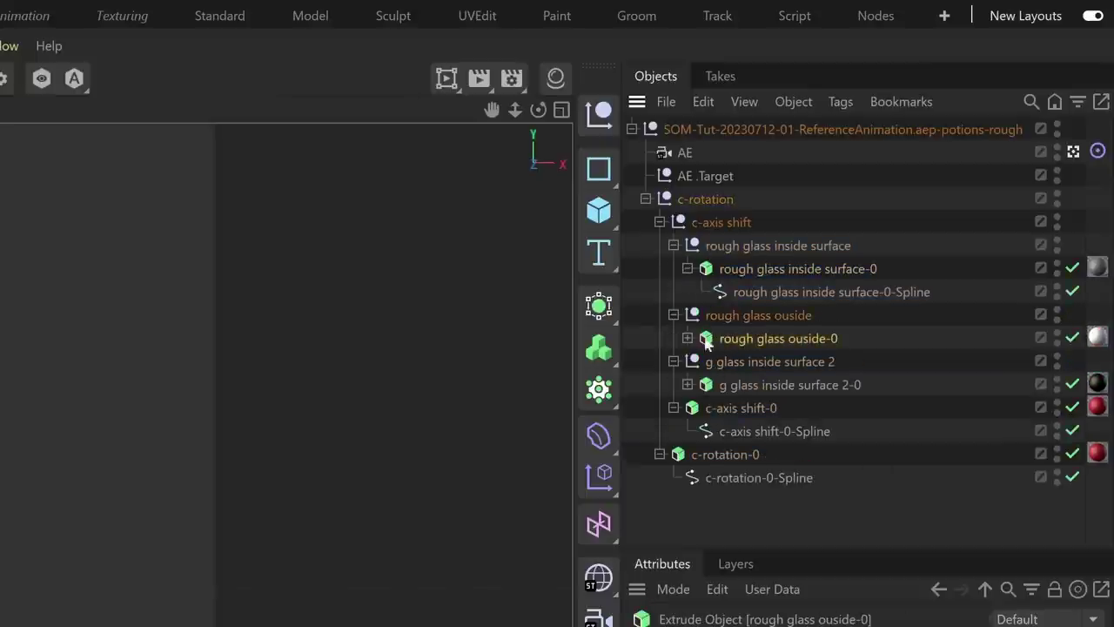
{"action": "left_click", "coordinate": [688, 338]}
Expand g glass inside surface 2-0, set its extrusion offset to 0 cm and play the rotation animation
{"action": "left_click", "coordinate": [757, 408]}
{"action": "left_click", "coordinate": [687, 408]}
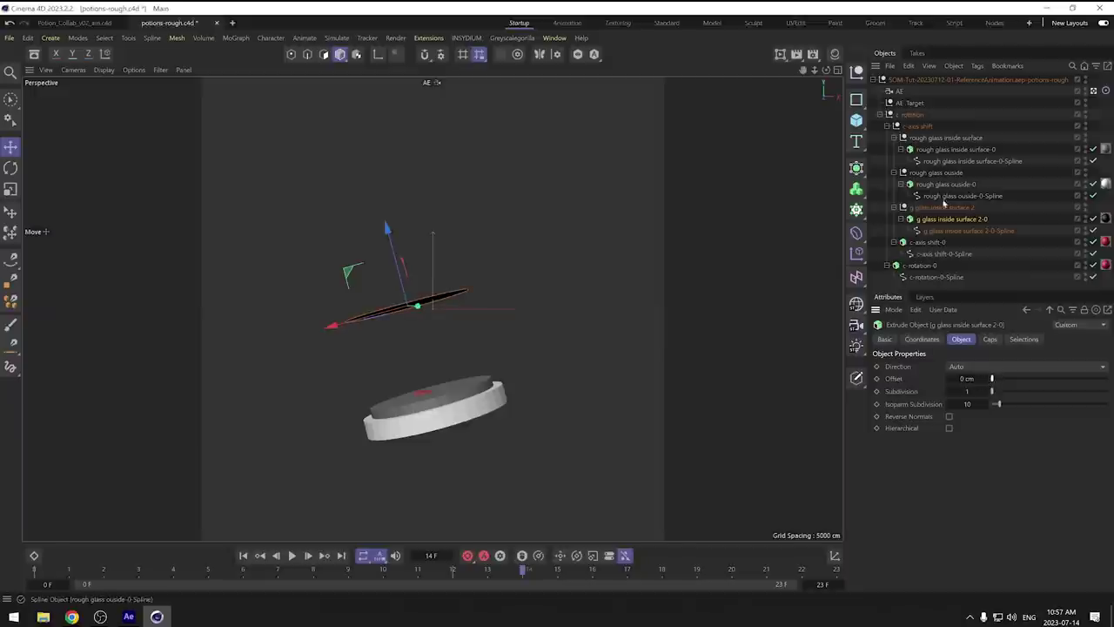
{"action": "key", "text": "F8"}
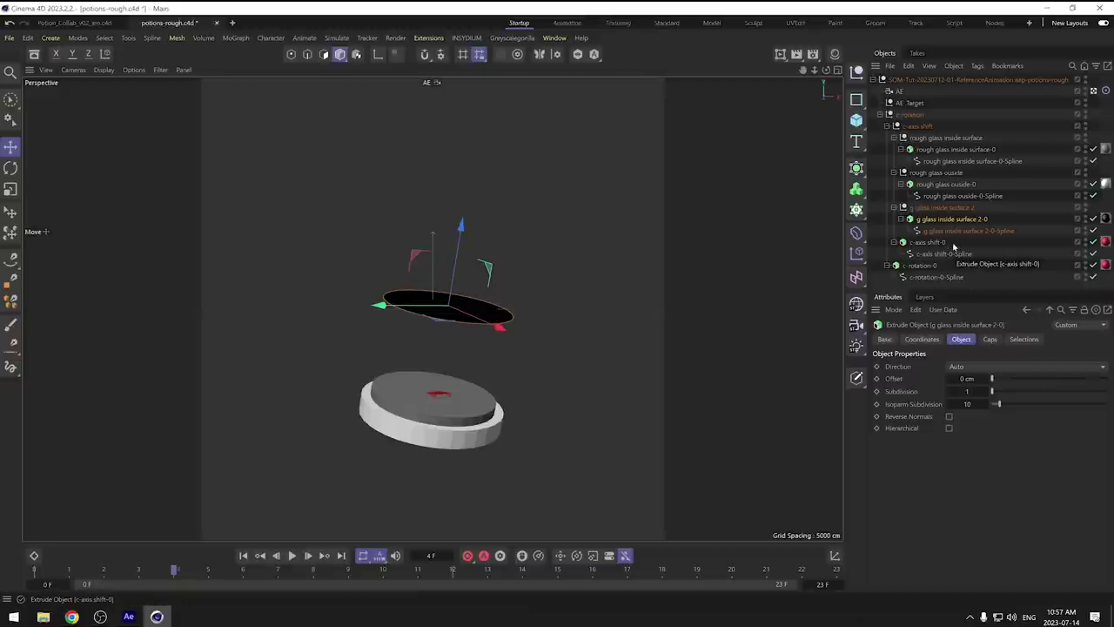
Delete the c-axis shift-0 and c-rotation-0 extrusions together with their splines
{"action": "left_click", "coordinate": [946, 243]}
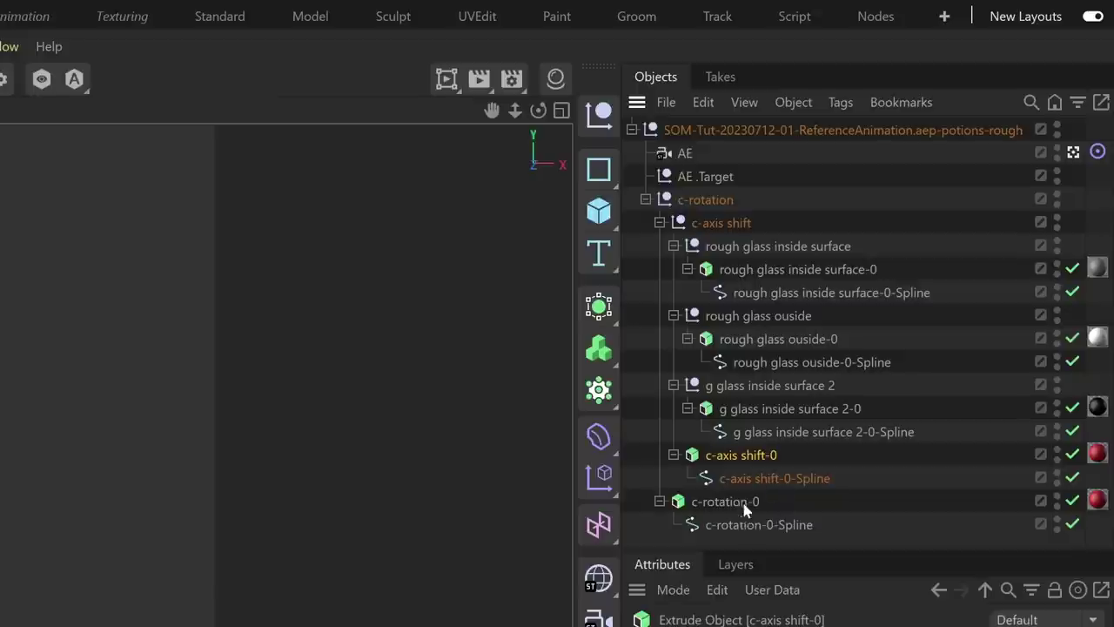
{"action": "left_click", "coordinate": [744, 505], "text": "shift"}
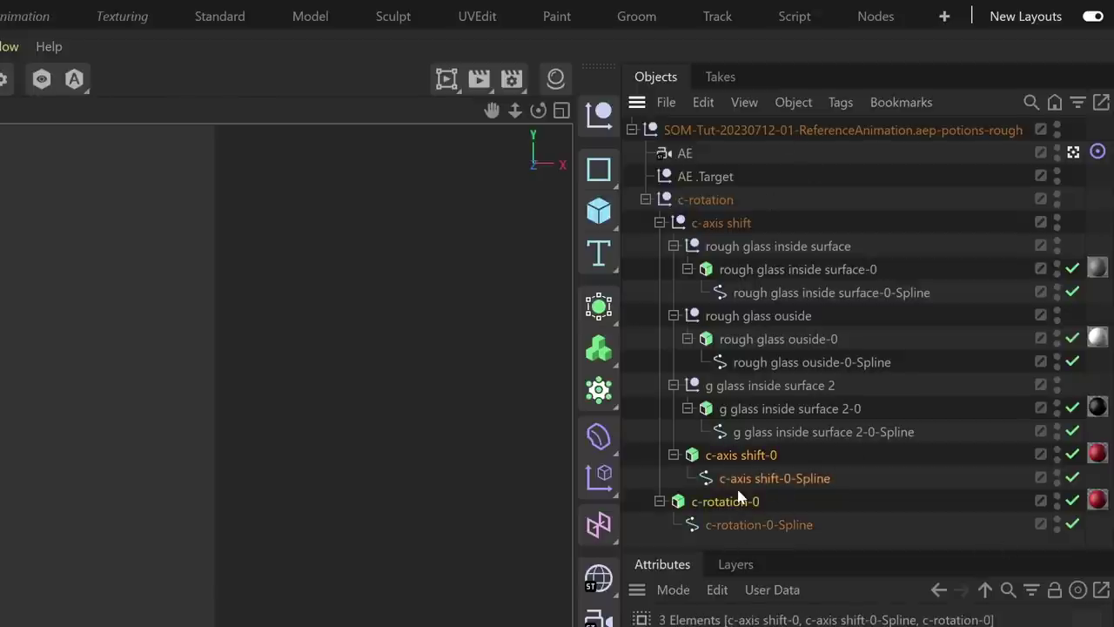
{"action": "key", "text": "Delete"}
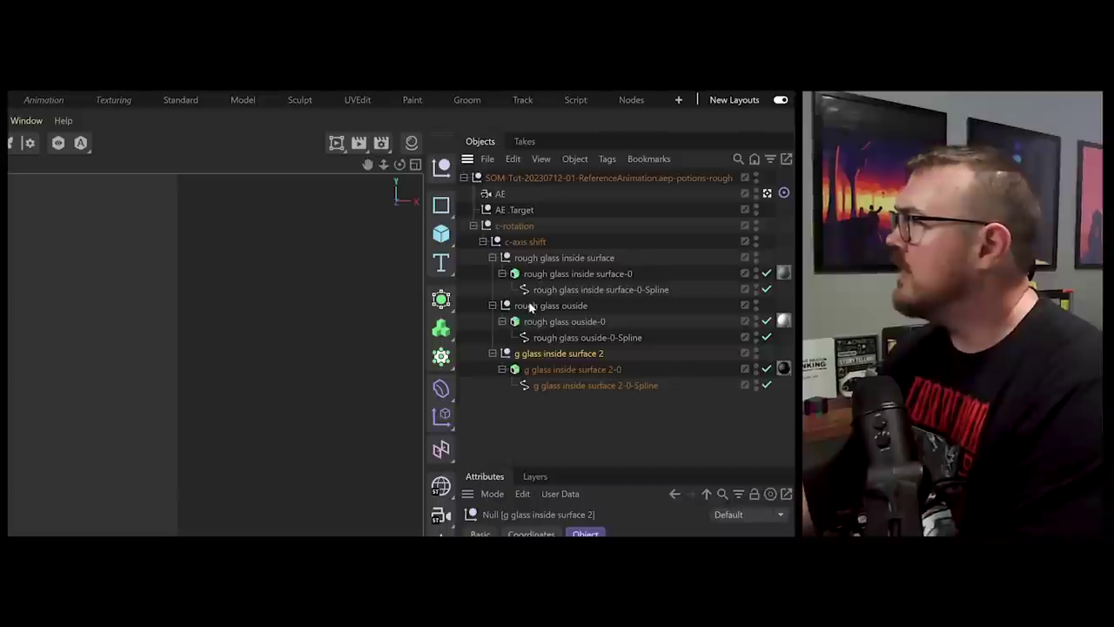
Set the extrusion offset of rough glass ouside-0 to -800 cm to give the glass its full height
{"action": "left_click", "coordinate": [528, 306]}
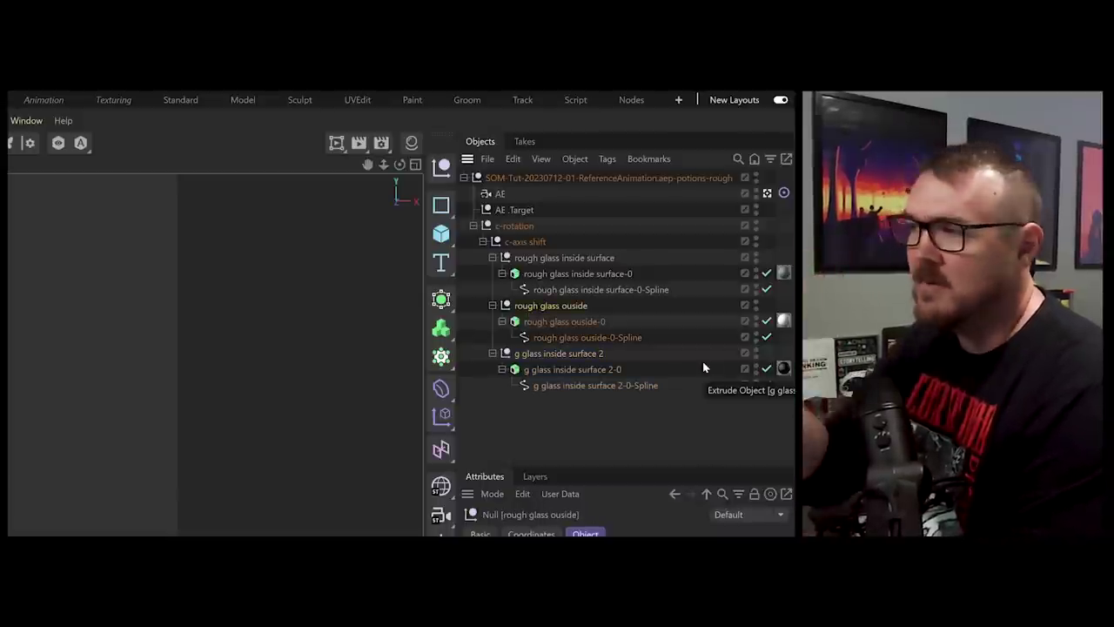
{"action": "left_click", "coordinate": [576, 322]}
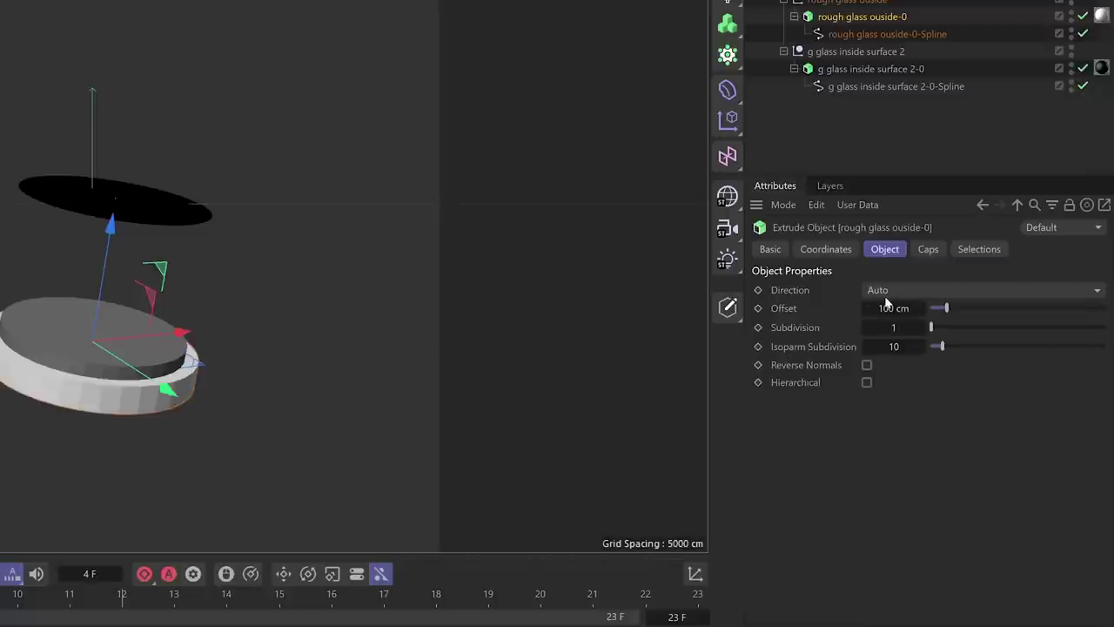
{"action": "left_click_drag", "start_coordinate": [899, 309], "coordinate": [689, 308]}
{"action": "left_click_drag", "start_coordinate": [890, 306], "coordinate": [679, 306]}
{"action": "left_click", "coordinate": [905, 308]}
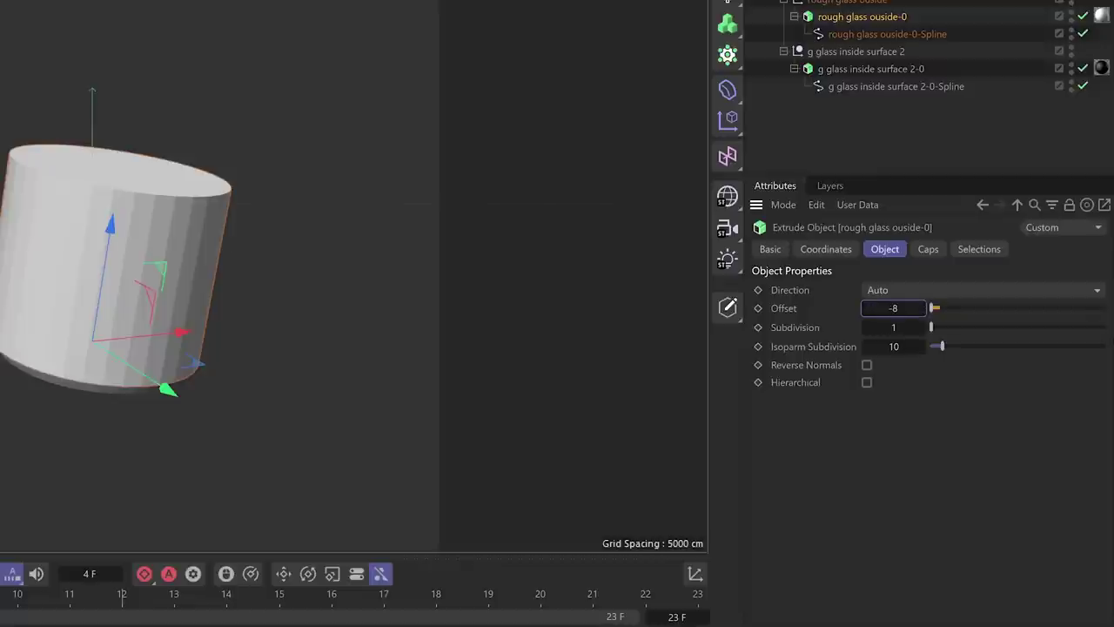
{"action": "key", "text": "Return"}
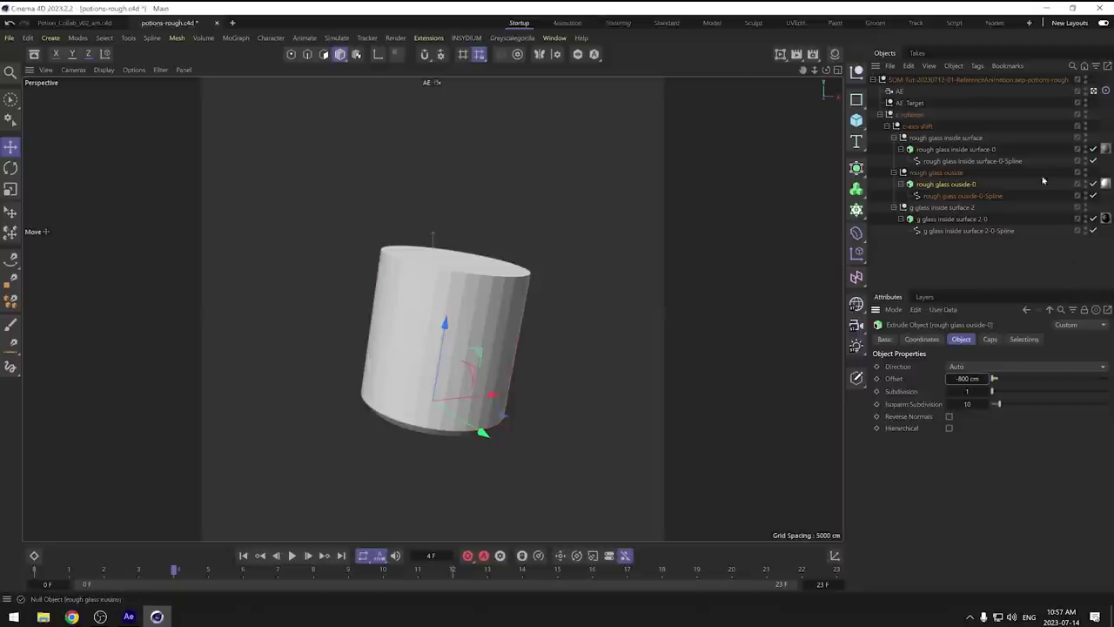
Disable the rough glass ouside-0 extrusion and give rough glass inside surface-0 a negative offset that reaches the upper black disc
{"action": "left_click", "coordinate": [1094, 185]}
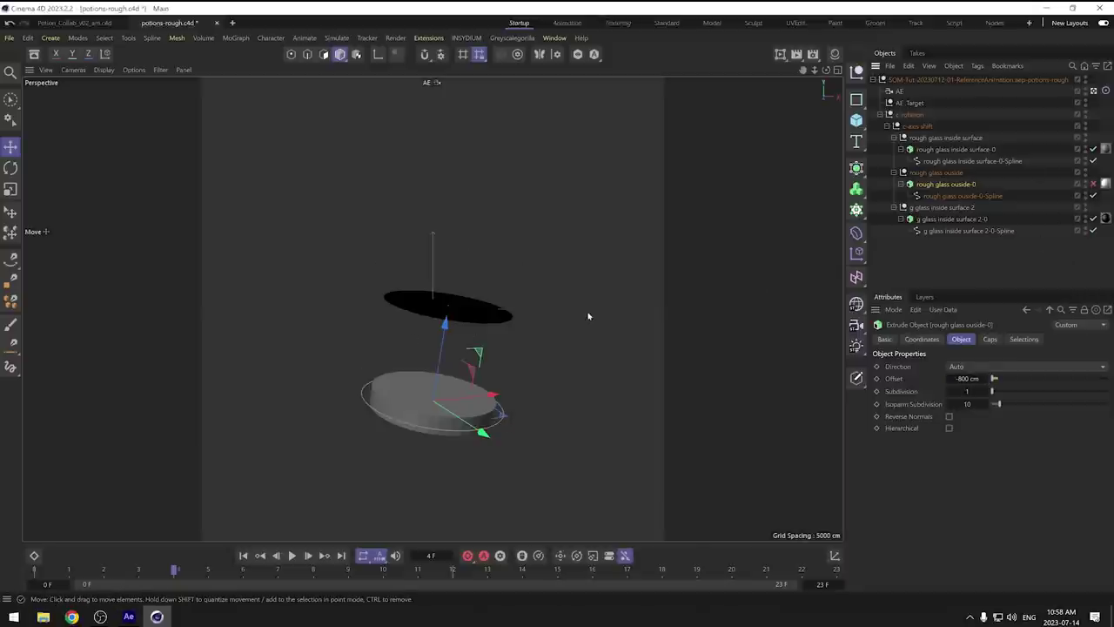
{"action": "left_click", "coordinate": [960, 150]}
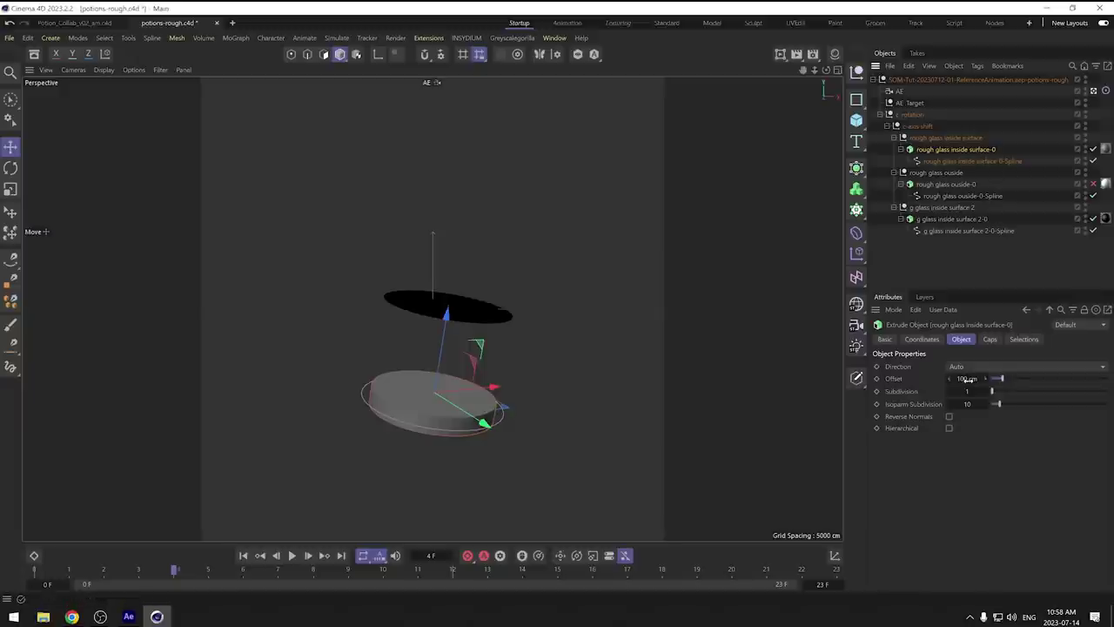
{"action": "left_click_drag", "start_coordinate": [968, 379], "coordinate": [916, 379]}
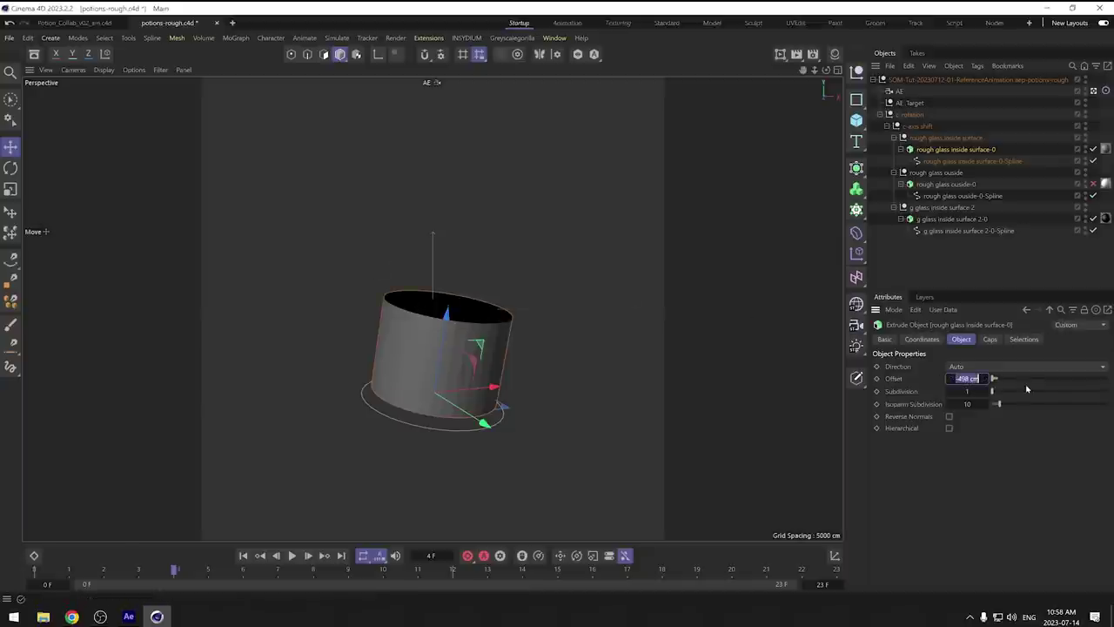
{"action": "type", "text": "00"}
{"action": "key", "text": "Return"}
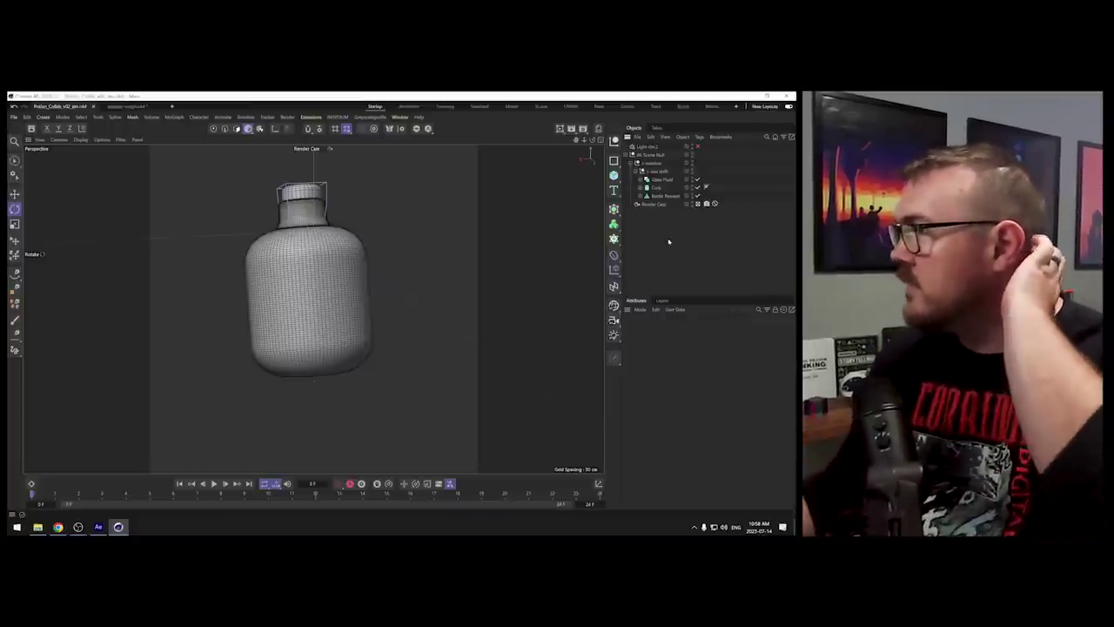
Expand the Bottle Remesh hierarchy and disable Bottle Remesh, Bottle Mesher and Bottle_Volume so the underlying cylinders show
{"action": "left_click", "coordinate": [666, 199]}
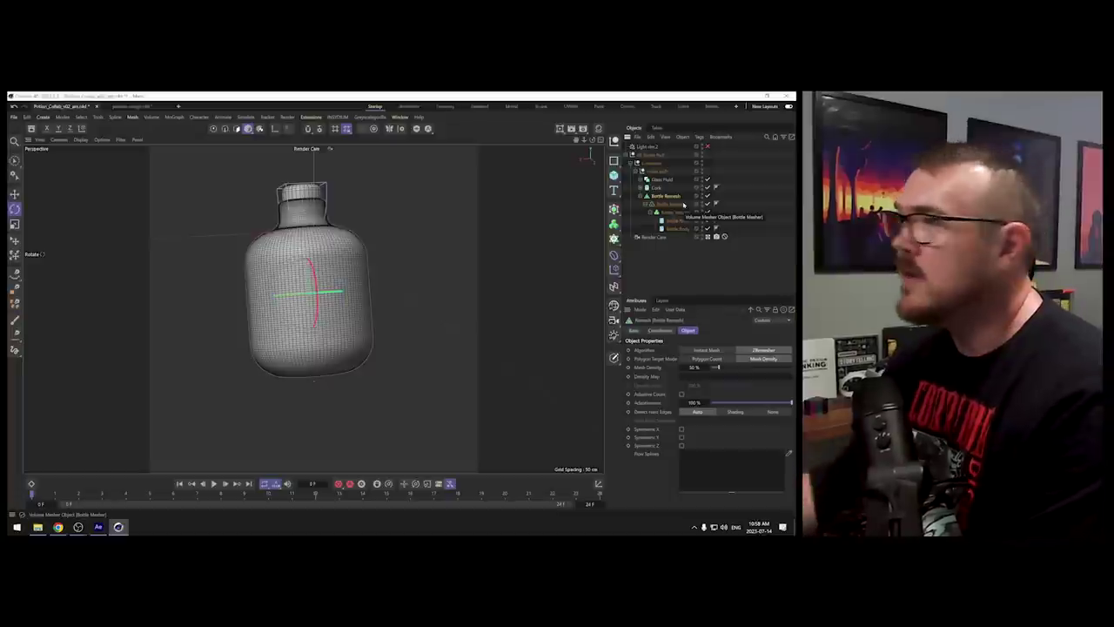
{"action": "left_click", "coordinate": [678, 228]}
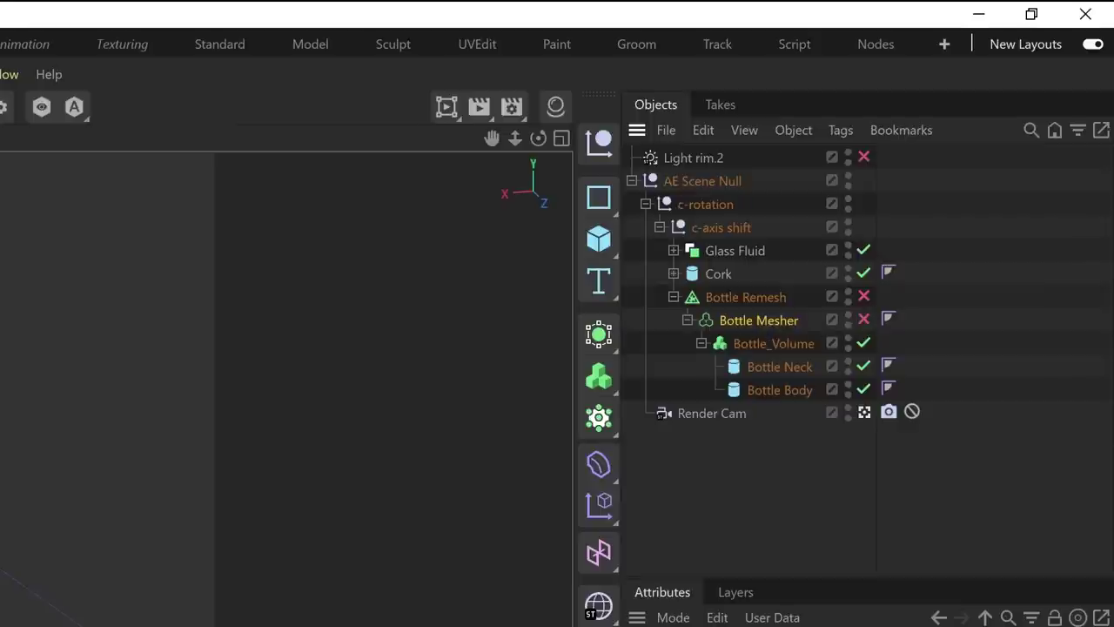
{"action": "left_click", "coordinate": [804, 343]}
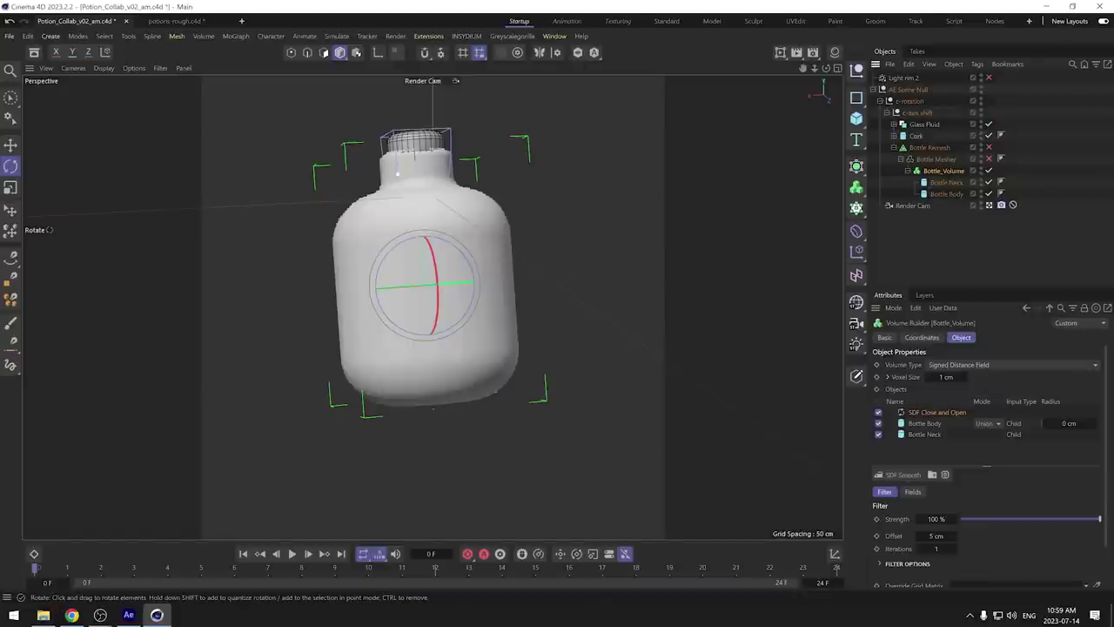
{"action": "left_click", "coordinate": [988, 172]}
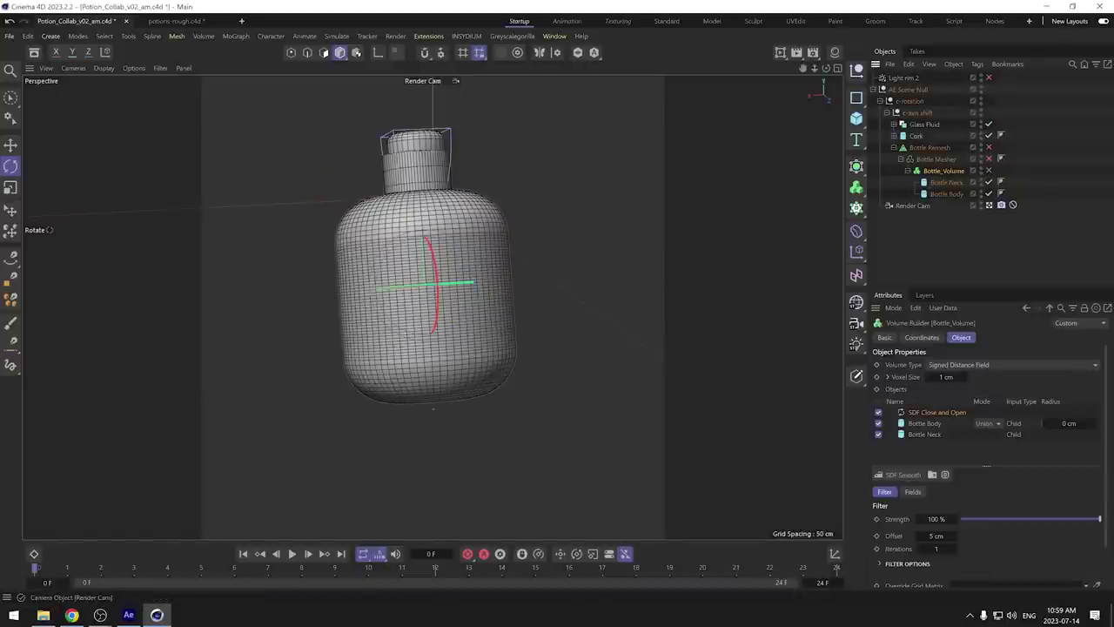
Examine the dimensions and segments of the Bottle Neck and Bottle Body cylinders, together and individually, and disable both
{"action": "left_click", "coordinate": [949, 183]}
{"action": "left_click", "coordinate": [947, 194], "text": "shift"}
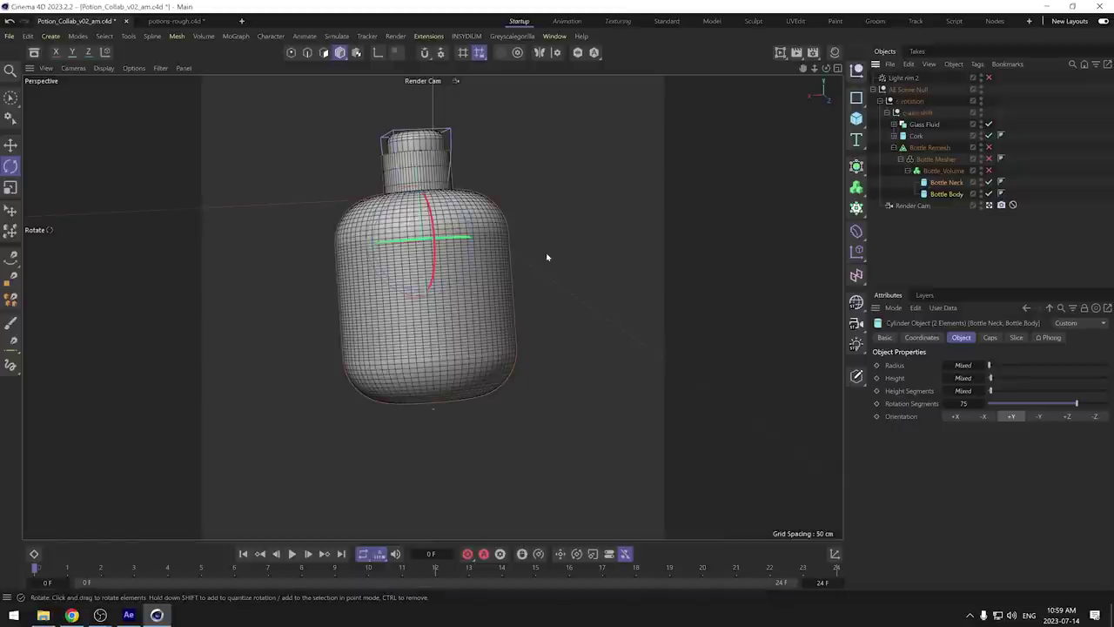
{"action": "left_click", "coordinate": [940, 195]}
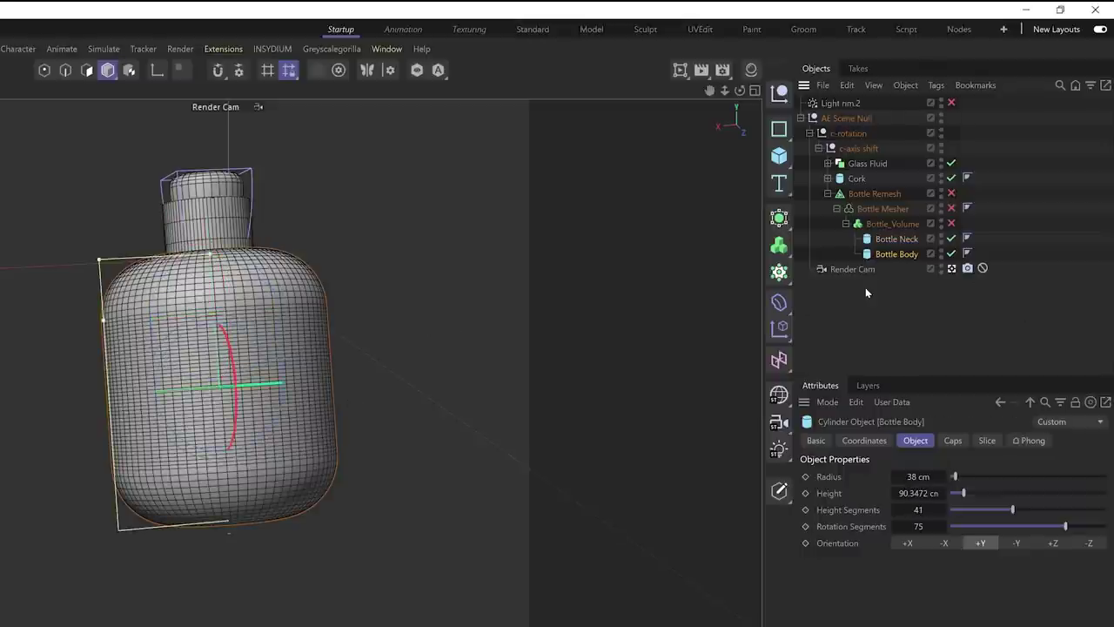
{"action": "left_click", "coordinate": [897, 239]}
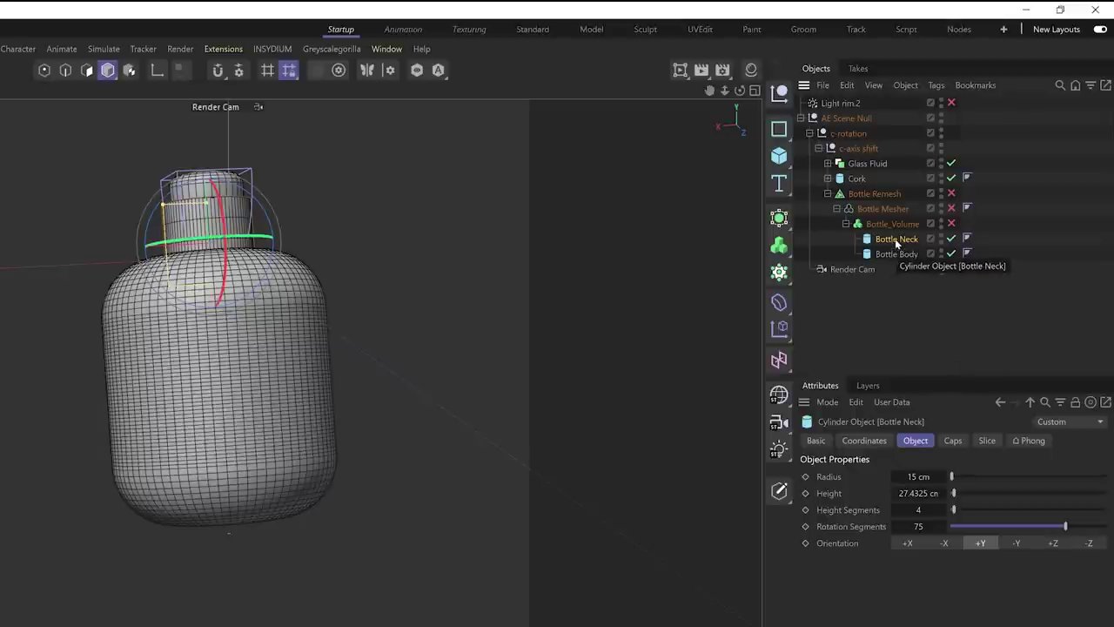
Expand the Cork cylinder to reveal its Taper deformer and examine how the cork is built
{"action": "left_click", "coordinate": [831, 173]}
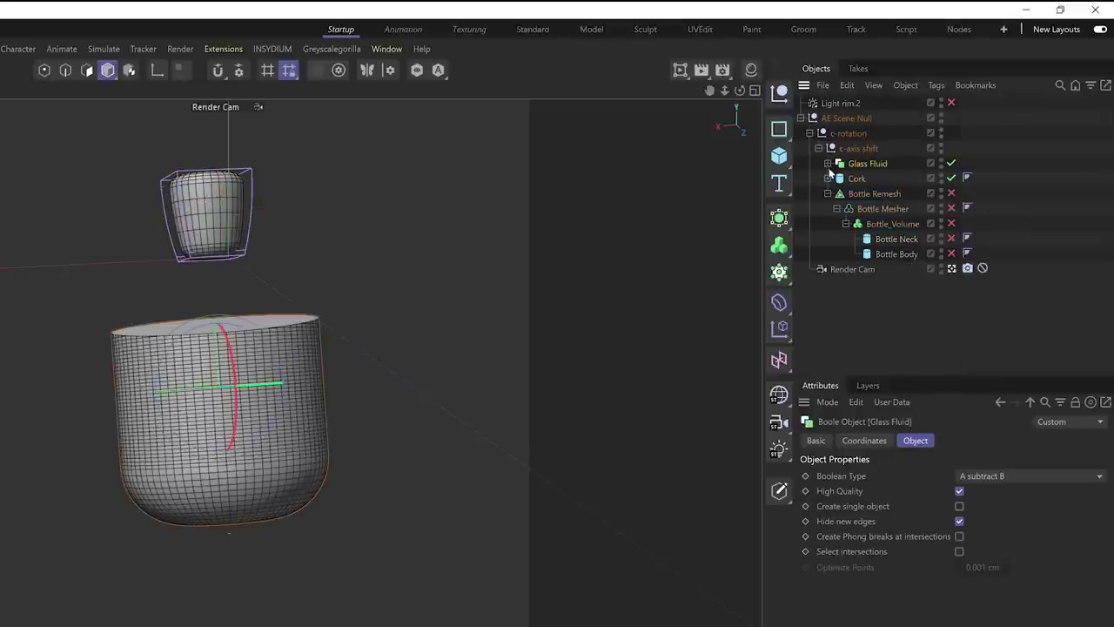
{"action": "left_click", "coordinate": [828, 179]}
{"action": "left_click", "coordinate": [863, 193]}
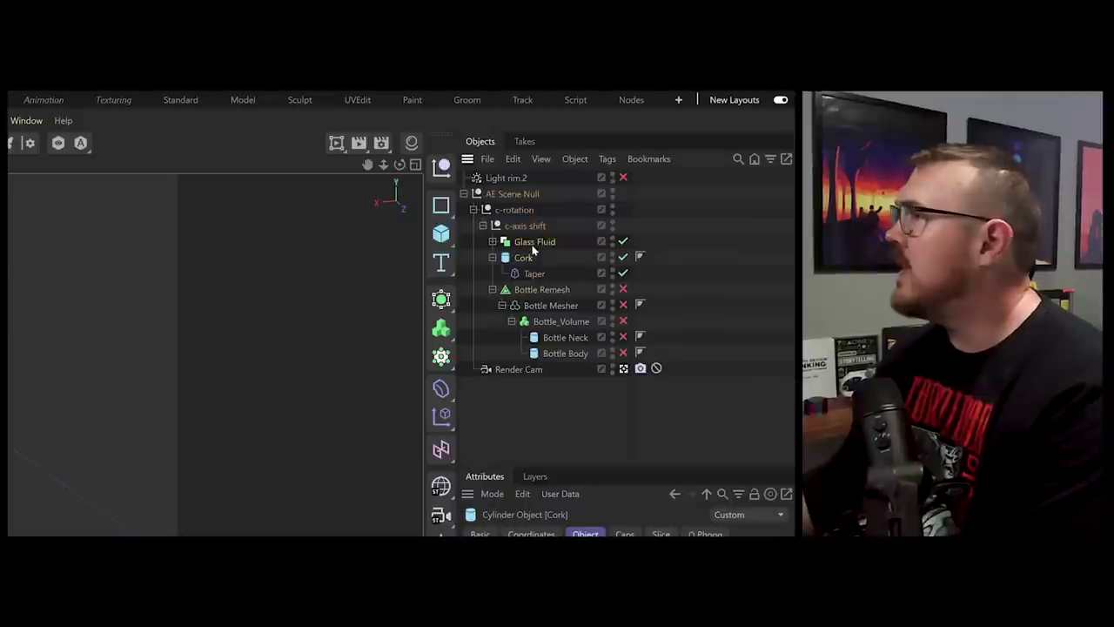
Expand the Glass Fluid Boole and examine its Cube and Cylinder.1 children
{"action": "left_click", "coordinate": [868, 162]}
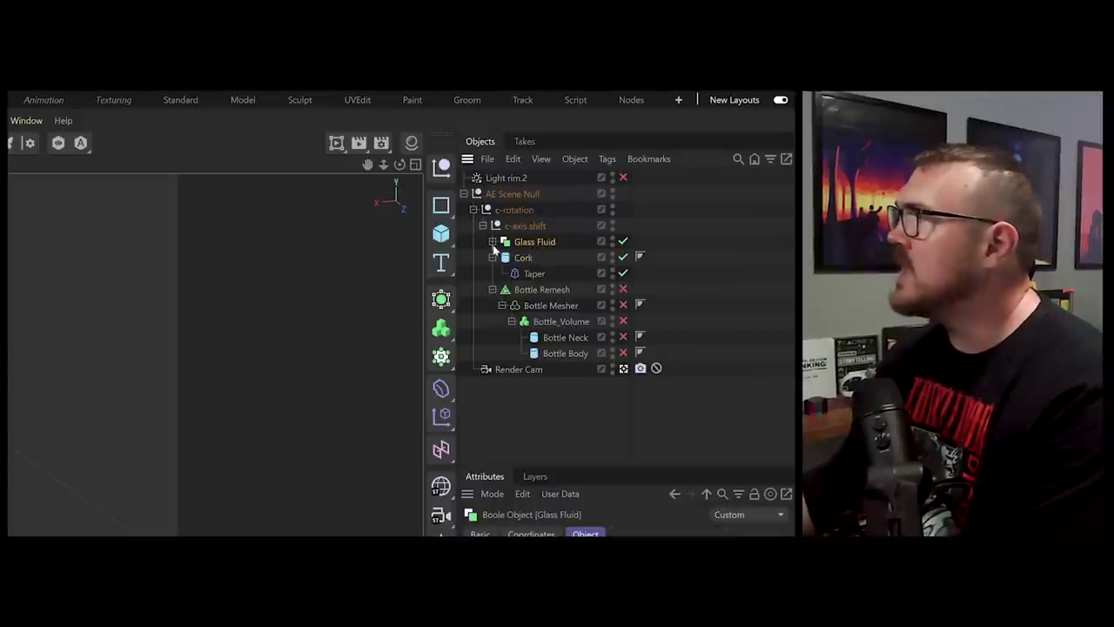
{"action": "left_click", "coordinate": [827, 163]}
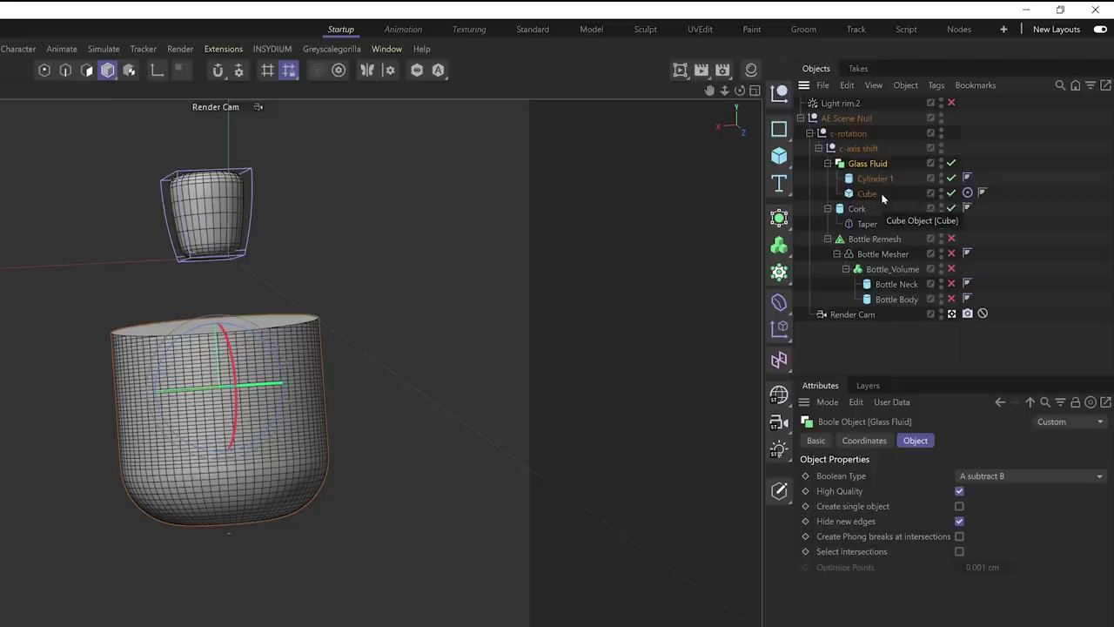
{"action": "left_click", "coordinate": [551, 277]}
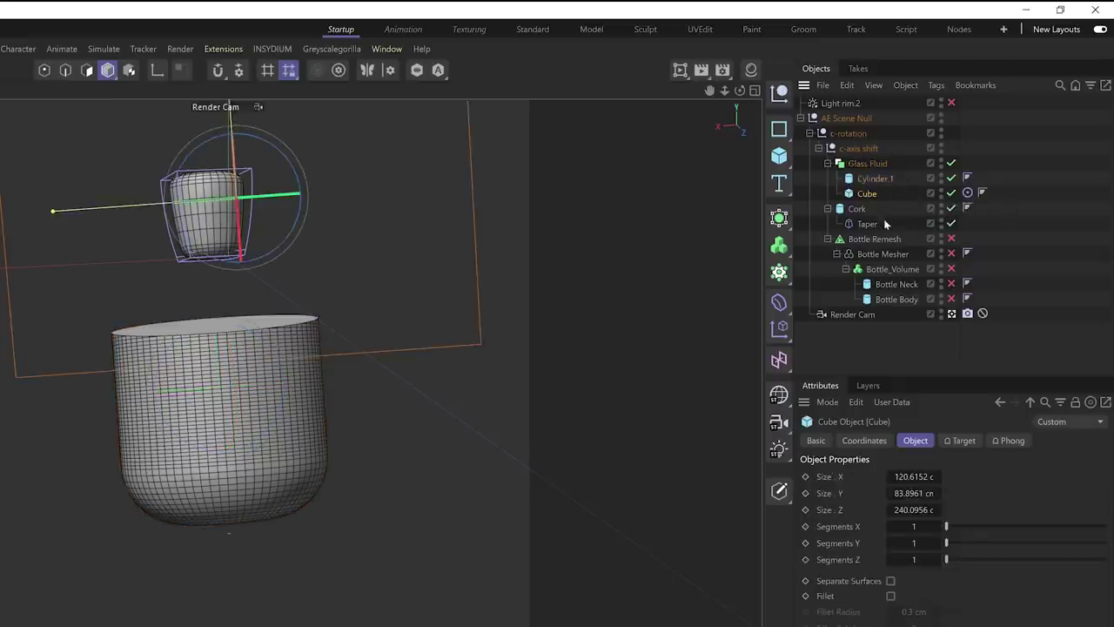
{"action": "left_click", "coordinate": [873, 178]}
Toggle the Glass Fluid Boole off and on to compare its cut, and inspect the Cube's Target tag
{"action": "left_click", "coordinate": [952, 163]}
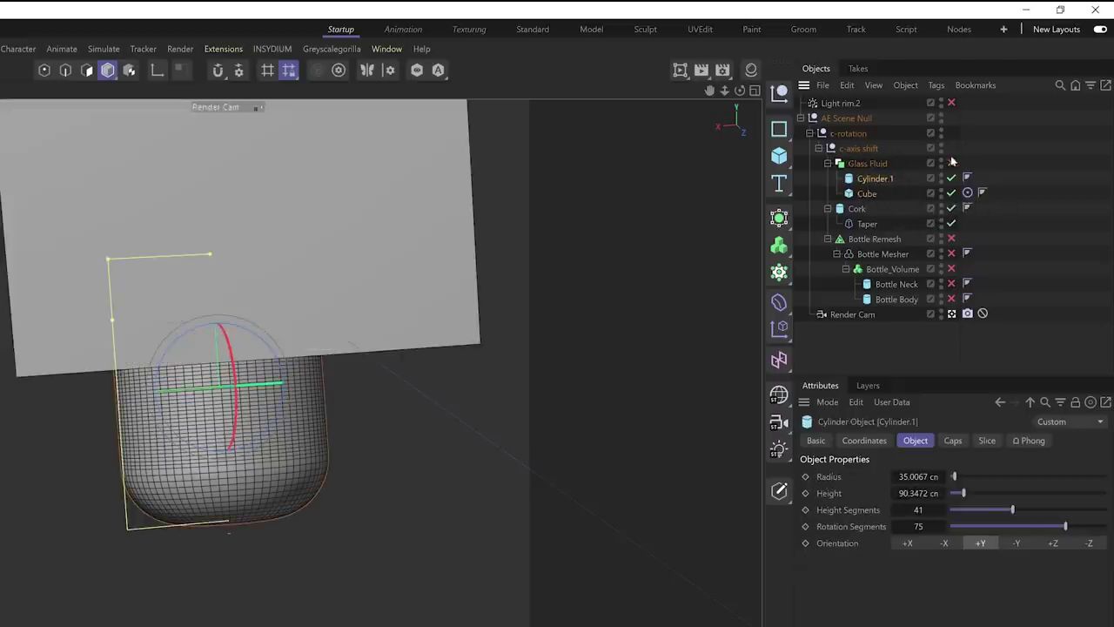
{"action": "left_click", "coordinate": [260, 164]}
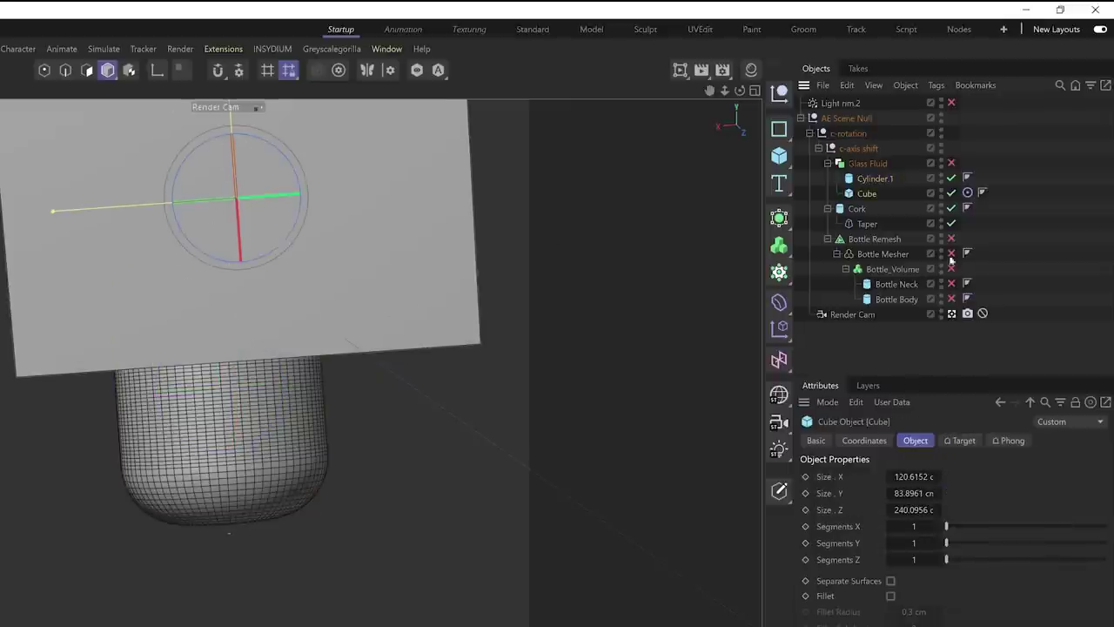
{"action": "left_click", "coordinate": [952, 163]}
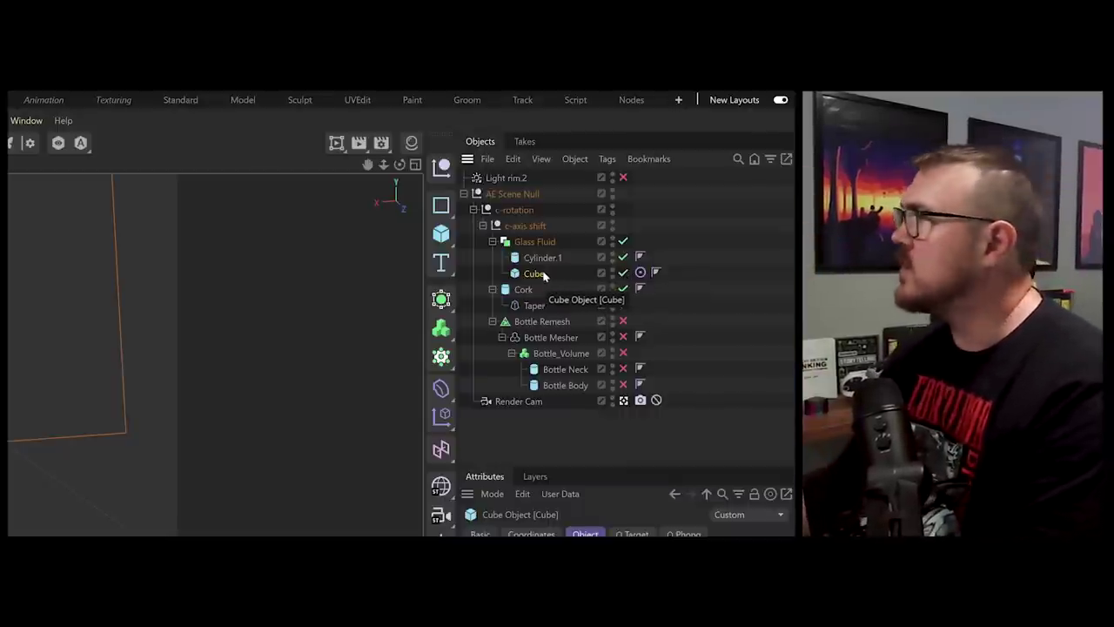
{"action": "left_click", "coordinate": [640, 273]}
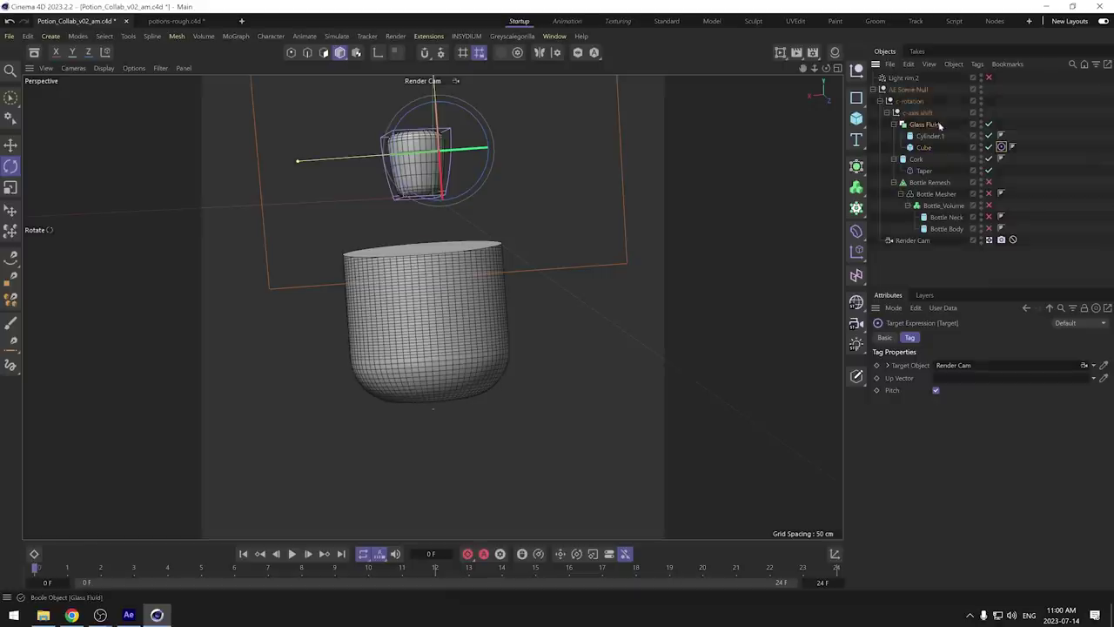
Collapse Glass Fluid and re-enable Bottle_Volume together with its Bottle Neck and Bottle Body cylinders
{"action": "left_click", "coordinate": [938, 124]}
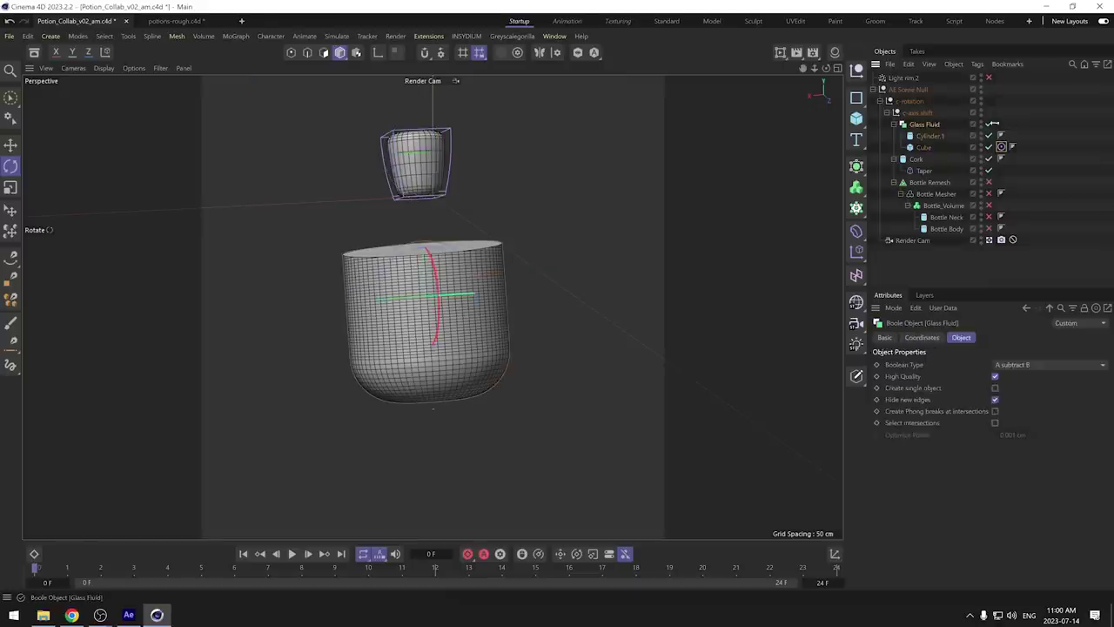
{"action": "left_click", "coordinate": [892, 125]}
{"action": "left_click", "coordinate": [938, 183]}
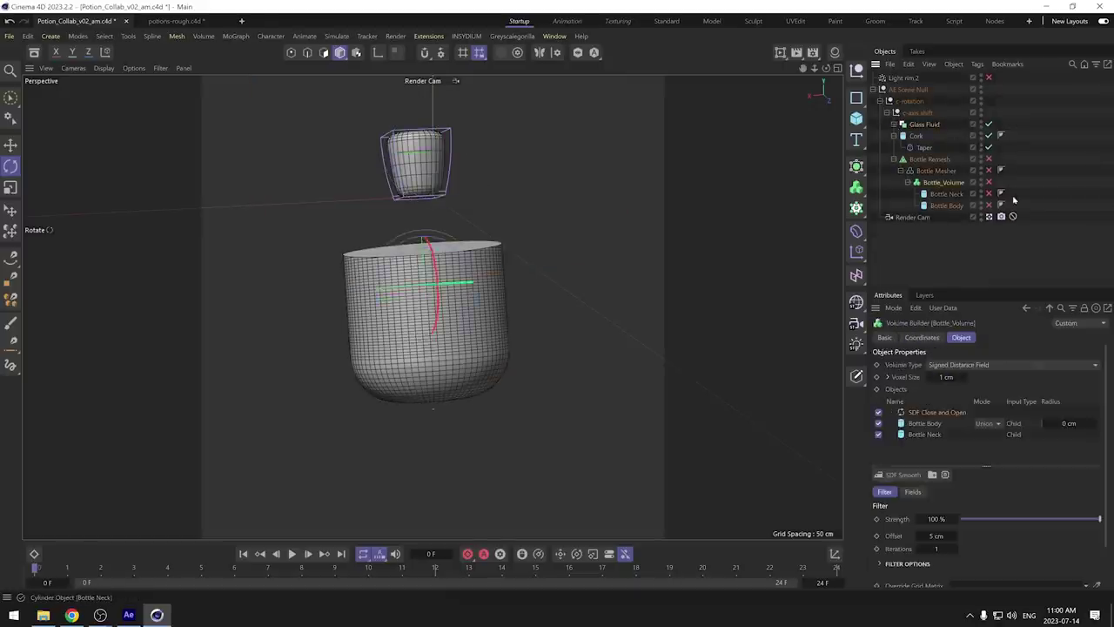
{"action": "left_click", "coordinate": [988, 184]}
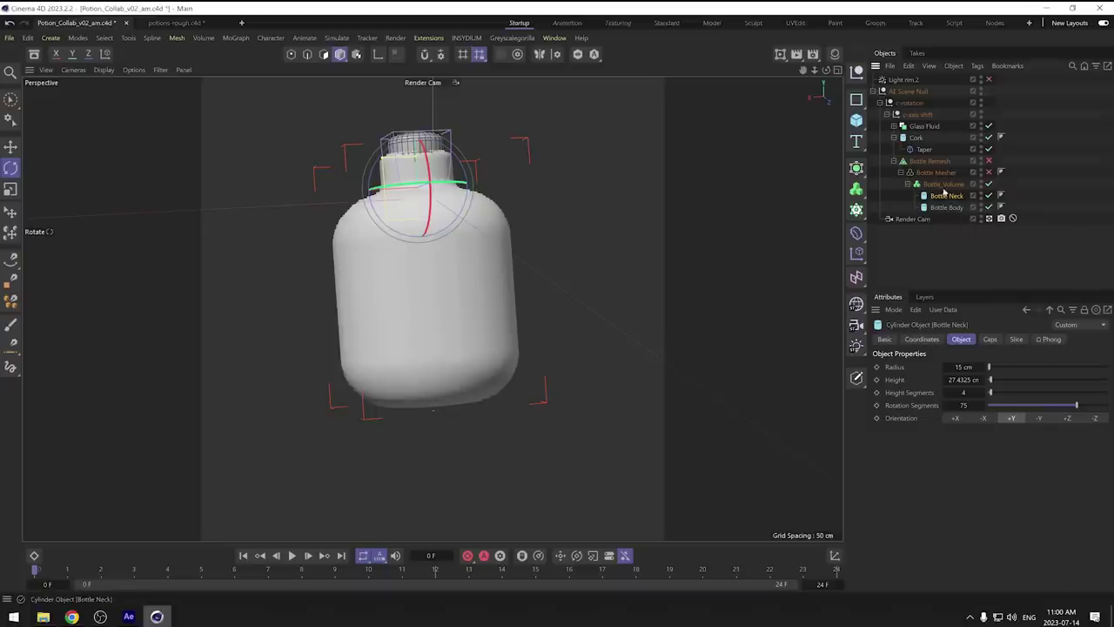
Disable the SDF Close and Open filter in Bottle_Volume and set the voxel size to 10 cm
{"action": "left_click", "coordinate": [943, 185]}
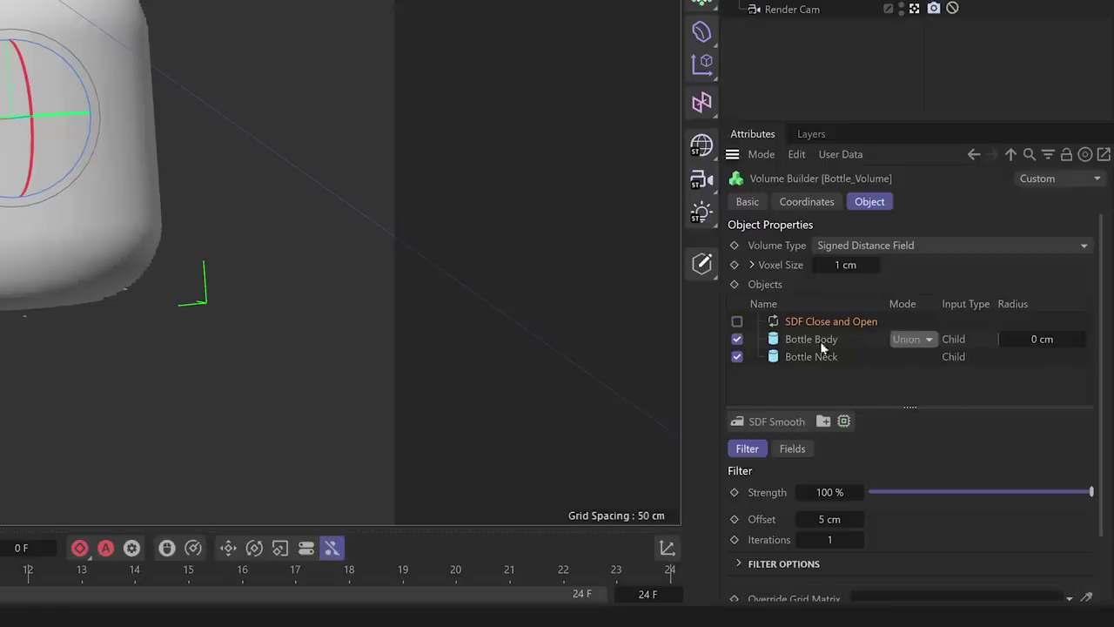
{"action": "left_click", "coordinate": [820, 342]}
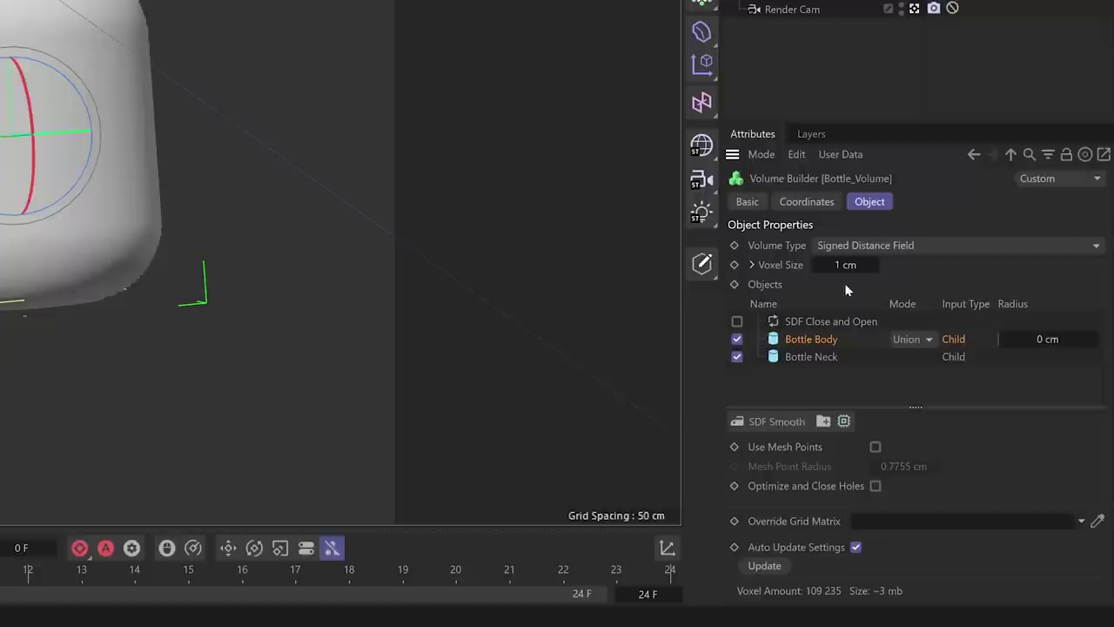
{"action": "double_click", "coordinate": [555, 229]}
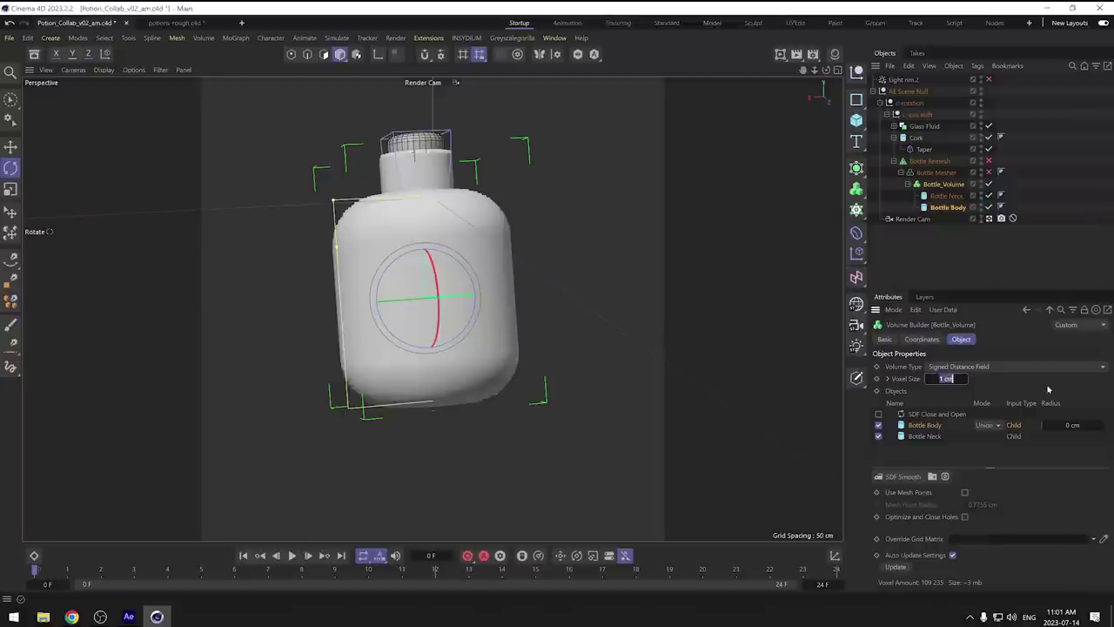
{"action": "key", "text": "Return"}
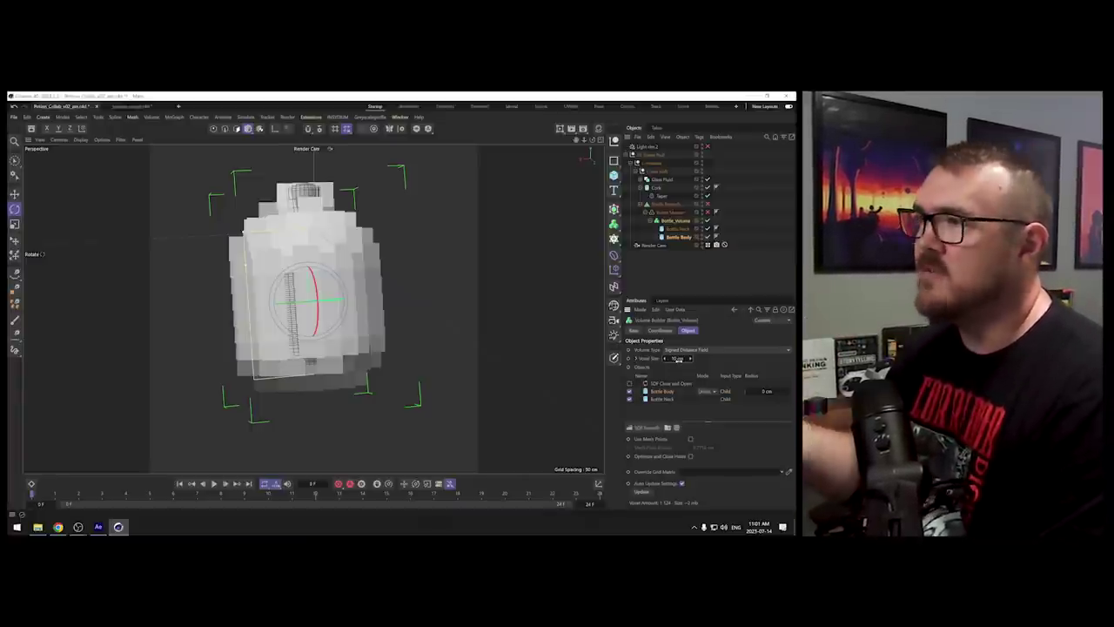
Try Bottle_Volume voxel sizes of 11 cm and about 4.5 cm, and return the voxel size to 1 cm
{"action": "left_click_drag", "start_coordinate": [678, 358], "coordinate": [693, 362]}
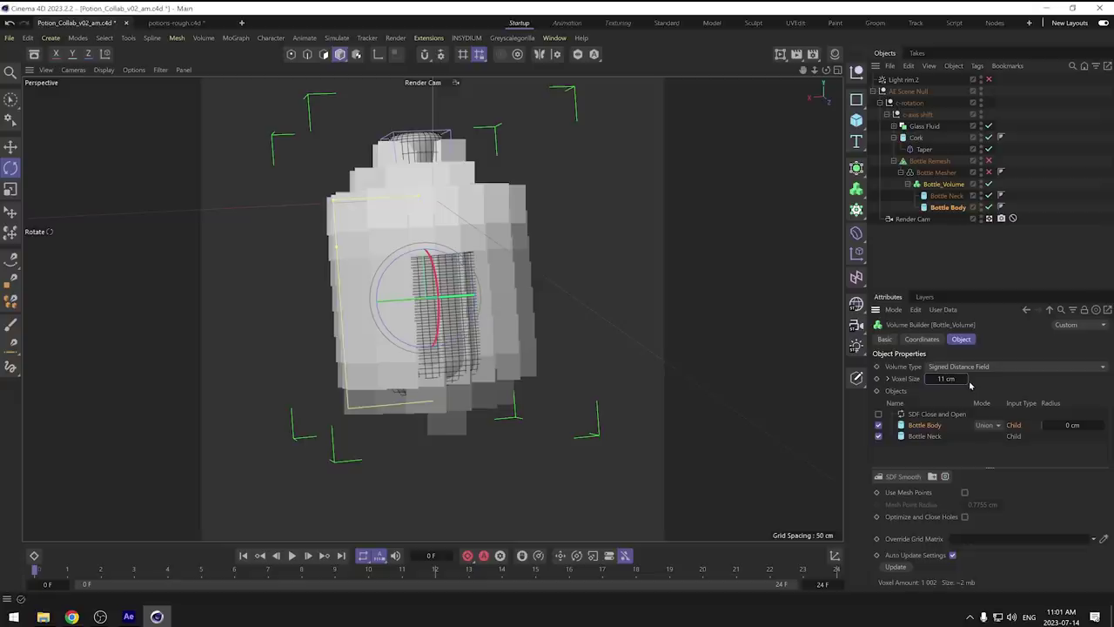
{"action": "left_click_drag", "start_coordinate": [951, 378], "coordinate": [901, 379]}
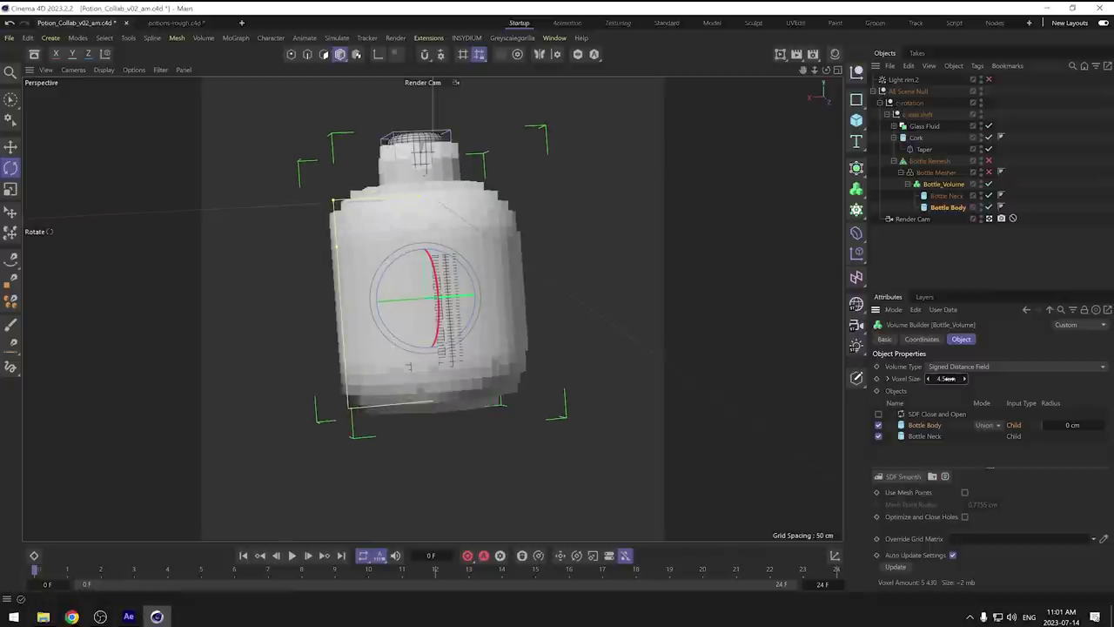
{"action": "left_click_drag", "start_coordinate": [946, 379], "coordinate": [971, 393]}
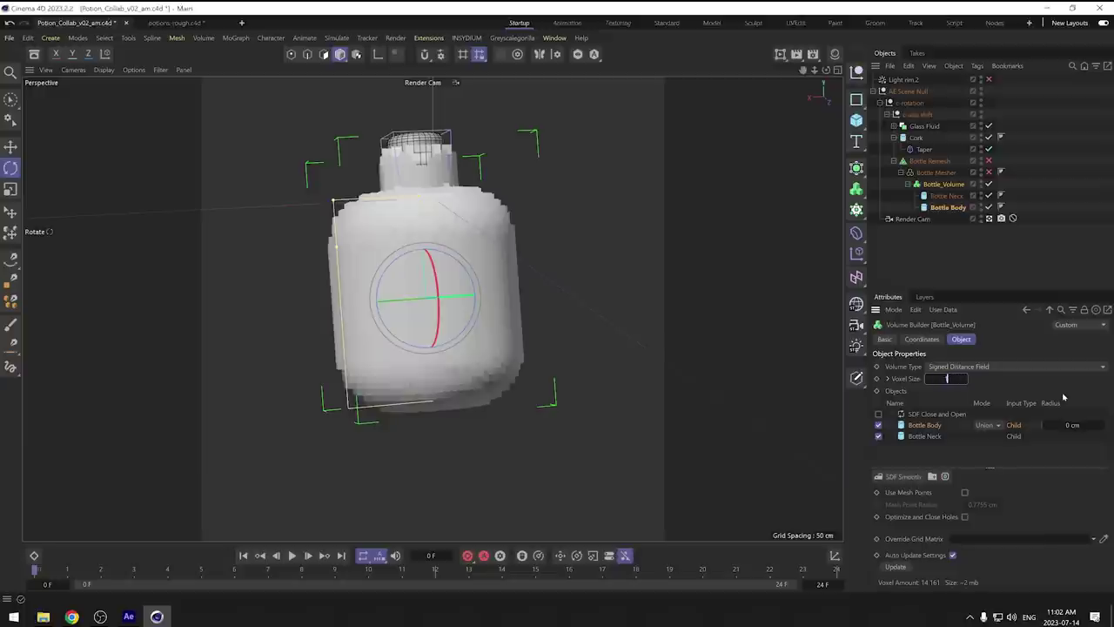
{"action": "key", "text": "Return"}
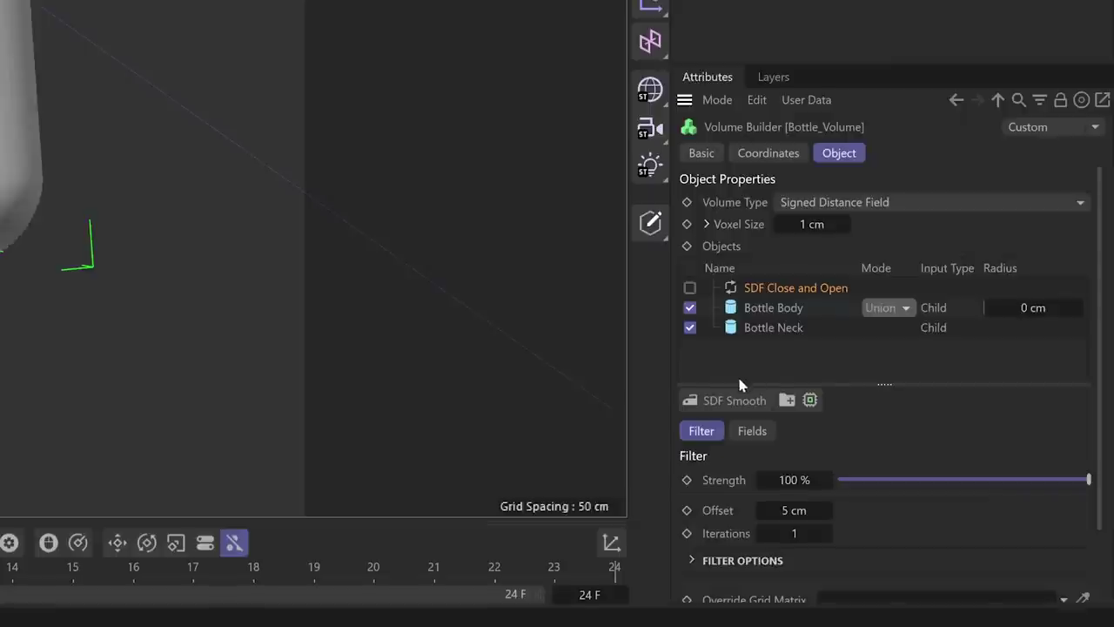
Re-enable Bottle_Volume's SDF Close and Open filter, test its offset at 25 cm and reduce the offset again
{"action": "left_click", "coordinate": [908, 465]}
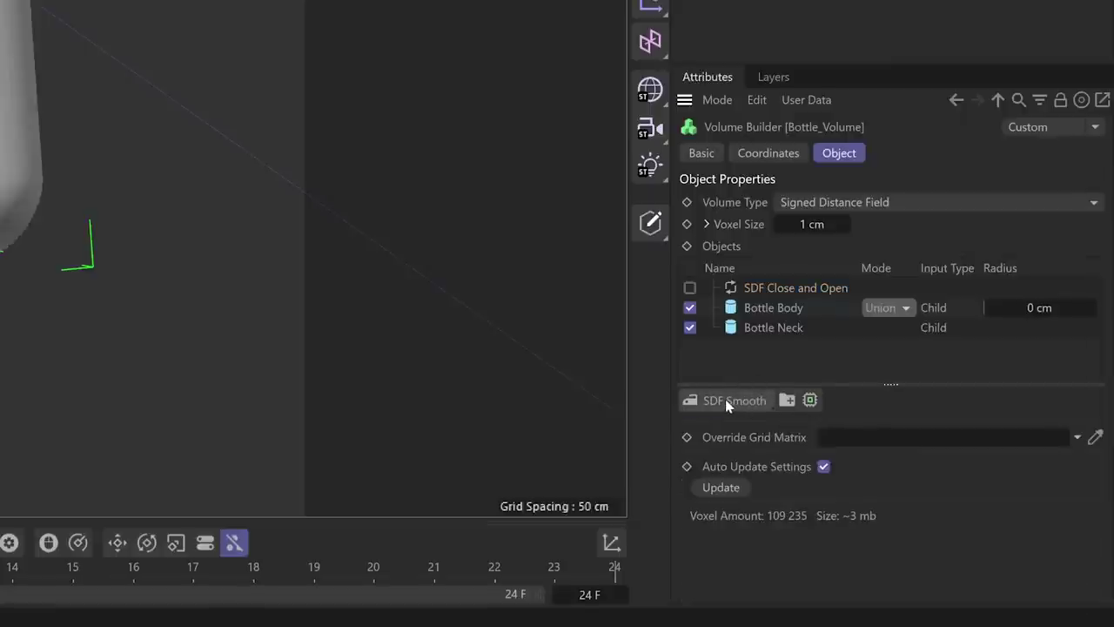
{"action": "left_click", "coordinate": [725, 399]}
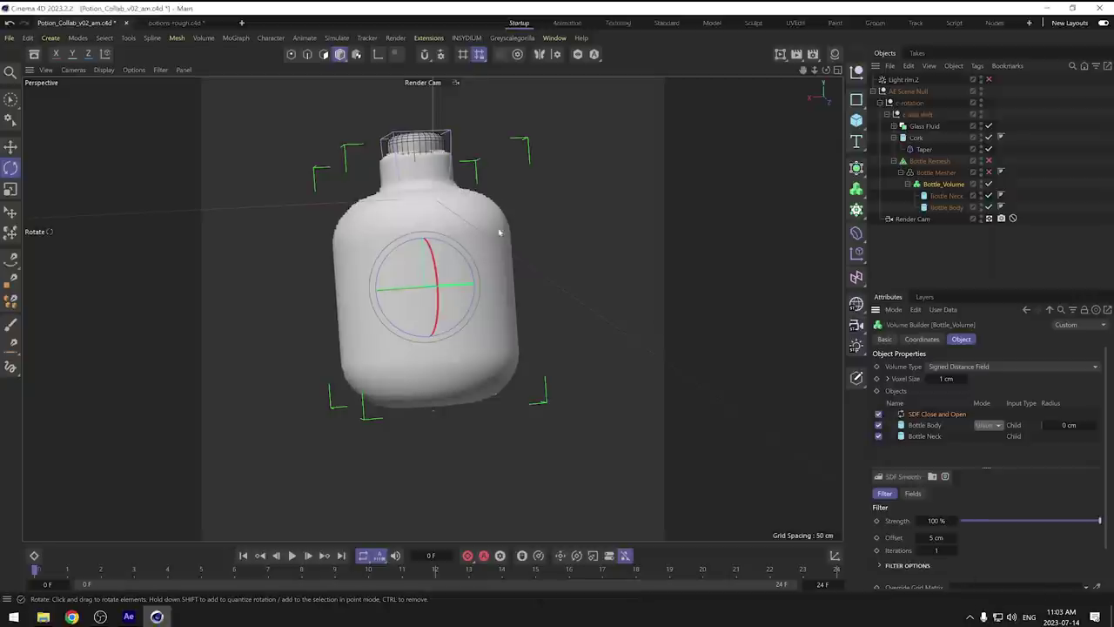
{"action": "left_click", "coordinate": [935, 538]}
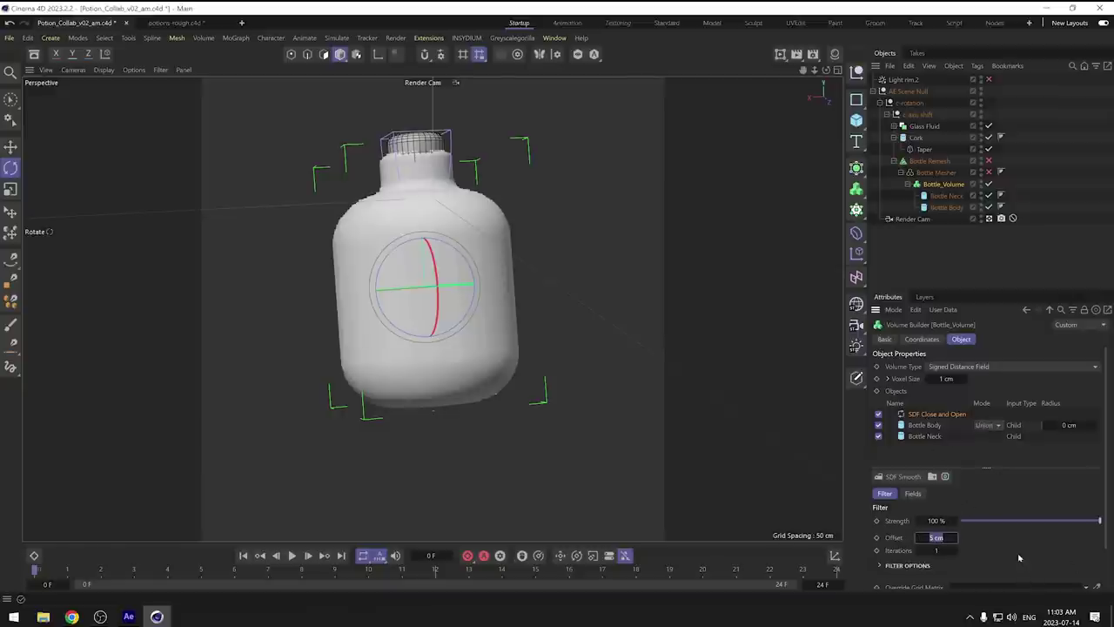
{"action": "key", "text": "Return"}
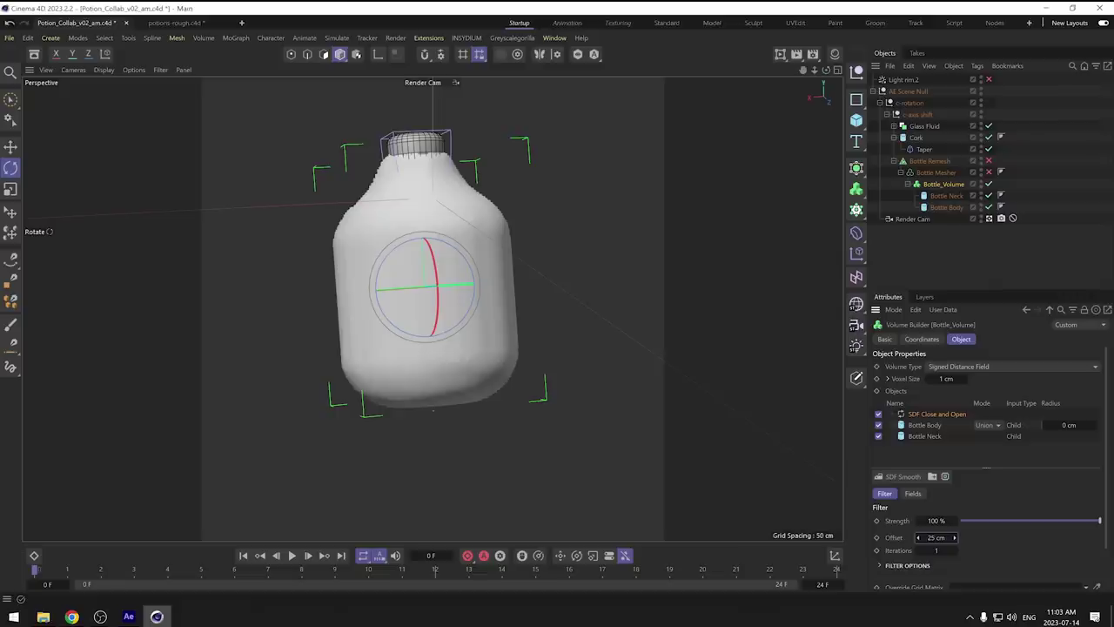
{"action": "left_click_drag", "start_coordinate": [918, 537], "coordinate": [905, 537]}
Select Bottle Mesher, render the active view to check what the volume outputs, and reselect Bottle_Volume
{"action": "left_click", "coordinate": [935, 172]}
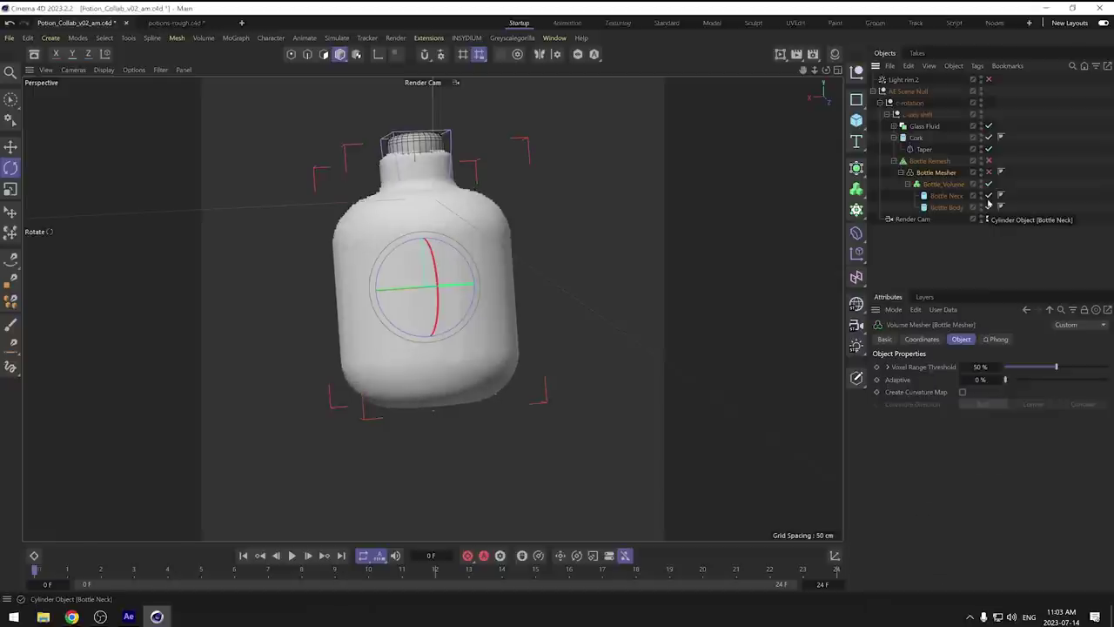
{"action": "key", "text": "ctrl+r"}
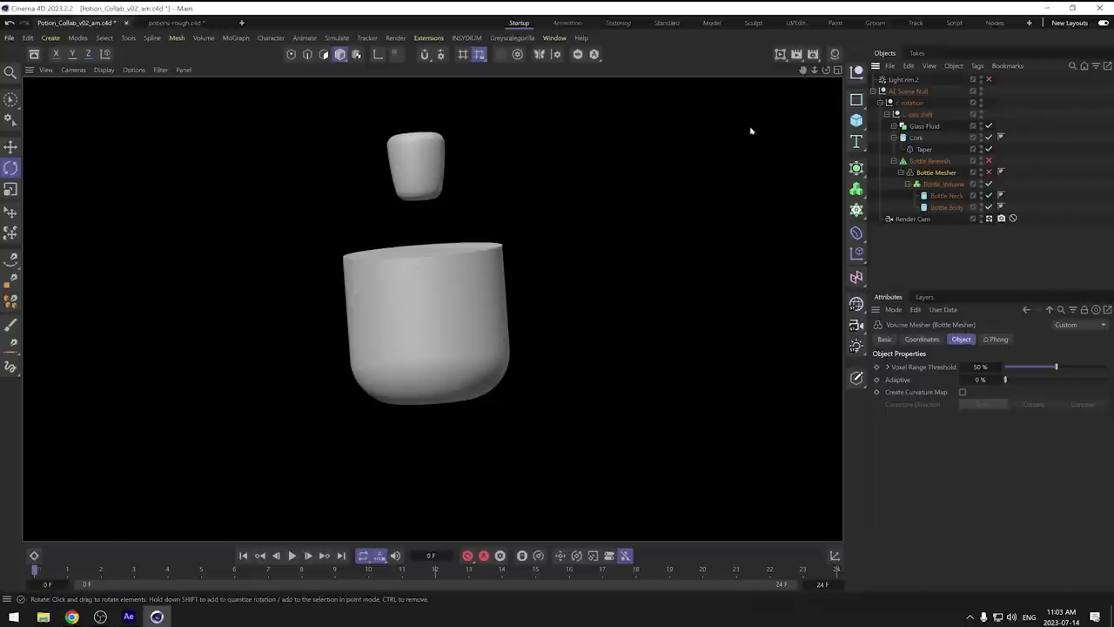
{"action": "left_click", "coordinate": [946, 241]}
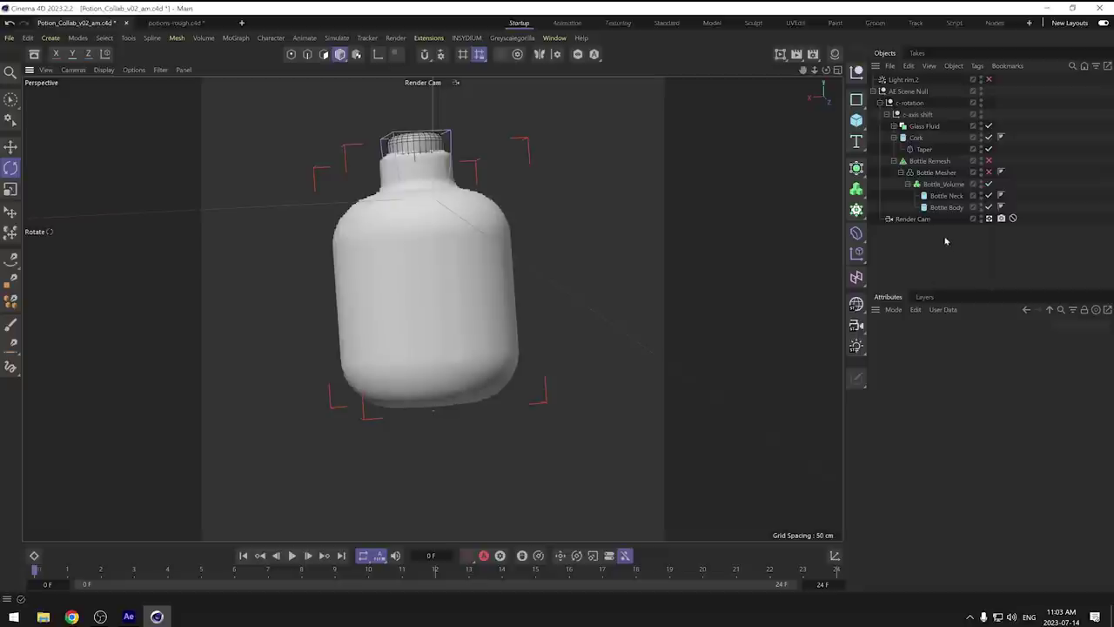
{"action": "left_click", "coordinate": [947, 184]}
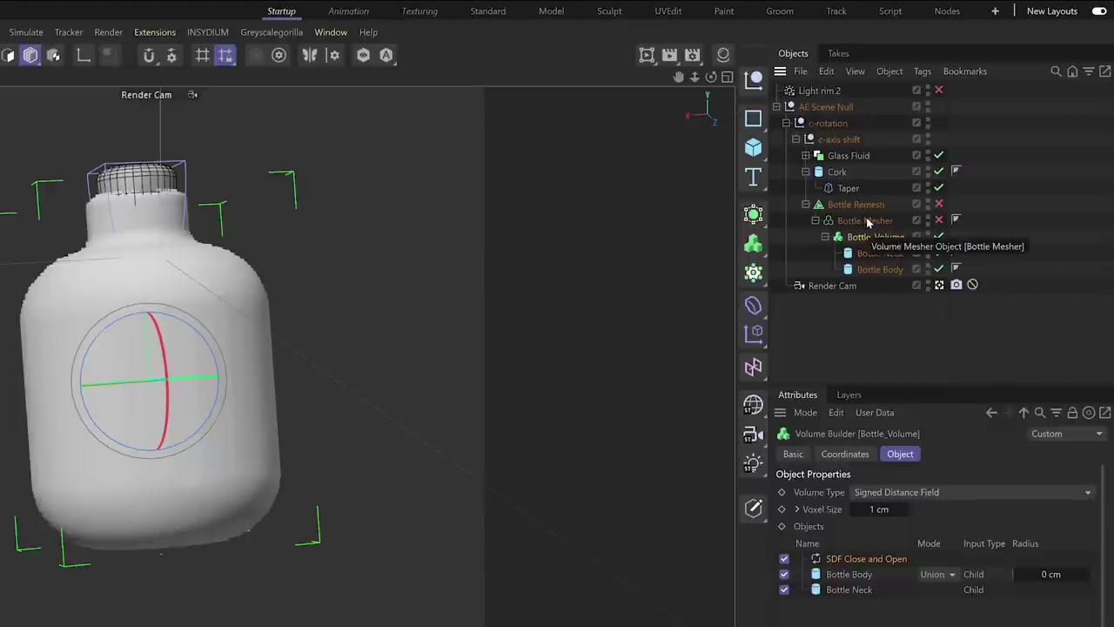
Enable Bottle Mesher and Bottle Remesh so the bottle's volume becomes a remeshed polygon surface
{"action": "left_click", "coordinate": [941, 174]}
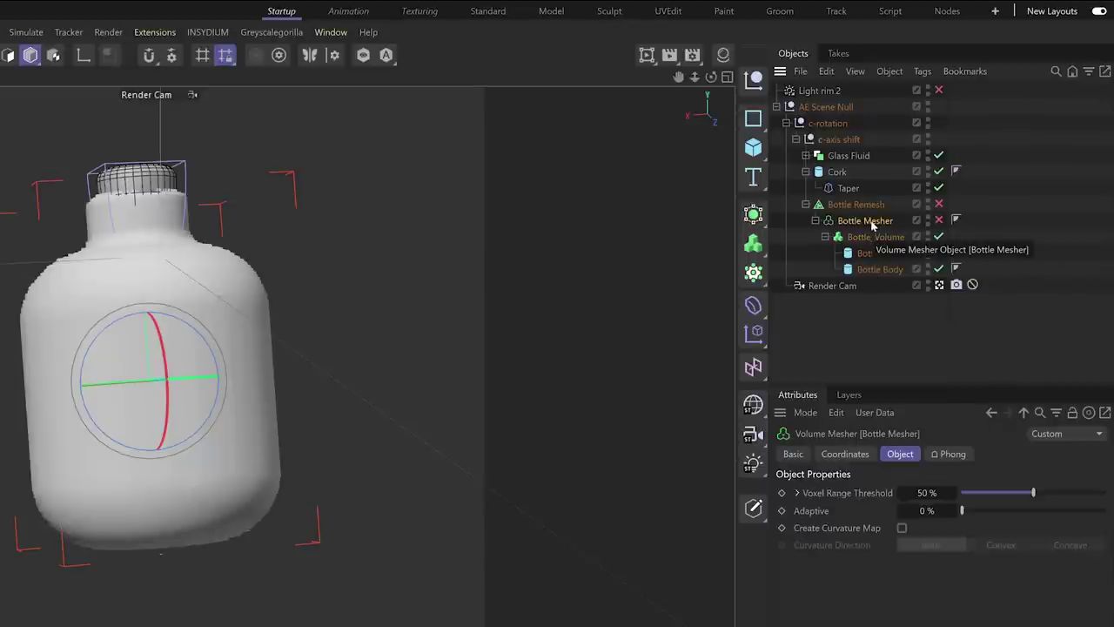
{"action": "left_click", "coordinate": [939, 220]}
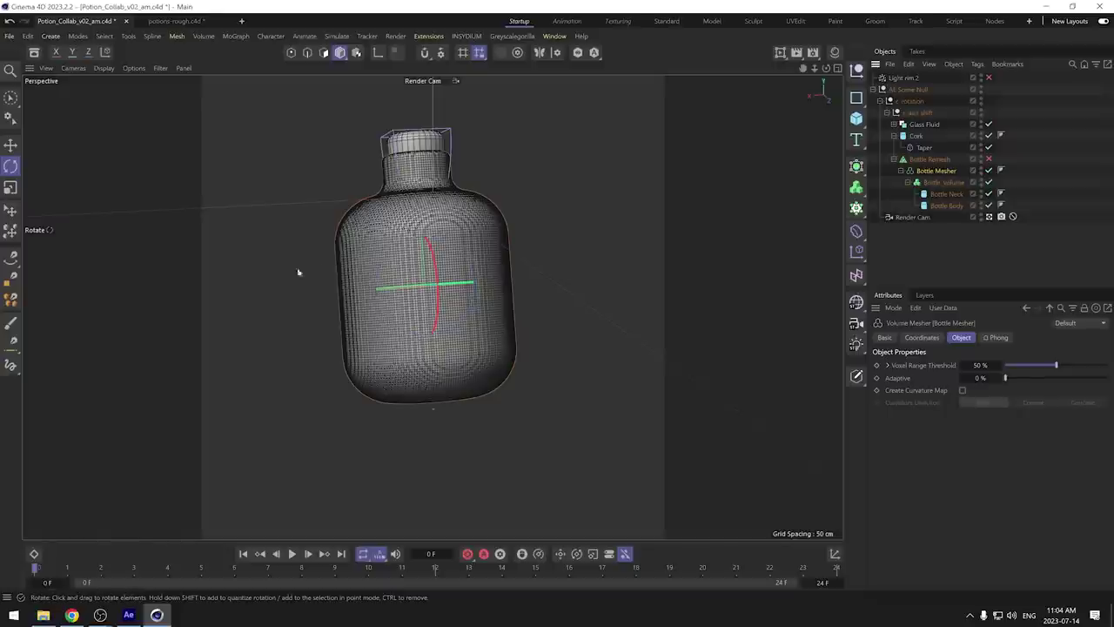
{"action": "left_click", "coordinate": [515, 355]}
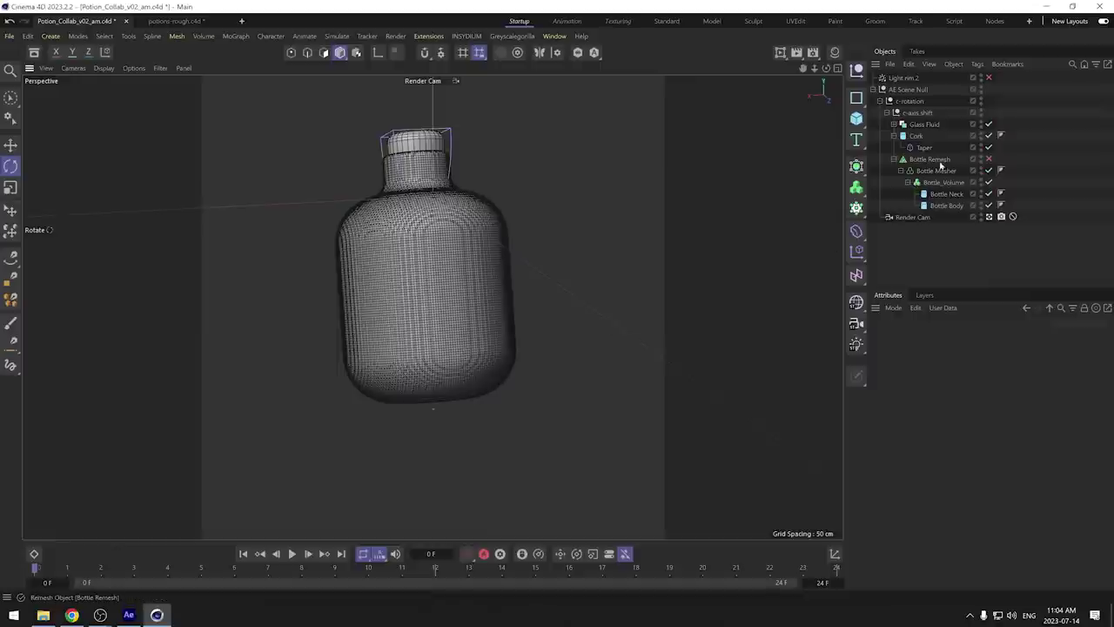
{"action": "left_click", "coordinate": [935, 161]}
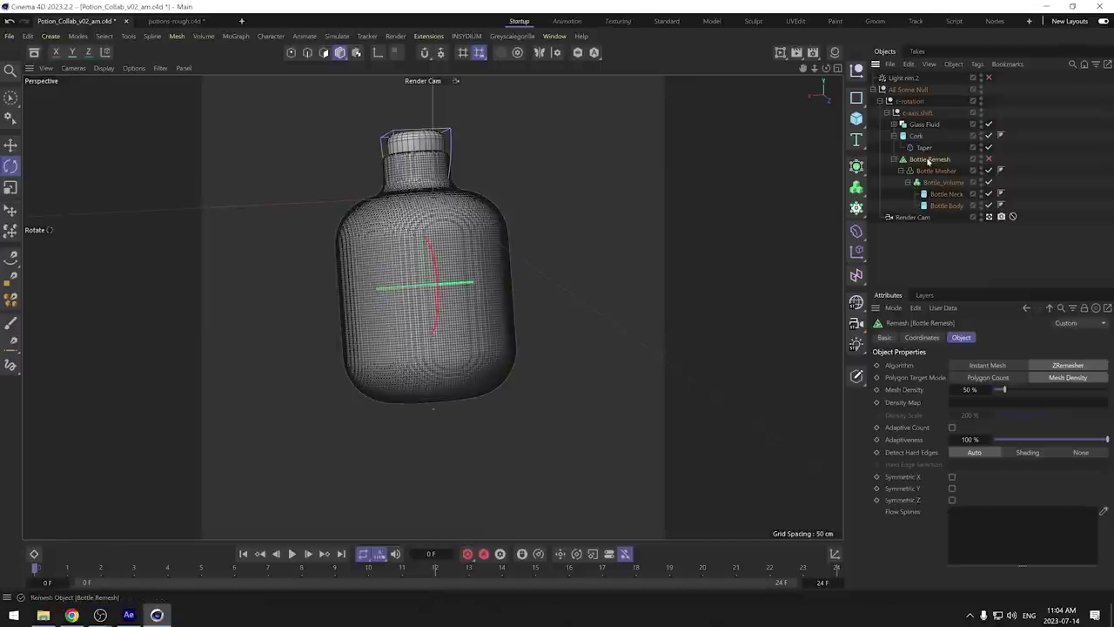
{"action": "left_click", "coordinate": [989, 161]}
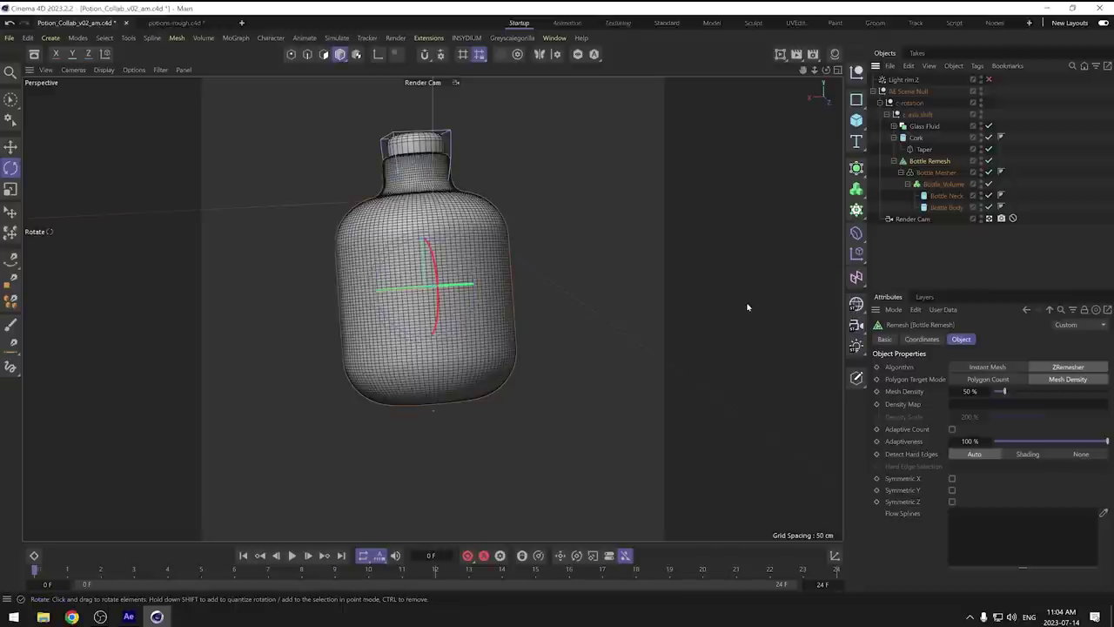
{"action": "left_click", "coordinate": [747, 306]}
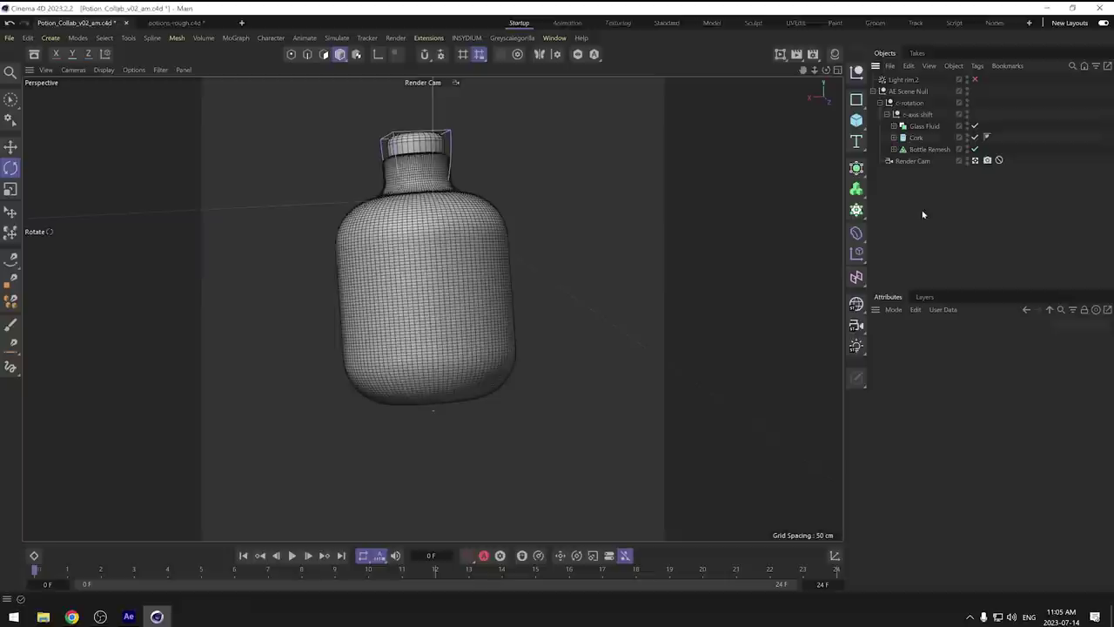
Enable Light rim.2 and move the light across to the bottle's upper-left shoulder
{"action": "left_click", "coordinate": [902, 79]}
{"action": "left_click", "coordinate": [975, 79]}
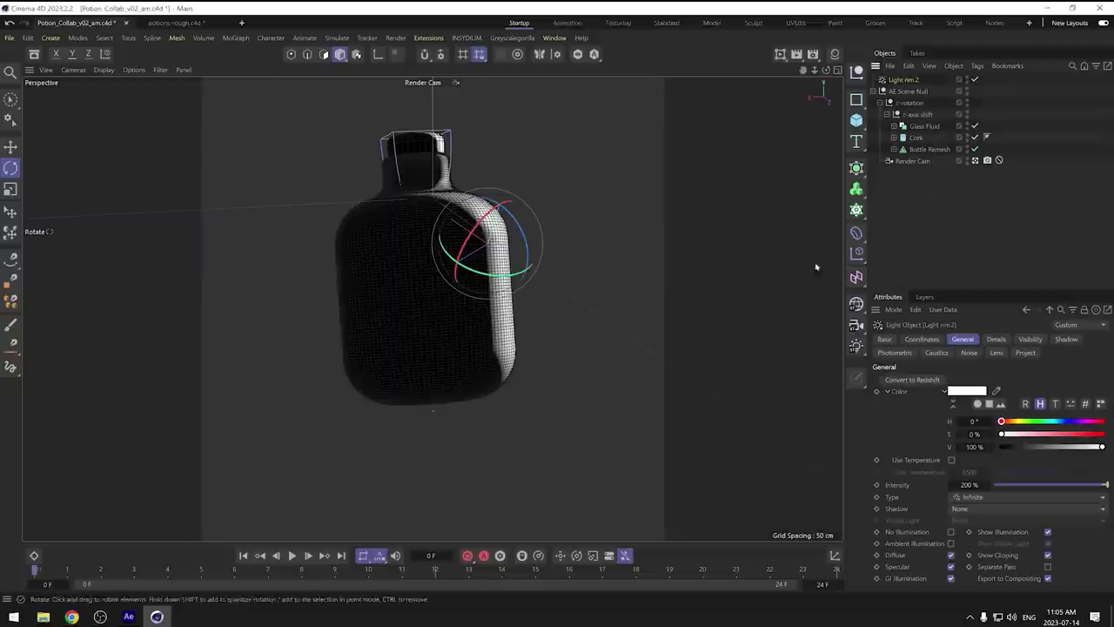
{"action": "left_click", "coordinate": [935, 175]}
{"action": "left_click", "coordinate": [903, 79]}
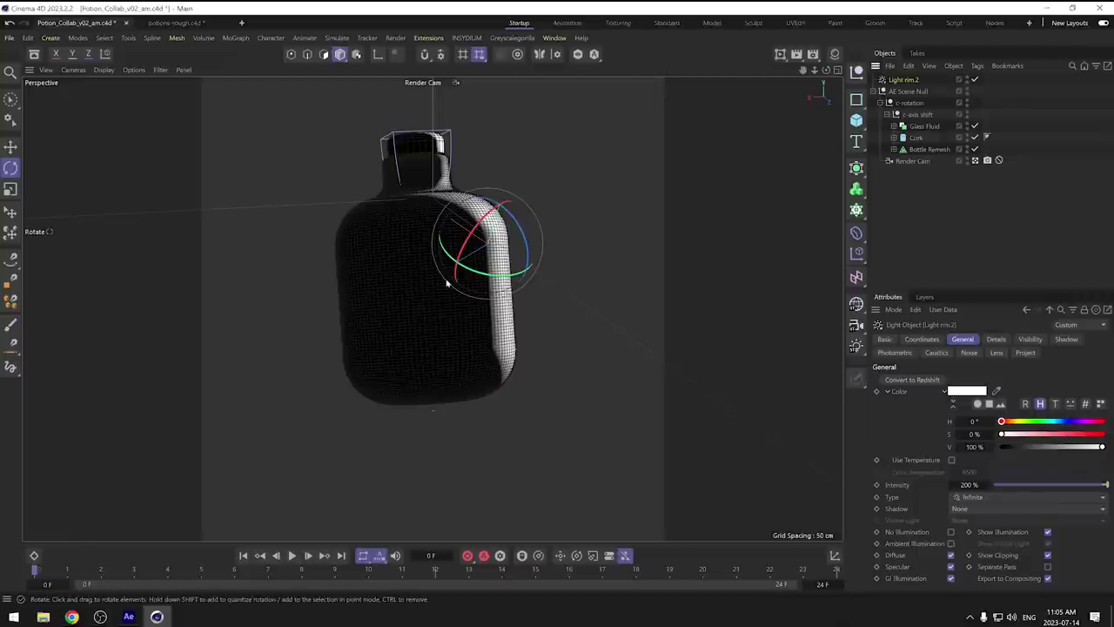
{"action": "key", "text": "e"}
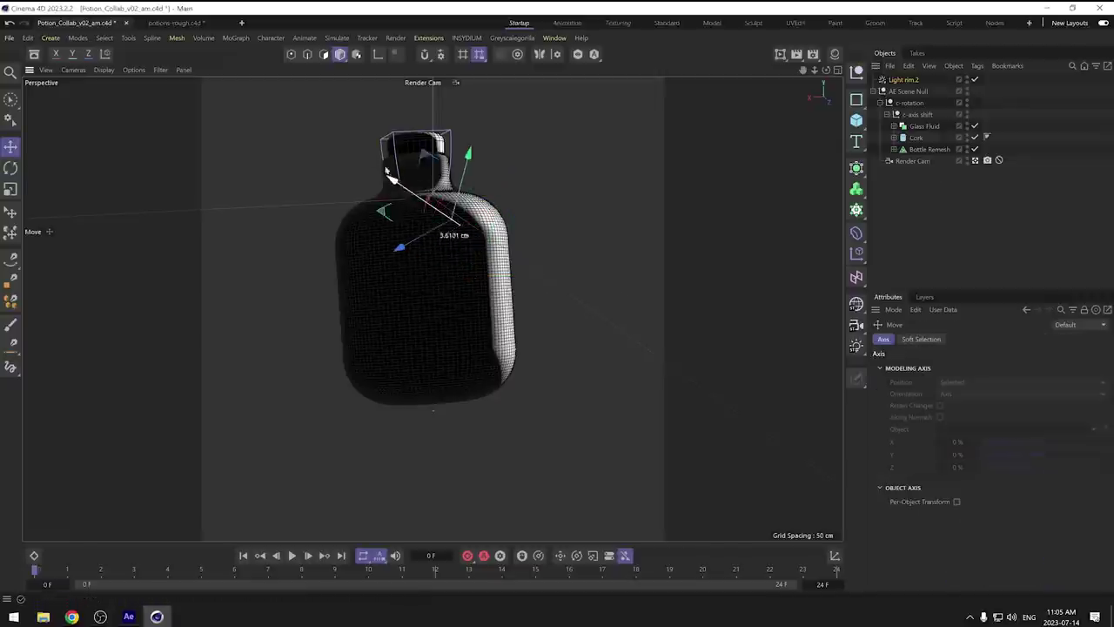
{"action": "left_click_drag", "start_coordinate": [388, 171], "coordinate": [344, 164]}
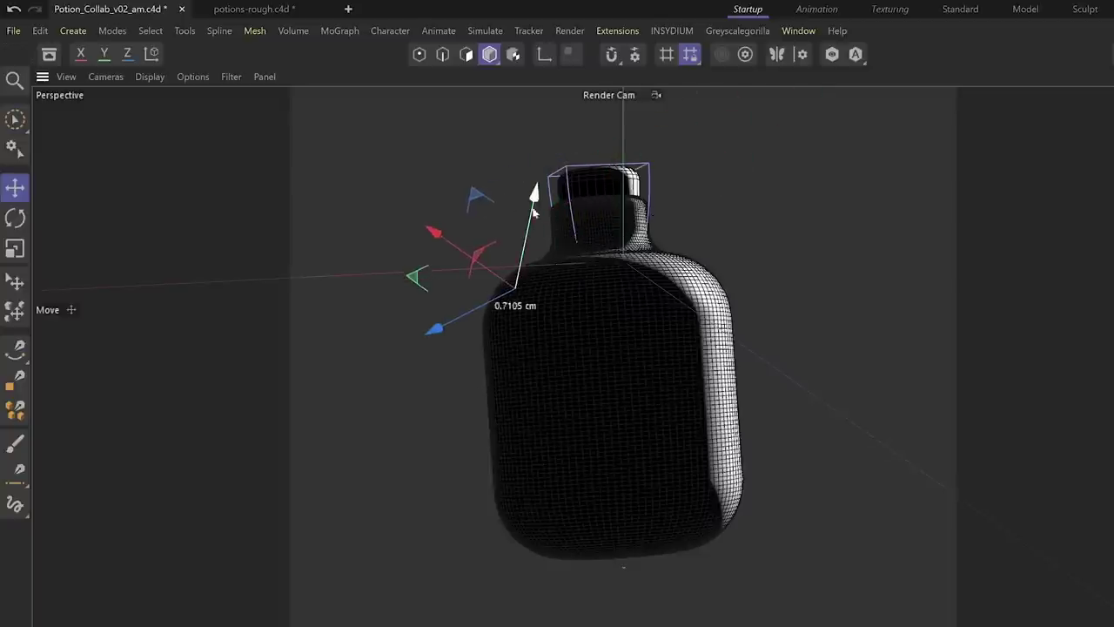
{"action": "mouse_move", "coordinate": [535, 212]}
{"action": "left_mouse_down"}
{"action": "mouse_move", "coordinate": [514, 435]}
{"action": "mouse_move", "coordinate": [518, 207]}
{"action": "left_mouse_up"}
Try rotating Light rim.2 about different axes to test how the rim highlight falls on the bottle
{"action": "key", "text": "r"}
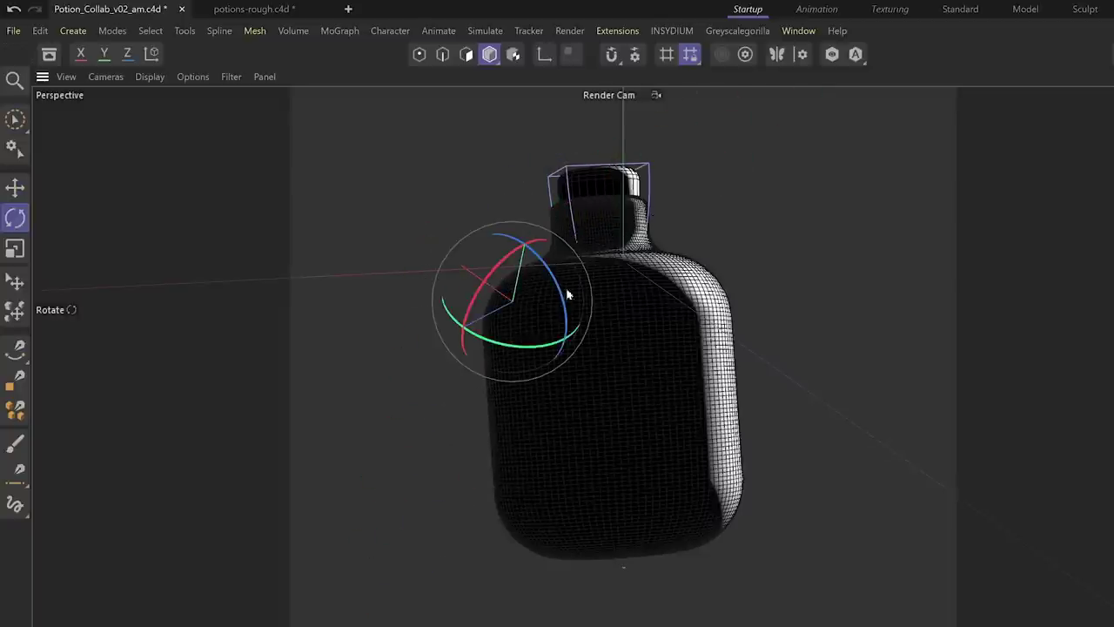
{"action": "left_click_drag", "start_coordinate": [505, 265], "coordinate": [527, 295]}
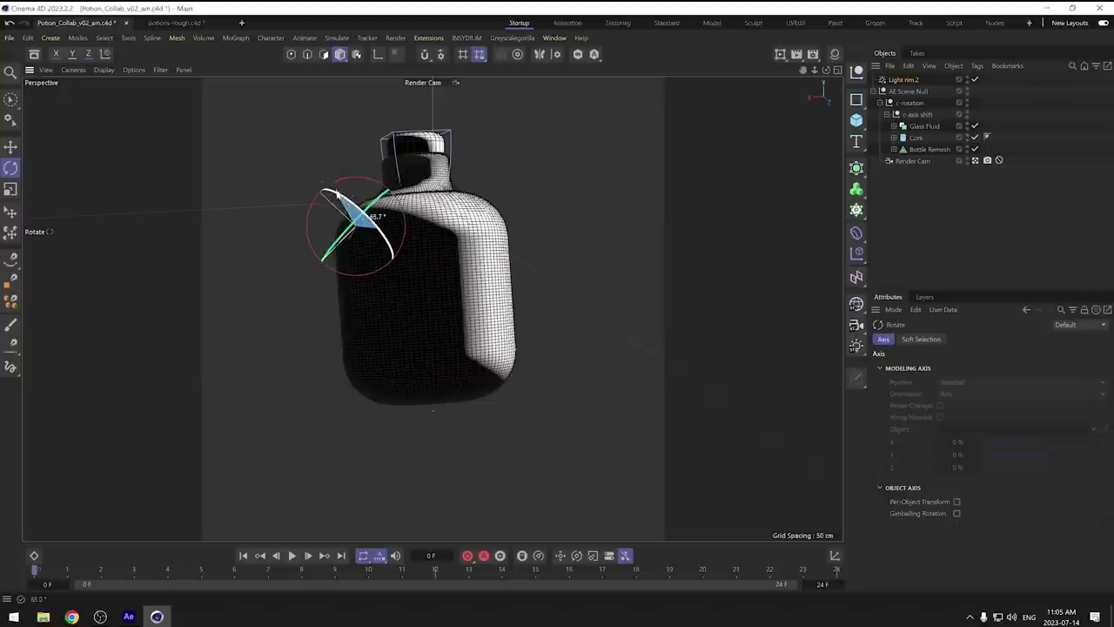
{"action": "left_click_drag", "start_coordinate": [336, 194], "coordinate": [552, 311]}
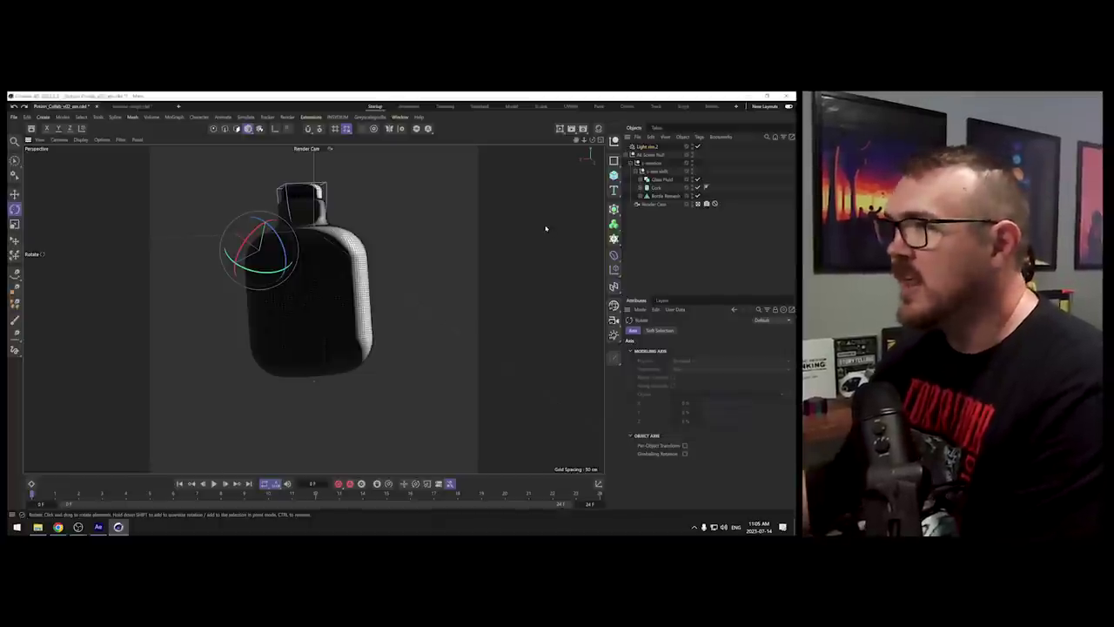
Go to frame 14 of the animation and rotate Light rim.2 slightly to adjust the tilted bottle's edge highlight
{"action": "left_click", "coordinate": [84, 494]}
{"action": "left_click_drag", "start_coordinate": [83, 495], "coordinate": [364, 500]}
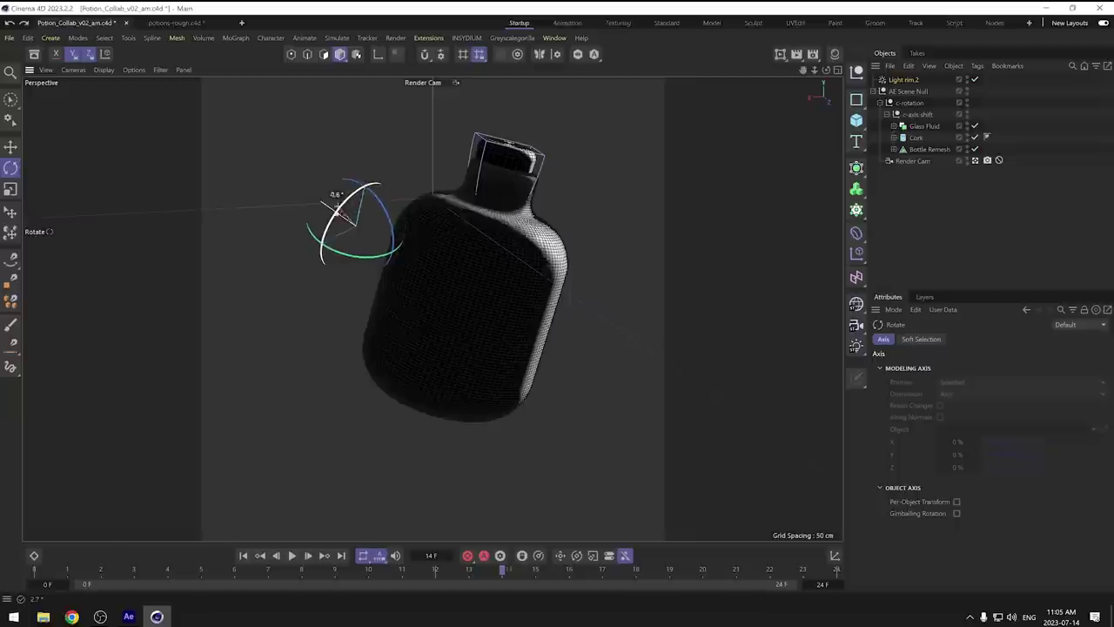
{"action": "left_click_drag", "start_coordinate": [248, 240], "coordinate": [244, 238]}
{"action": "left_click_drag", "start_coordinate": [336, 209], "coordinate": [340, 203]}
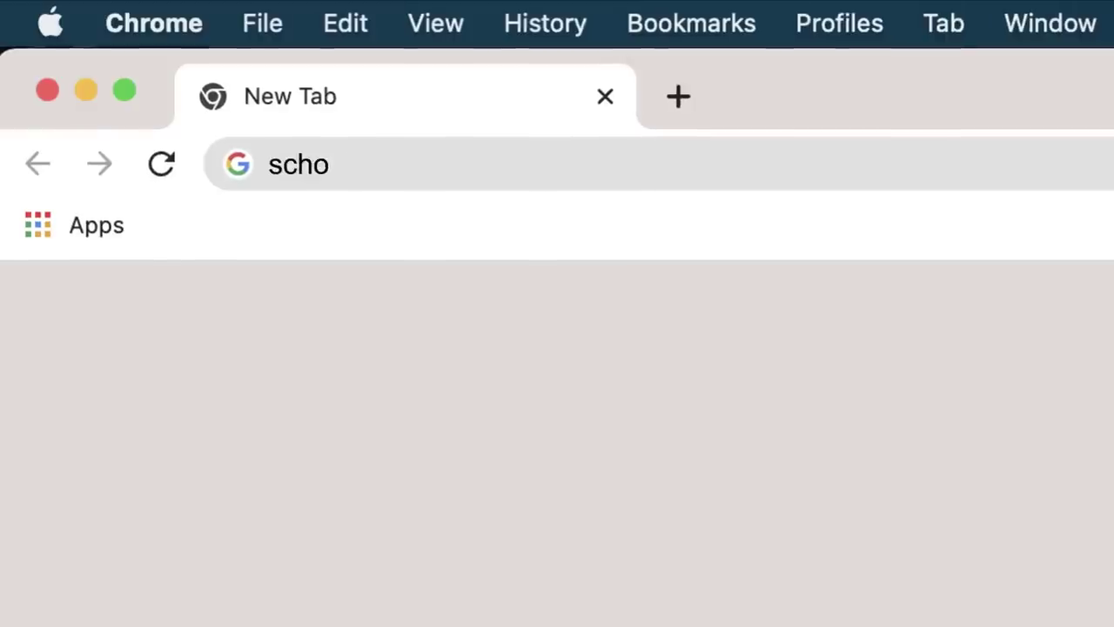
Switch to Chrome, open schoolofmotion.com and browse its course catalogue
{"action": "type", "text": "olofmotion.com"}
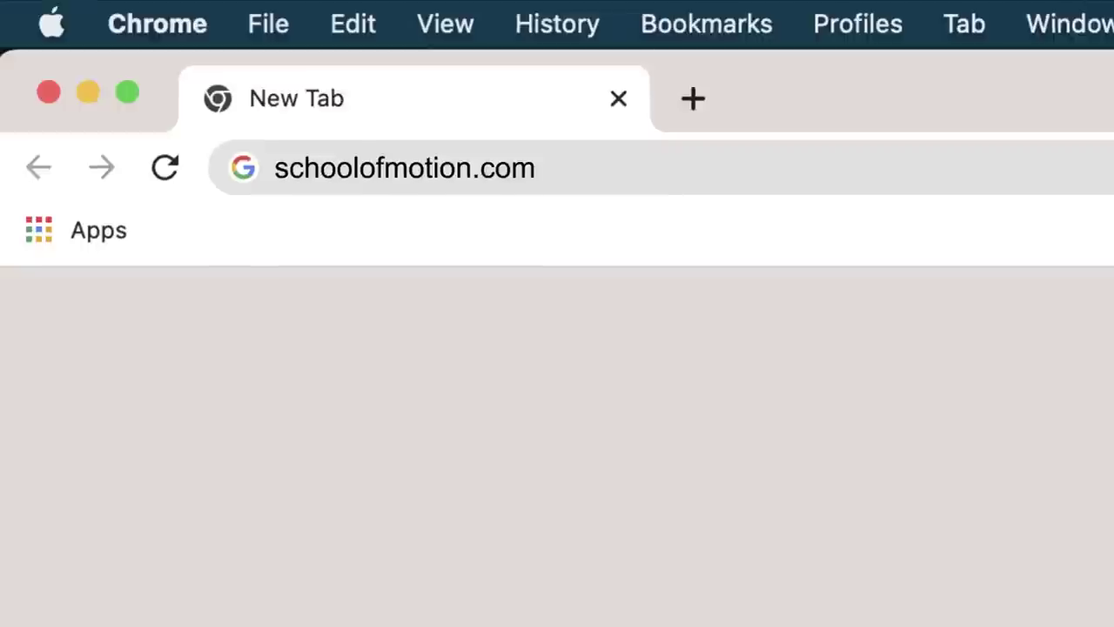
{"action": "key", "text": "Return"}
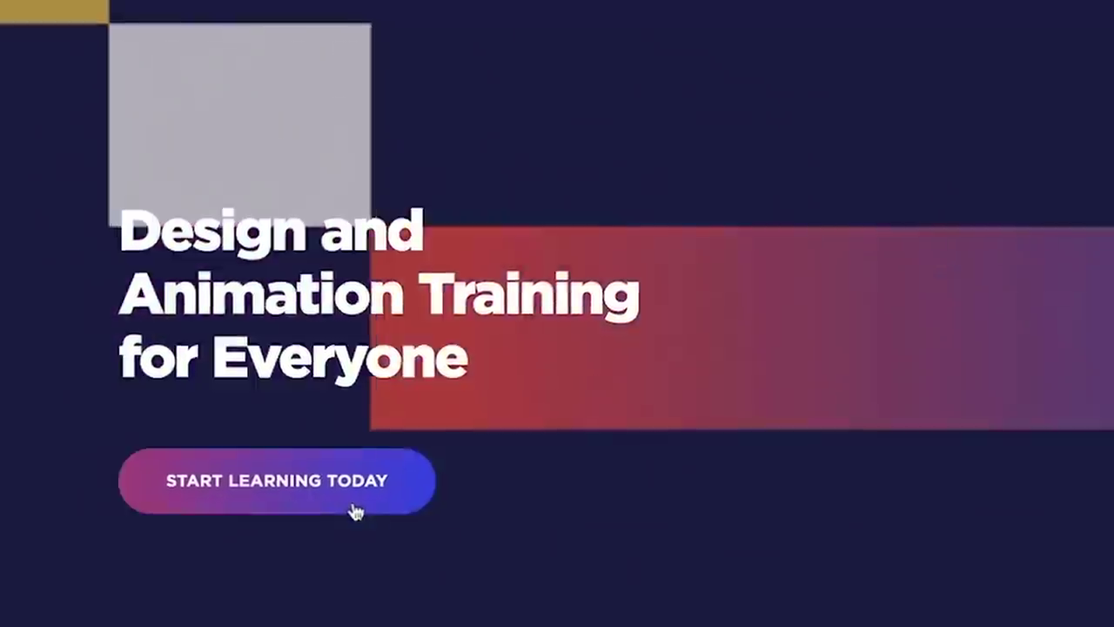
{"action": "left_click", "coordinate": [357, 484]}
{"action": "scroll", "coordinate": [557, 348], "scroll_direction": "down", "scroll_amount": 3}
{"action": "scroll", "coordinate": [557, 348], "scroll_direction": "down", "scroll_amount": 2}
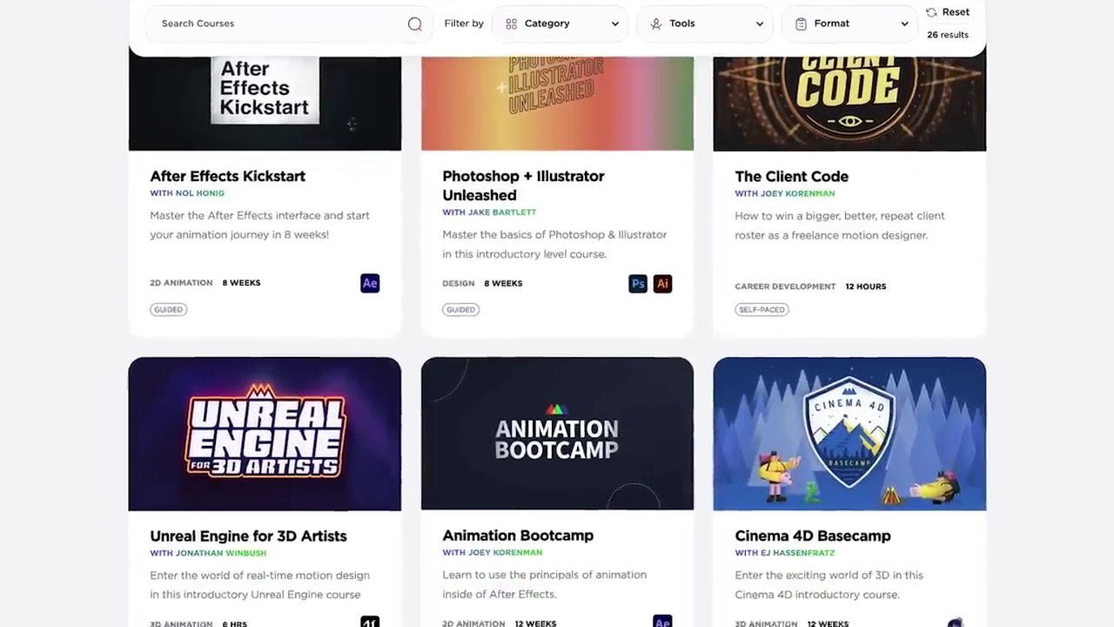
{"action": "scroll", "coordinate": [557, 348], "scroll_direction": "down", "scroll_amount": 1}
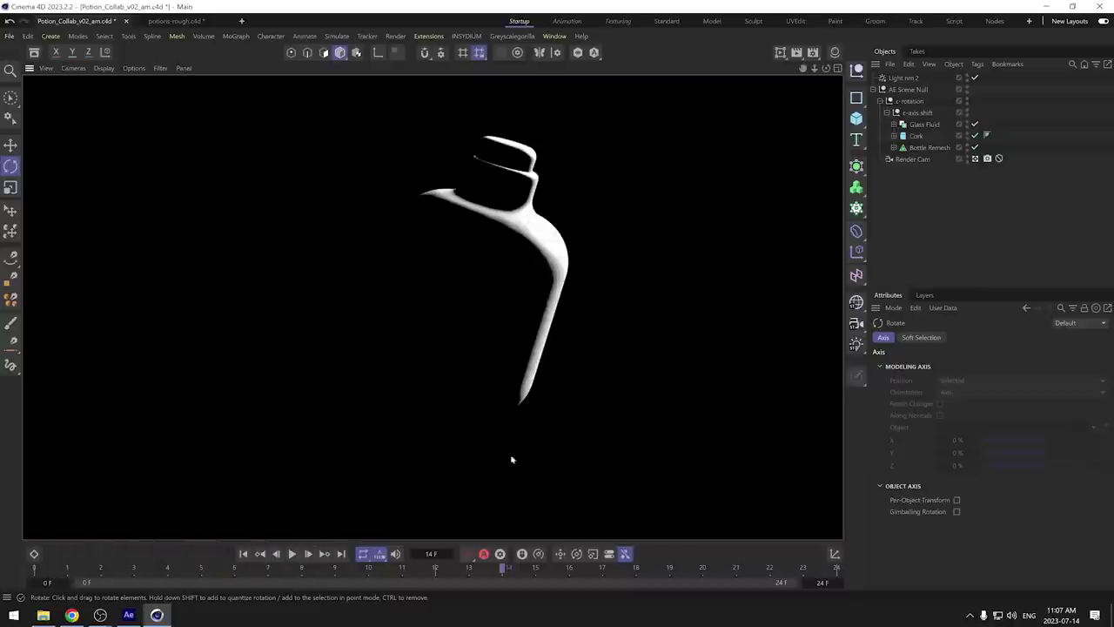
In Cinema 4D, add a Compositing render tag to Bottle Remesh with object buffer 1 enabled
{"action": "left_click", "coordinate": [496, 190]}
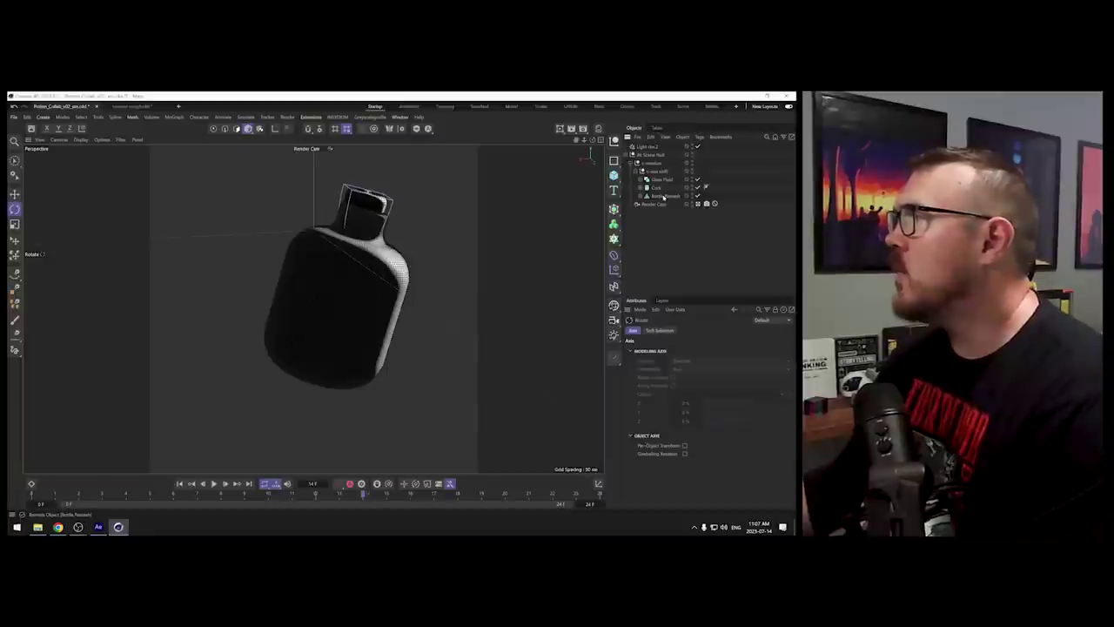
{"action": "left_click", "coordinate": [930, 147]}
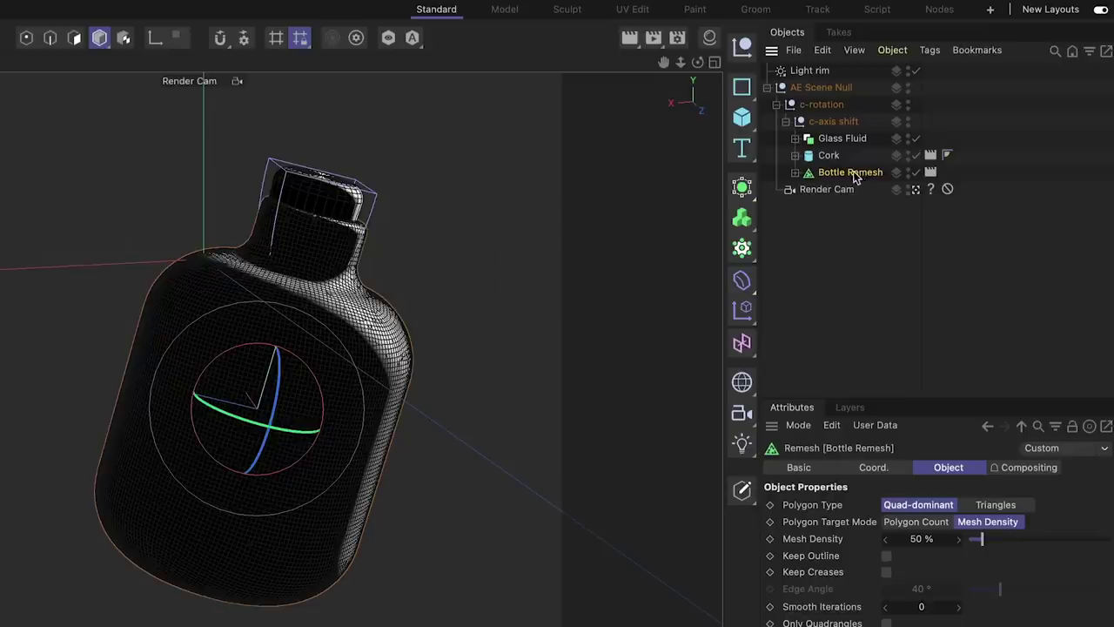
{"action": "left_click", "coordinate": [954, 63]}
{"action": "mouse_move", "coordinate": [949, 193]}
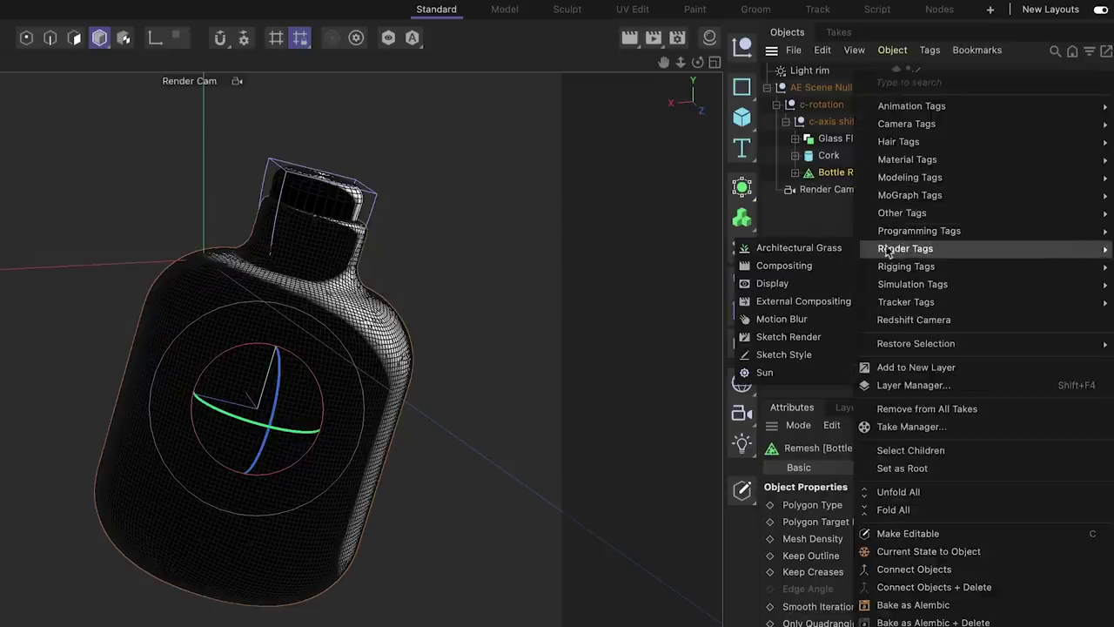
{"action": "left_click", "coordinate": [833, 265]}
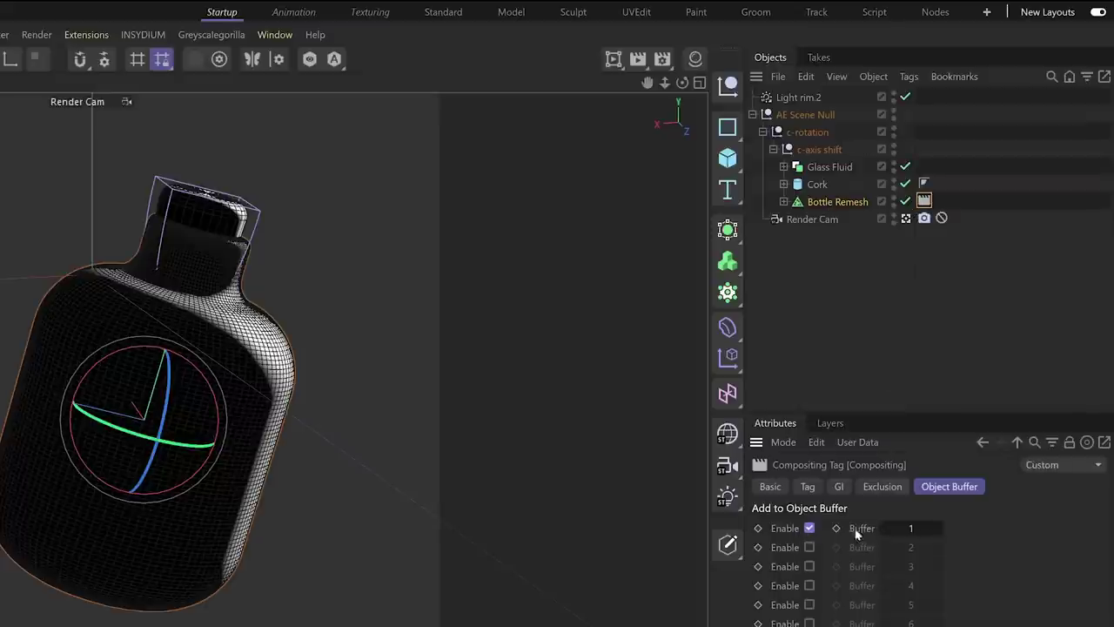
Duplicate the Compositing tag onto Cork with only object buffer 2 enabled and onto Glass Fluid with only object buffer 3
{"action": "right_click", "coordinate": [822, 186]}
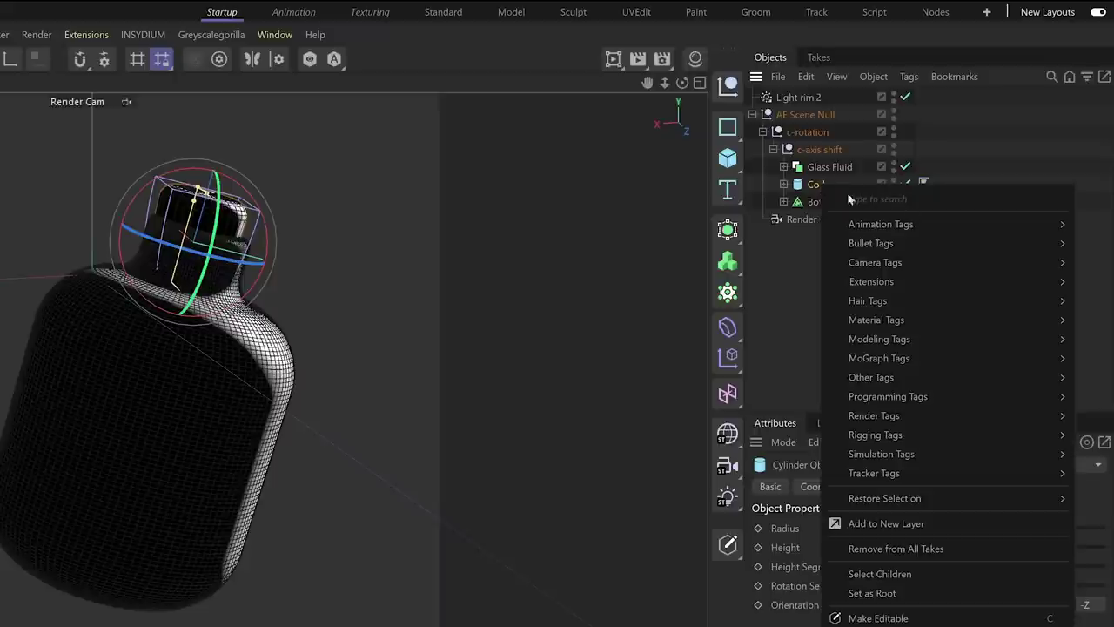
{"action": "key", "text": "Escape"}
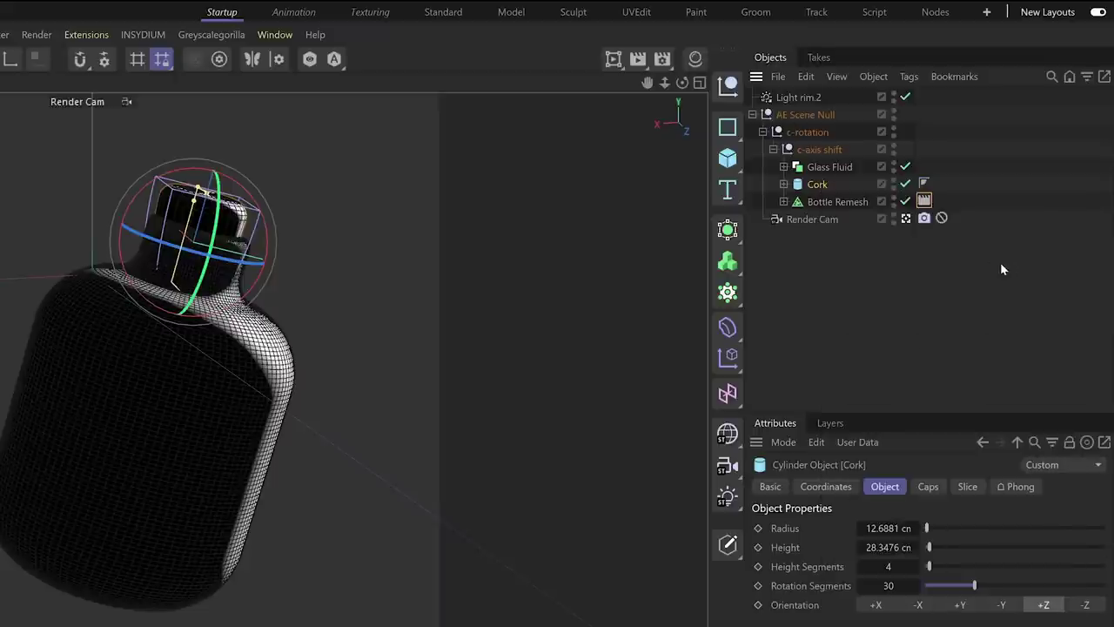
{"action": "left_click", "coordinate": [924, 201]}
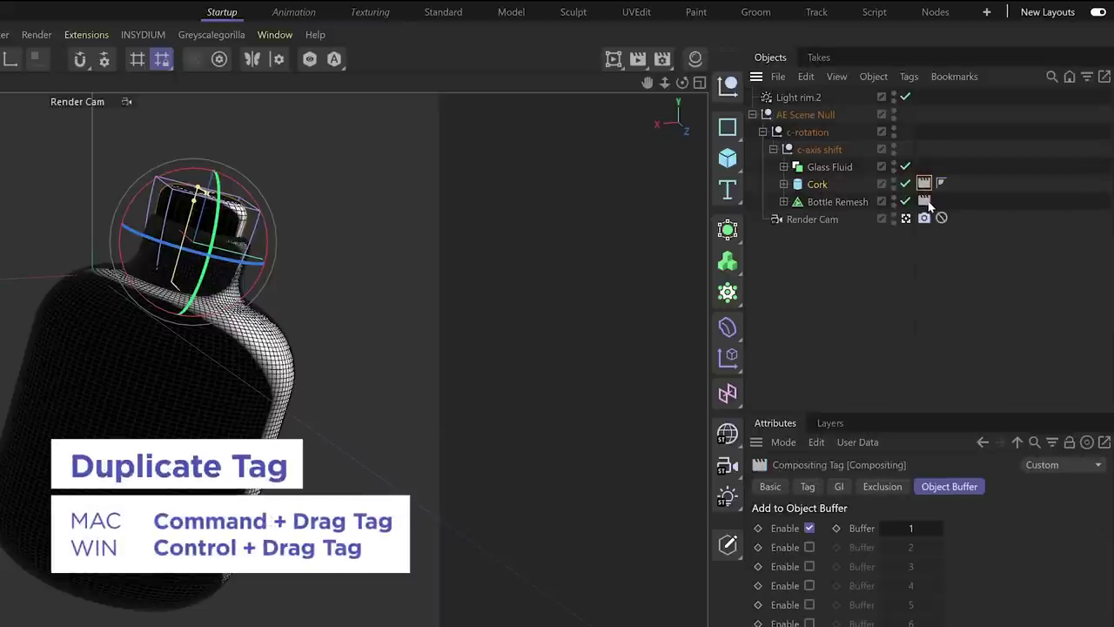
{"action": "left_click", "coordinate": [809, 529]}
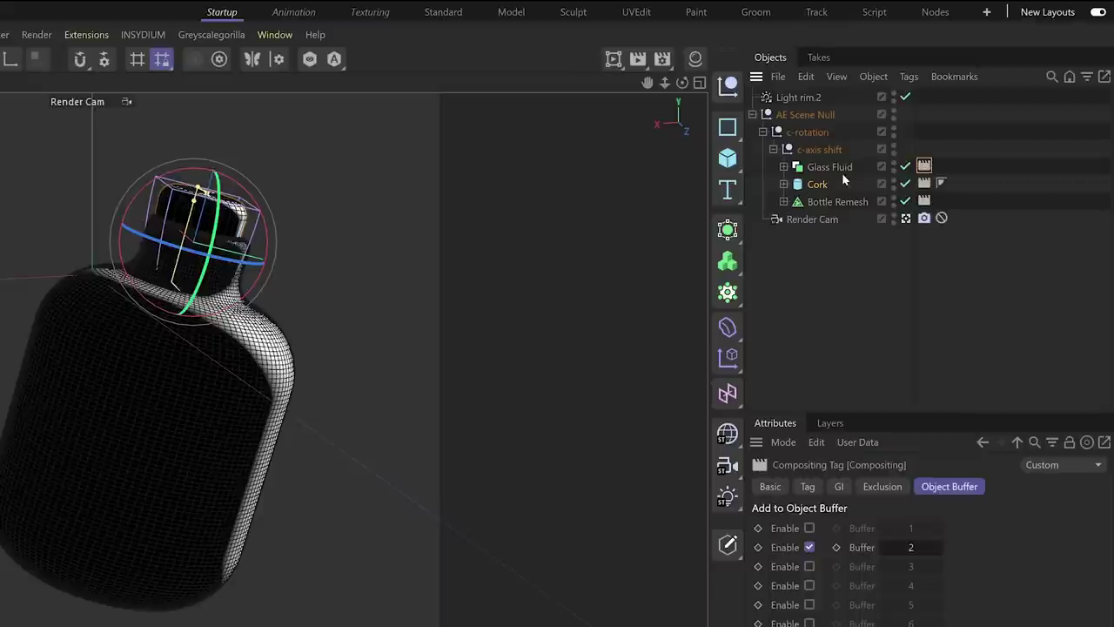
{"action": "left_click", "coordinate": [809, 566]}
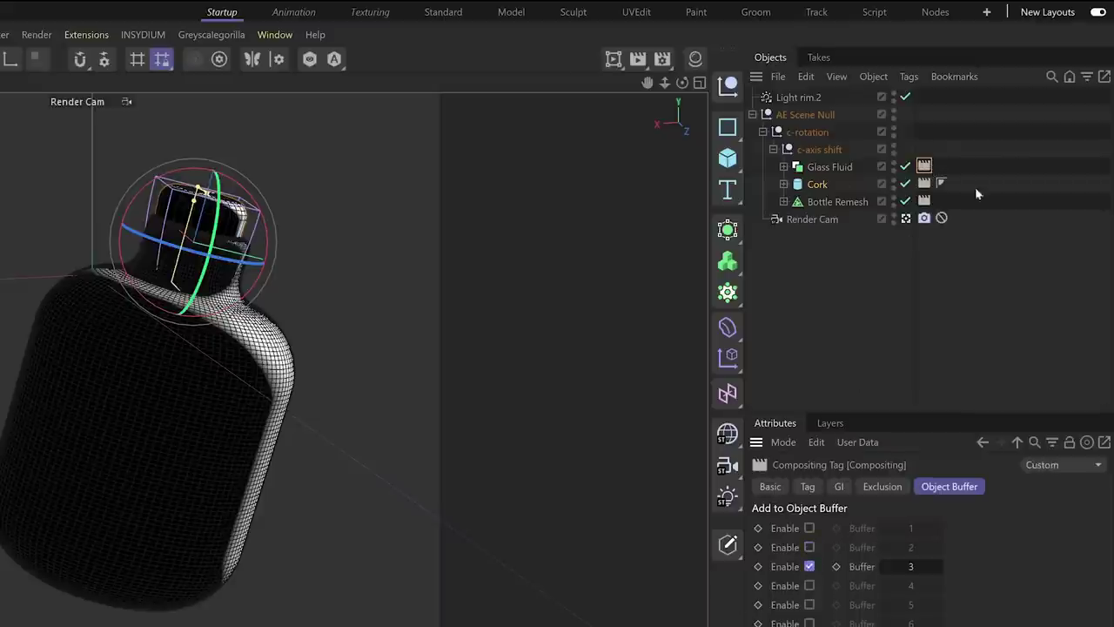
{"action": "left_click", "coordinate": [852, 287]}
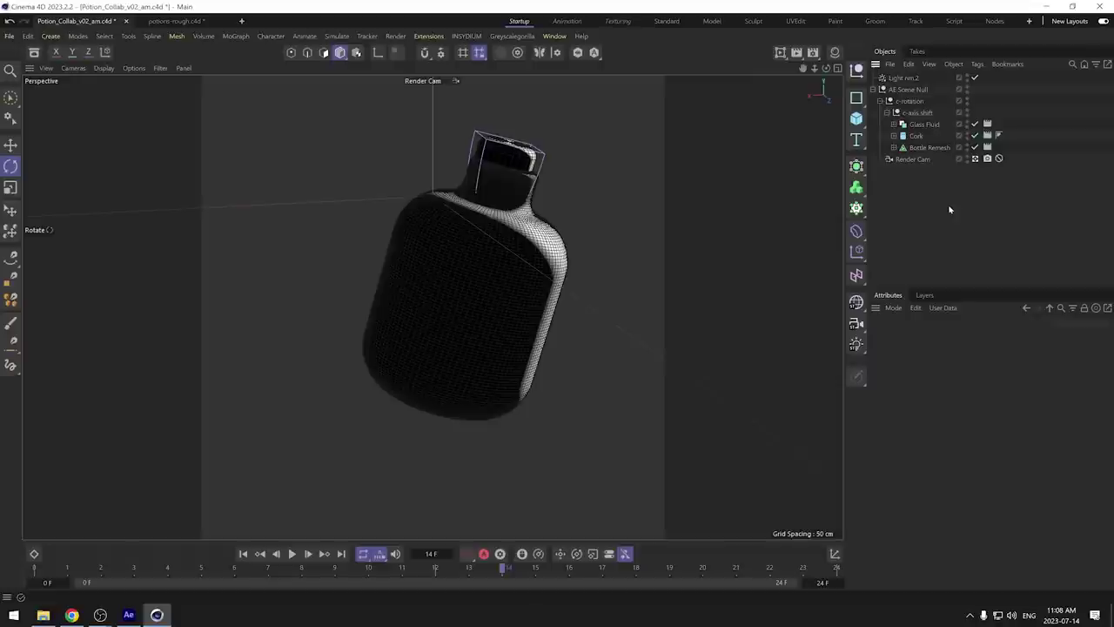
Enable Multi-Pass in the render settings and add an Object Buffer pass
{"action": "left_click", "coordinate": [813, 53]}
{"action": "left_click", "coordinate": [458, 167]}
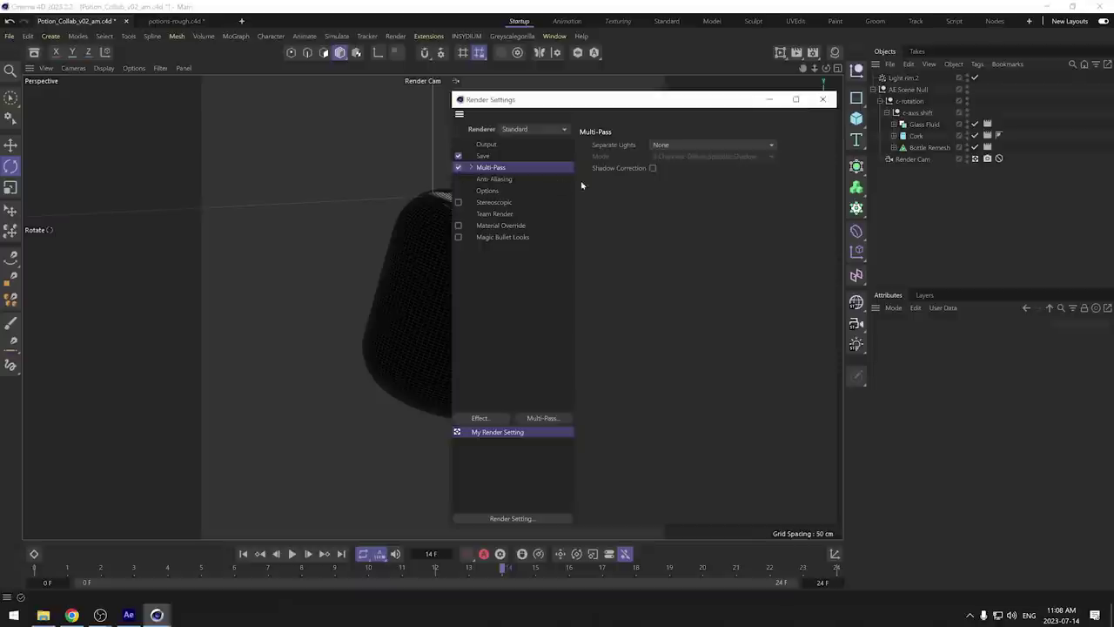
{"action": "left_click", "coordinate": [538, 418]}
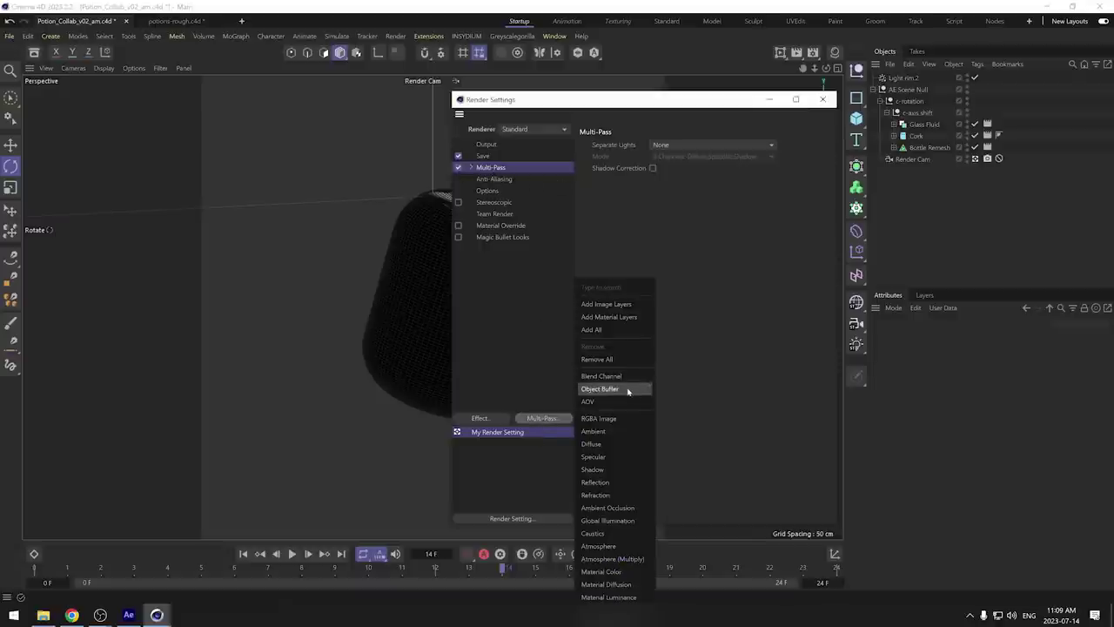
{"action": "left_click", "coordinate": [626, 390]}
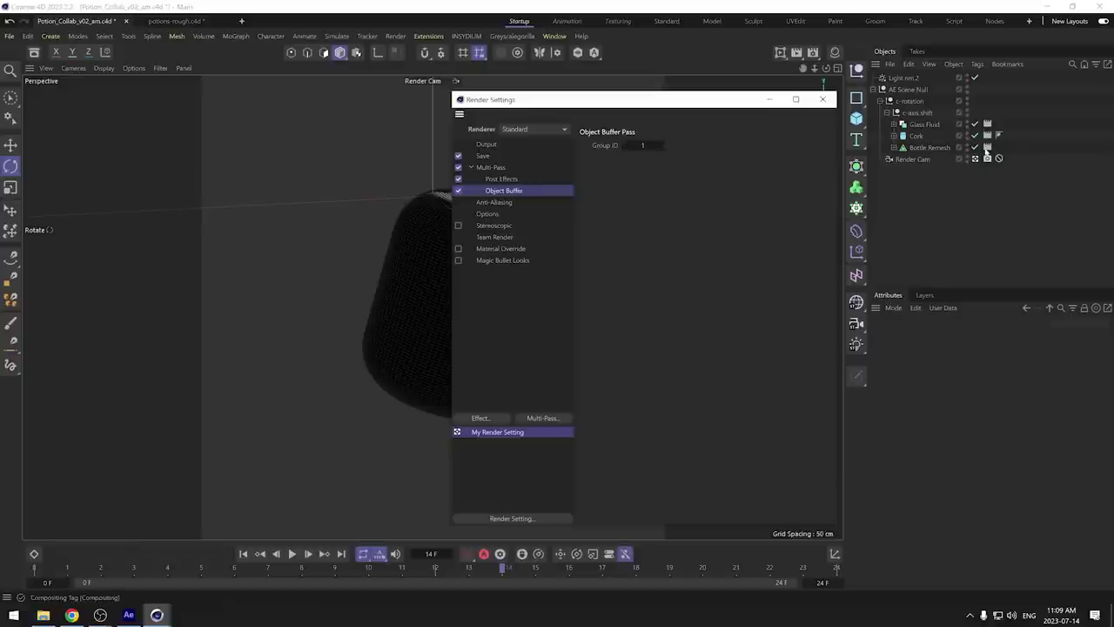
Rename the Object Buffer pass with group ID 1 as Bottle
{"action": "double_click", "coordinate": [516, 191]}
{"action": "type", "text": "Bo"}
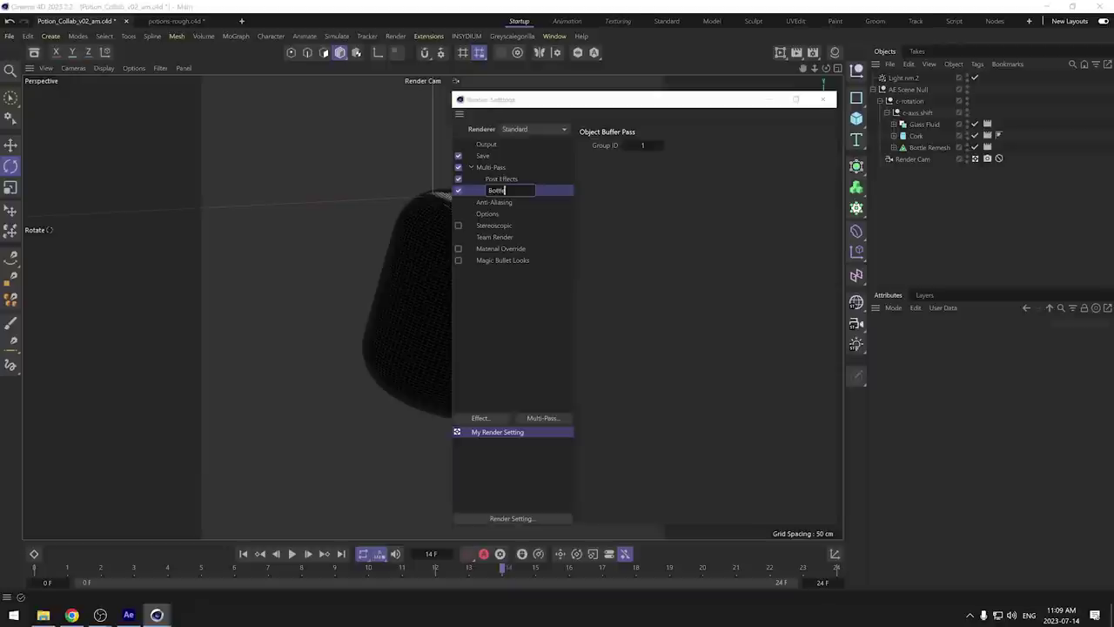
{"action": "type", "text": "ttle"}
{"action": "key", "text": "Return"}
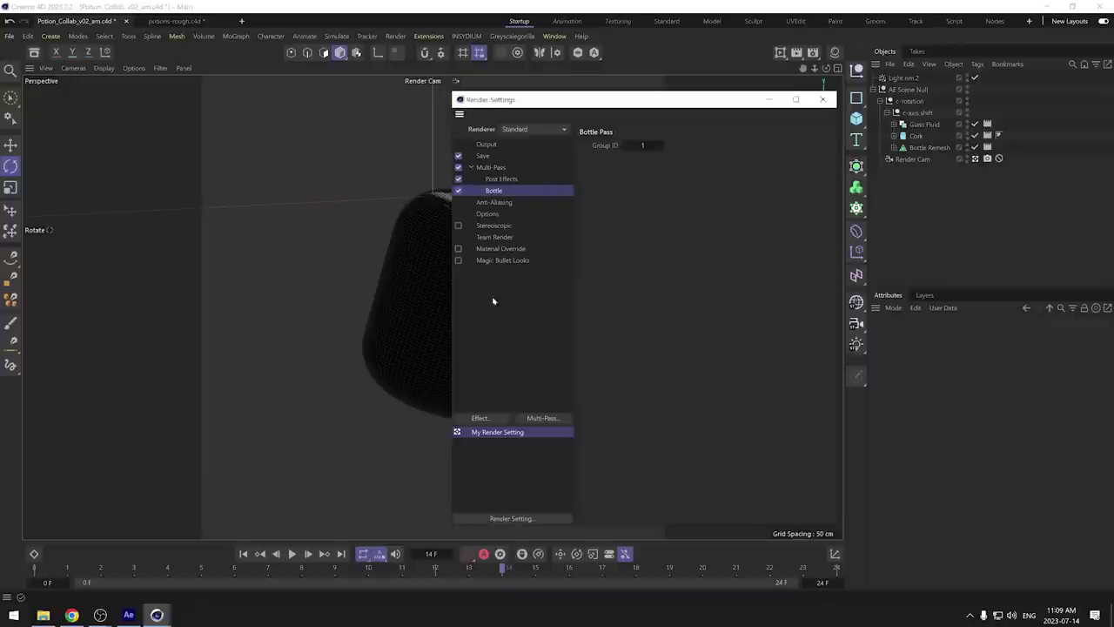
Add a second Object Buffer pass under Multi-Pass, rename it Cork and set its group ID to 2
{"action": "left_click", "coordinate": [492, 168]}
{"action": "left_click", "coordinate": [553, 418]}
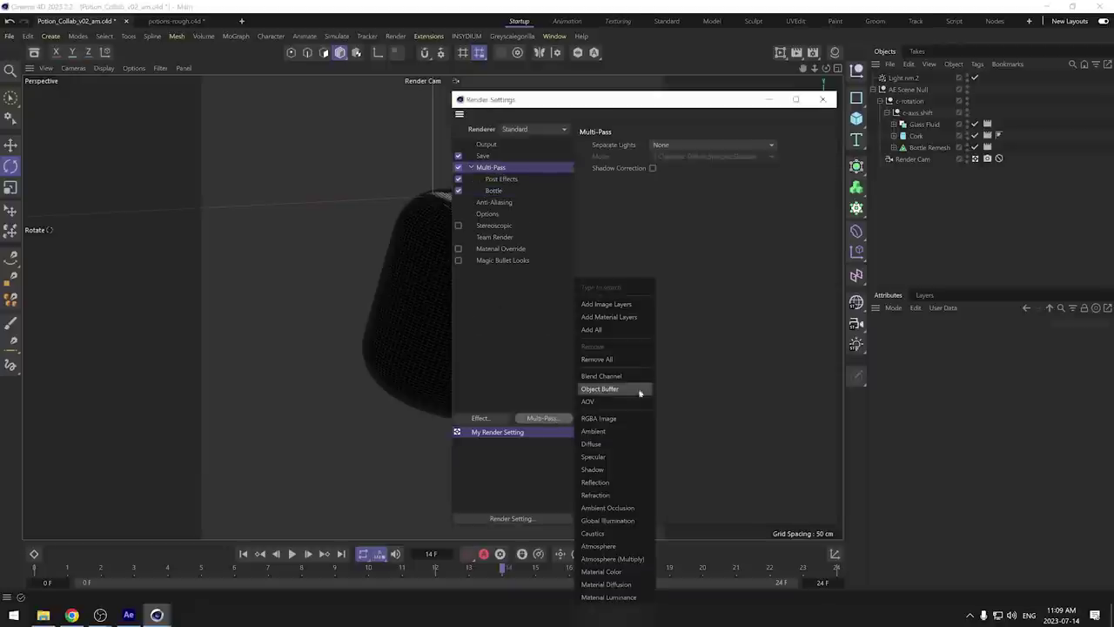
{"action": "left_click", "coordinate": [632, 389]}
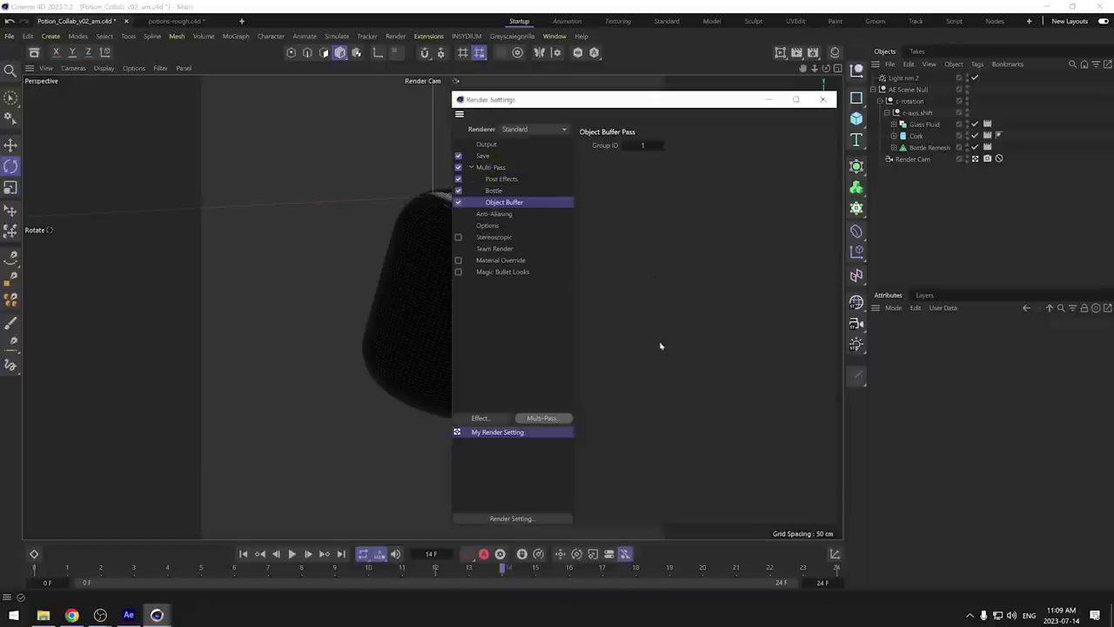
{"action": "double_click", "coordinate": [492, 202]}
{"action": "type", "text": "C"}
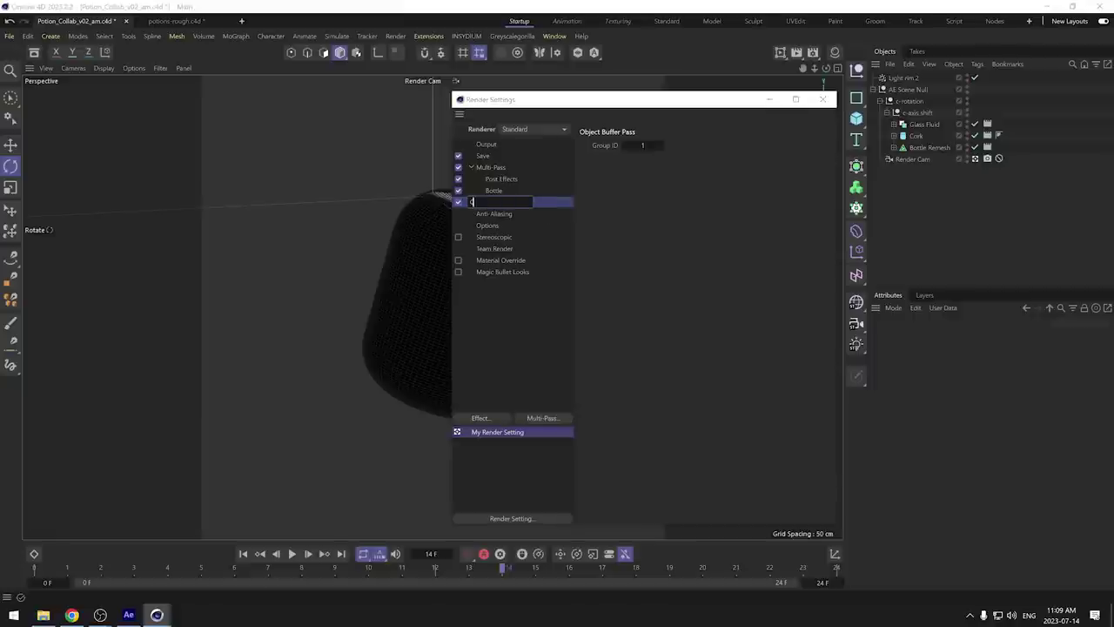
{"action": "type", "text": "ork"}
{"action": "left_click", "coordinate": [519, 343]}
{"action": "left_click", "coordinate": [492, 202]}
{"action": "left_click", "coordinate": [663, 144]}
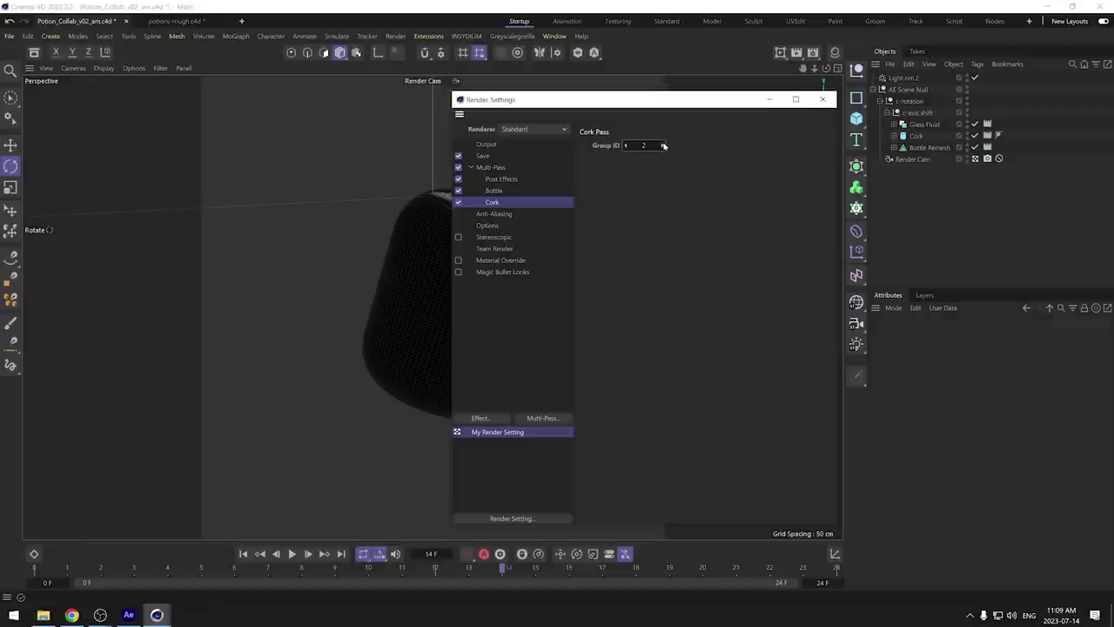
Add a third Object Buffer pass under Multi-Pass, rename it Water and set its group ID to 3
{"action": "left_click", "coordinate": [496, 168]}
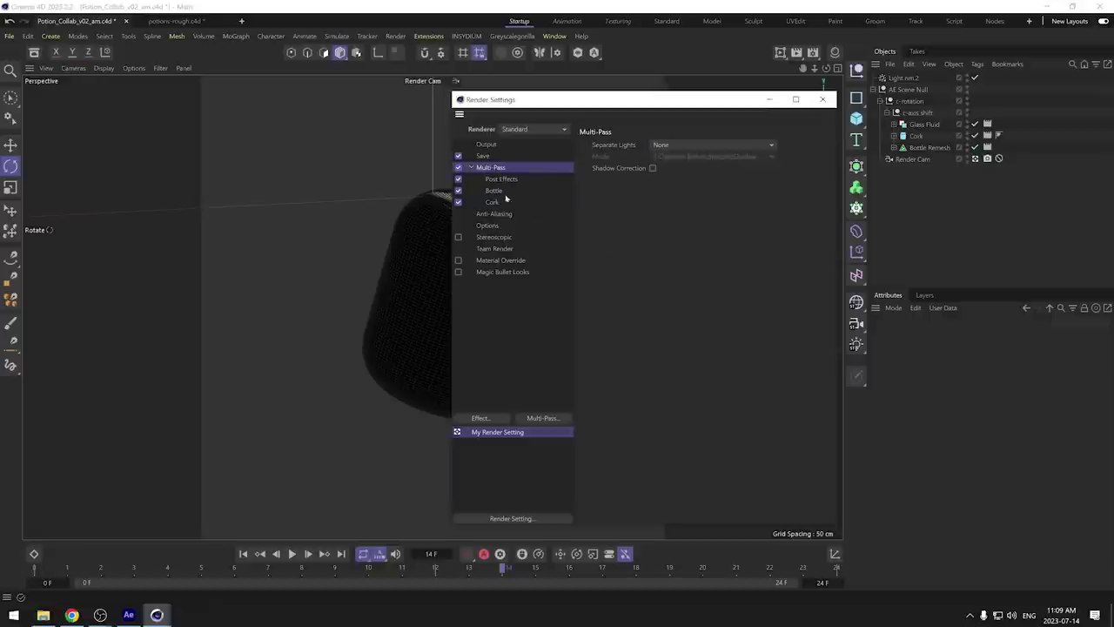
{"action": "left_click", "coordinate": [541, 417]}
{"action": "left_click", "coordinate": [620, 376]}
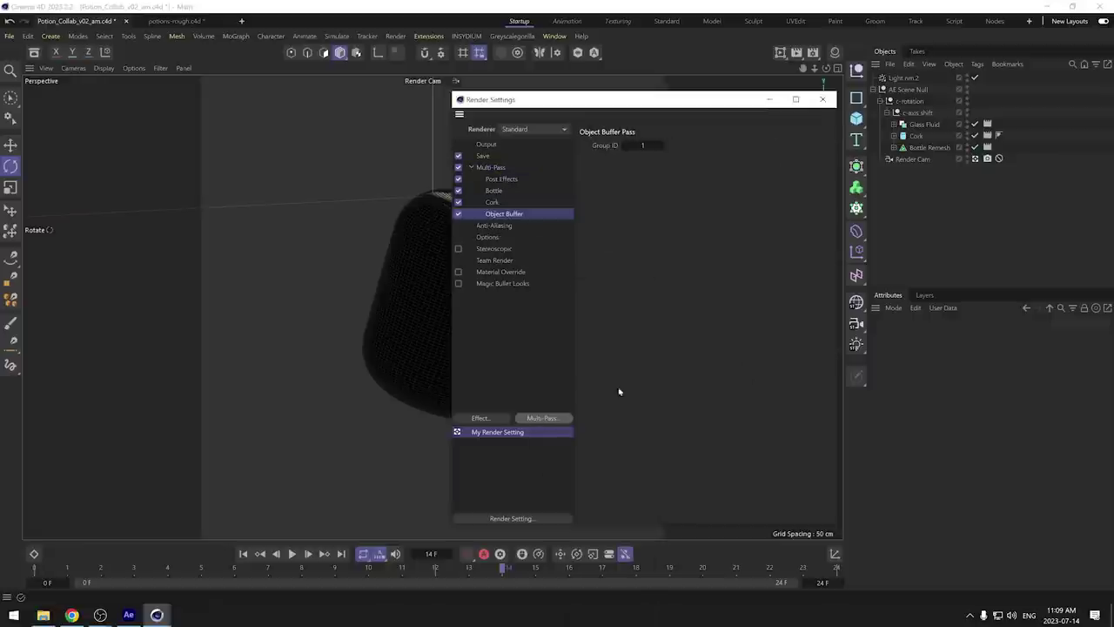
{"action": "double_click", "coordinate": [506, 214]}
{"action": "type", "text": "Wa"}
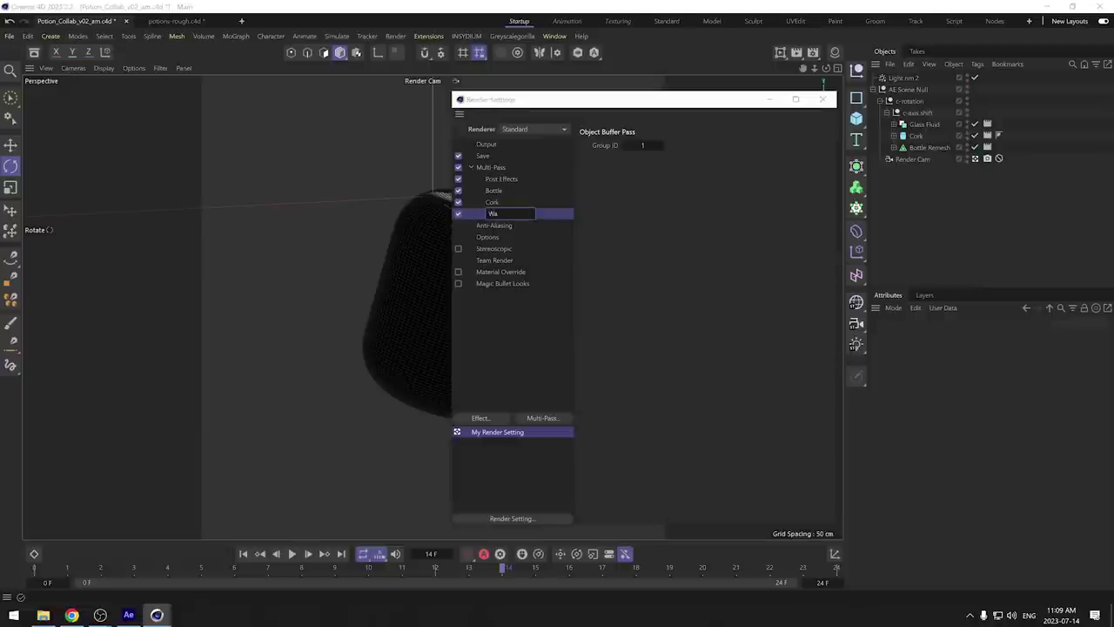
{"action": "type", "text": "ter"}
{"action": "key", "text": "Return"}
{"action": "left_click", "coordinate": [646, 144]}
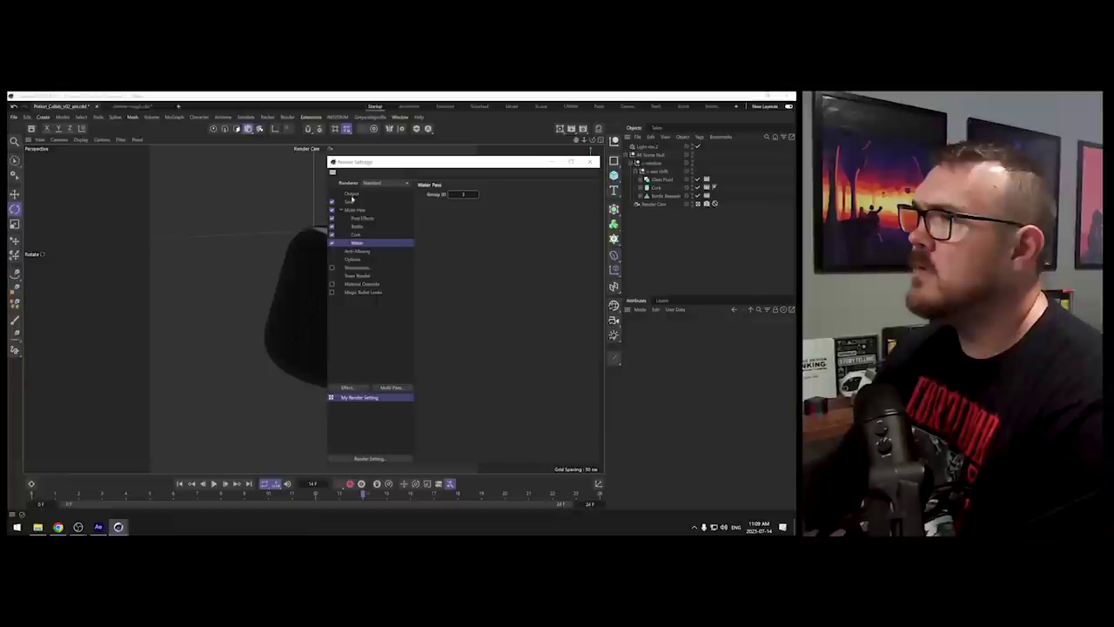
Enable saving of the multi-pass image and set its format to PNG
{"action": "left_click", "coordinate": [498, 154]}
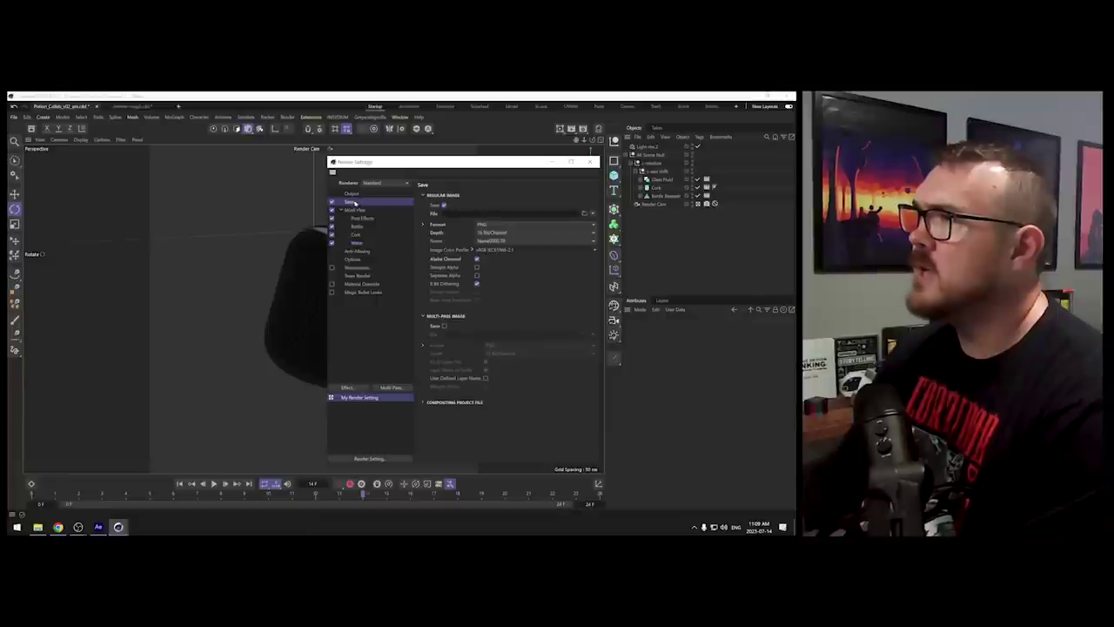
{"action": "left_click", "coordinate": [444, 325]}
{"action": "left_click", "coordinate": [498, 347]}
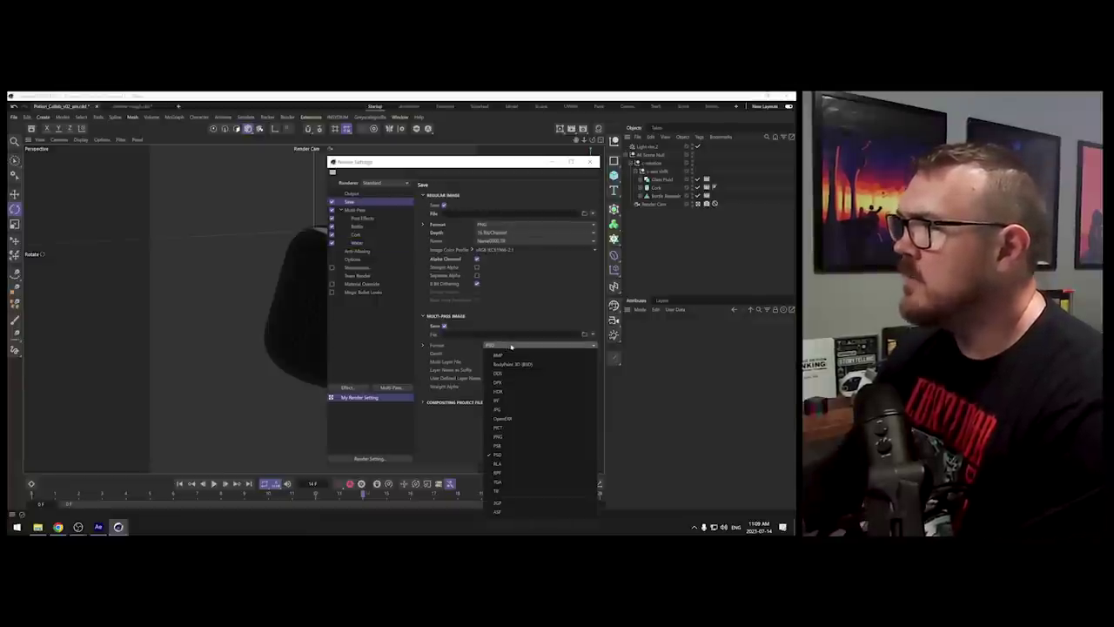
{"action": "left_click", "coordinate": [522, 436]}
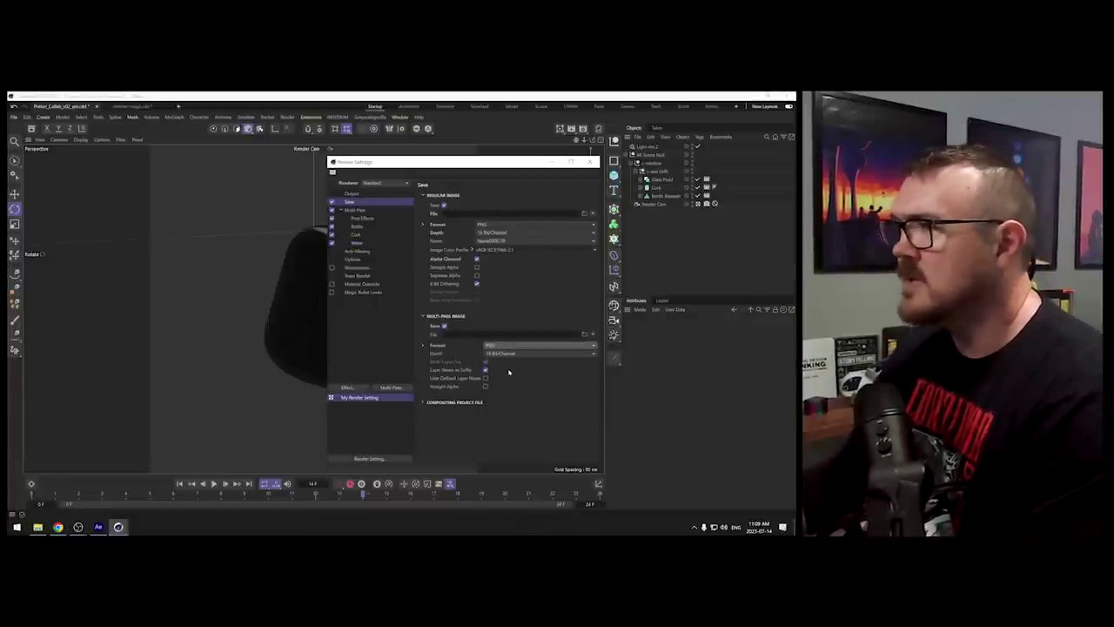
Set the regular image's output file name to the project name token followed by an underscore ($prj_)
{"action": "left_click", "coordinate": [549, 213]}
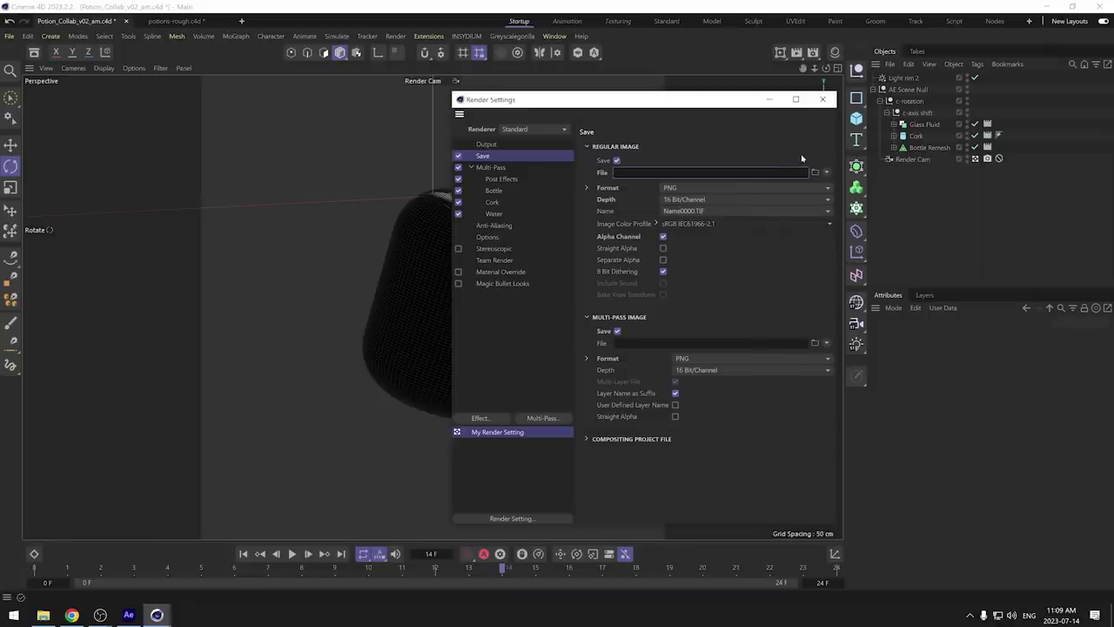
{"action": "left_click", "coordinate": [827, 172]}
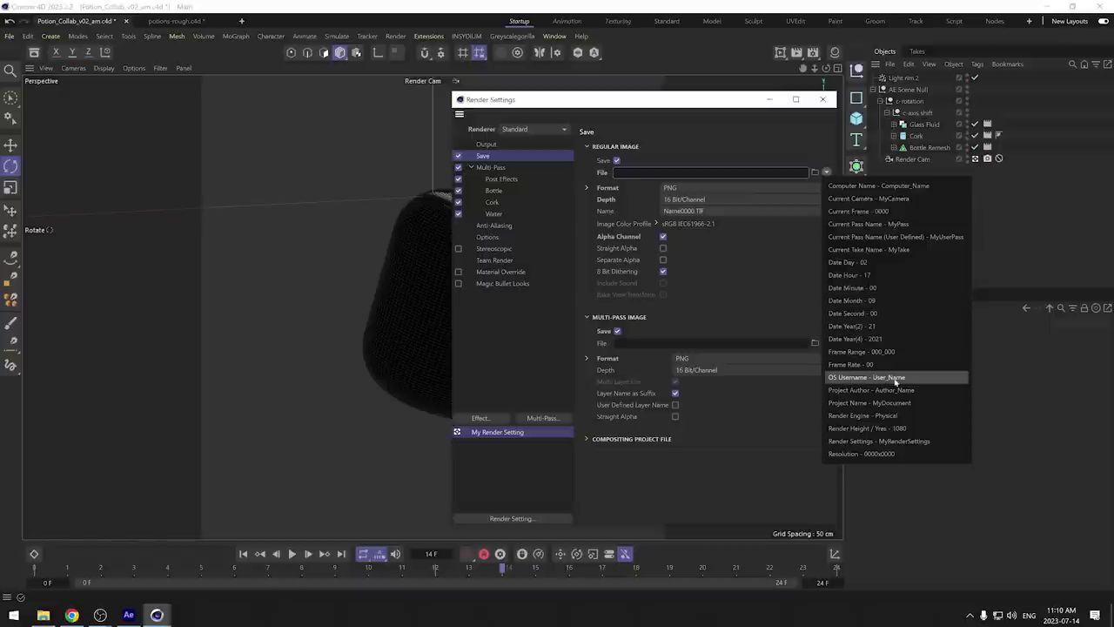
{"action": "left_click", "coordinate": [834, 404]}
{"action": "type", "text": "_"}
{"action": "key", "text": "Tab"}
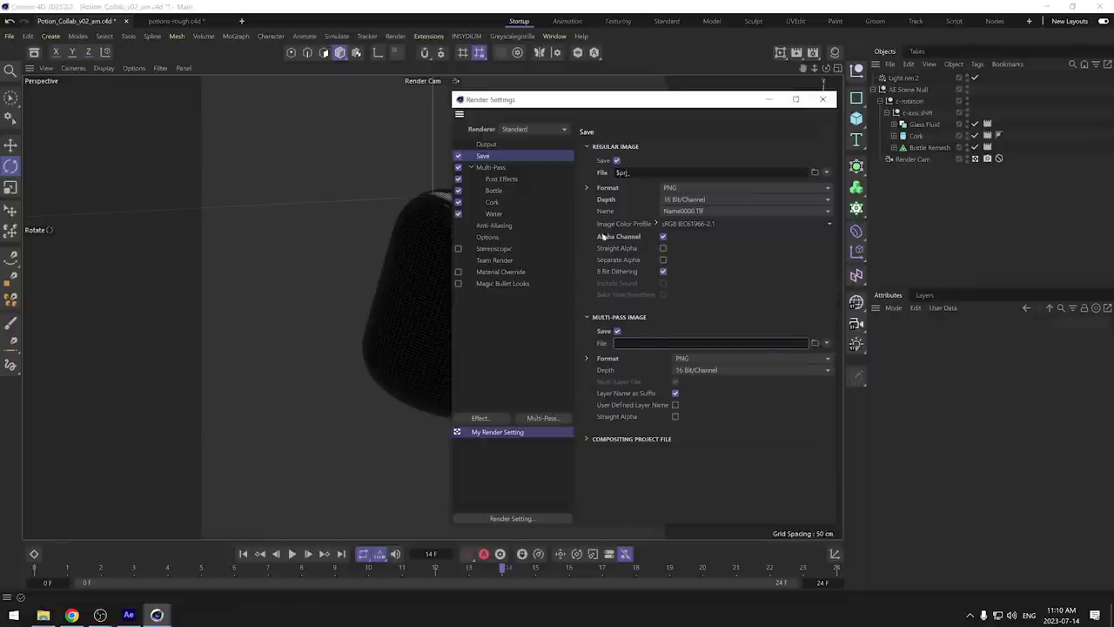
Build the multi-pass image's file name from the project name and current pass name tokens, separated by an underscore
{"action": "left_click", "coordinate": [827, 343]}
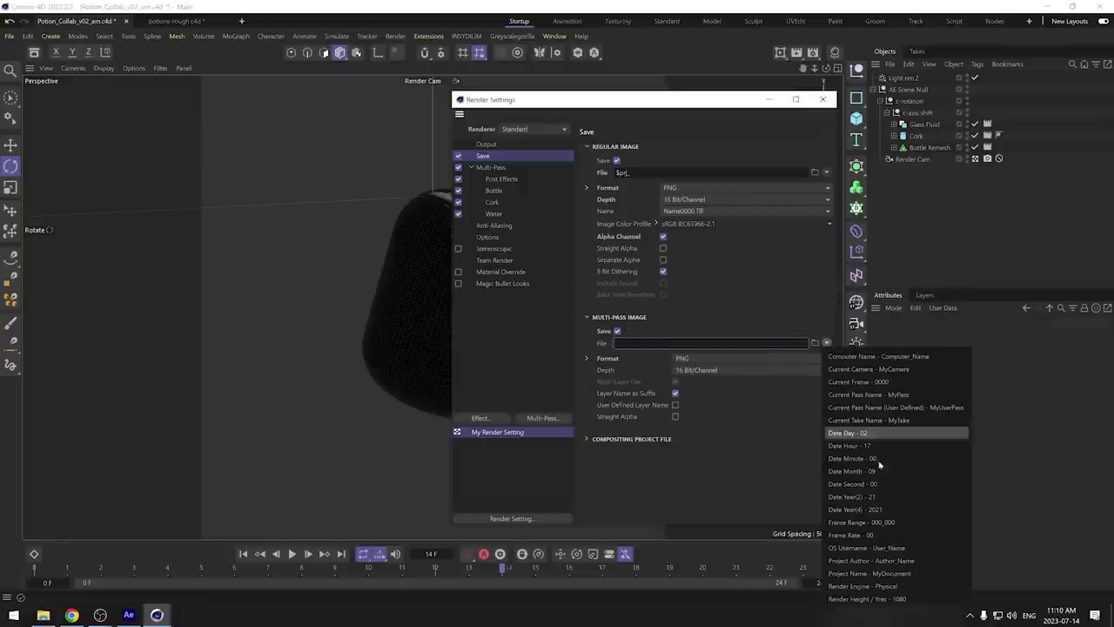
{"action": "left_click", "coordinate": [909, 573]}
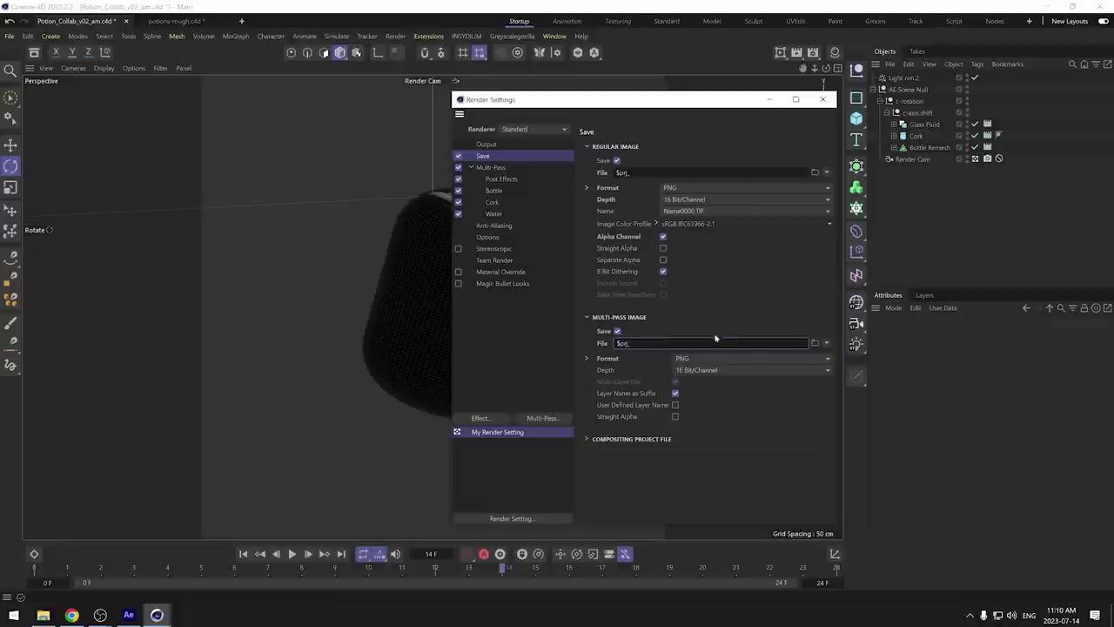
{"action": "left_click", "coordinate": [826, 343]}
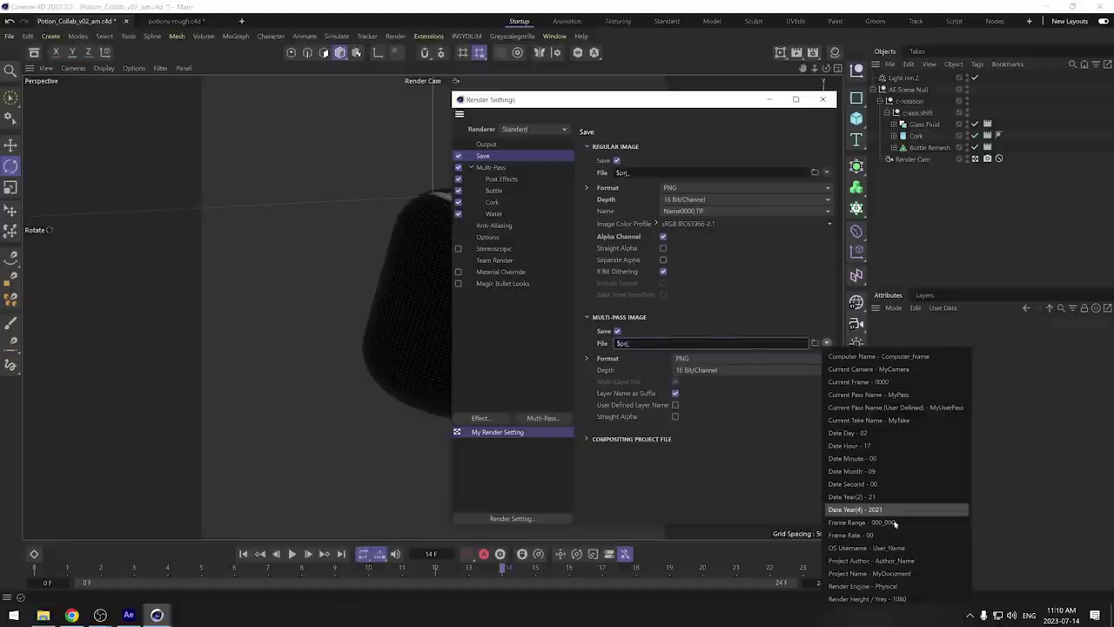
{"action": "left_click", "coordinate": [914, 394]}
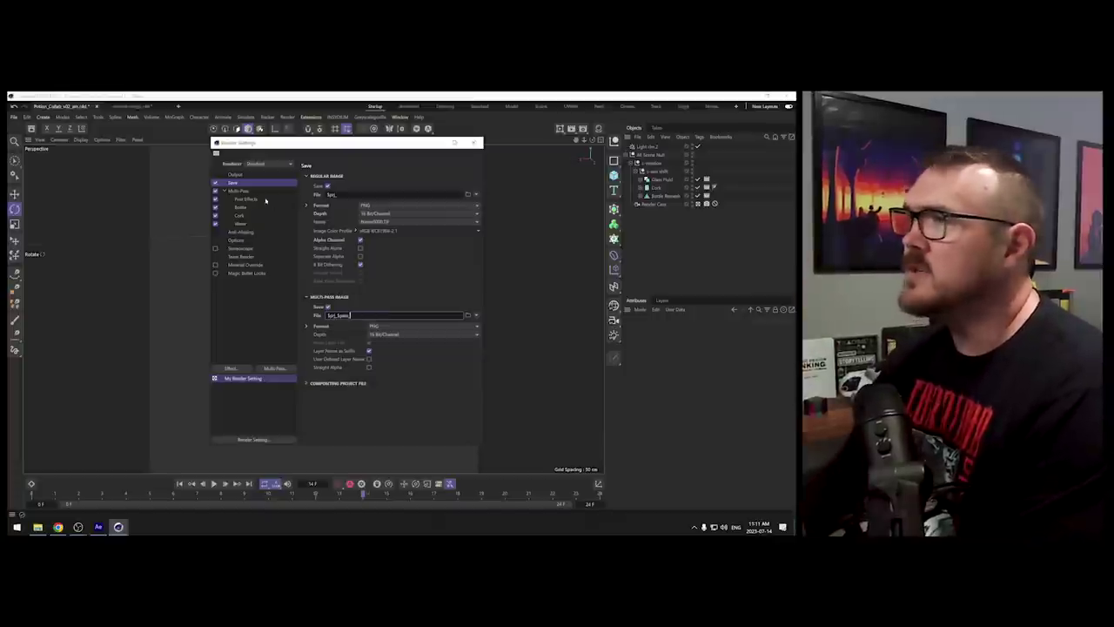
Set the output frame range to Current Frame and render the scene to the Picture Viewer
{"action": "left_click", "coordinate": [235, 175]}
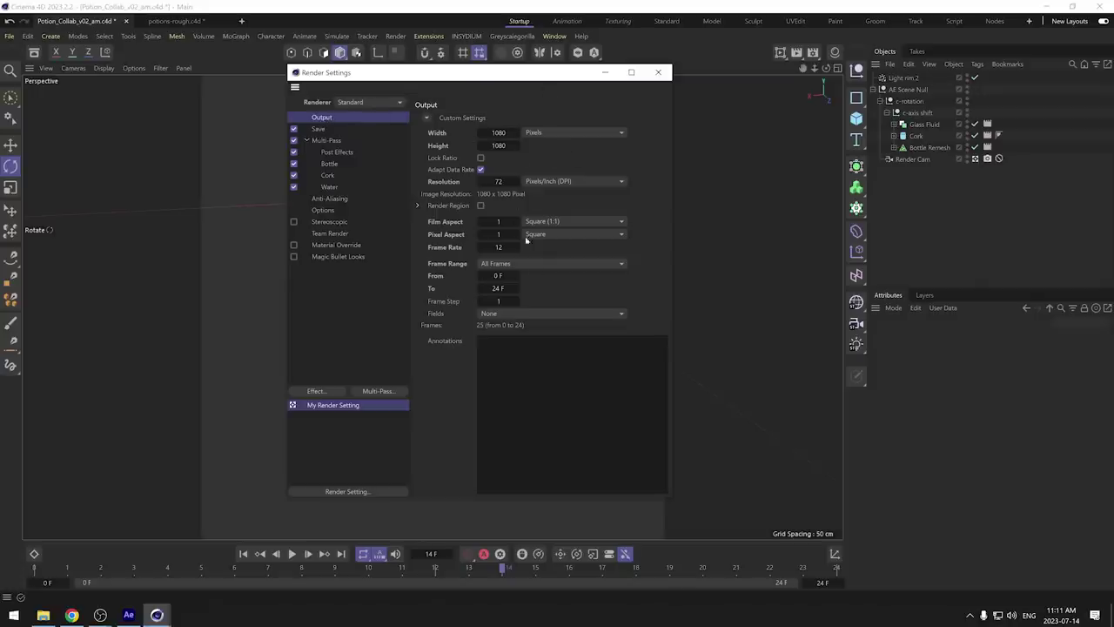
{"action": "left_click", "coordinate": [512, 265]}
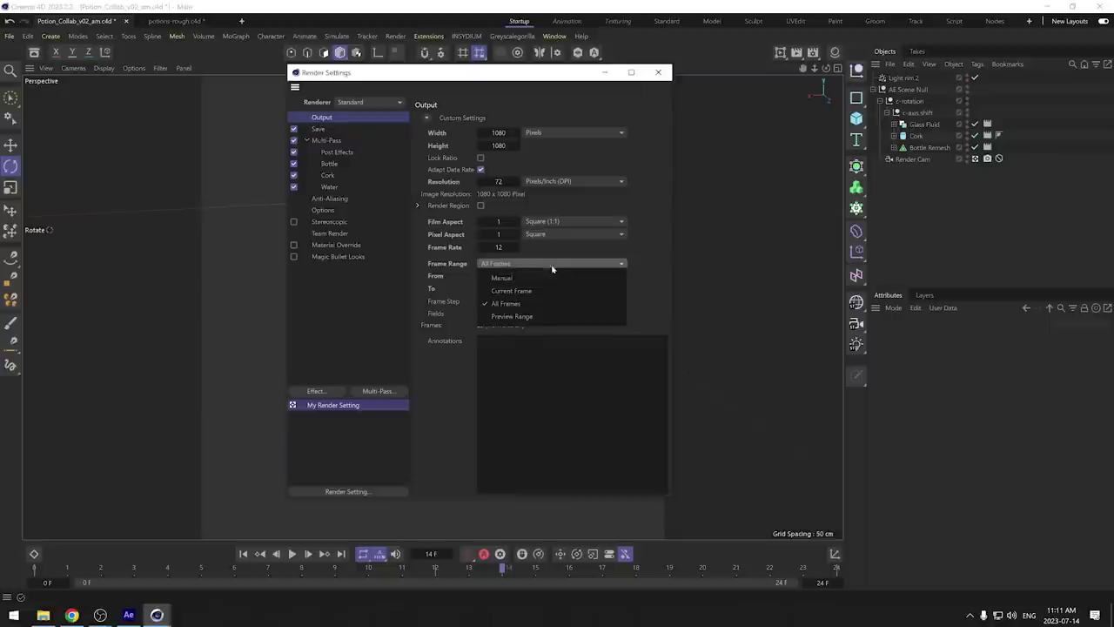
{"action": "left_click", "coordinate": [540, 290]}
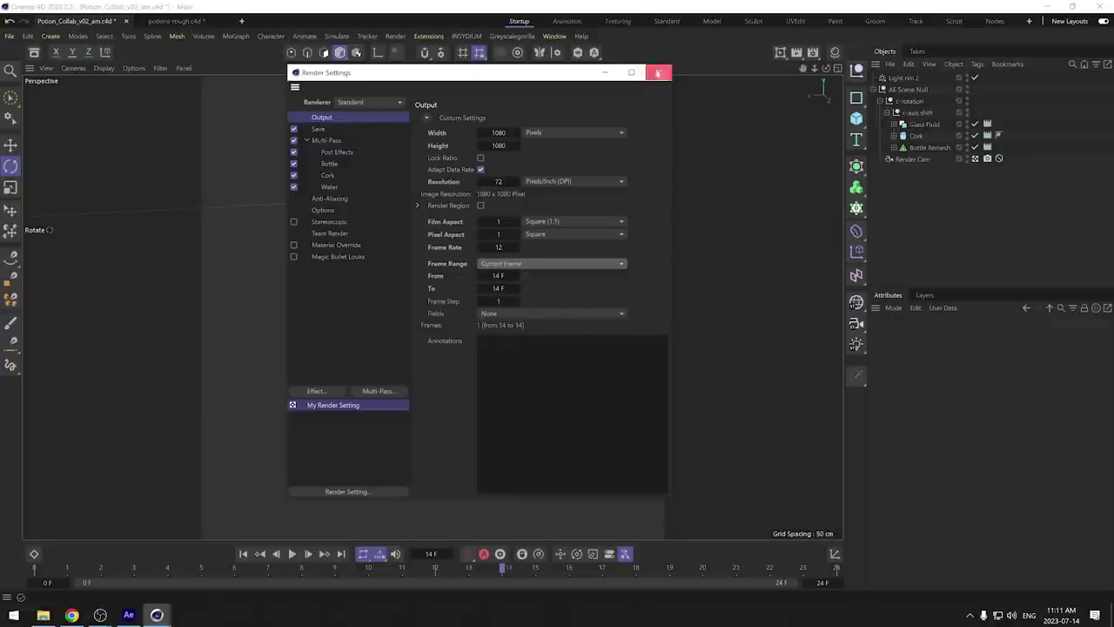
{"action": "left_click", "coordinate": [658, 71]}
{"action": "left_click", "coordinate": [799, 54]}
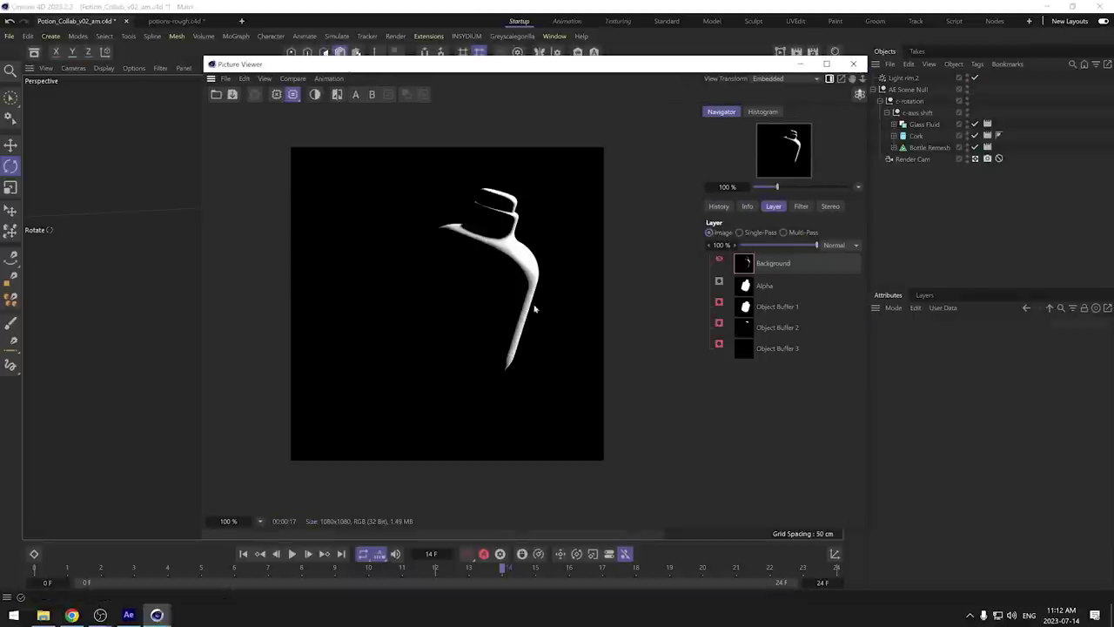
Inspect the Alpha layer and Object Buffers 1, 2 and 3 one by one in Single-Pass view, and close the render viewer
{"action": "left_click", "coordinate": [751, 293]}
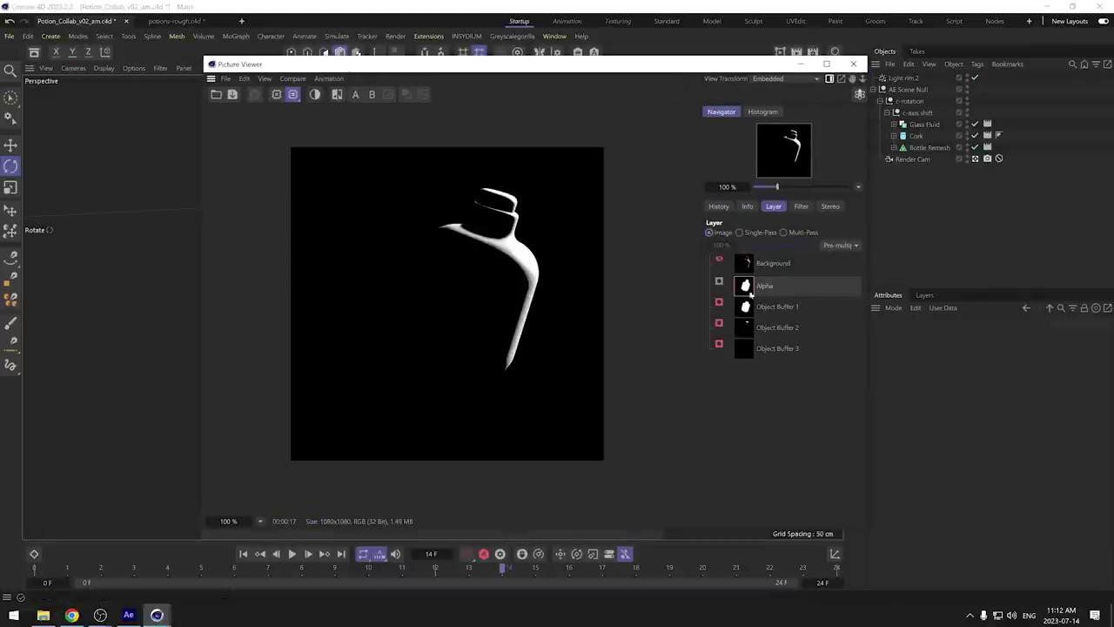
{"action": "left_click", "coordinate": [739, 232]}
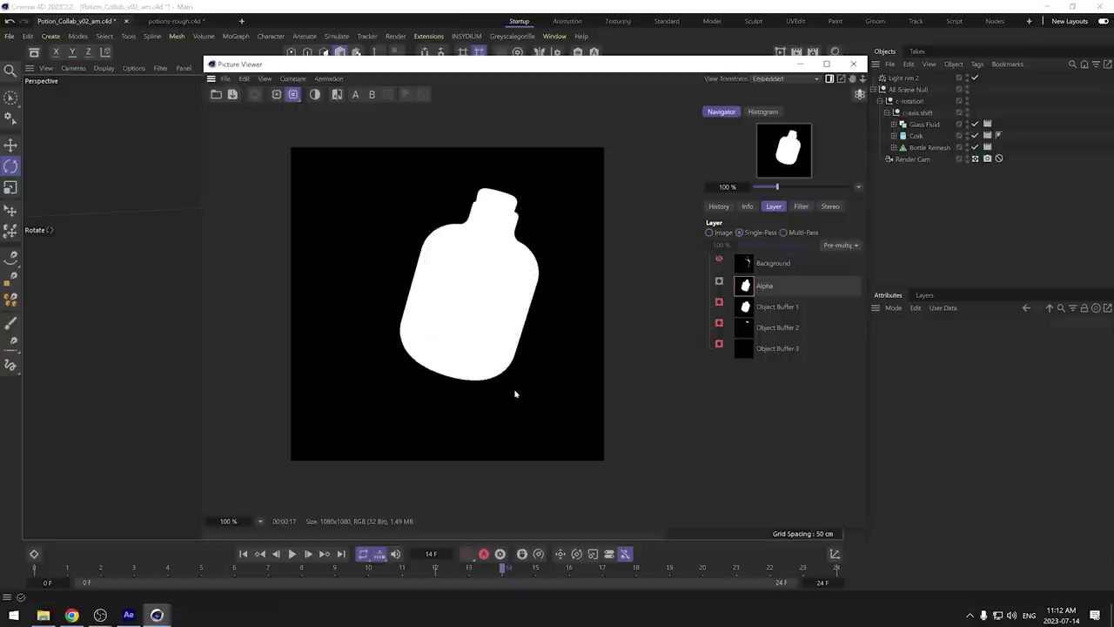
{"action": "left_click", "coordinate": [779, 310]}
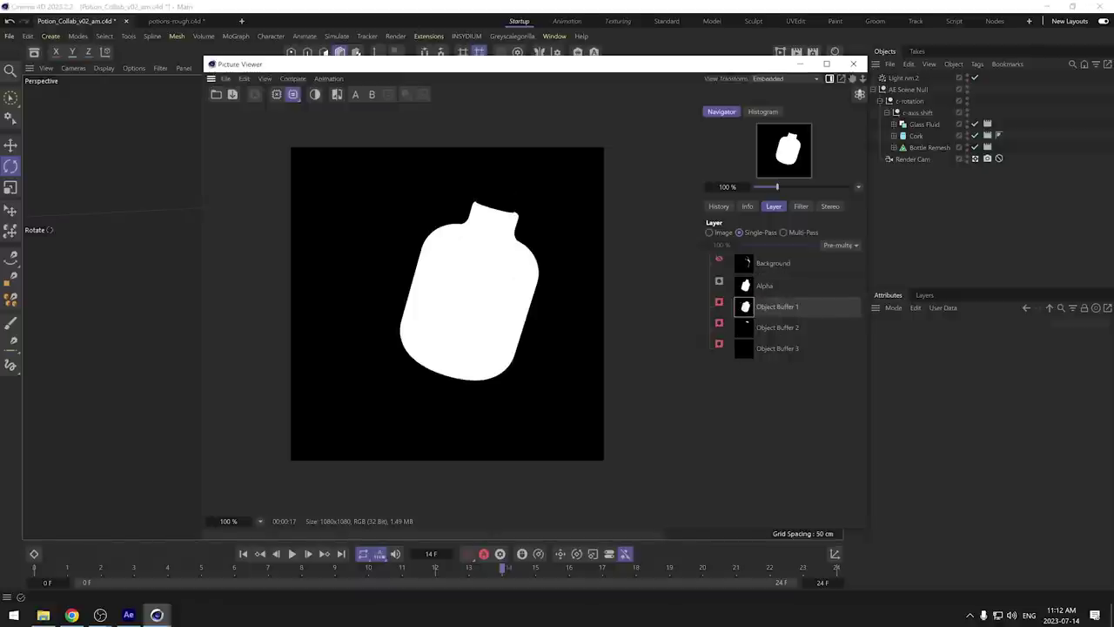
{"action": "left_click", "coordinate": [740, 328]}
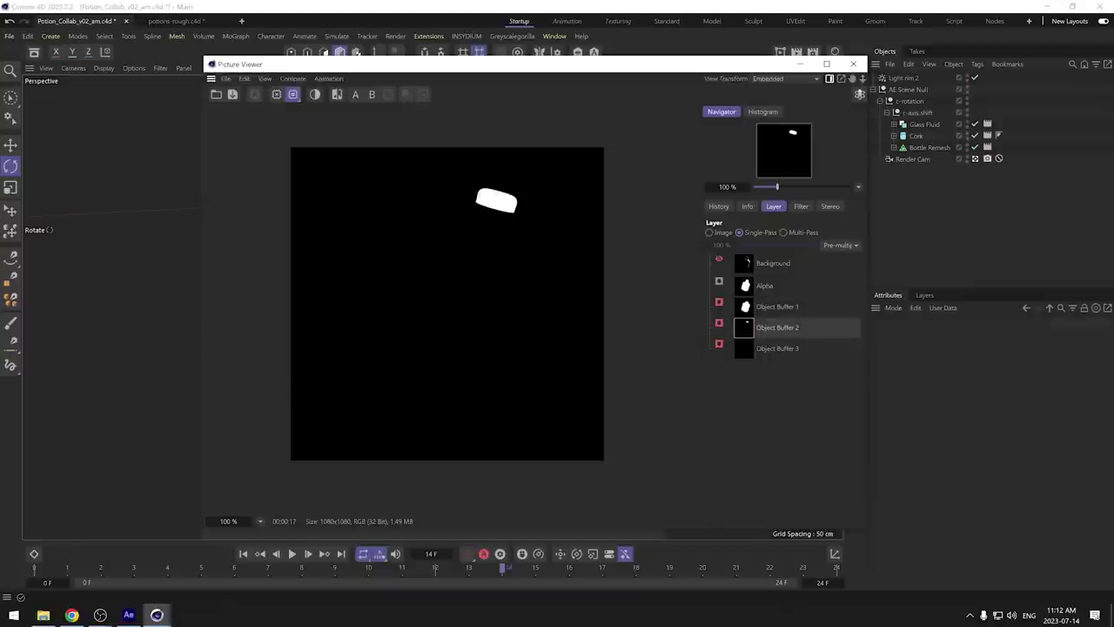
{"action": "left_click", "coordinate": [742, 348]}
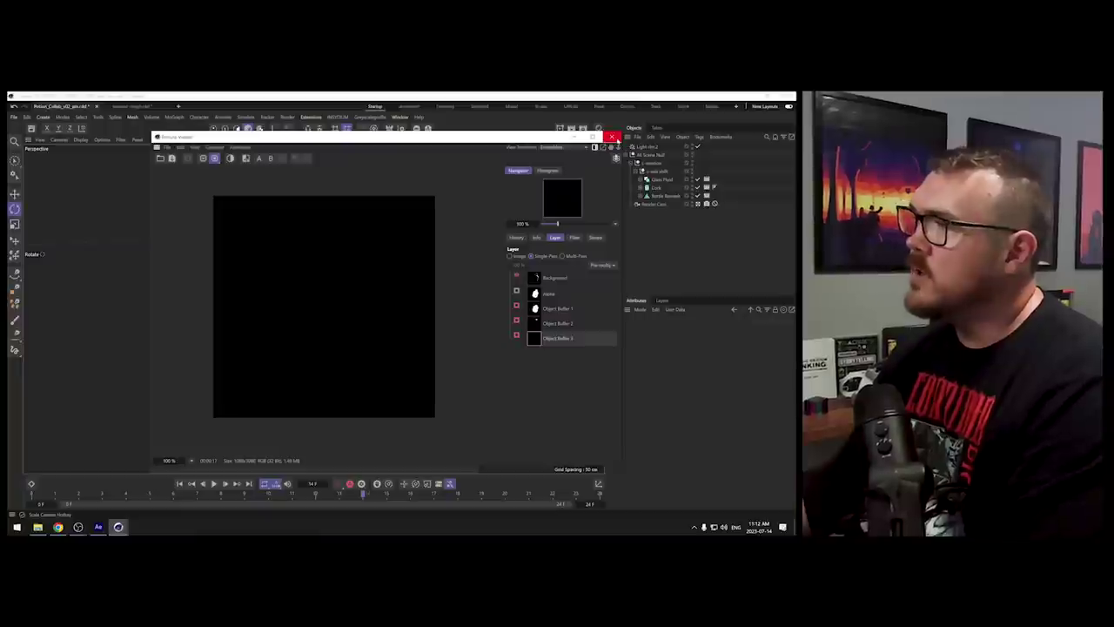
{"action": "left_click", "coordinate": [613, 136]}
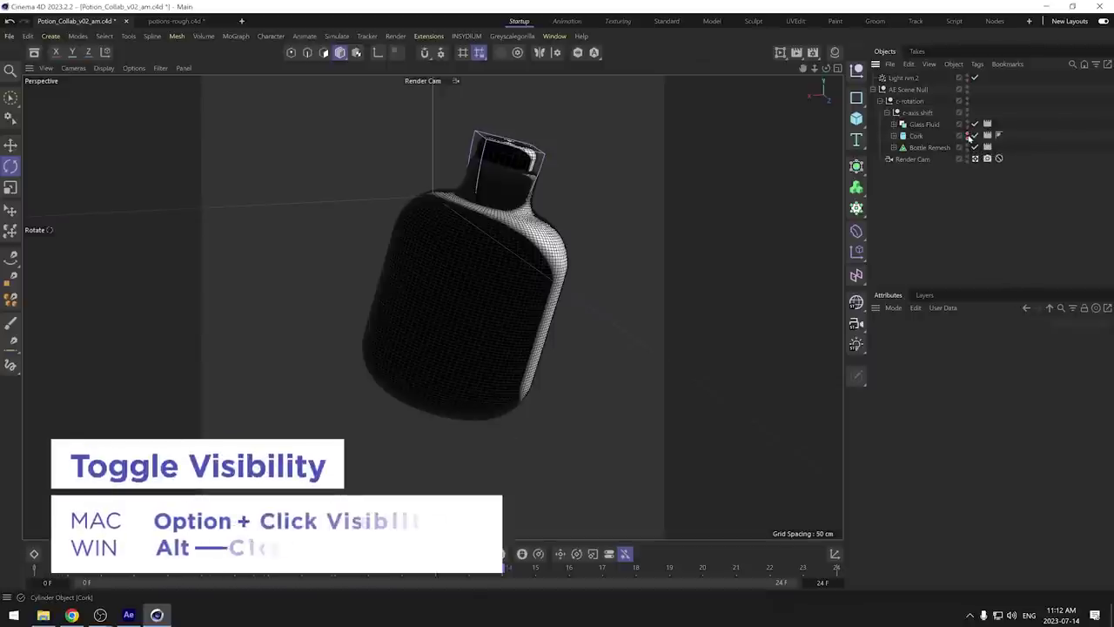
Hide Cork and Bottle Remesh in viewport and render, re-render the frame overwriting the existing files, and show the render history
{"action": "left_click", "coordinate": [967, 135], "text": "alt"}
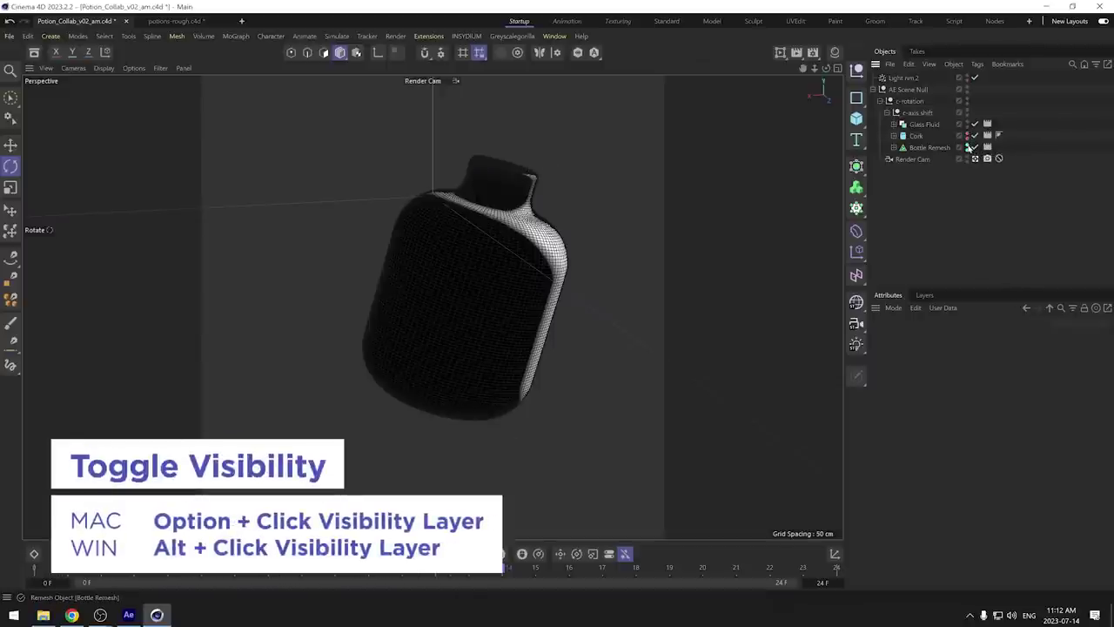
{"action": "left_click", "coordinate": [967, 147], "text": "alt"}
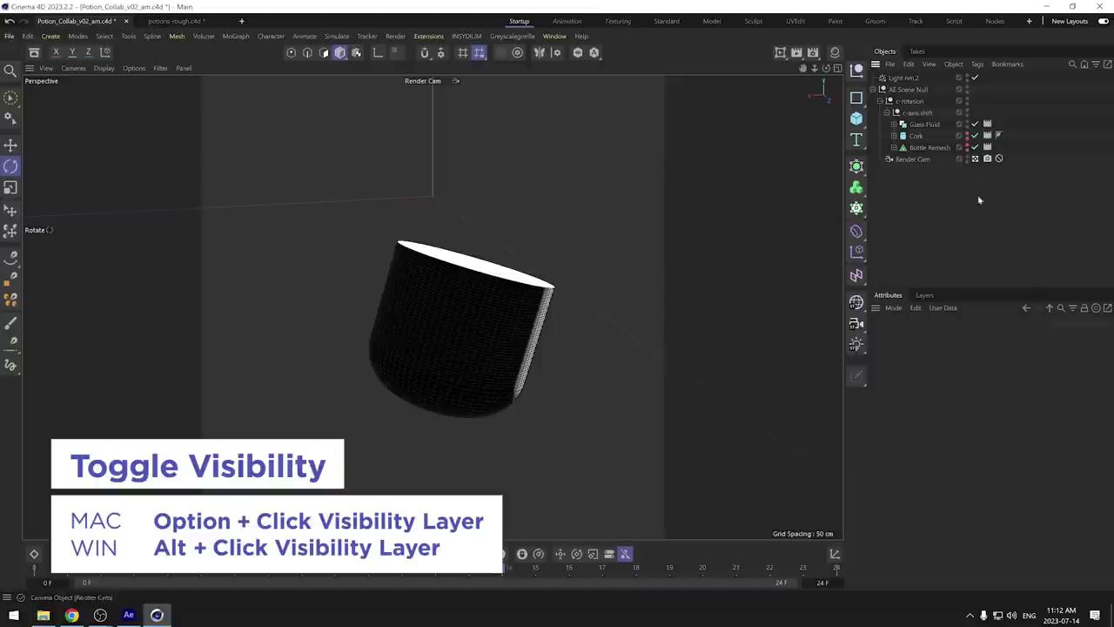
{"action": "left_click", "coordinate": [802, 57]}
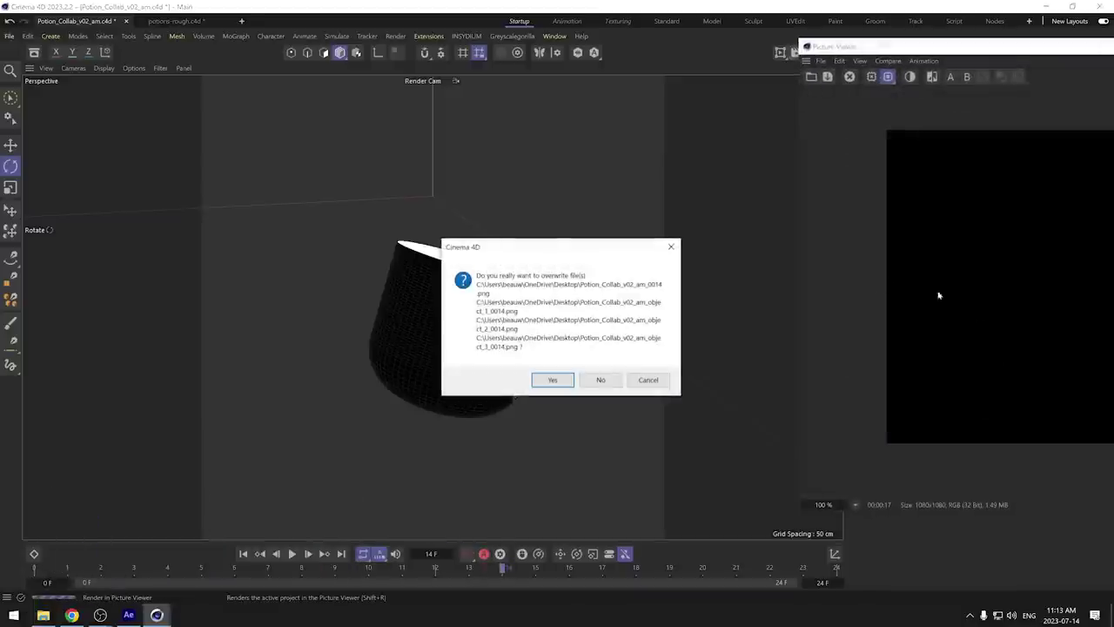
{"action": "key", "text": "Return"}
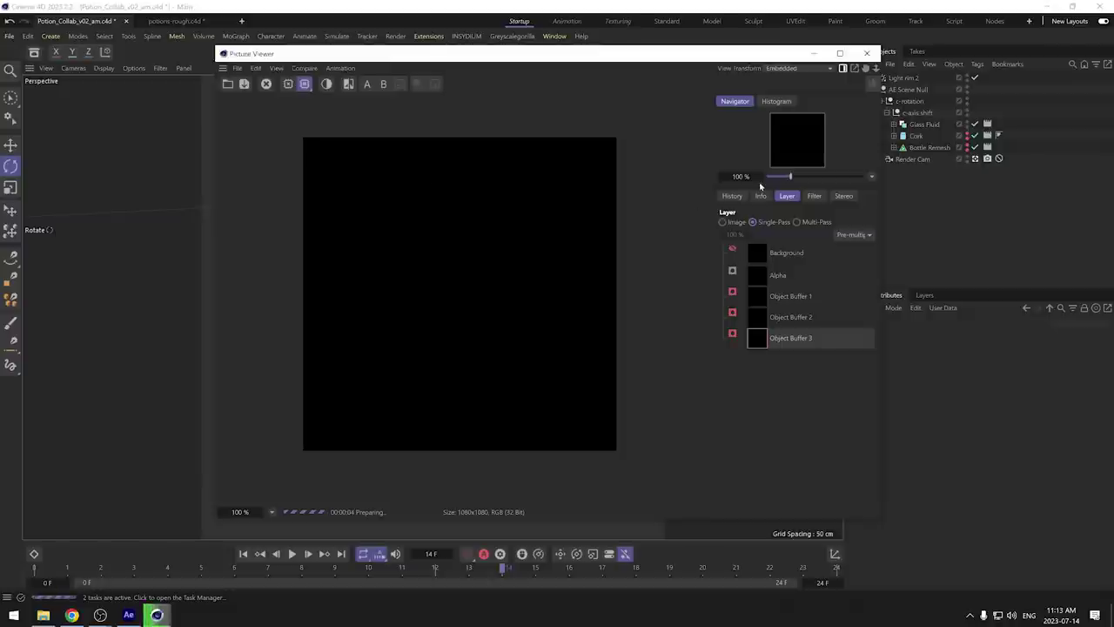
{"action": "left_click", "coordinate": [732, 195]}
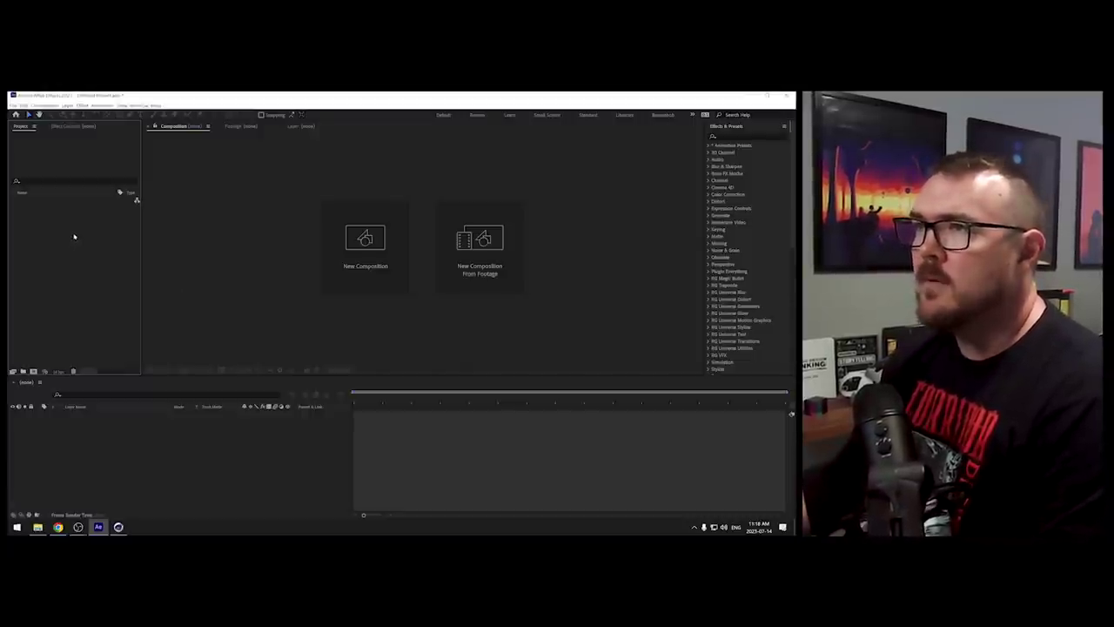
Import the Potion_Collab_v02_am PNG sequence starting at frame 0000 from the desktop's Render folder
{"action": "key", "text": "ctrl+i"}
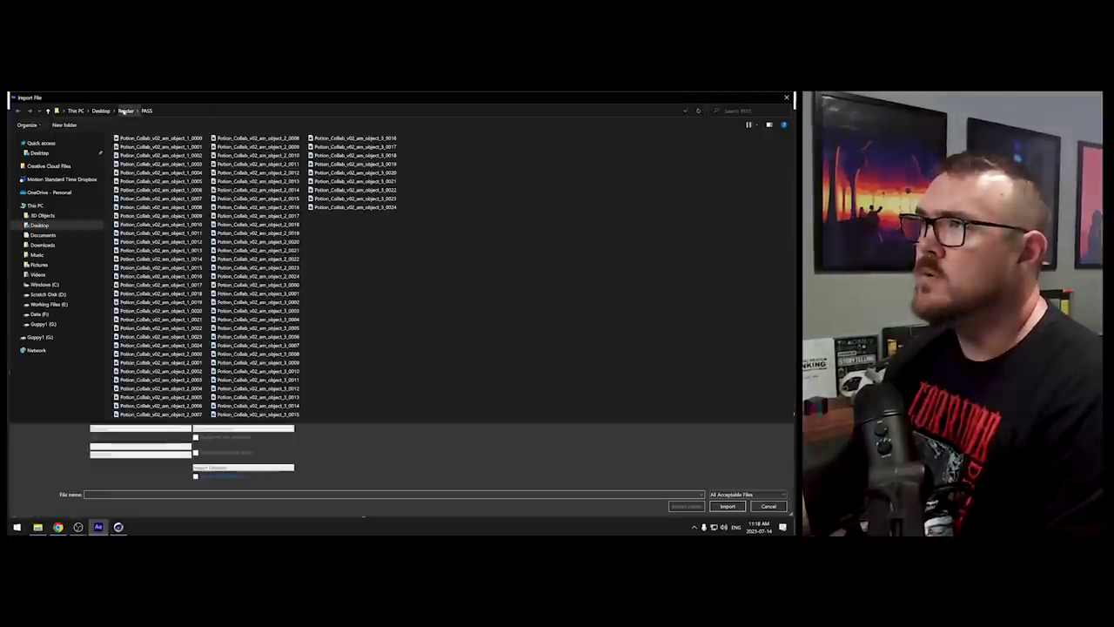
{"action": "left_click", "coordinate": [154, 157]}
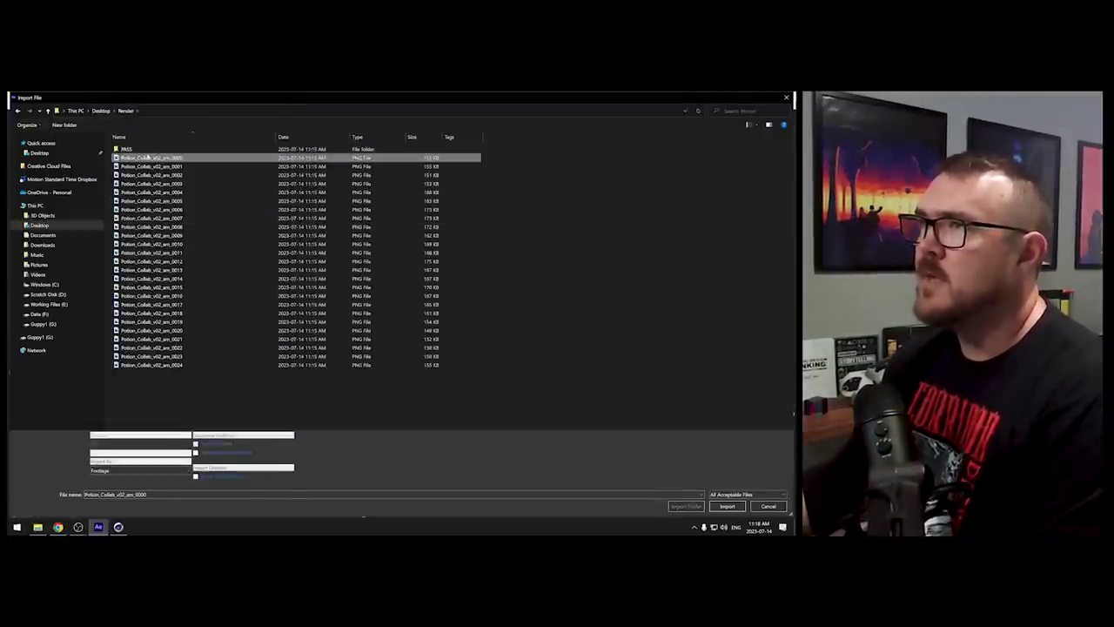
{"action": "left_click", "coordinate": [726, 505]}
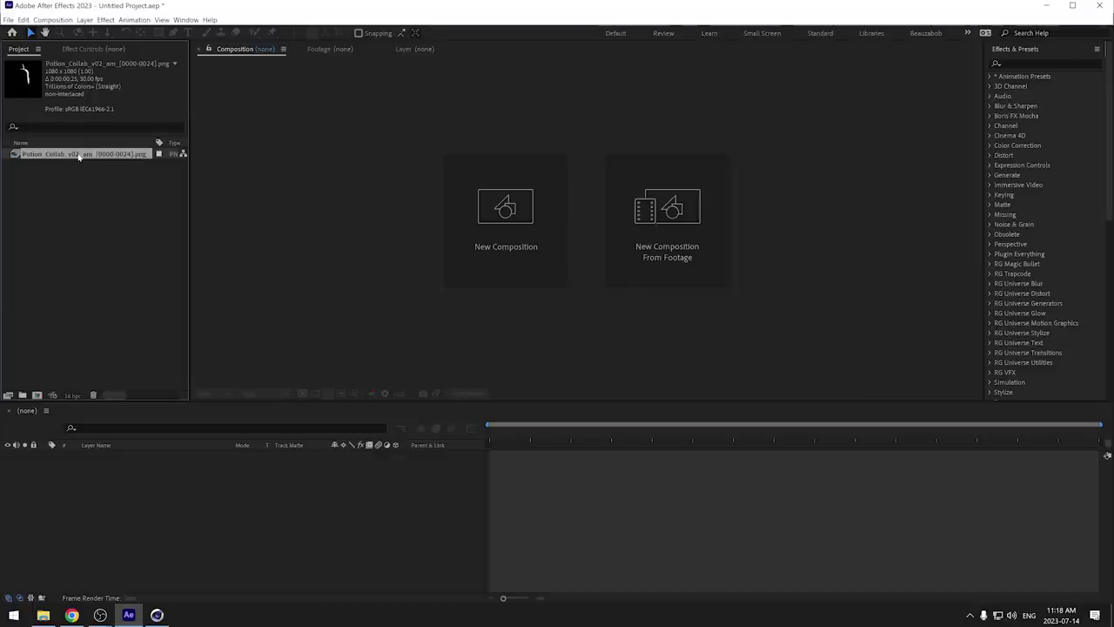
Interpret the imported Potion_Collab_v02_am sequence with an assumed frame rate of 12 frames per second
{"action": "right_click", "coordinate": [83, 153]}
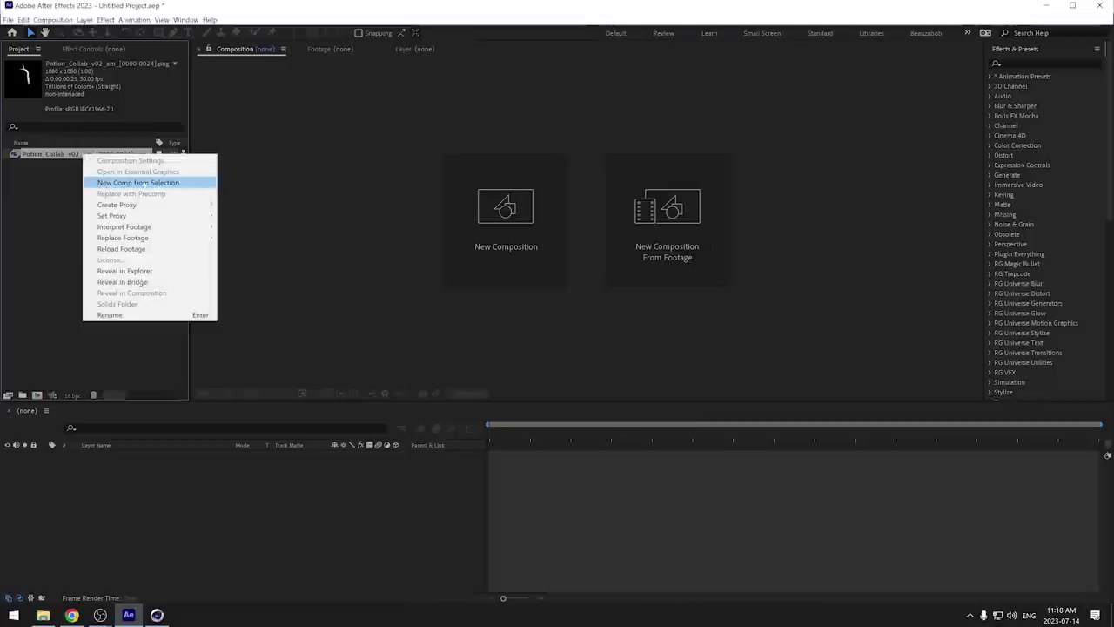
{"action": "mouse_move", "coordinate": [196, 238]}
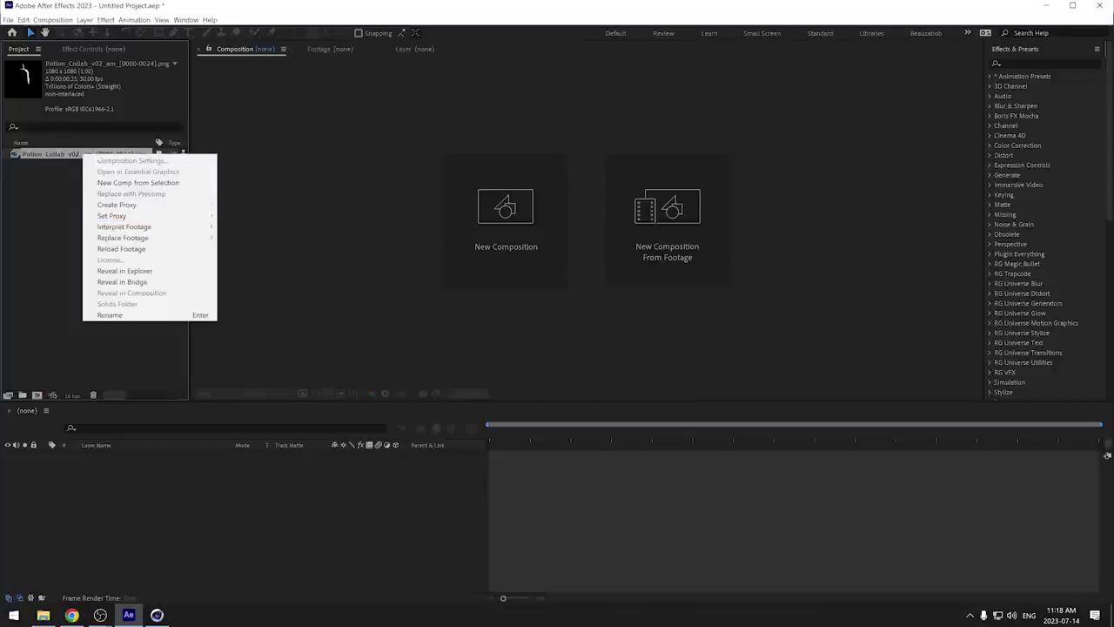
{"action": "left_click", "coordinate": [242, 226]}
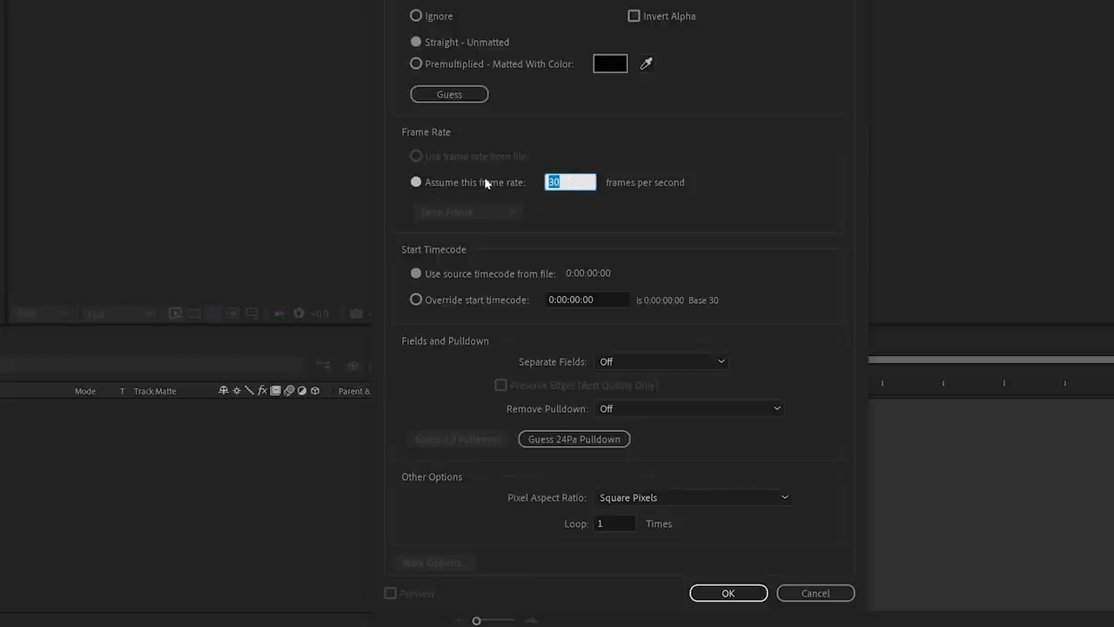
{"action": "type", "text": "12"}
{"action": "left_click", "coordinate": [742, 593]}
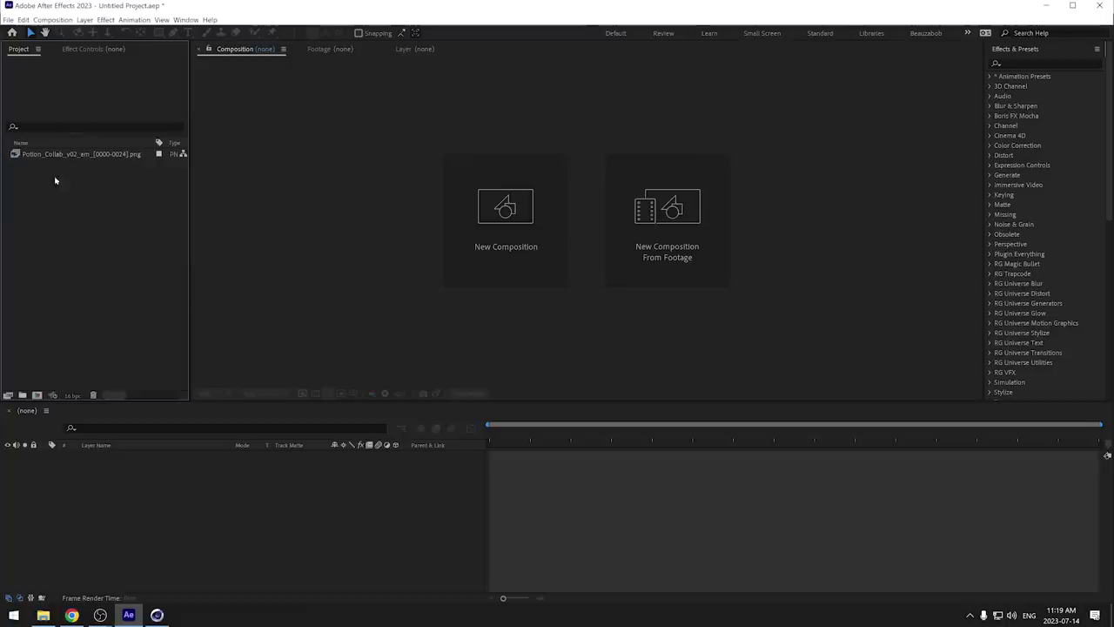
Create a composition from the Potion_Collab_v02_am sequence and preview its playback
{"action": "left_click", "coordinate": [81, 155]}
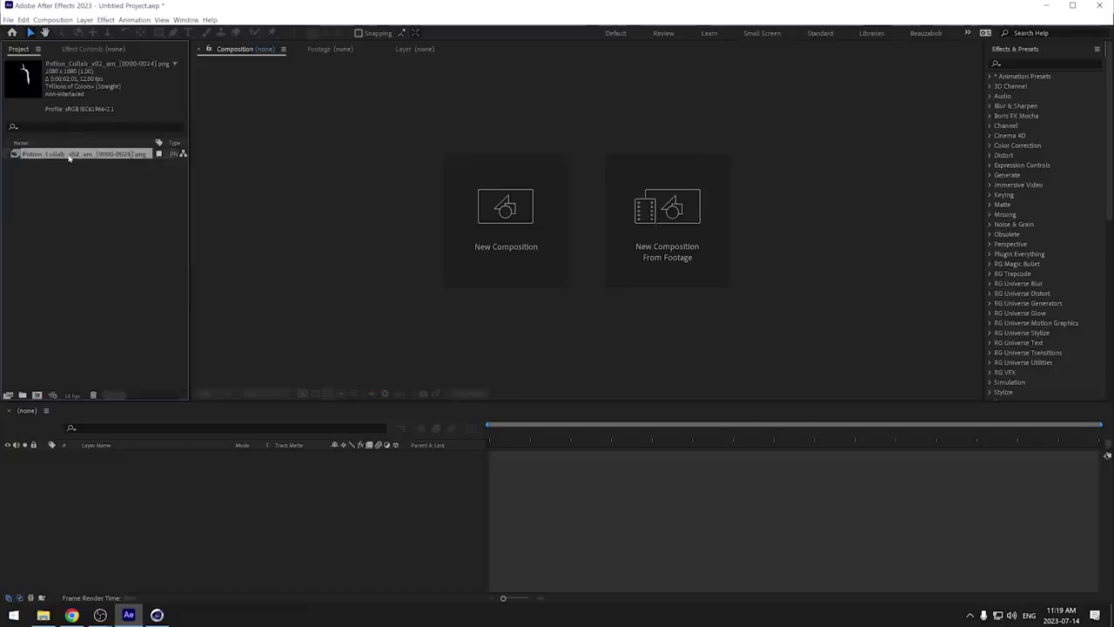
{"action": "left_click", "coordinate": [38, 396]}
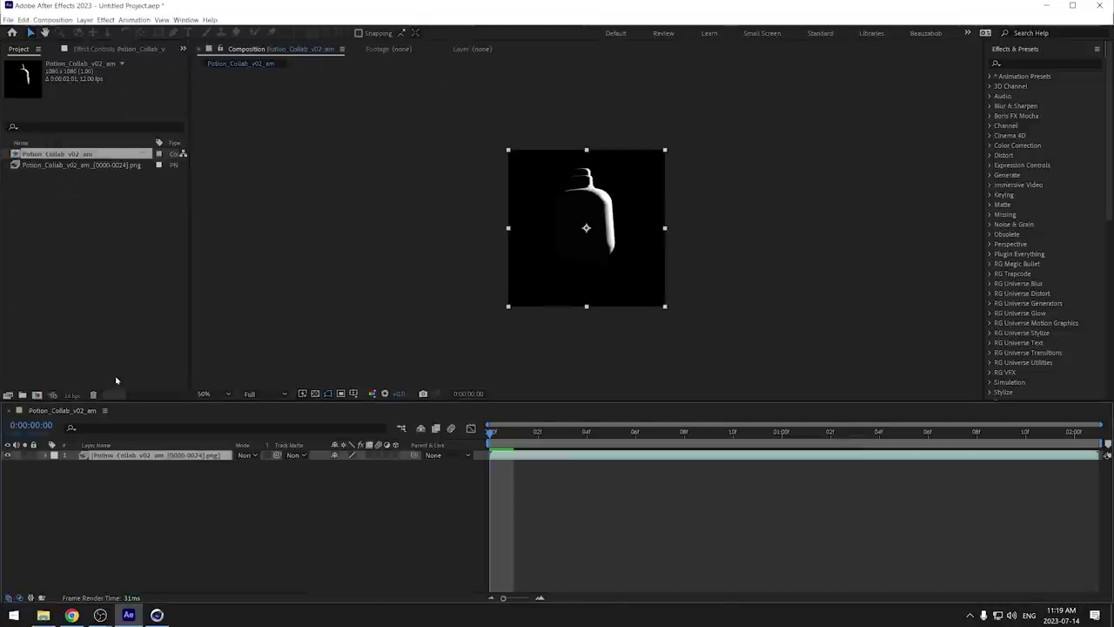
{"action": "left_click", "coordinate": [270, 526]}
{"action": "key", "text": "space"}
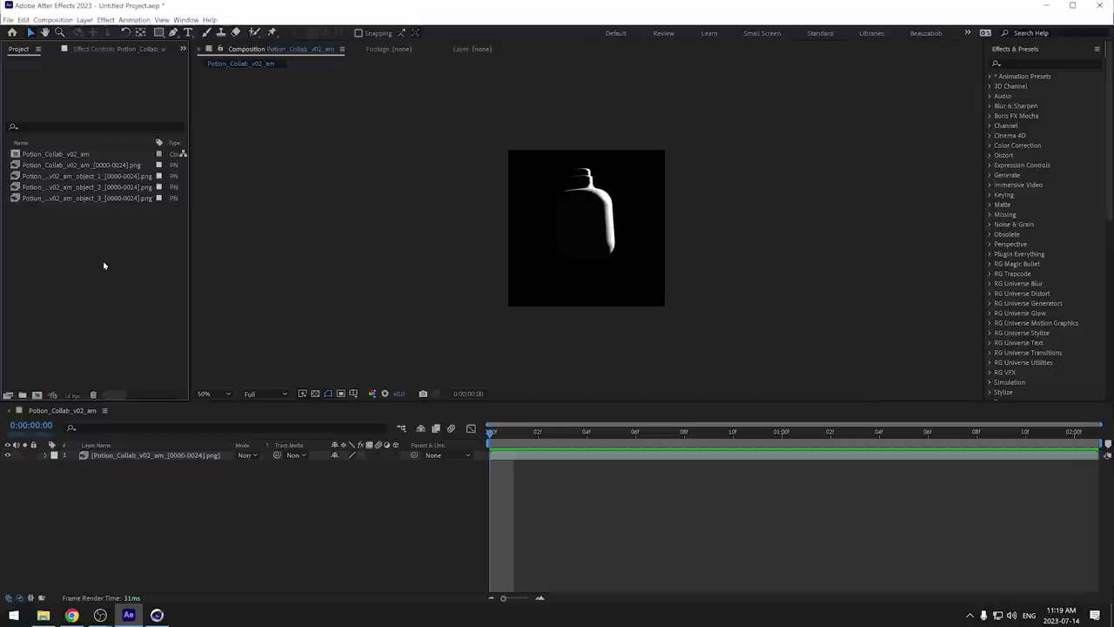
Interpret the object_1 and object_2 pass sequences at 12 frames per second
{"action": "left_click", "coordinate": [96, 177]}
{"action": "right_click", "coordinate": [113, 177]}
{"action": "mouse_move", "coordinate": [175, 248]}
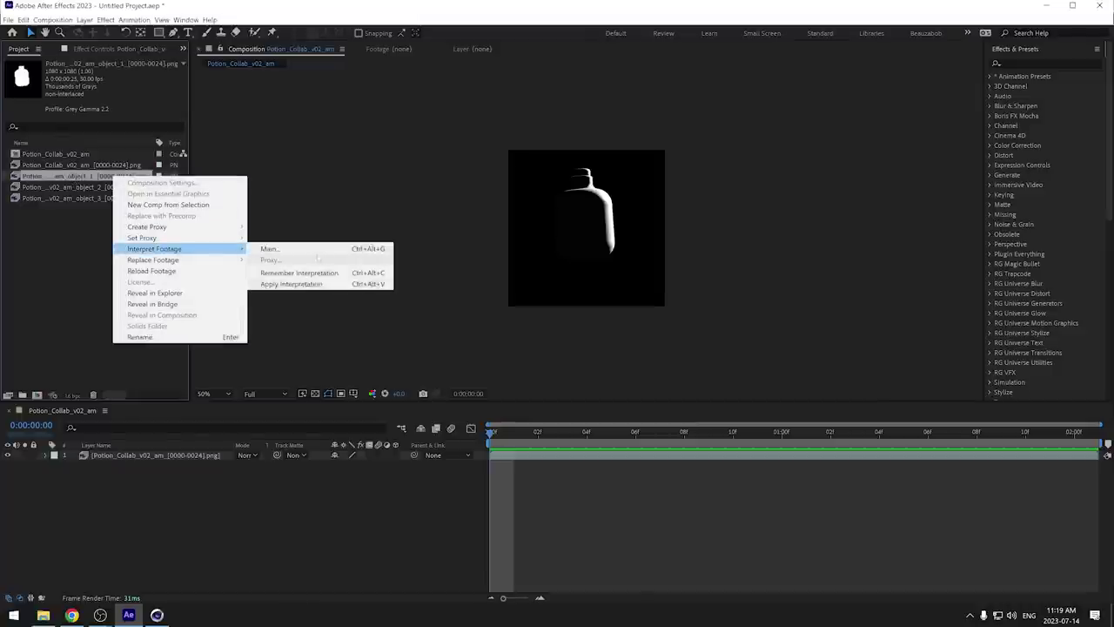
{"action": "left_click", "coordinate": [319, 249]}
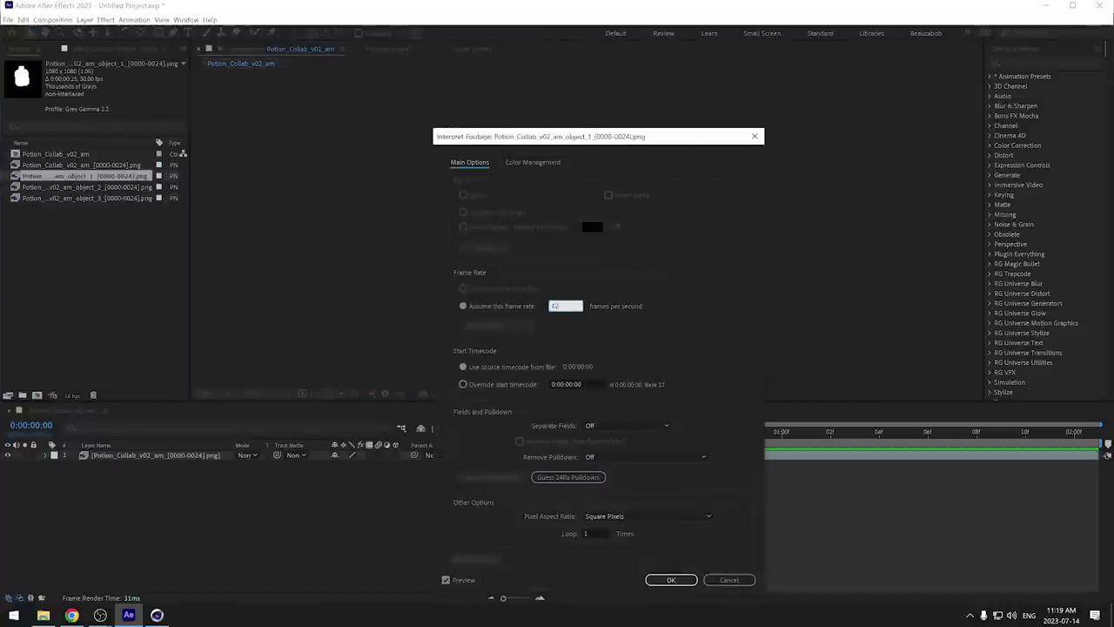
{"action": "left_click", "coordinate": [74, 187]}
{"action": "right_click", "coordinate": [74, 187]}
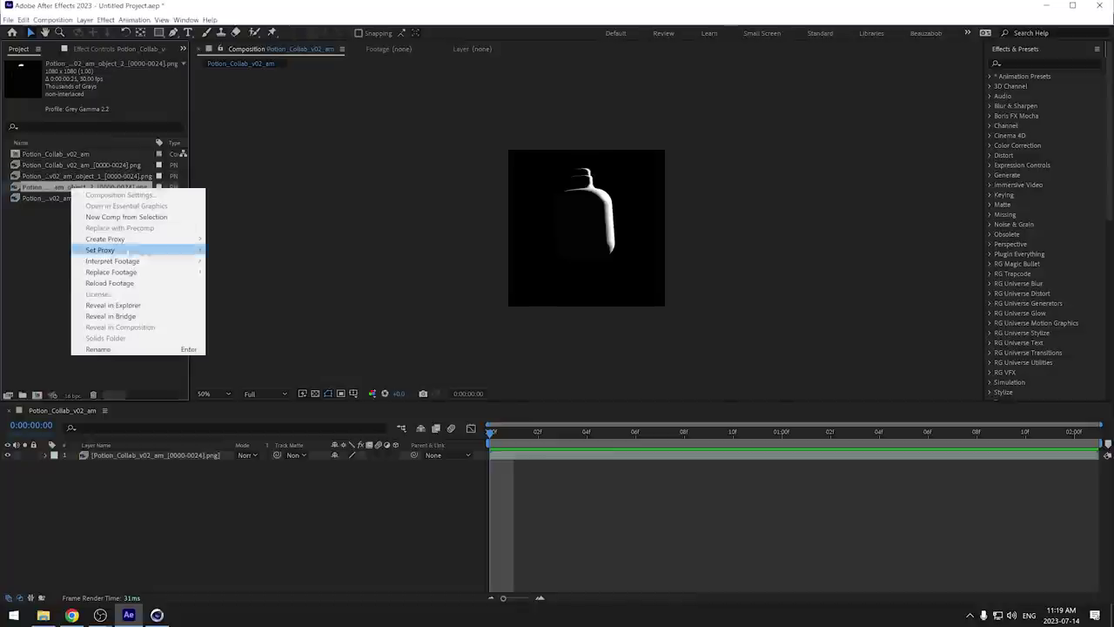
{"action": "mouse_move", "coordinate": [130, 260]}
{"action": "left_click", "coordinate": [244, 260]}
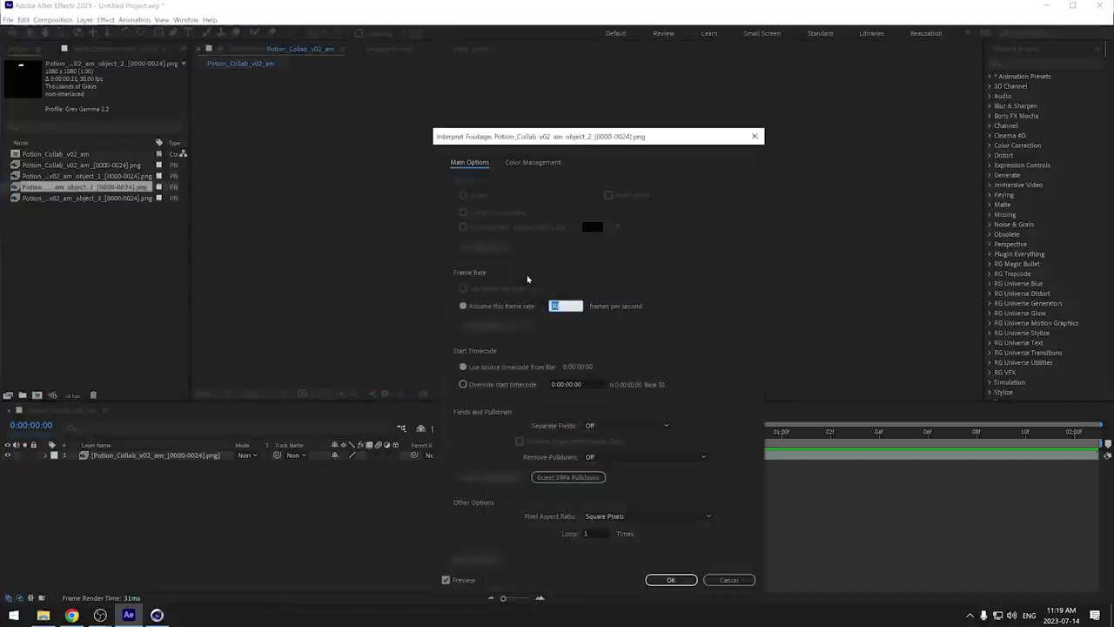
Interpret the object_3 pass sequence at 12 frames per second
{"action": "left_click", "coordinate": [90, 198]}
{"action": "right_click", "coordinate": [91, 197]}
{"action": "mouse_move", "coordinate": [177, 269]}
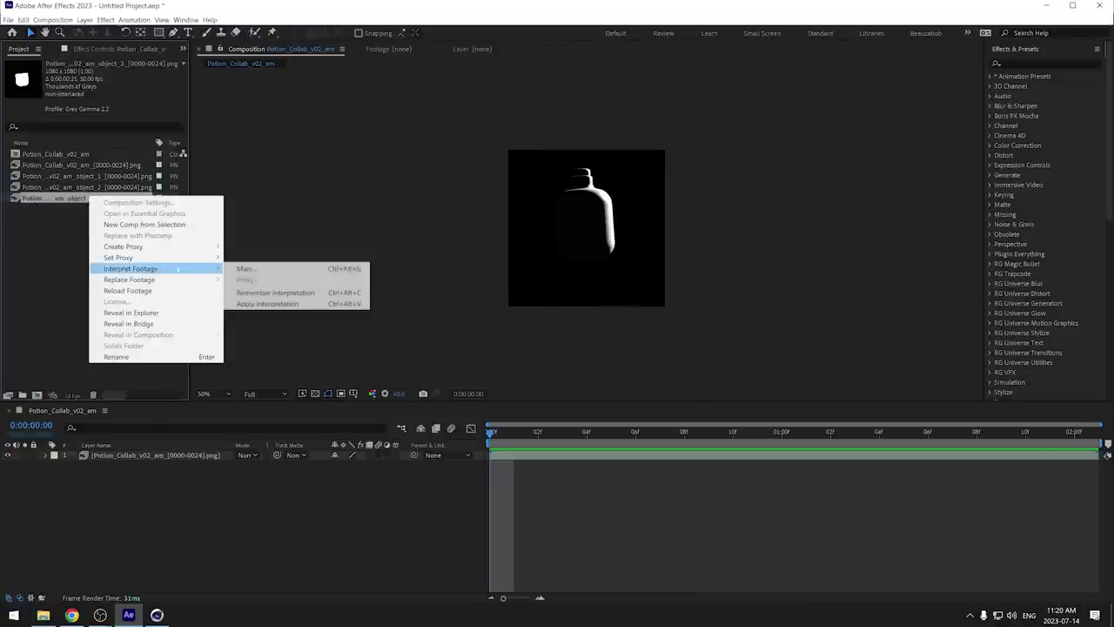
{"action": "left_click", "coordinate": [246, 268]}
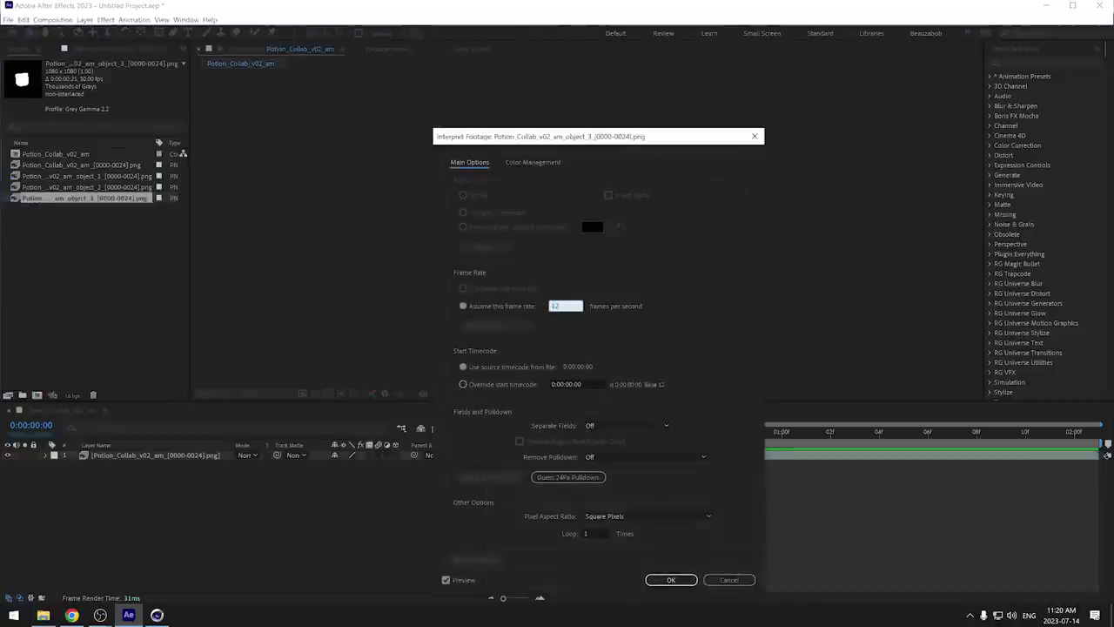
{"action": "key", "text": "Return"}
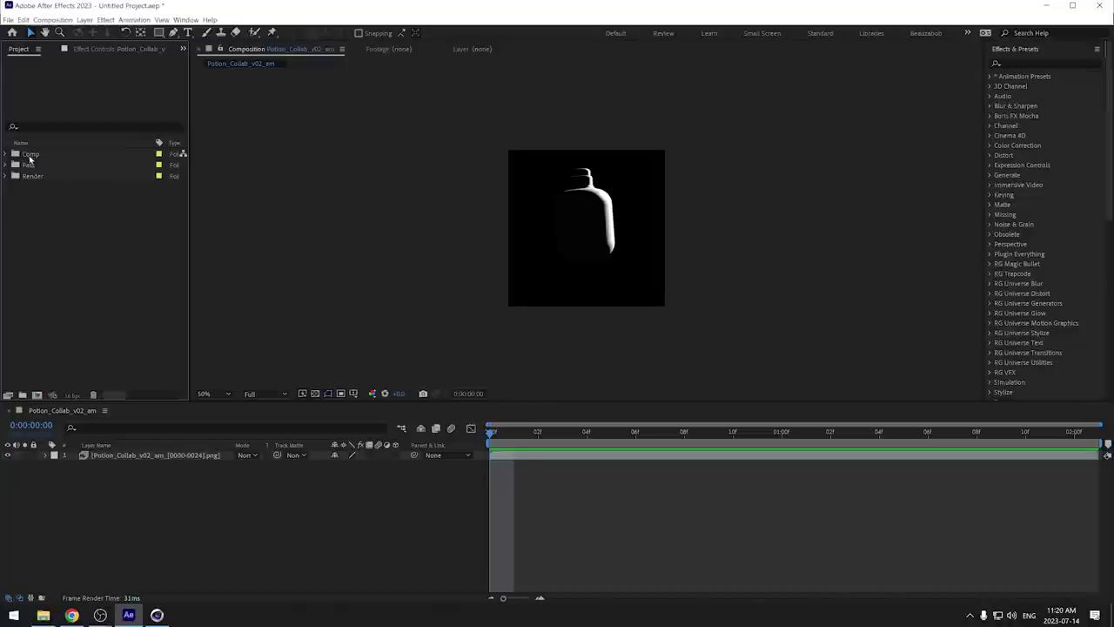
Add the three object pass sequences from the Pass folder to the composition above the main render layer
{"action": "left_click", "coordinate": [31, 165]}
{"action": "left_click", "coordinate": [7, 164]}
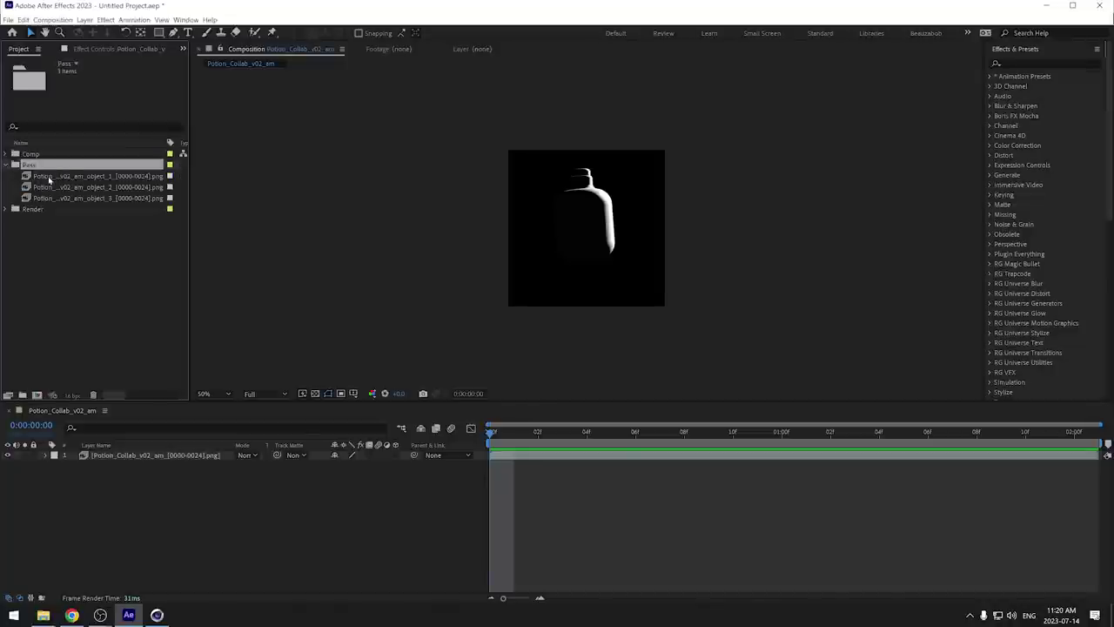
{"action": "left_click", "coordinate": [48, 178]}
{"action": "left_click", "coordinate": [38, 198], "text": "shift"}
{"action": "left_click_drag", "start_coordinate": [74, 285], "coordinate": [107, 458]}
Set the blending mode of the three object pass layers to Screen
{"action": "left_click", "coordinate": [102, 457]}
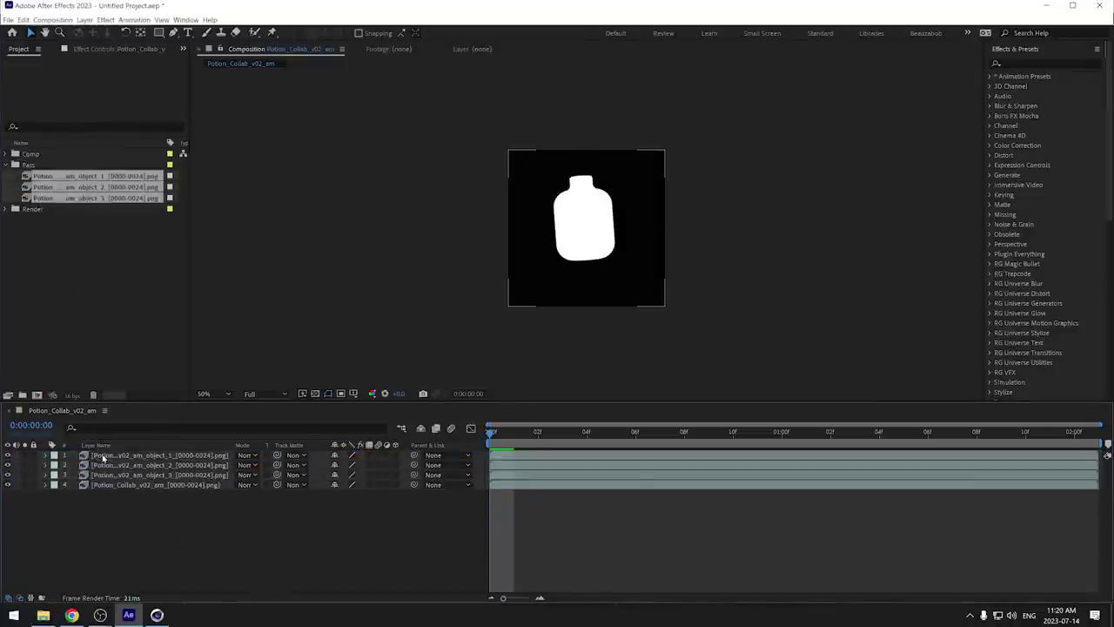
{"action": "left_click", "coordinate": [118, 465], "text": "shift"}
{"action": "left_click", "coordinate": [146, 475], "text": "shift"}
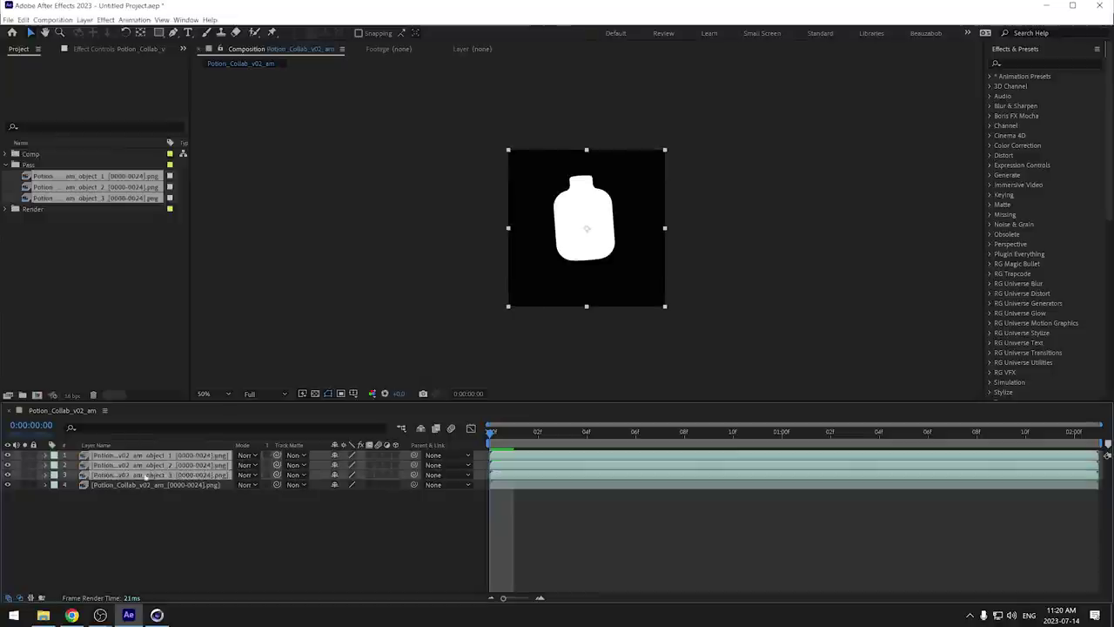
{"action": "left_click", "coordinate": [254, 457]}
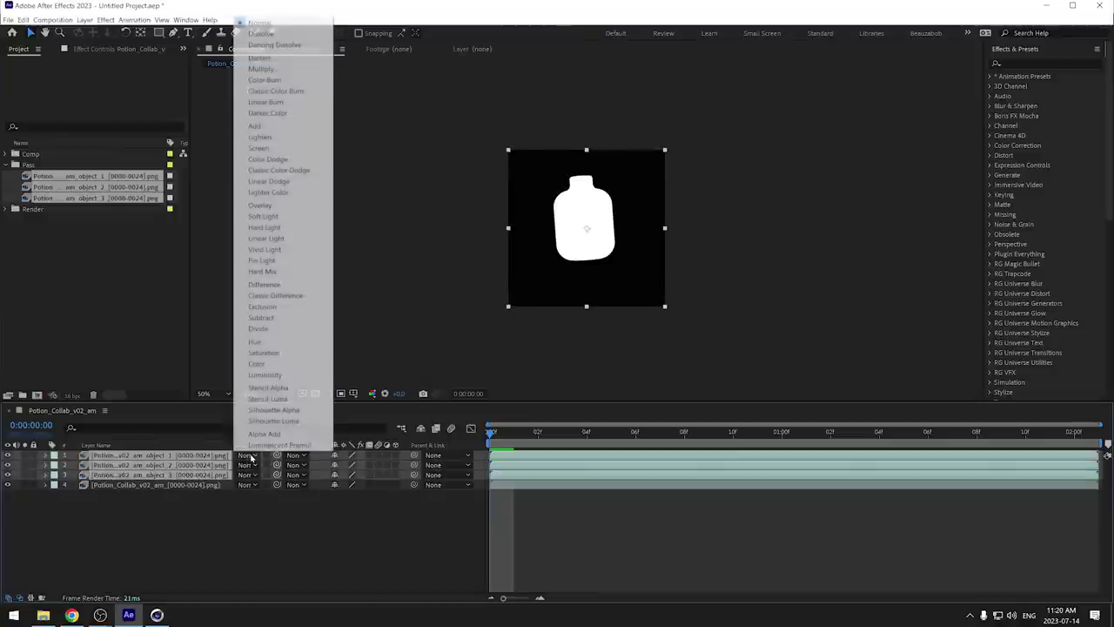
{"action": "left_click", "coordinate": [281, 148]}
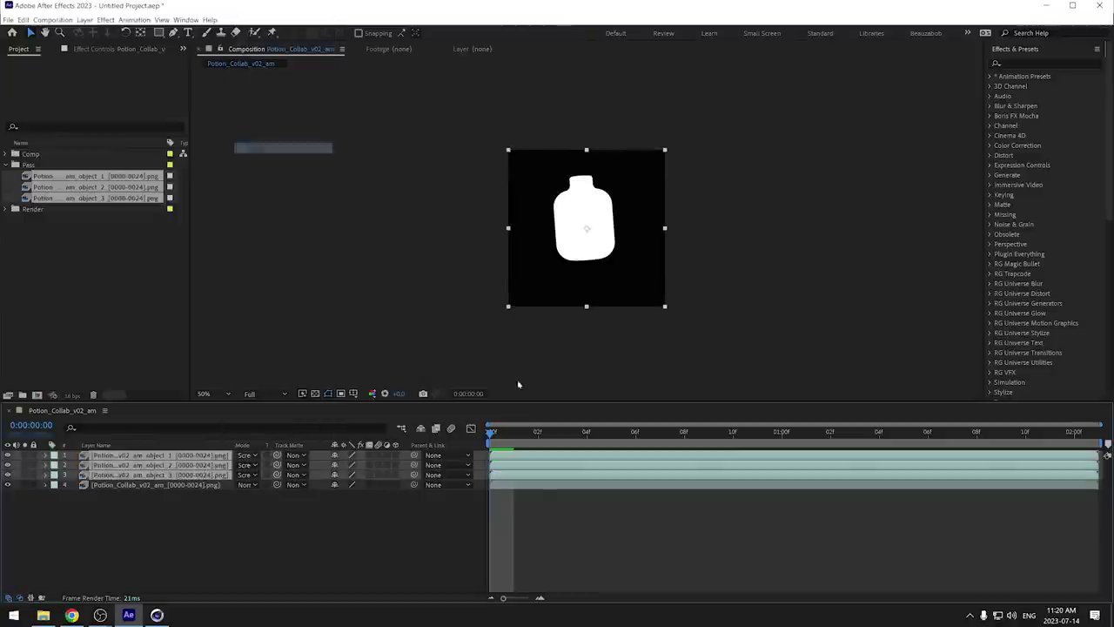
{"action": "left_click", "coordinate": [188, 549]}
Rename the object_1 pass layer as Bottle Luma
{"action": "left_click", "coordinate": [131, 456]}
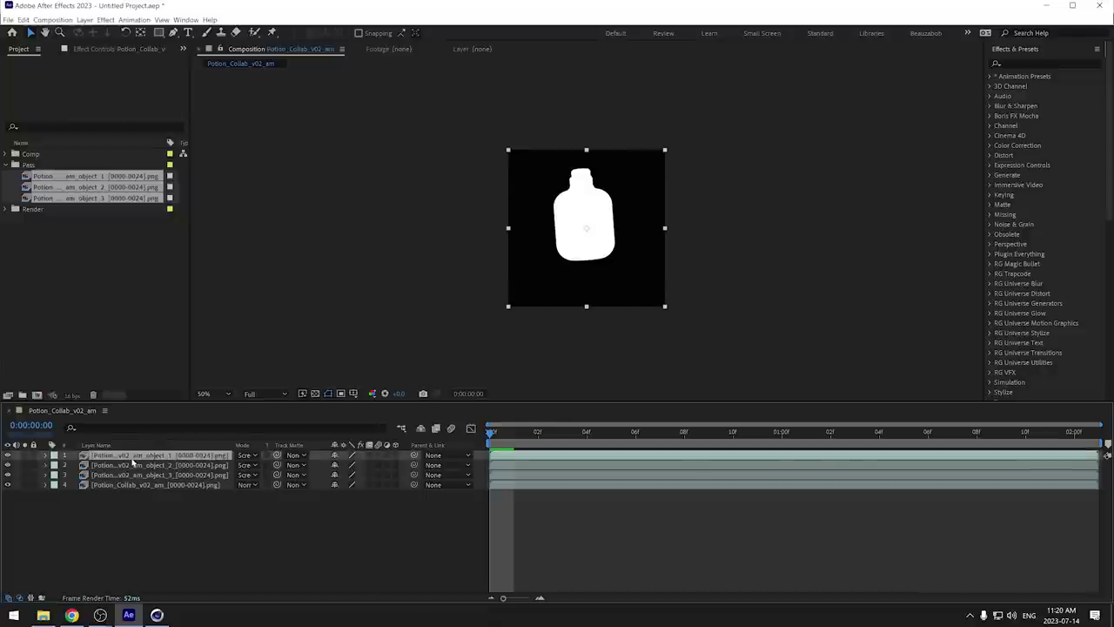
{"action": "key", "text": "Return"}
{"action": "type", "text": "Bottle Luma"}
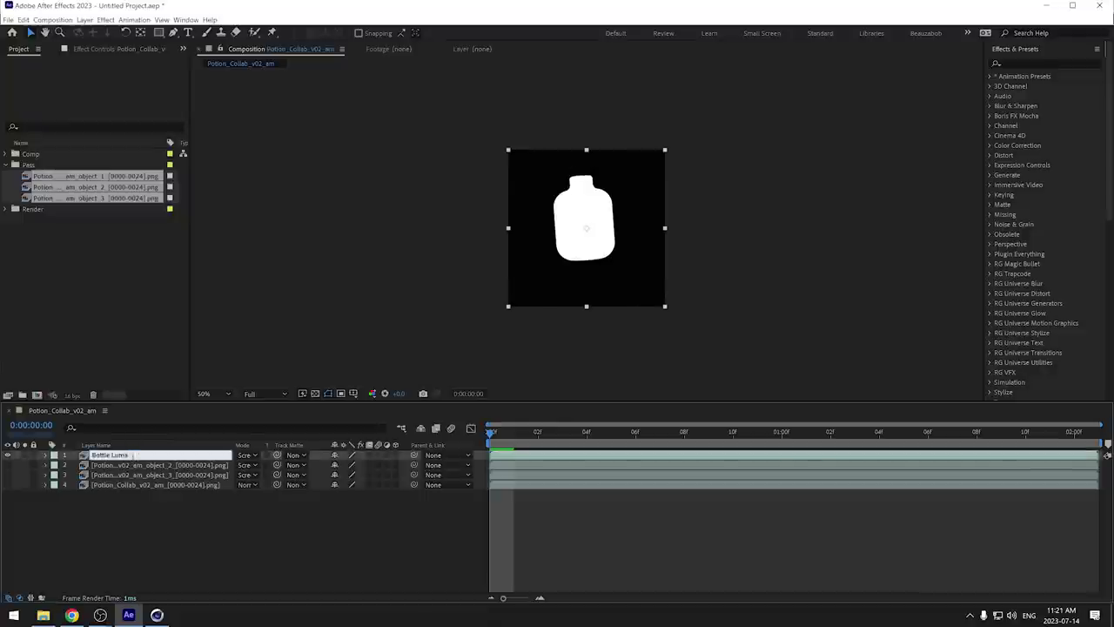
{"action": "left_click", "coordinate": [157, 563]}
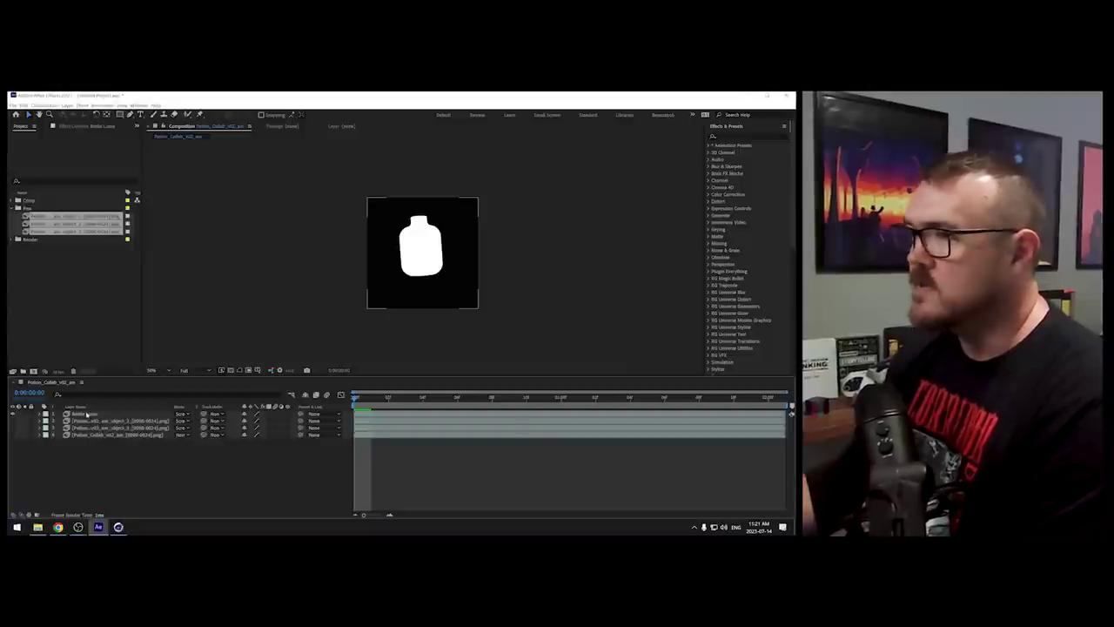
Hide the Bottle Luma layer and rename the object_2 pass layer as Cork Luma
{"action": "left_click", "coordinate": [33, 421]}
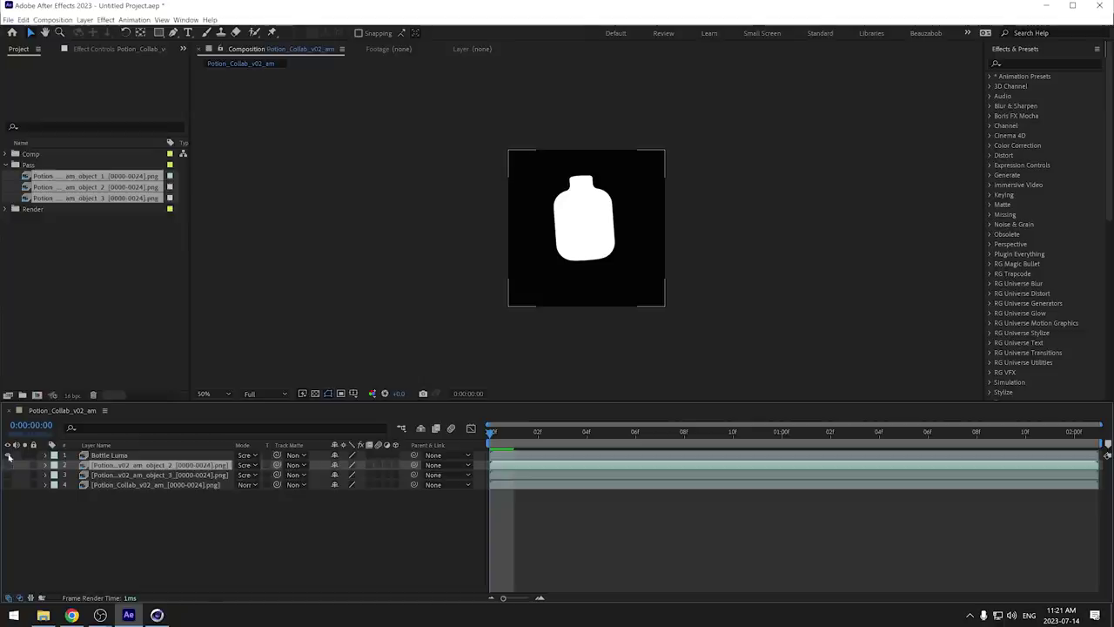
{"action": "left_click", "coordinate": [14, 413]}
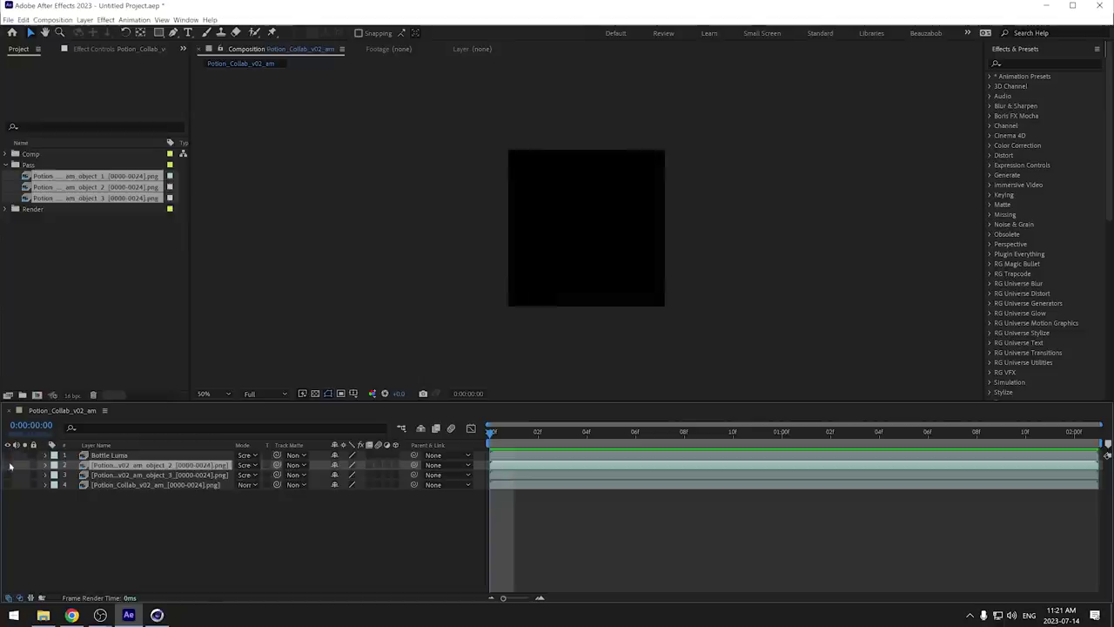
{"action": "key", "text": "Return"}
{"action": "type", "text": "Cork L"}
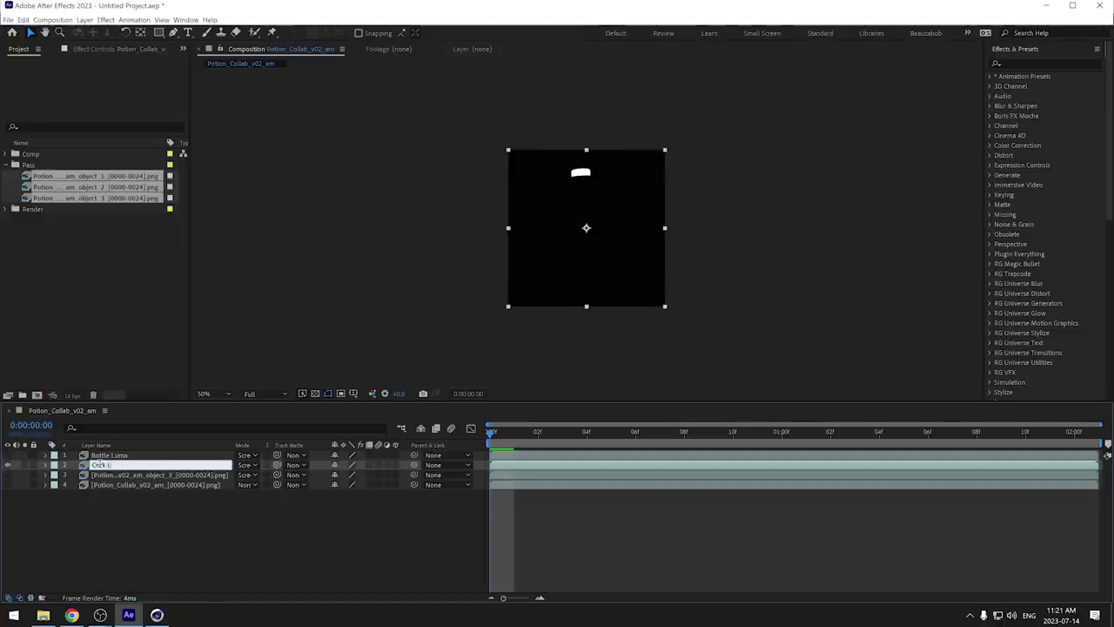
{"action": "type", "text": "uma"}
{"action": "key", "text": "Return"}
Rename the object_3 pass layer as Water Luma
{"action": "key", "text": "ctrl+Down"}
{"action": "key", "text": "Return"}
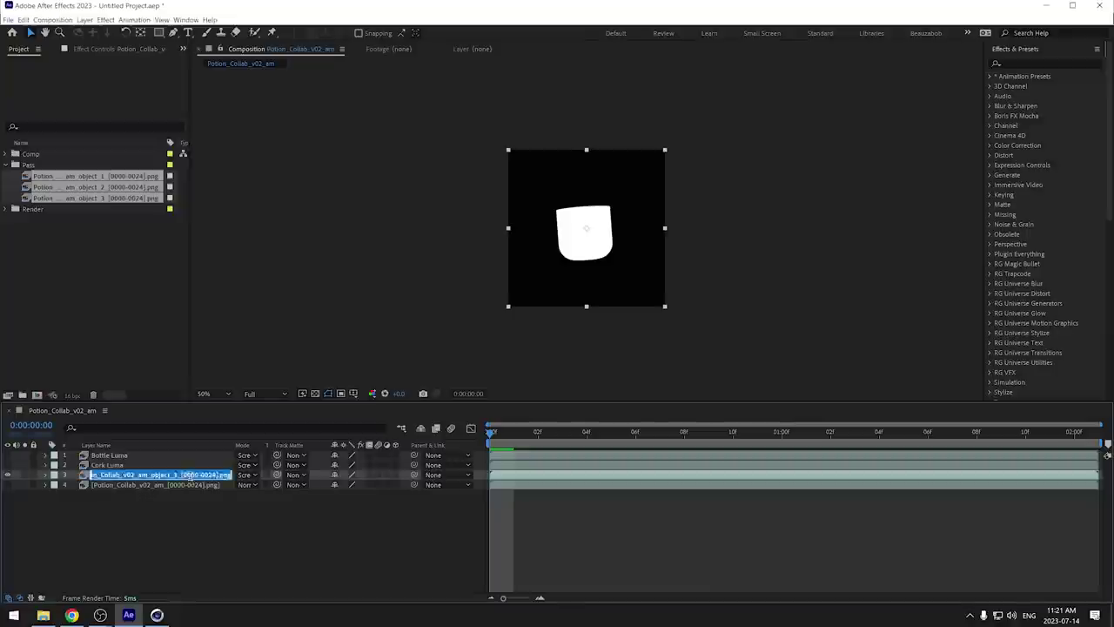
{"action": "type", "text": "Water Luma"}
{"action": "key", "text": "Return"}
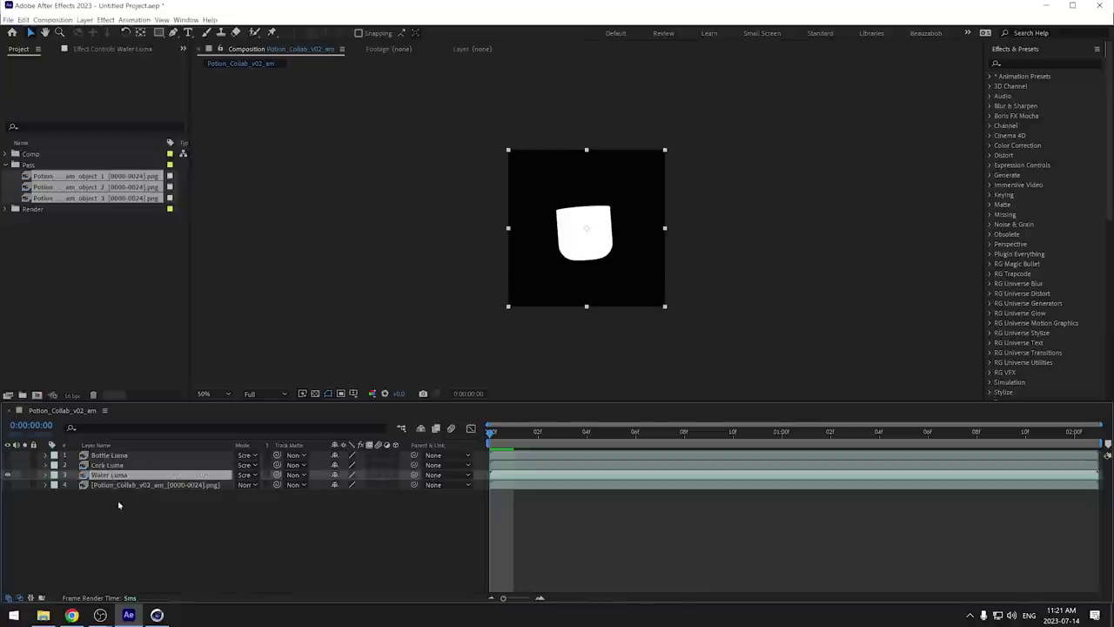
Hide the Water Luma layer and show the main Potion_Collab_v02_am render layer
{"action": "left_click", "coordinate": [117, 506]}
{"action": "left_click", "coordinate": [8, 475]}
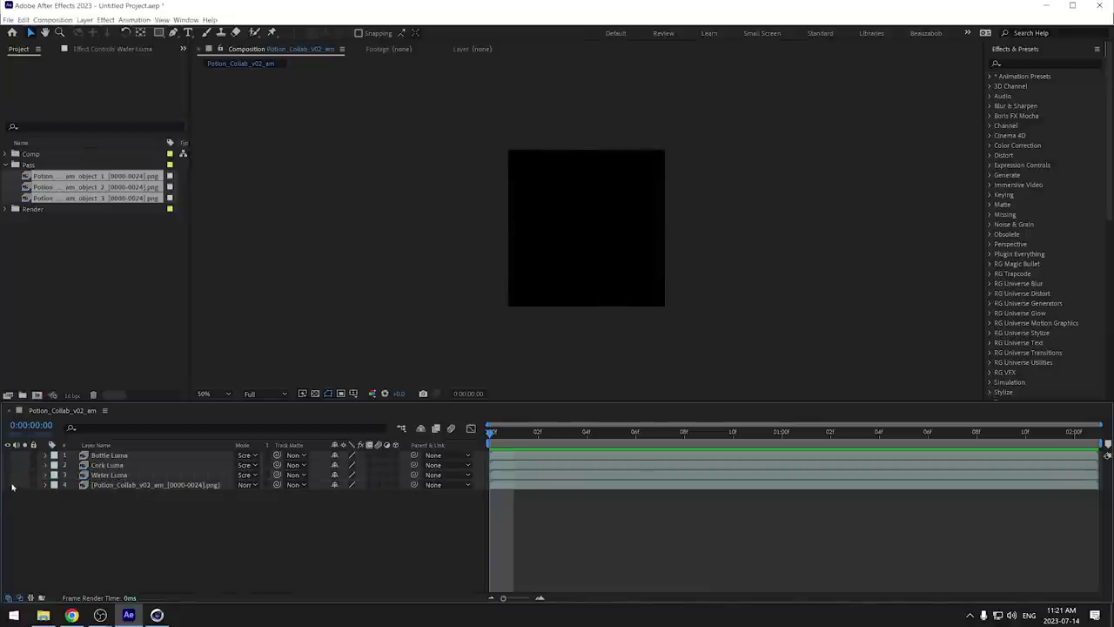
{"action": "left_click", "coordinate": [9, 485]}
Create a new project folder named Cel
{"action": "left_click", "coordinate": [67, 272]}
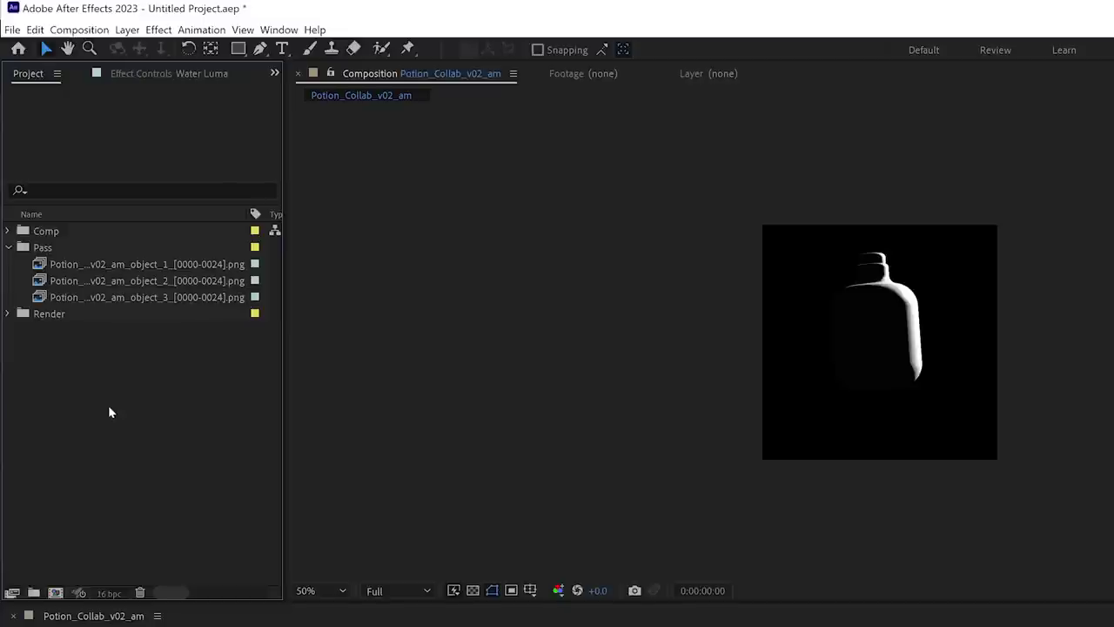
{"action": "right_click", "coordinate": [73, 274]}
{"action": "left_click", "coordinate": [130, 290]}
{"action": "type", "text": "Cel"}
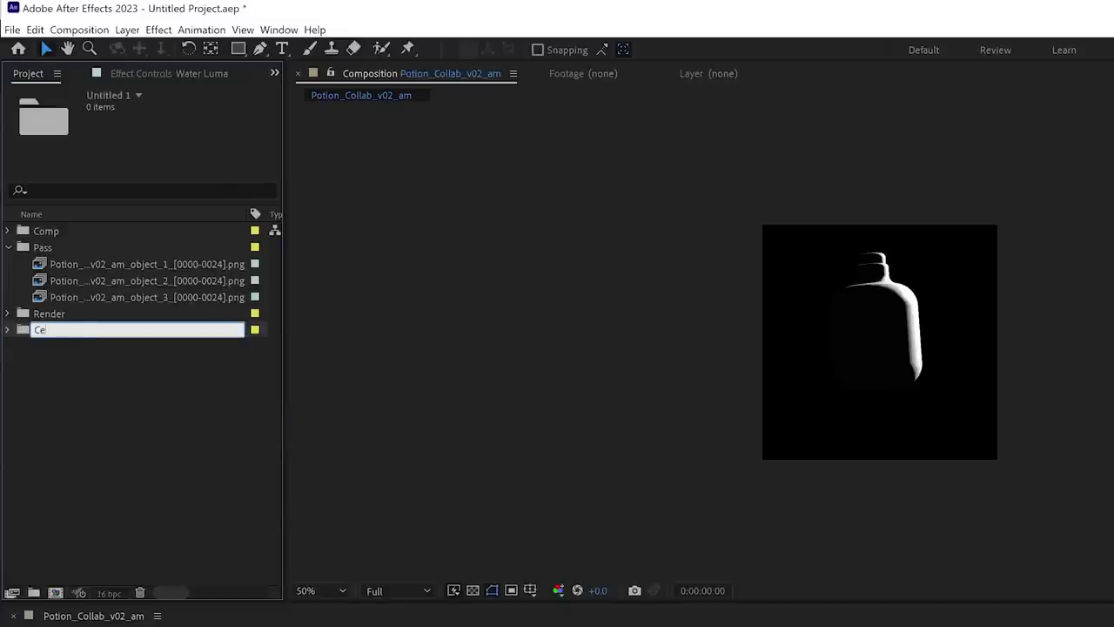
{"action": "key", "text": "Return"}
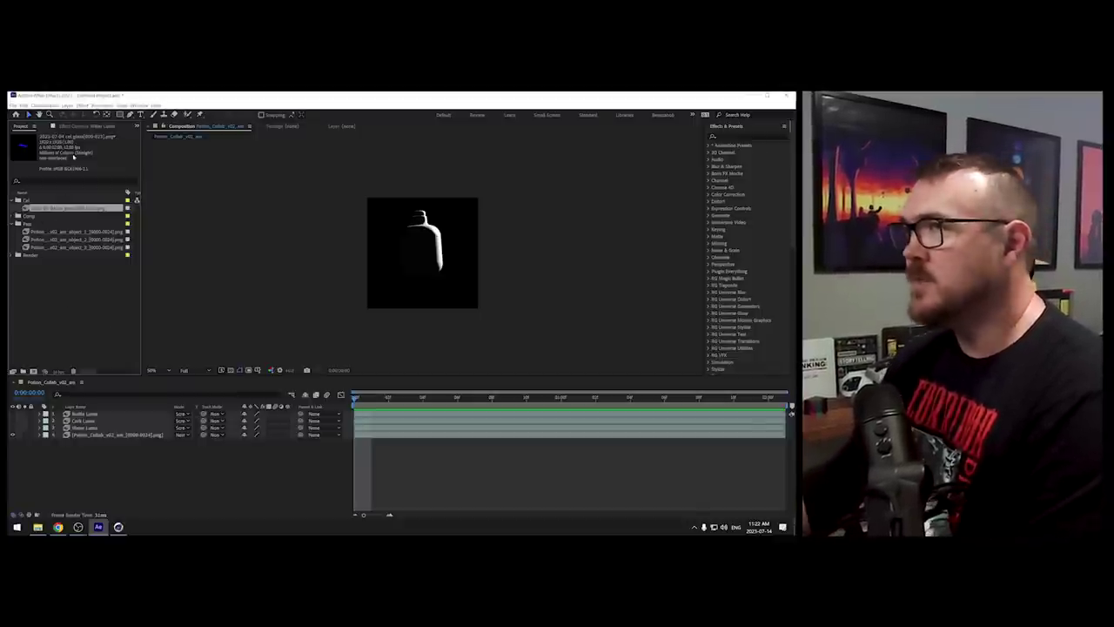
Place the cel image sequence from the Cel folder in the composition between Water Luma and the main render layer
{"action": "left_click_drag", "start_coordinate": [66, 209], "coordinate": [113, 435]}
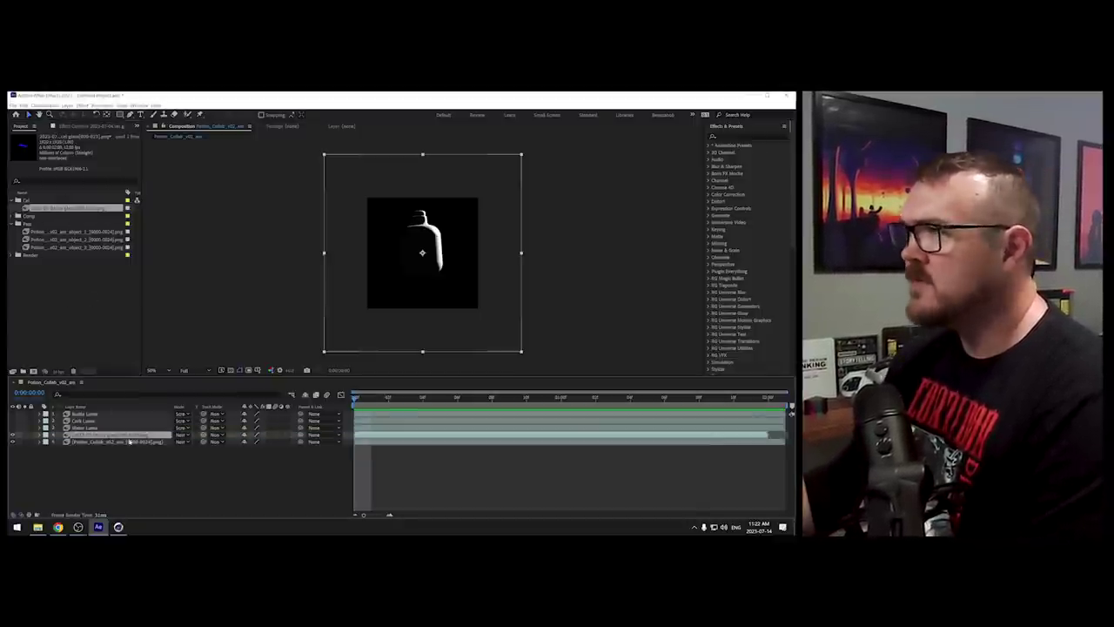
Scale the cel glass layer down to 56% to match the rendered bottle
{"action": "left_click", "coordinate": [143, 496]}
{"action": "left_click", "coordinate": [97, 435]}
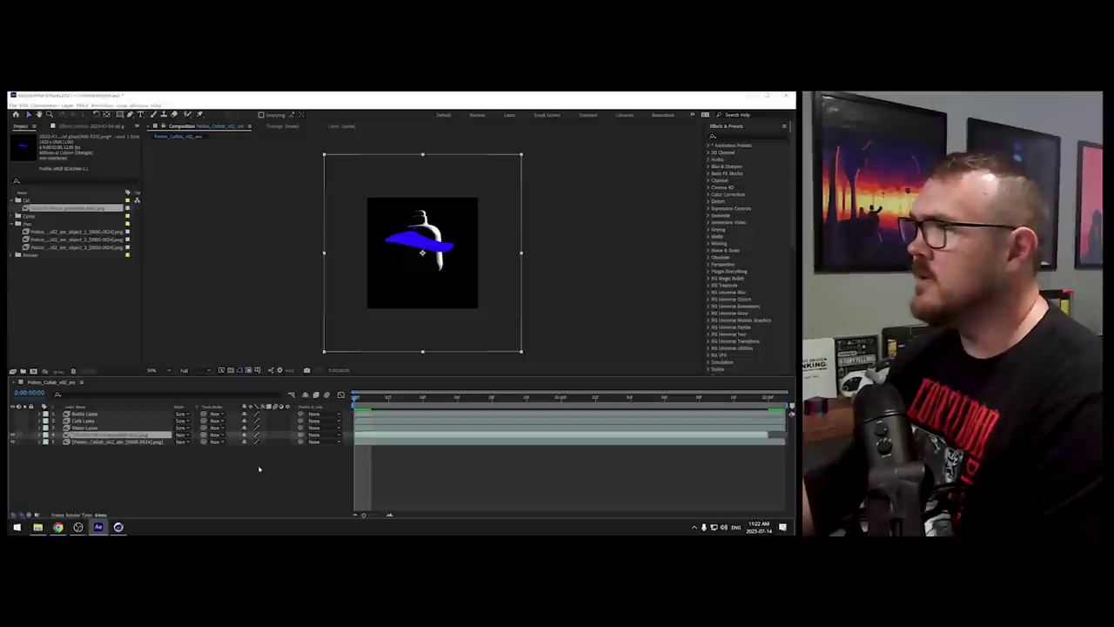
{"action": "left_click", "coordinate": [142, 473]}
{"action": "left_click", "coordinate": [105, 435]}
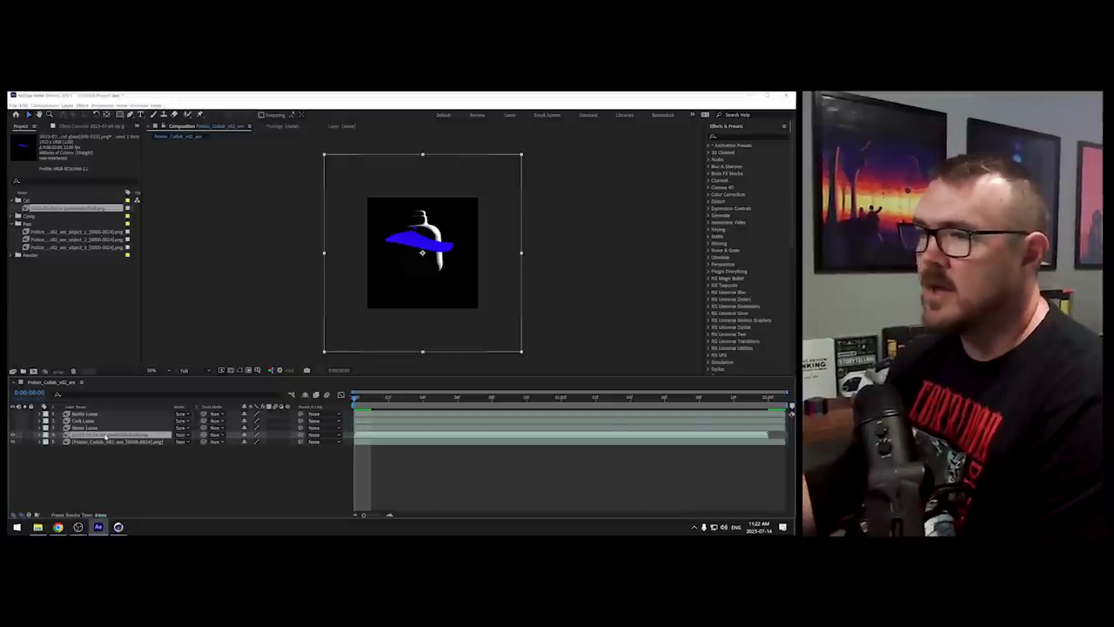
{"action": "key", "text": "s"}
{"action": "left_click_drag", "start_coordinate": [254, 444], "coordinate": [240, 444]}
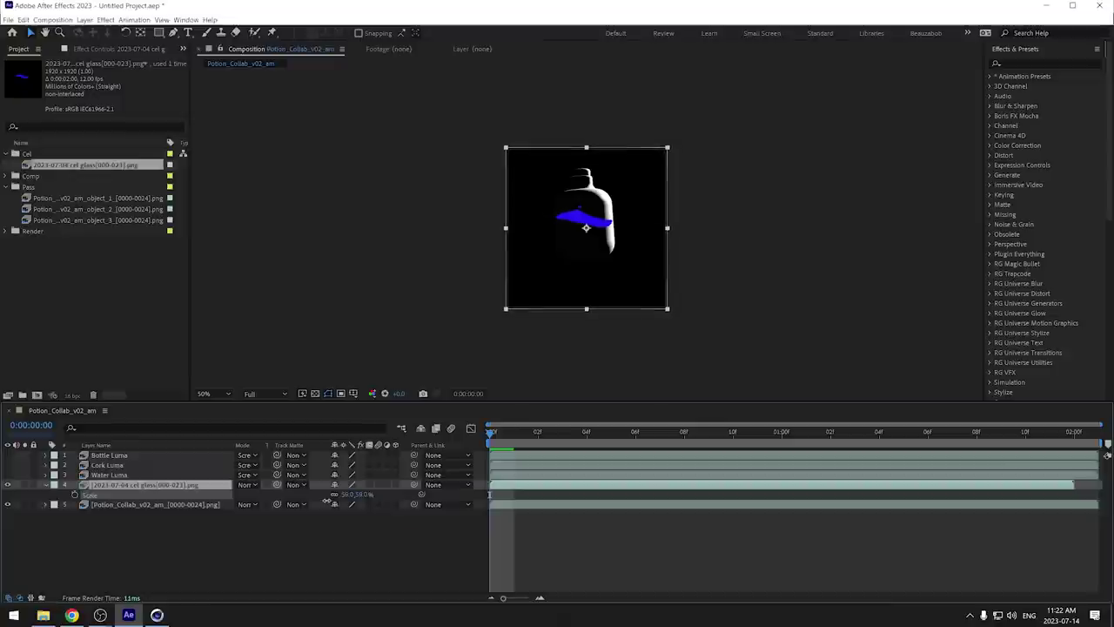
{"action": "left_click_drag", "start_coordinate": [325, 500], "coordinate": [325, 503]}
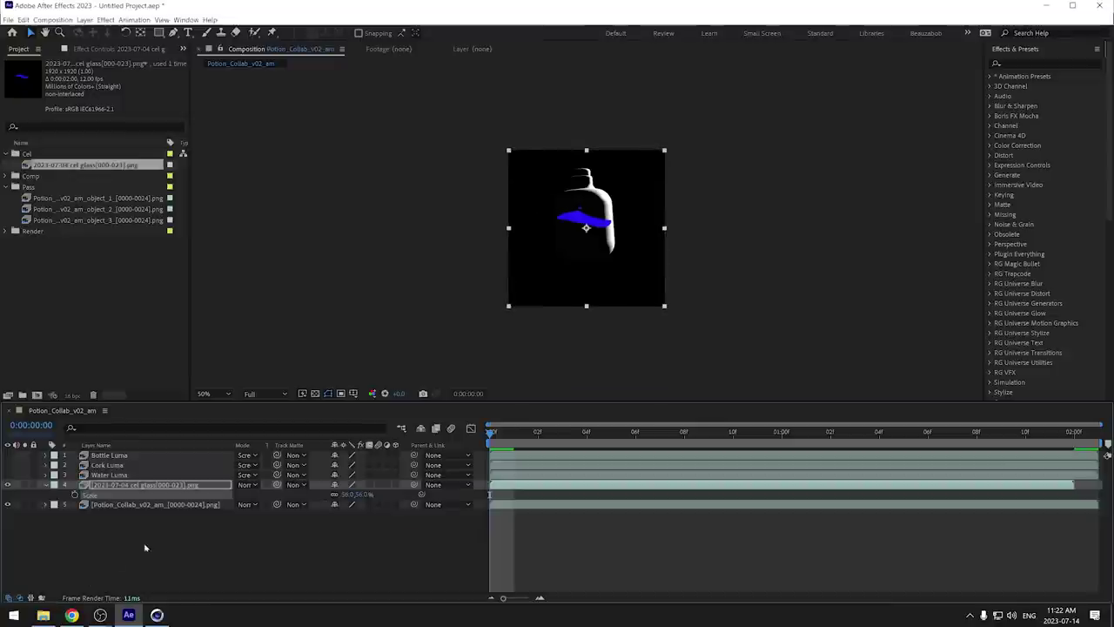
{"action": "left_click", "coordinate": [144, 547]}
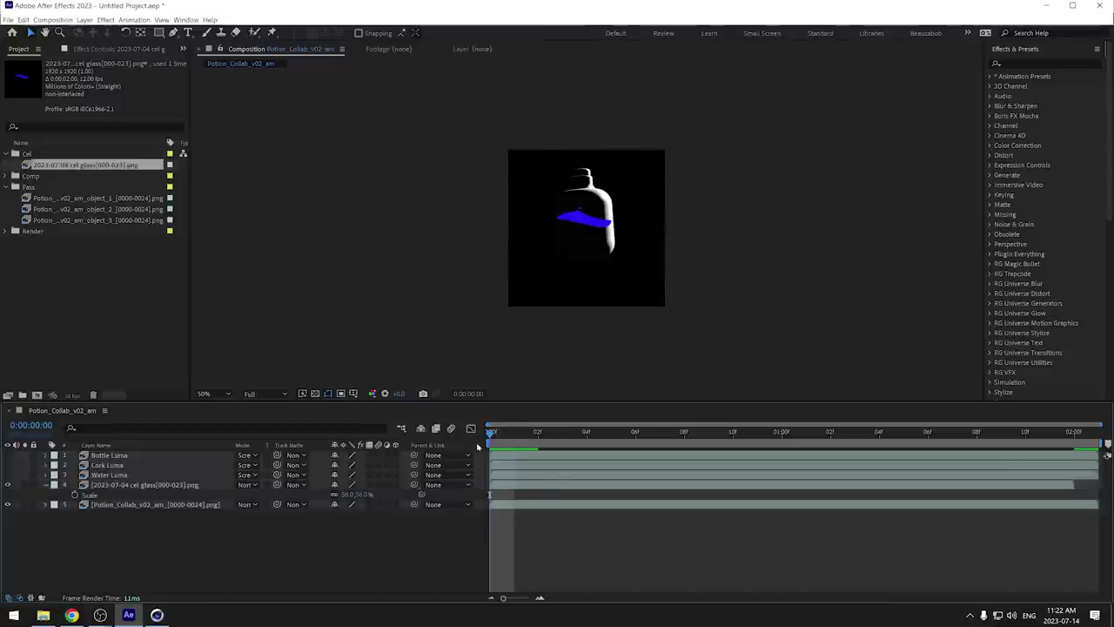
Trim the work area's end to the end of the cel glass layer and preview the animation
{"action": "key", "text": "space"}
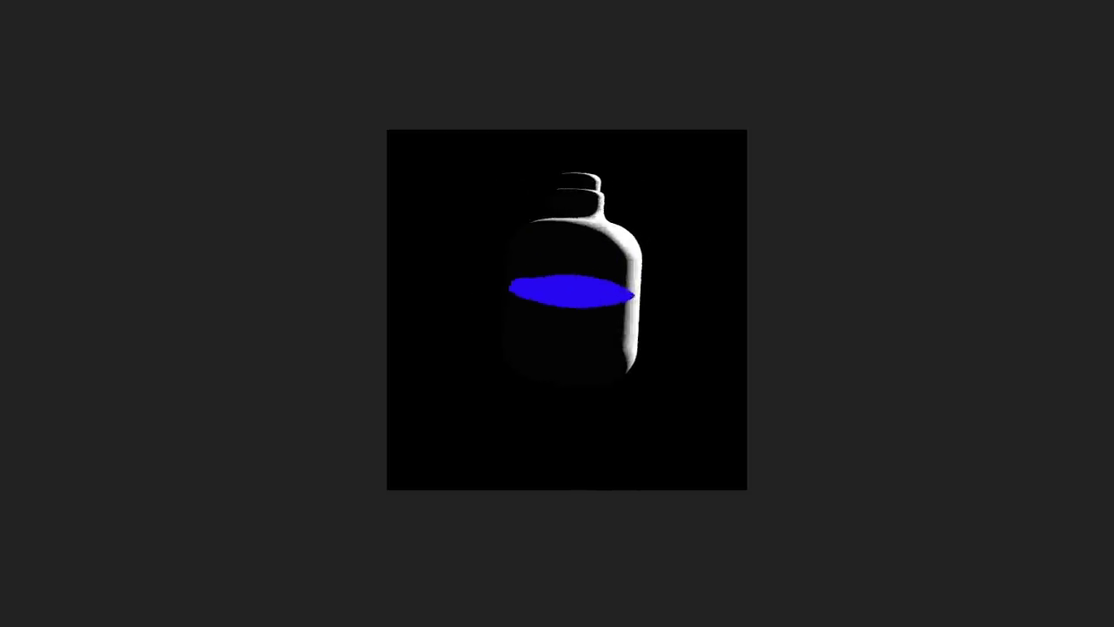
{"action": "key", "text": "space"}
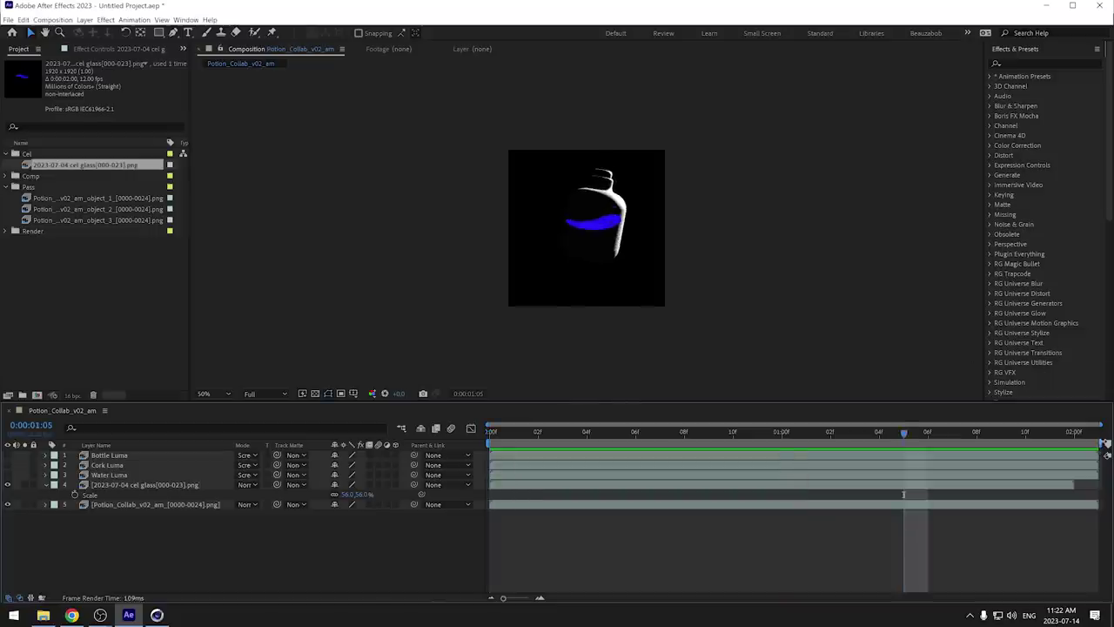
{"action": "left_click_drag", "start_coordinate": [1106, 444], "coordinate": [1085, 443]}
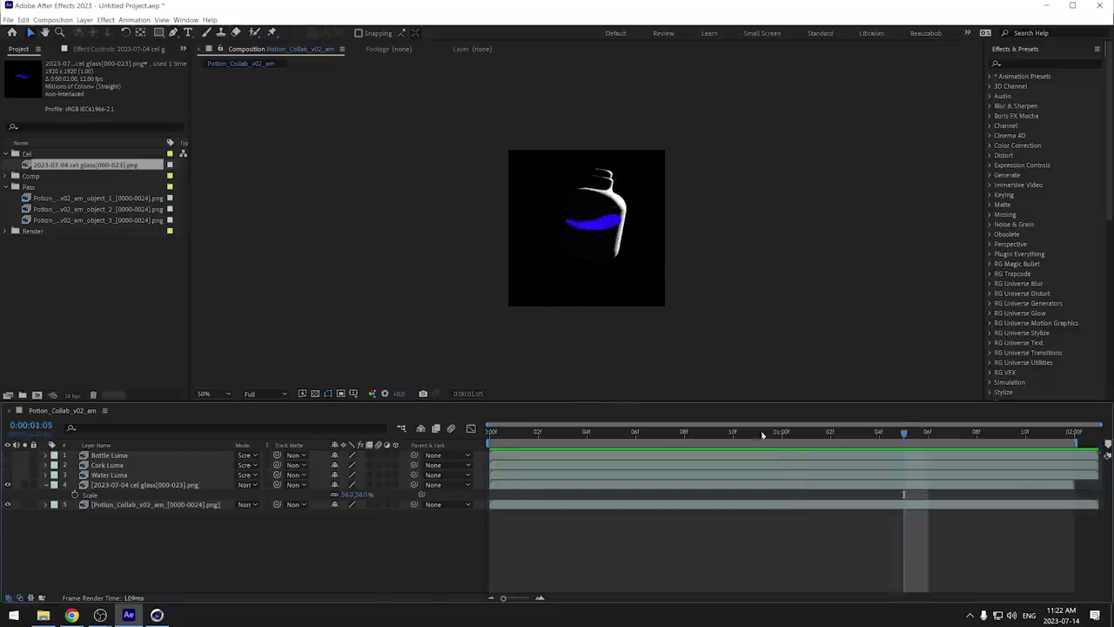
{"action": "key", "text": "space"}
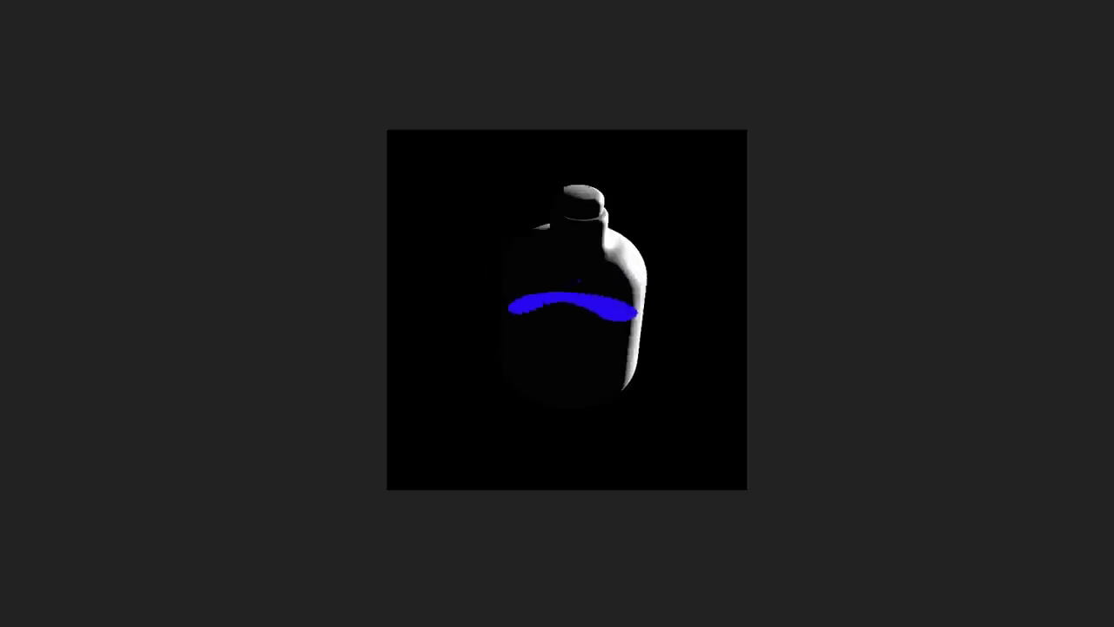
{"action": "key", "text": "space"}
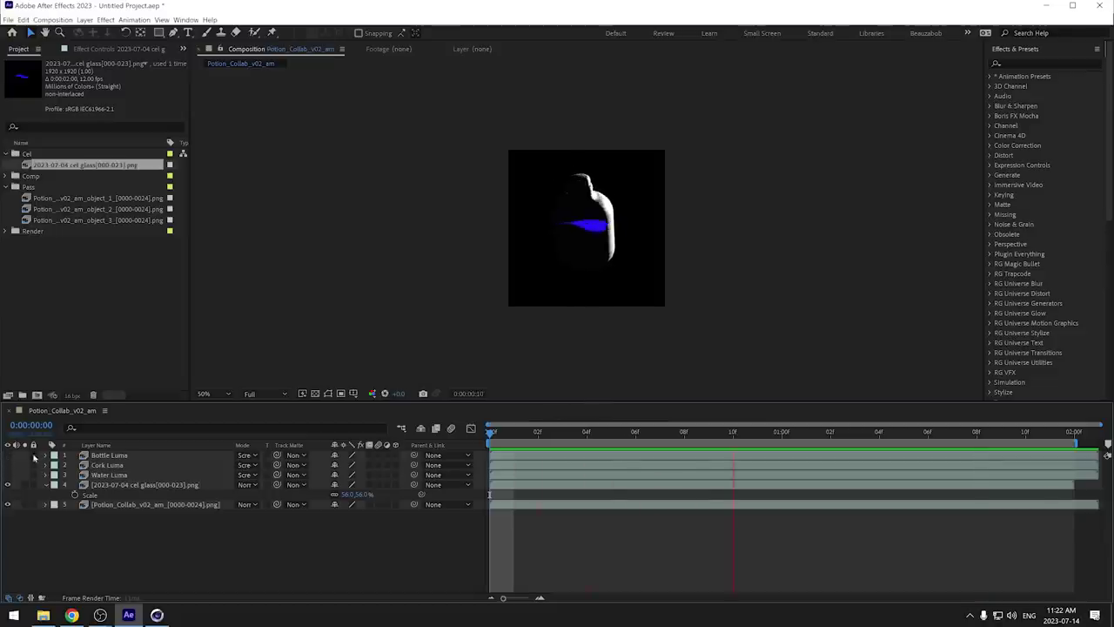
Move the Bottle, Cork and Water Luma layers below the cel glass layer and show Water Luma
{"action": "left_click", "coordinate": [109, 454]}
{"action": "left_click", "coordinate": [108, 474], "text": "shift"}
{"action": "left_click_drag", "start_coordinate": [109, 475], "coordinate": [108, 503]}
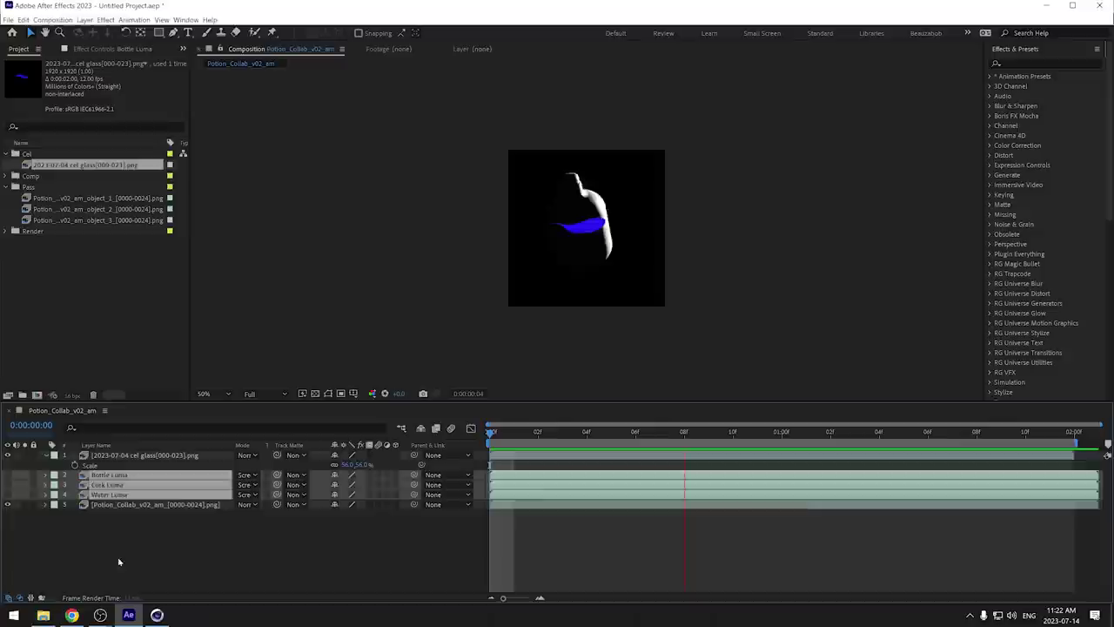
{"action": "left_click", "coordinate": [118, 561]}
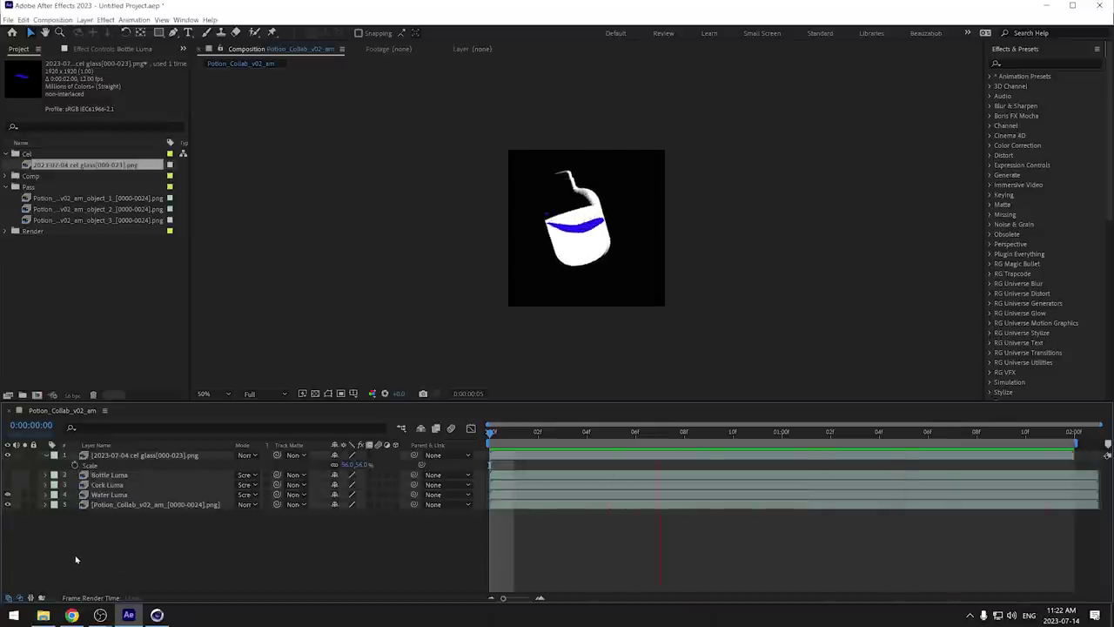
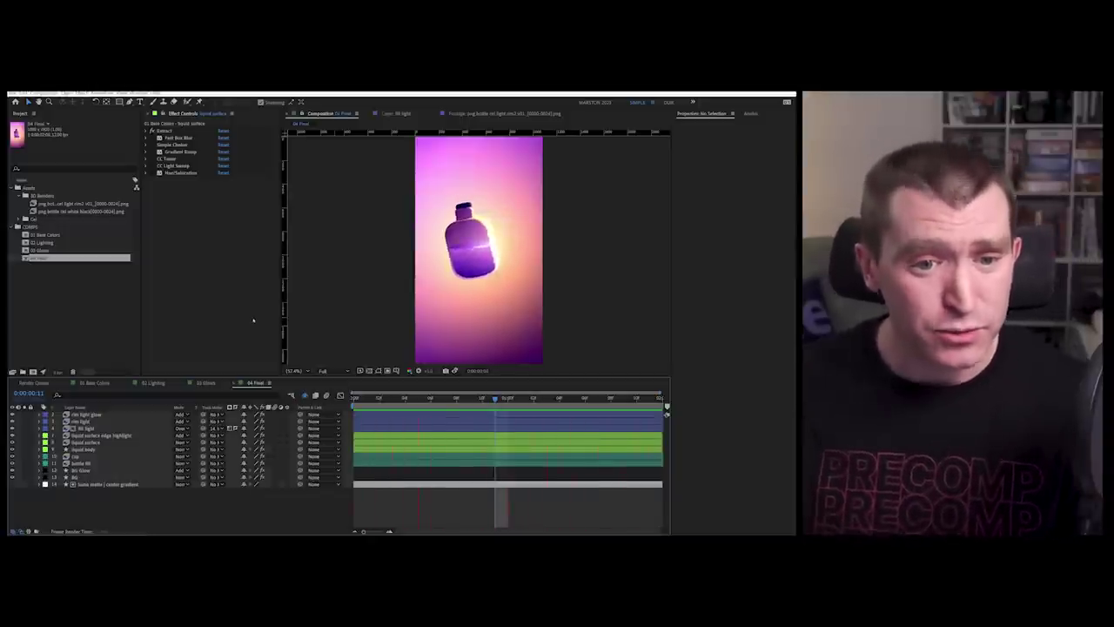
Open the 01 Base Colors composition and enable Fast Box Blur on the soloed liquid surface layer
{"action": "left_click", "coordinate": [44, 235]}
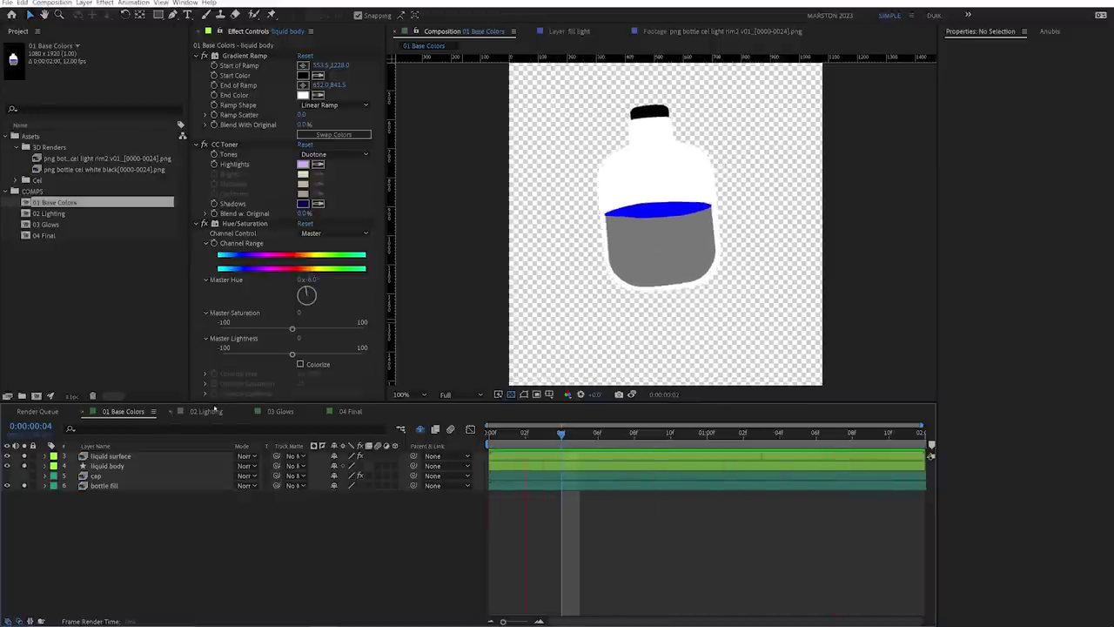
{"action": "left_click", "coordinate": [535, 230]}
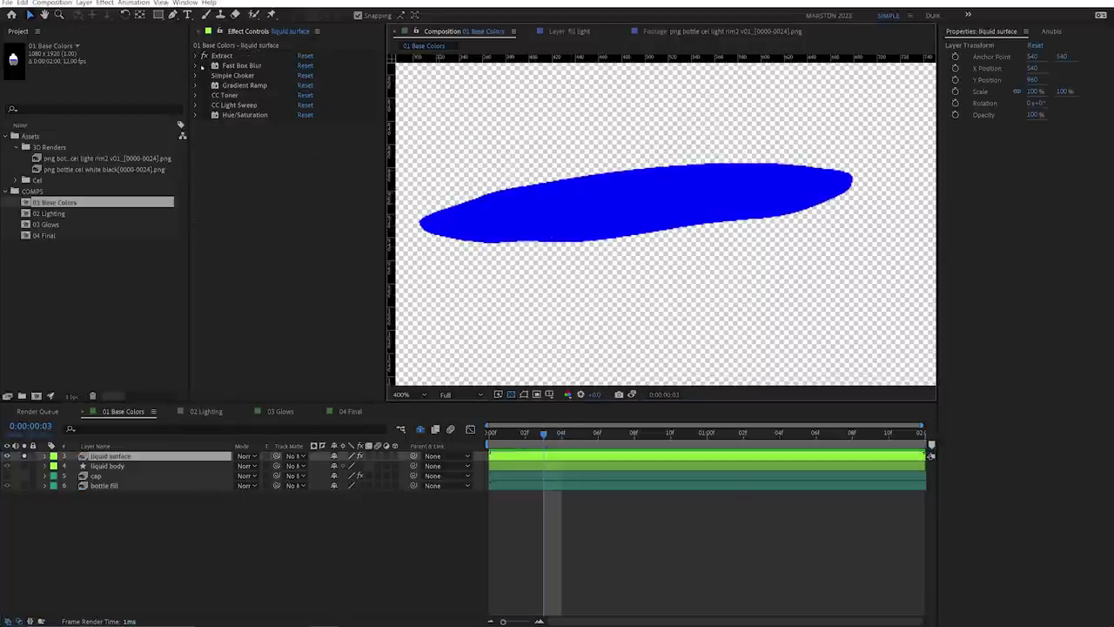
{"action": "left_click", "coordinate": [202, 66]}
{"action": "left_click", "coordinate": [37, 86]}
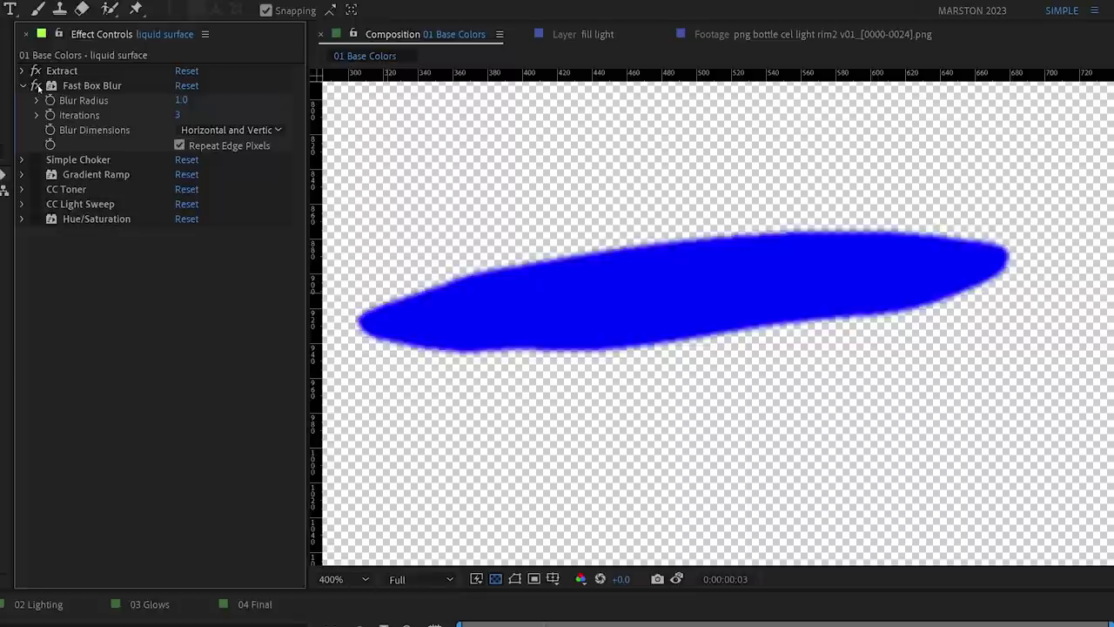
Expand and enable the Simple Choker effect on the liquid surface layer and inspect its edges
{"action": "left_click", "coordinate": [22, 160]}
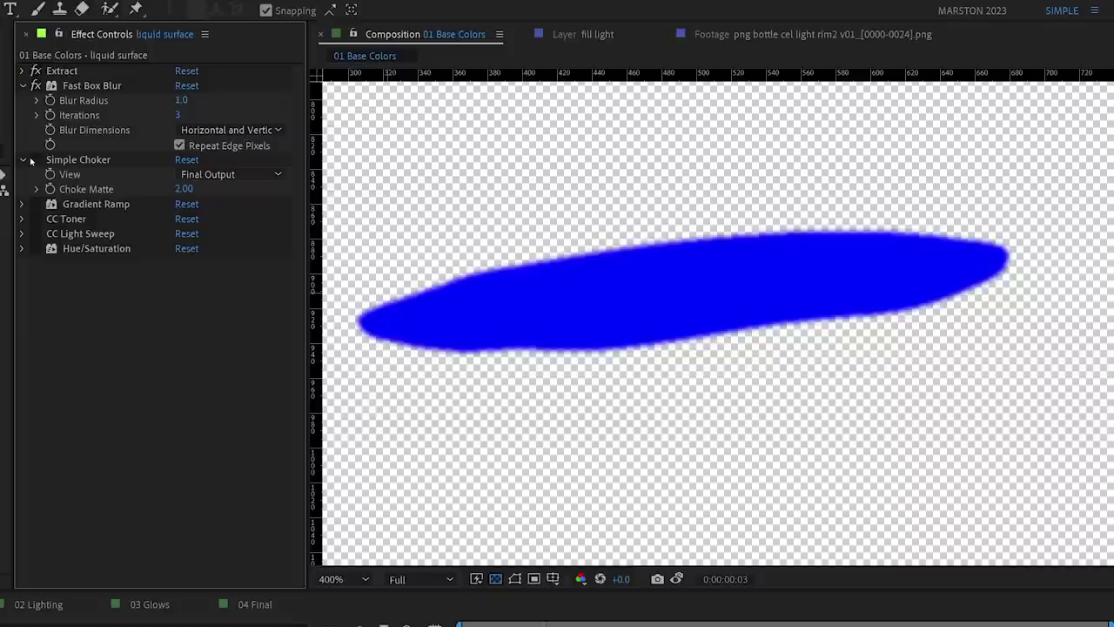
{"action": "left_click", "coordinate": [35, 159]}
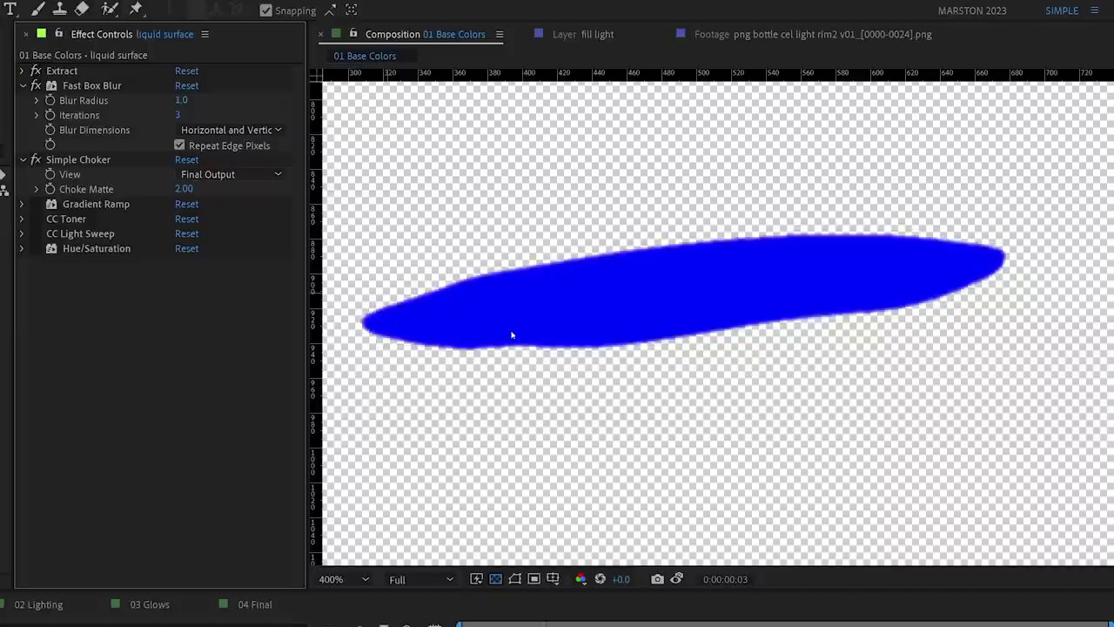
{"action": "scroll", "coordinate": [513, 335], "scroll_direction": "down", "scroll_amount": 4}
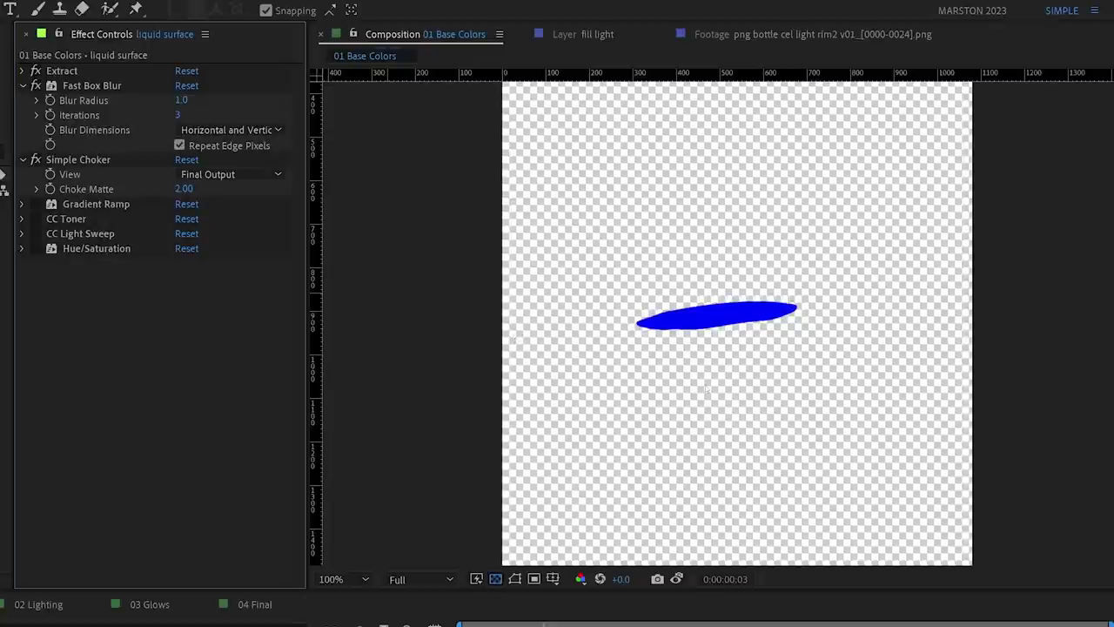
{"action": "scroll", "coordinate": [707, 391], "scroll_direction": "up", "scroll_amount": 4}
Enable the Gradient Ramp effect on the liquid surface layer and turn off the transparency grid
{"action": "left_click", "coordinate": [37, 203]}
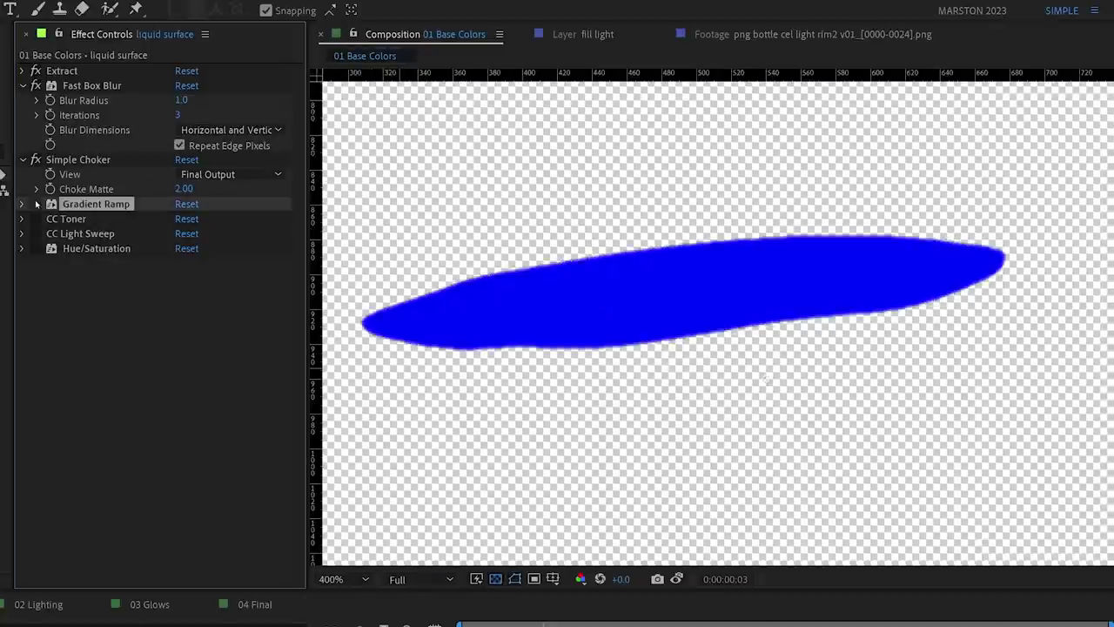
{"action": "left_click", "coordinate": [35, 204]}
{"action": "scroll", "coordinate": [725, 324], "scroll_direction": "down", "scroll_amount": 2}
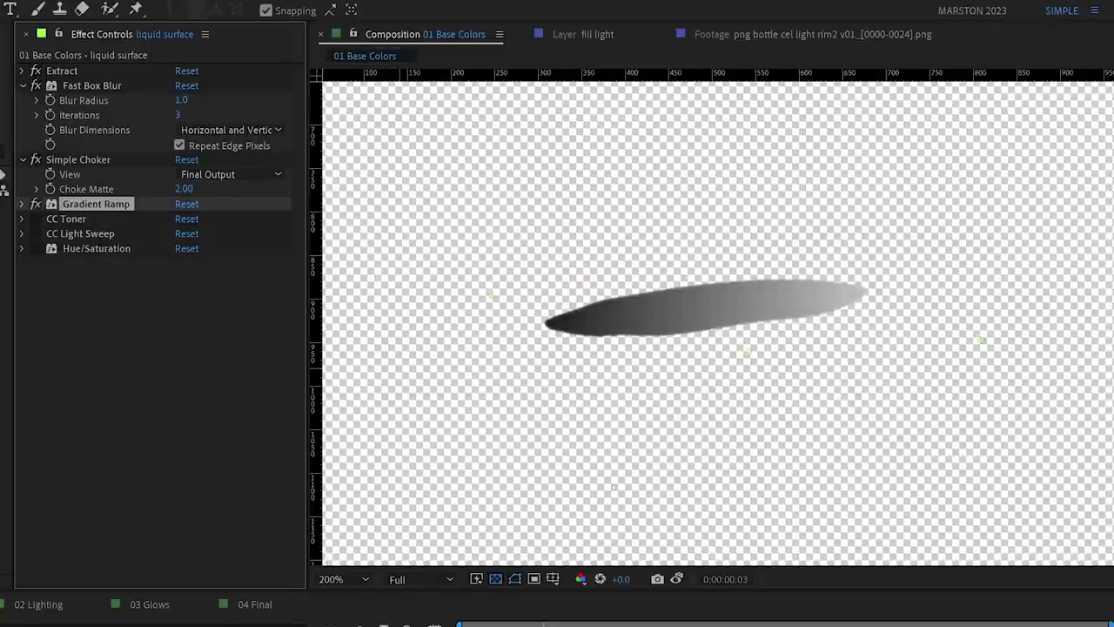
{"action": "left_click", "coordinate": [495, 578]}
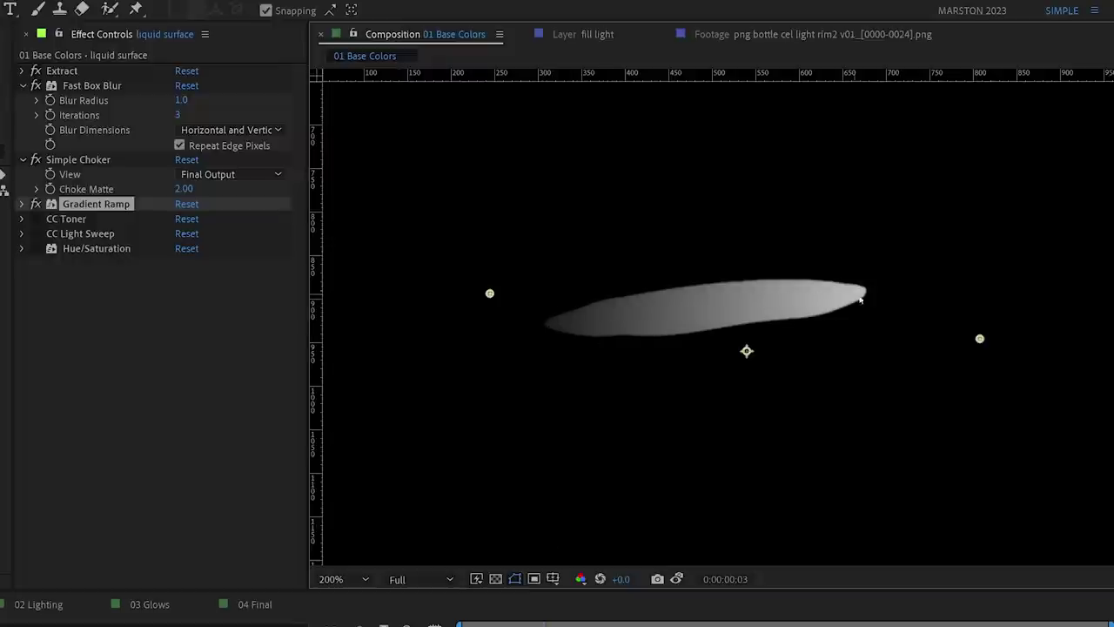
Enable the CC Toner and Hue/Saturation effects on the liquid surface layer and expand their settings
{"action": "left_click", "coordinate": [22, 218]}
{"action": "left_click", "coordinate": [35, 219]}
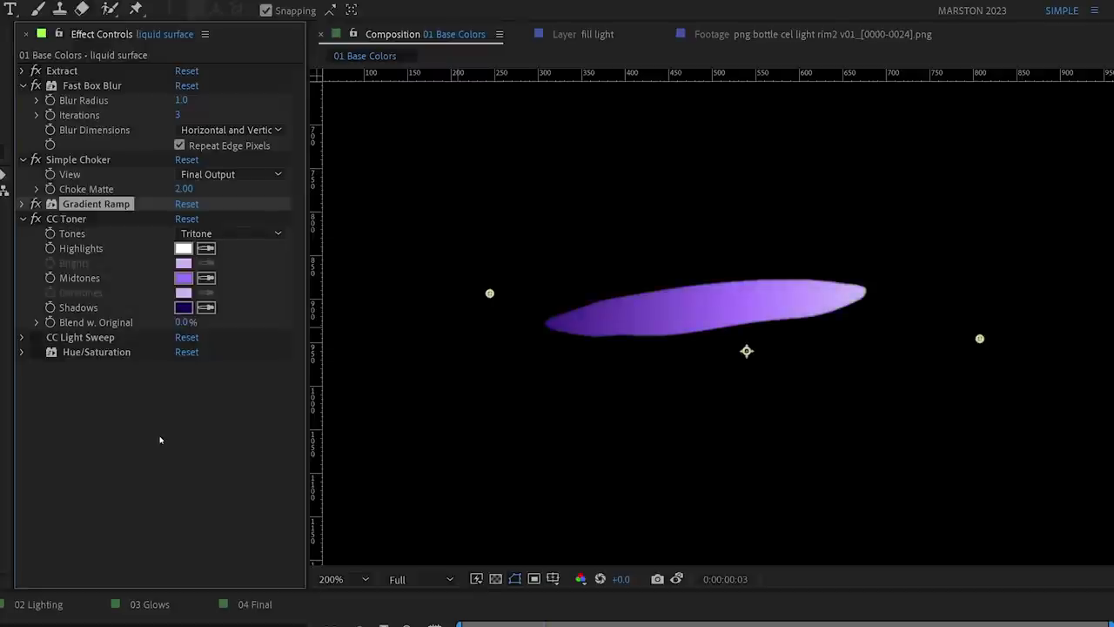
{"action": "left_click", "coordinate": [21, 351]}
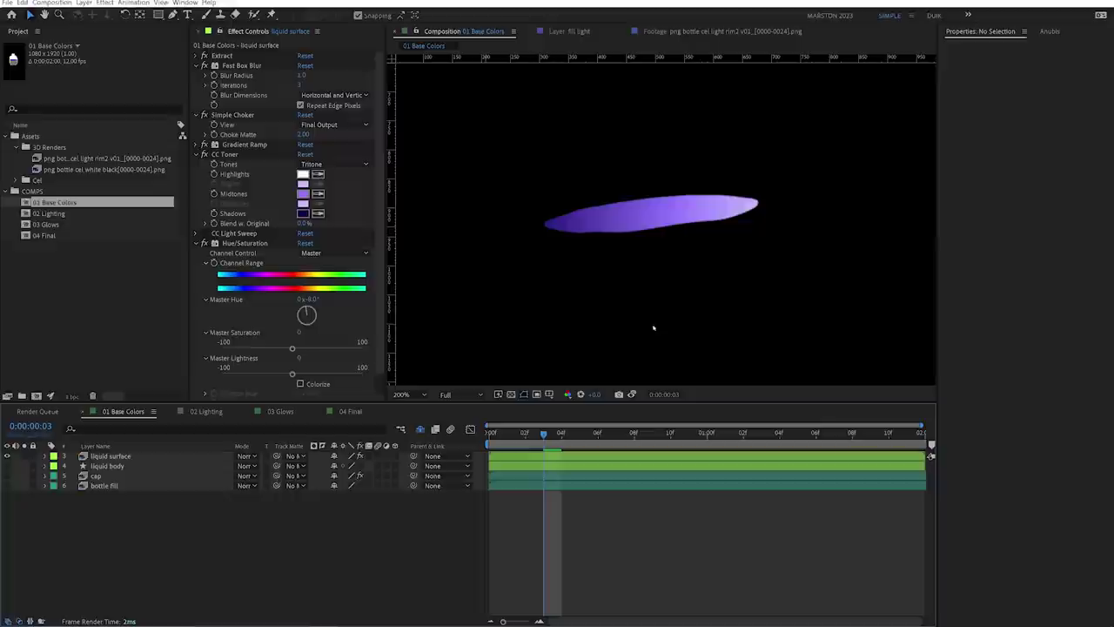
Show the liquid body and bottle fill layers together with the liquid surface
{"action": "key", "text": "comma"}
{"action": "left_click", "coordinate": [7, 465]}
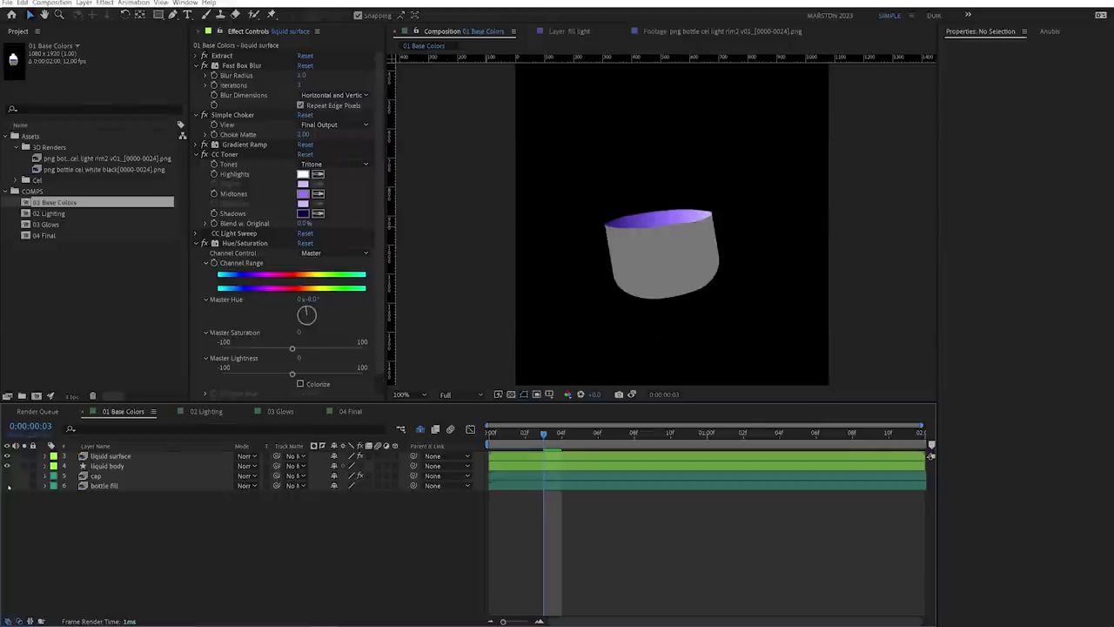
{"action": "left_click_drag", "start_coordinate": [7, 476], "coordinate": [7, 486]}
Enable the liquid body layer's effects and compare its color with CC Toner off and on
{"action": "left_click", "coordinate": [118, 466]}
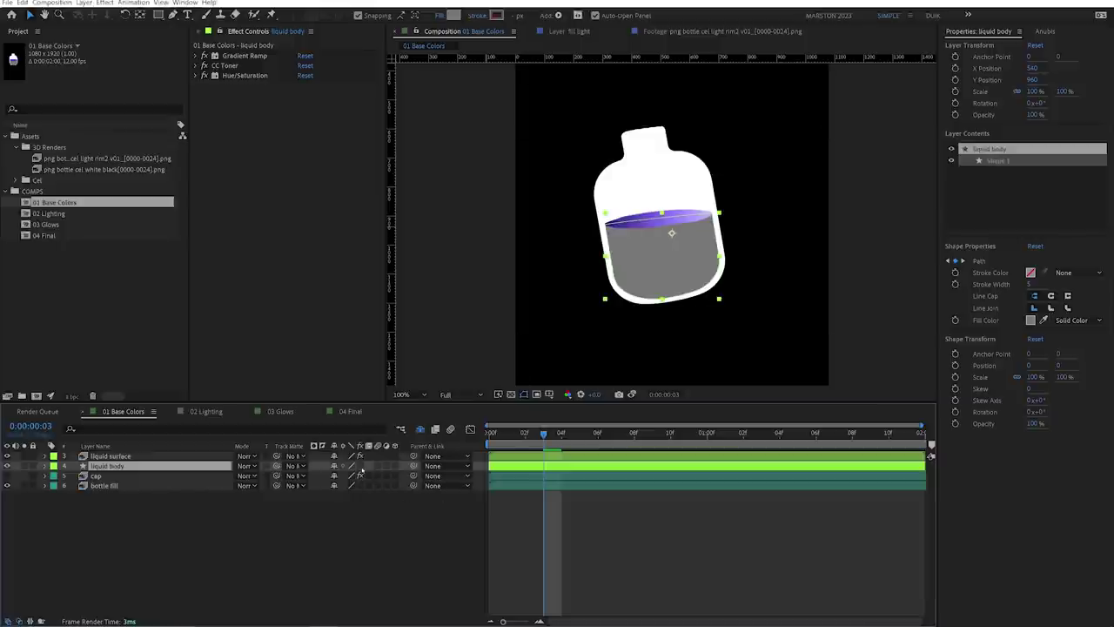
{"action": "left_click", "coordinate": [361, 466]}
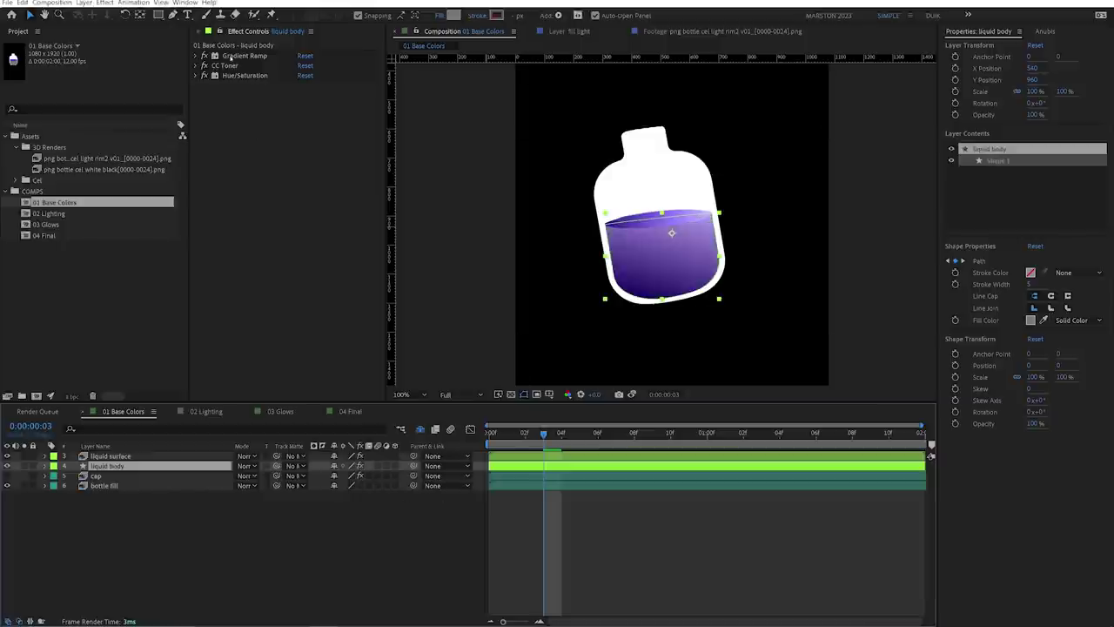
{"action": "left_click", "coordinate": [231, 55]}
{"action": "left_click", "coordinate": [204, 66]}
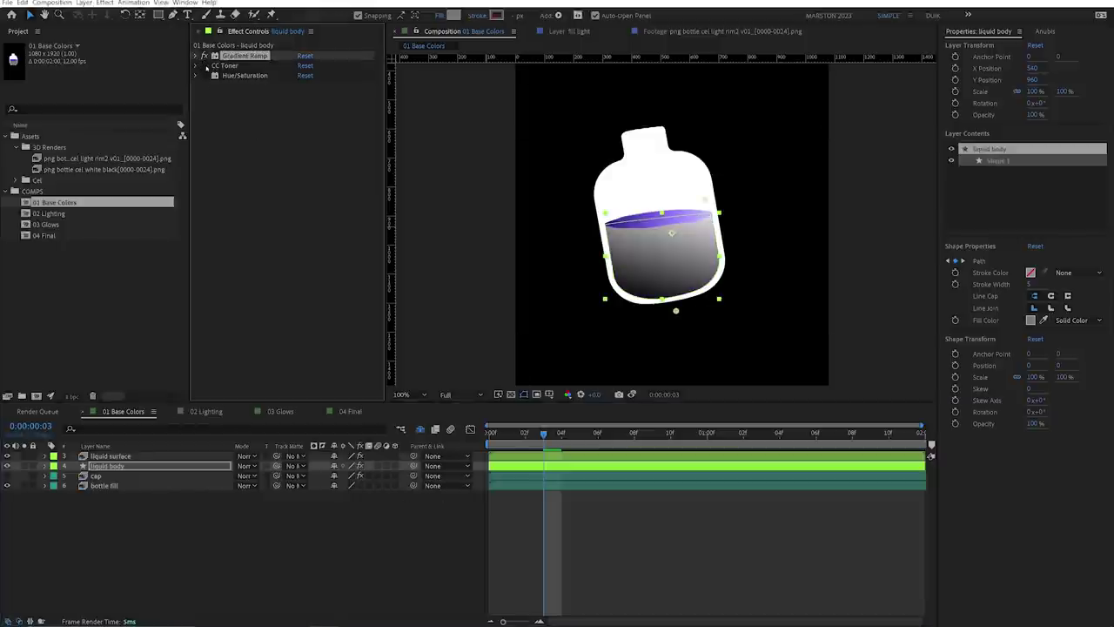
{"action": "left_click", "coordinate": [203, 65]}
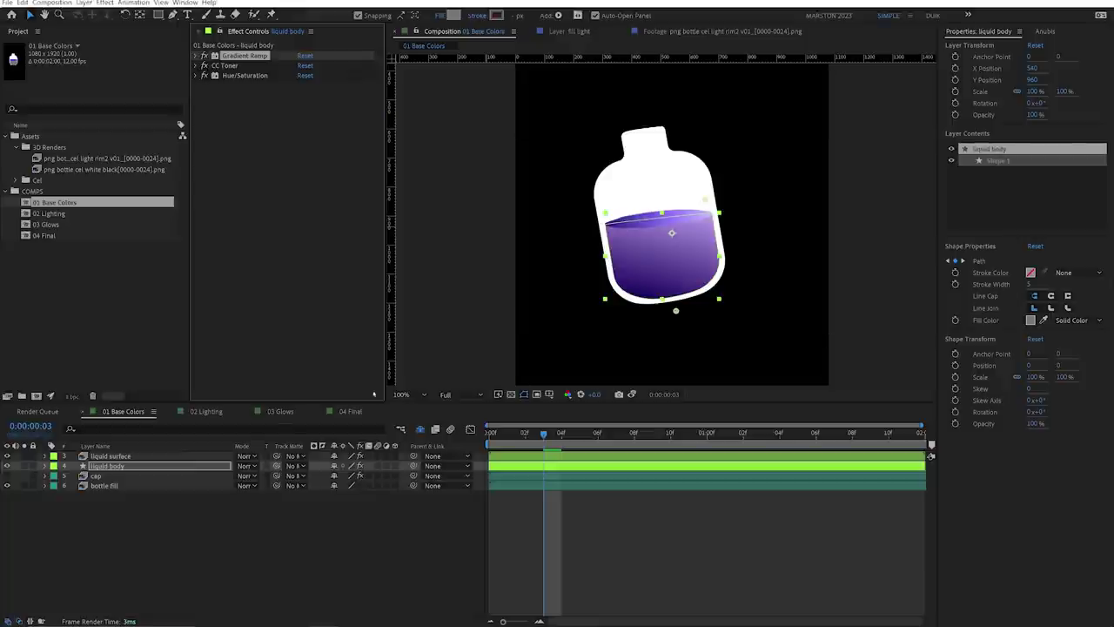
Enable the bottle fill layer's effects and select its Gradient Ramp
{"action": "left_click", "coordinate": [134, 467]}
{"action": "left_click", "coordinate": [131, 485]}
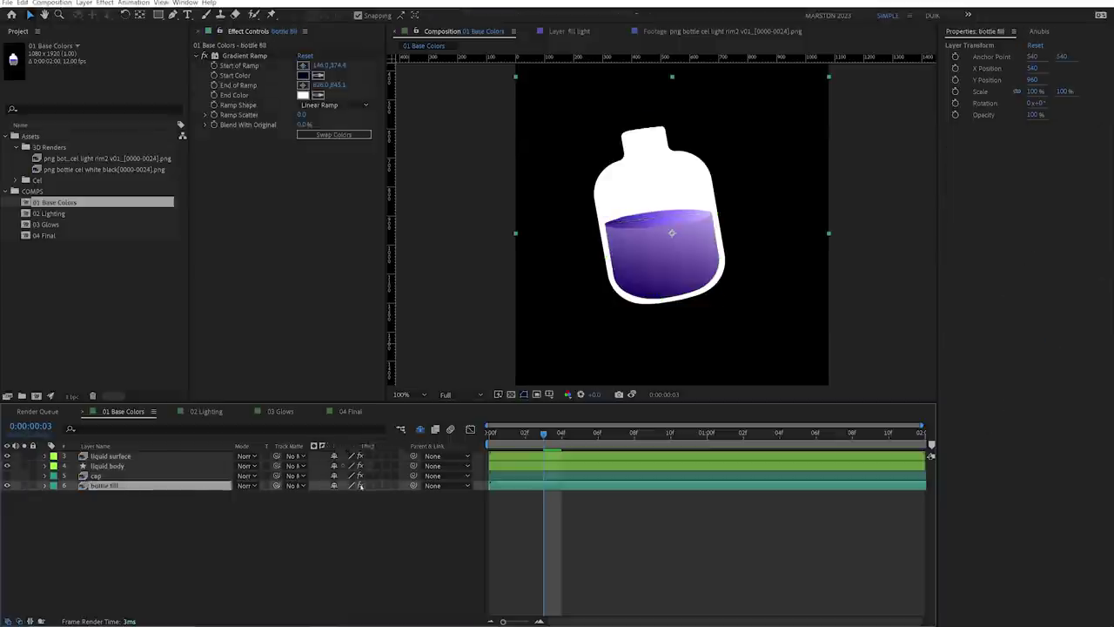
{"action": "left_click", "coordinate": [361, 486]}
{"action": "left_click", "coordinate": [237, 56]}
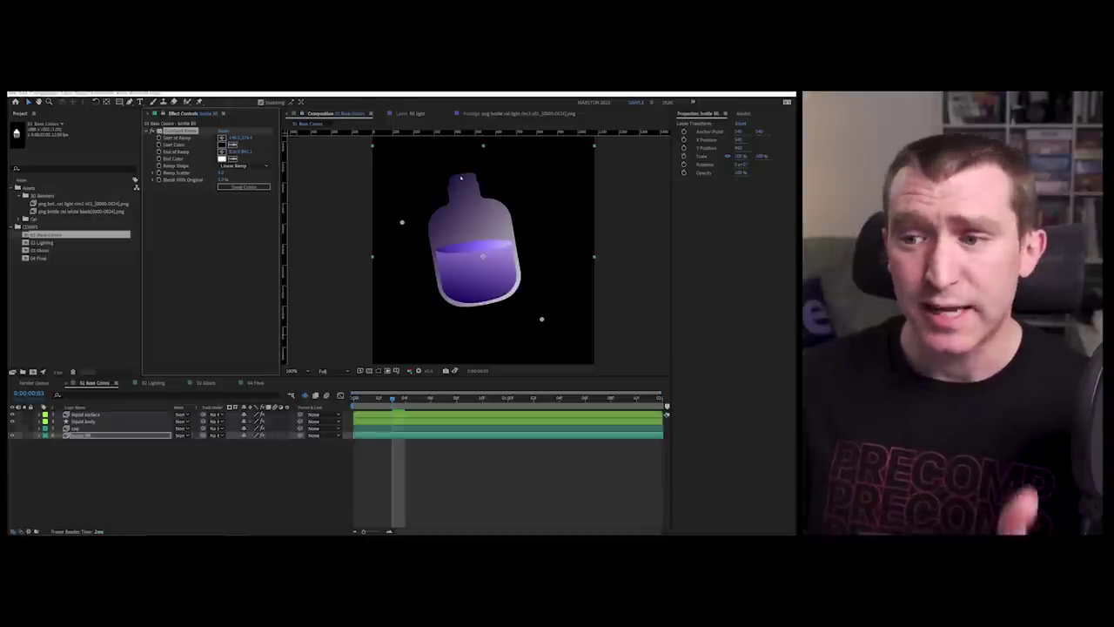
Isolate the cap layer over the transparency grid and enable its Extract effect
{"action": "left_click", "coordinate": [12, 429]}
{"action": "left_click_drag", "start_coordinate": [12, 428], "coordinate": [12, 415]}
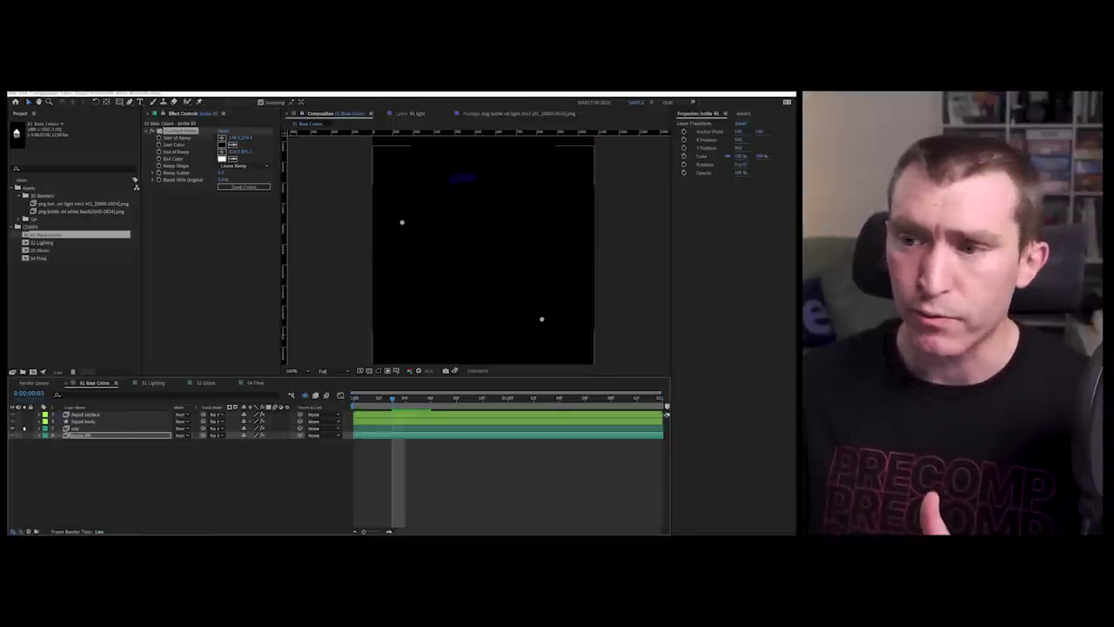
{"action": "left_click", "coordinate": [368, 370]}
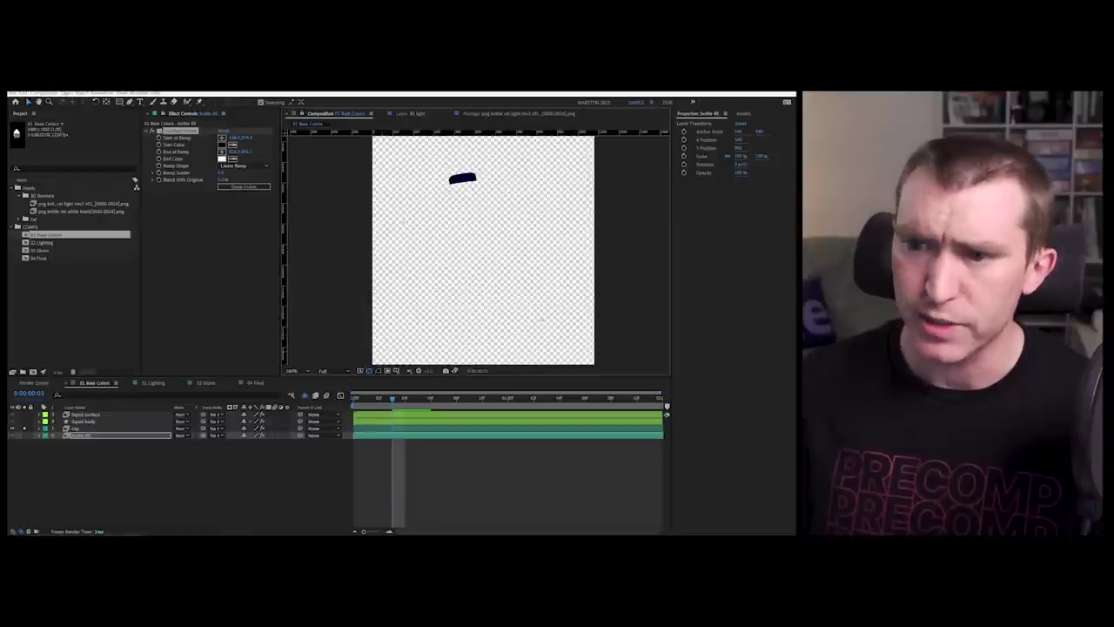
{"action": "left_click", "coordinate": [96, 428]}
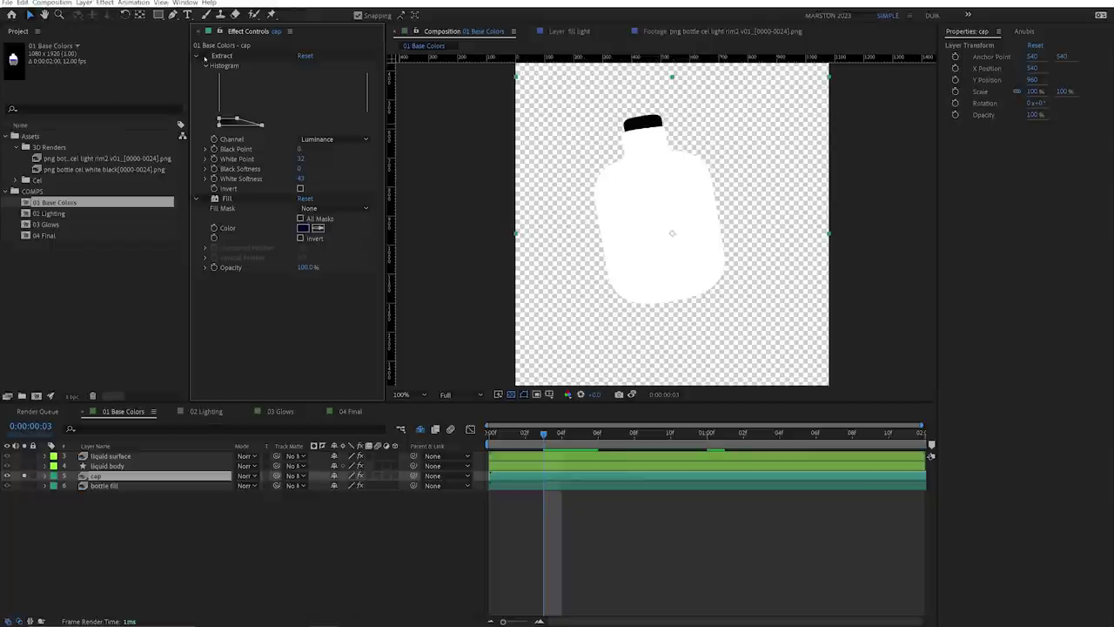
{"action": "left_click", "coordinate": [205, 56]}
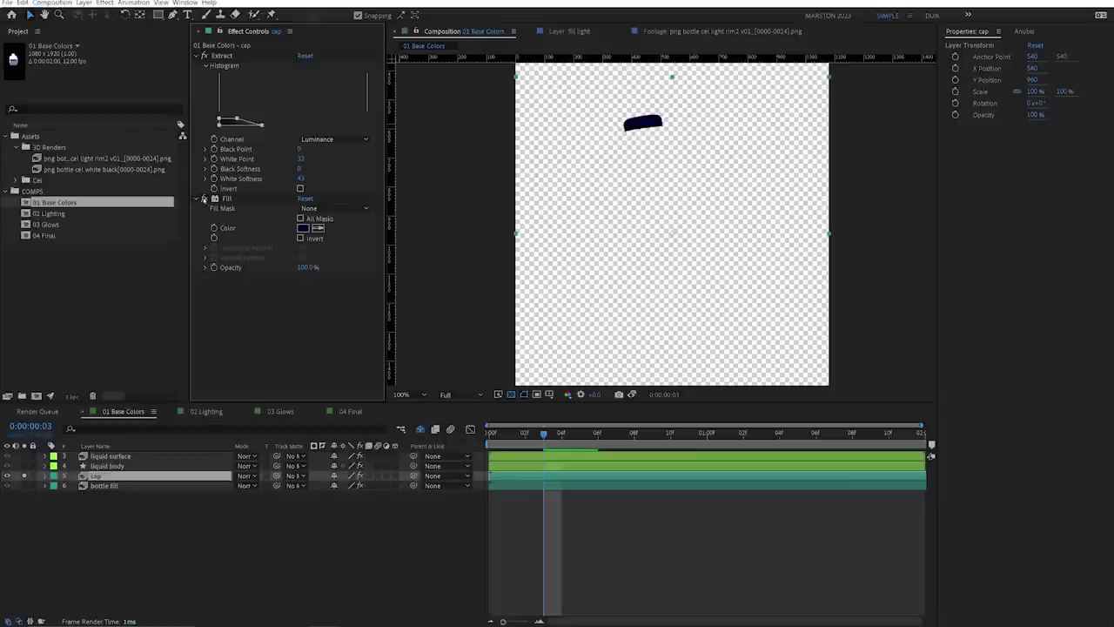
Check the Fill color of the cap layer and stop isolating the layer
{"action": "left_click", "coordinate": [303, 228]}
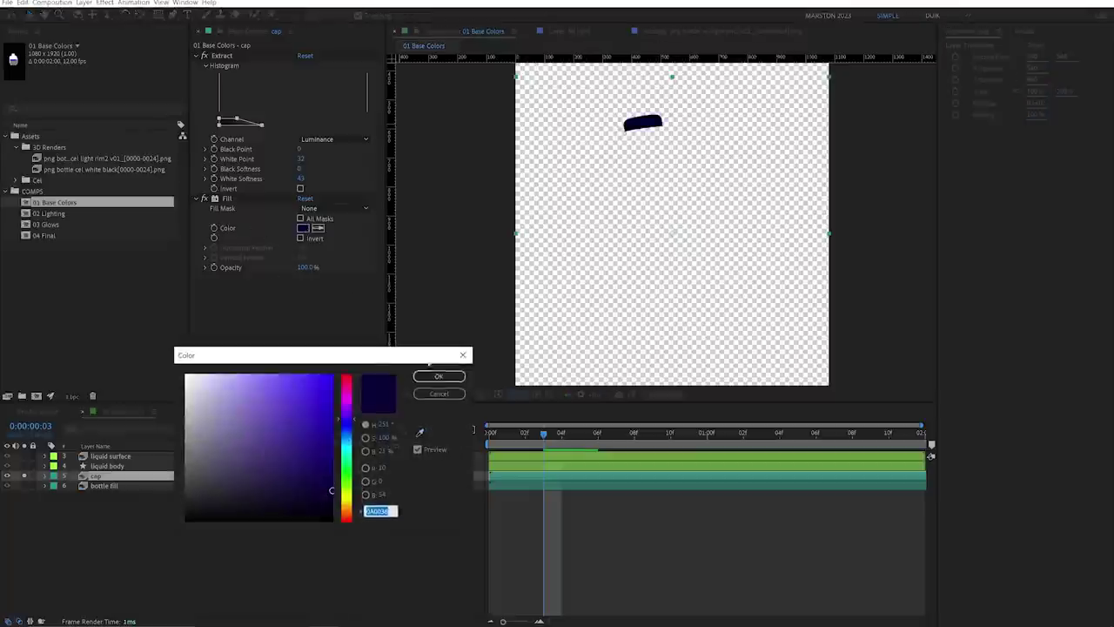
{"action": "left_click", "coordinate": [439, 376]}
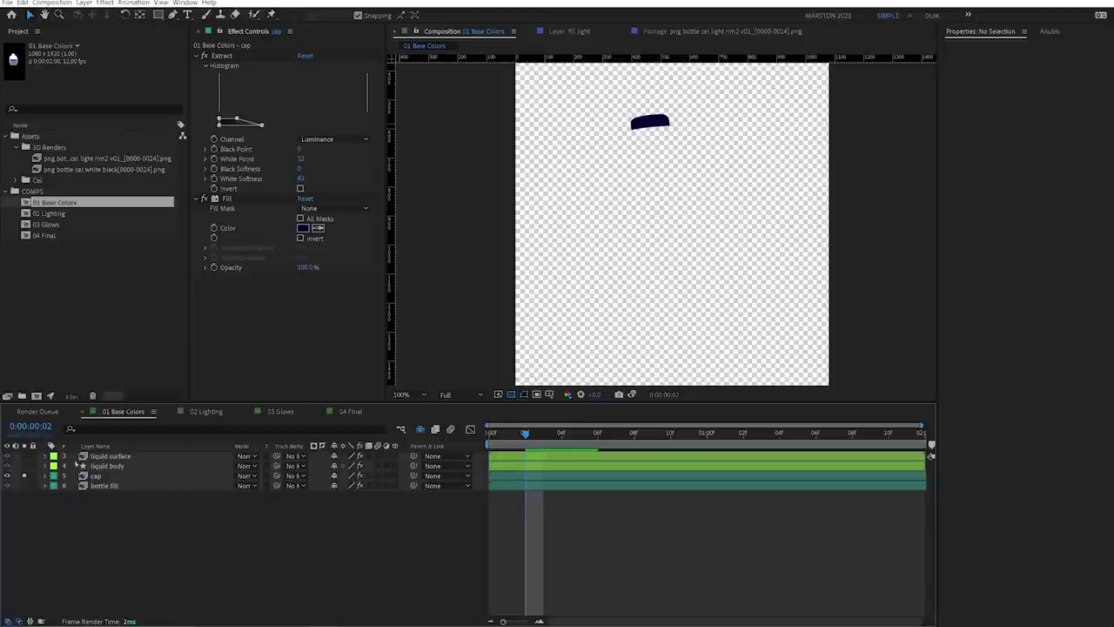
{"action": "left_click", "coordinate": [26, 475]}
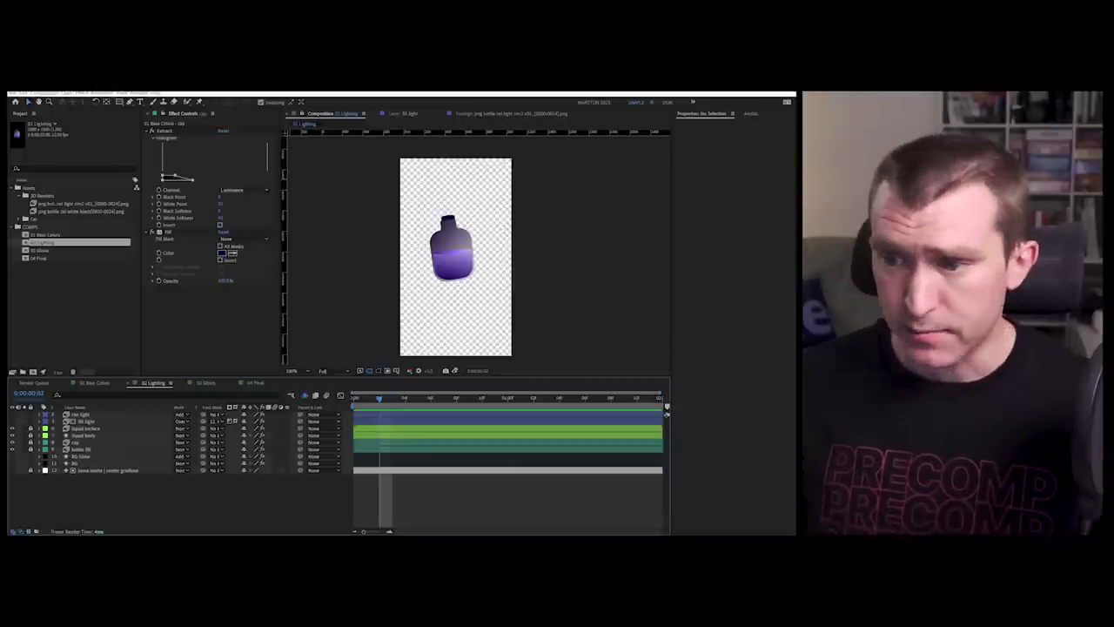
Show the rim light layer in the 02 Lighting composition and isolate it
{"action": "key", "text": "slash"}
{"action": "double_click", "coordinate": [83, 414]}
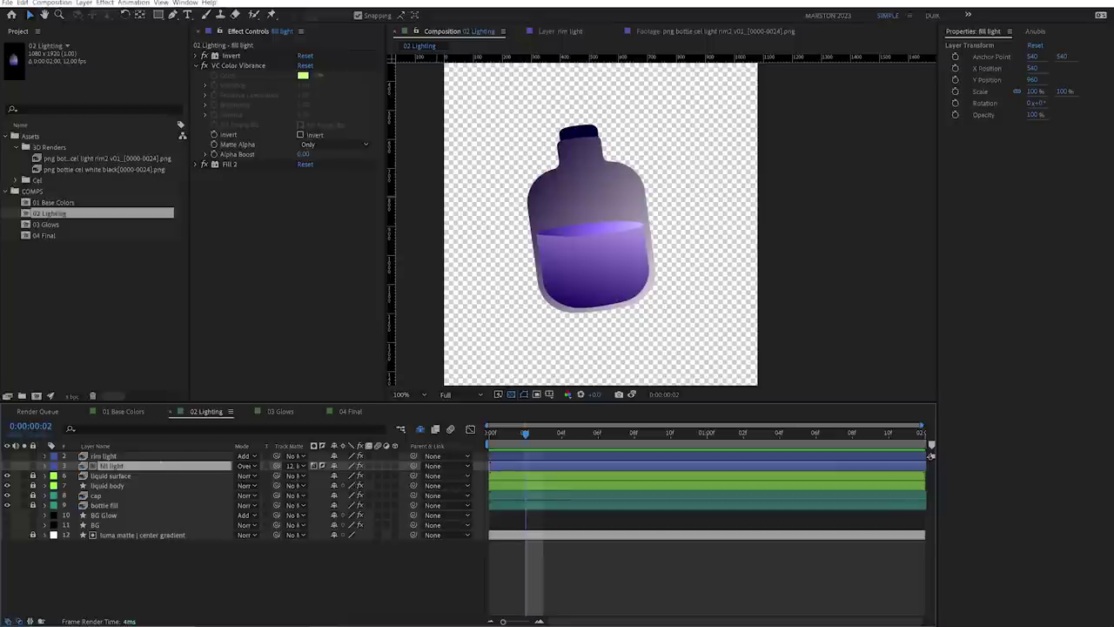
{"action": "left_click", "coordinate": [8, 455]}
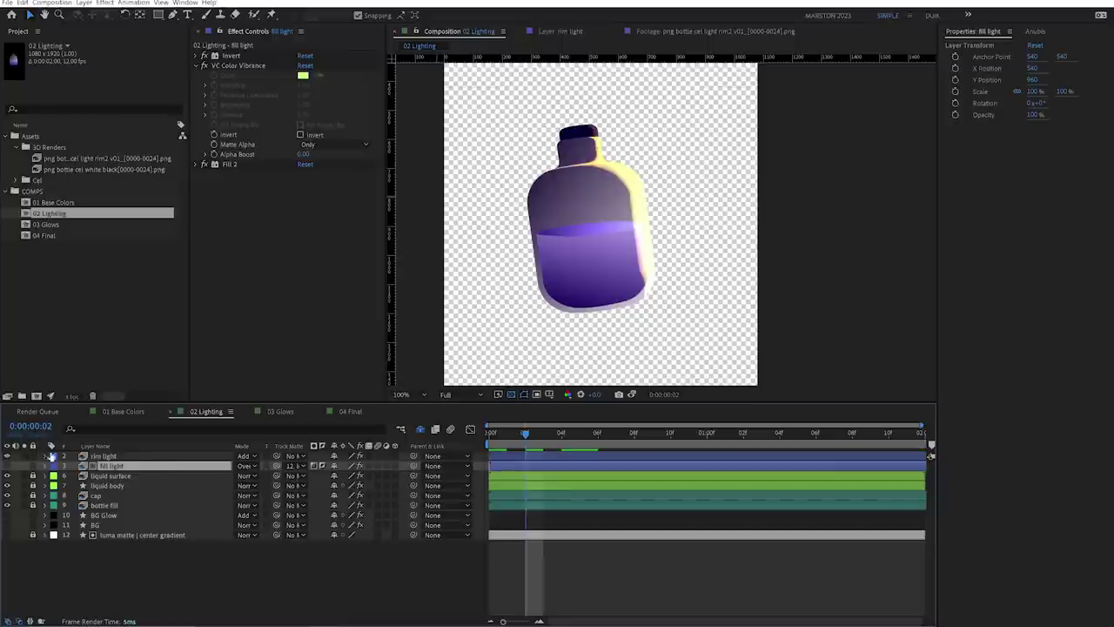
{"action": "left_click", "coordinate": [103, 456]}
{"action": "left_click", "coordinate": [23, 455]}
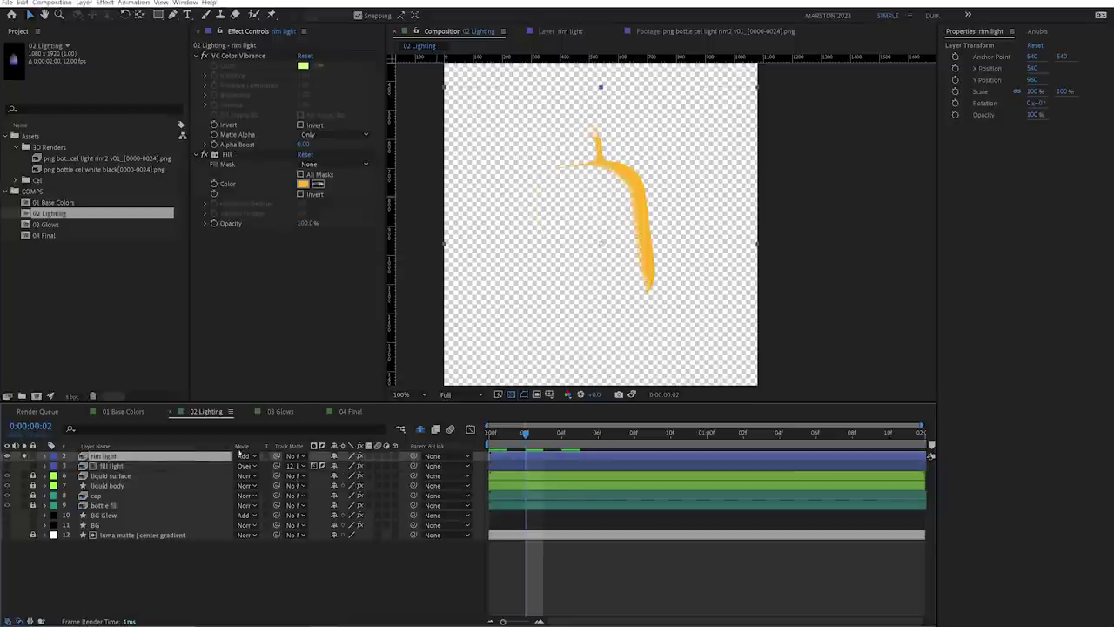
Set the rim light's blending mode to Normal and disable its VC Color Vibrance to examine the raw black-and-white render
{"action": "left_click", "coordinate": [246, 455]}
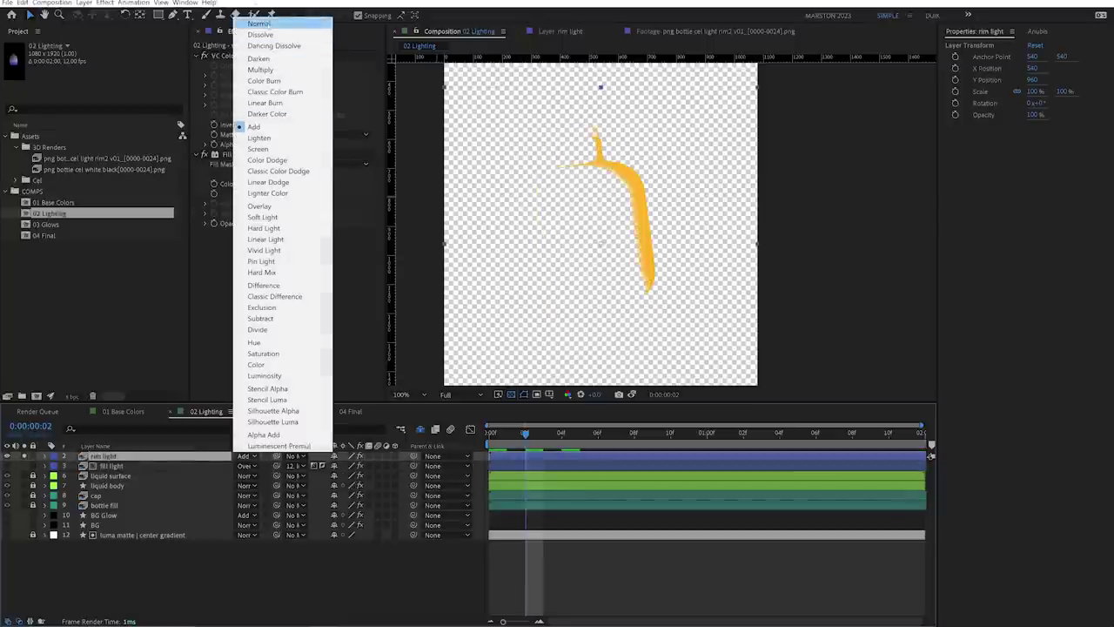
{"action": "left_click", "coordinate": [260, 23]}
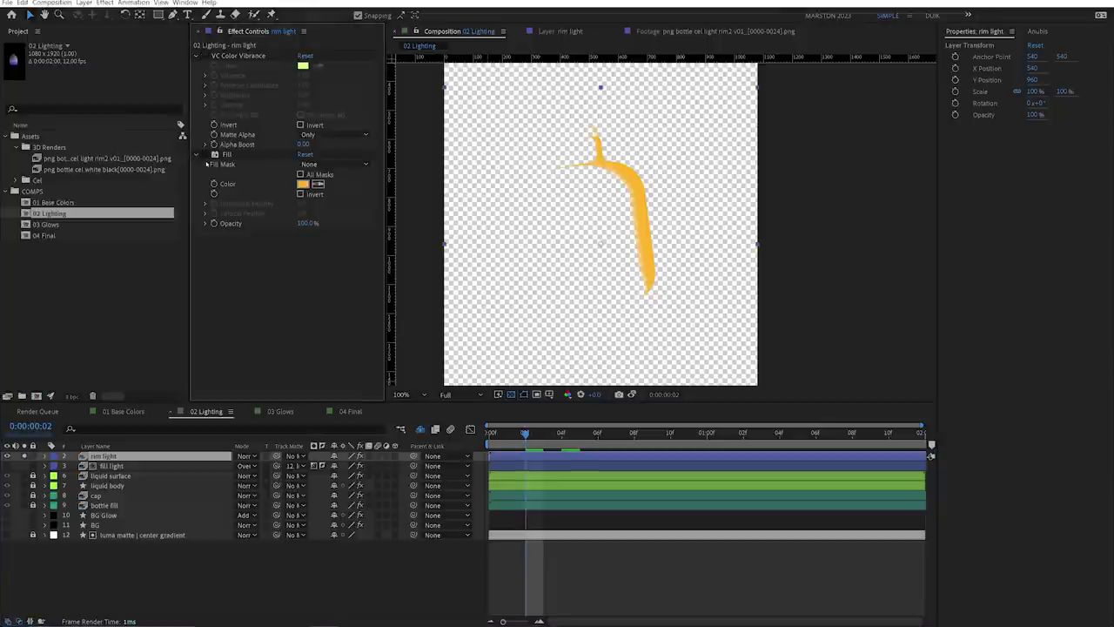
{"action": "left_click", "coordinate": [204, 55]}
{"action": "left_click_drag", "start_coordinate": [534, 435], "coordinate": [528, 466]}
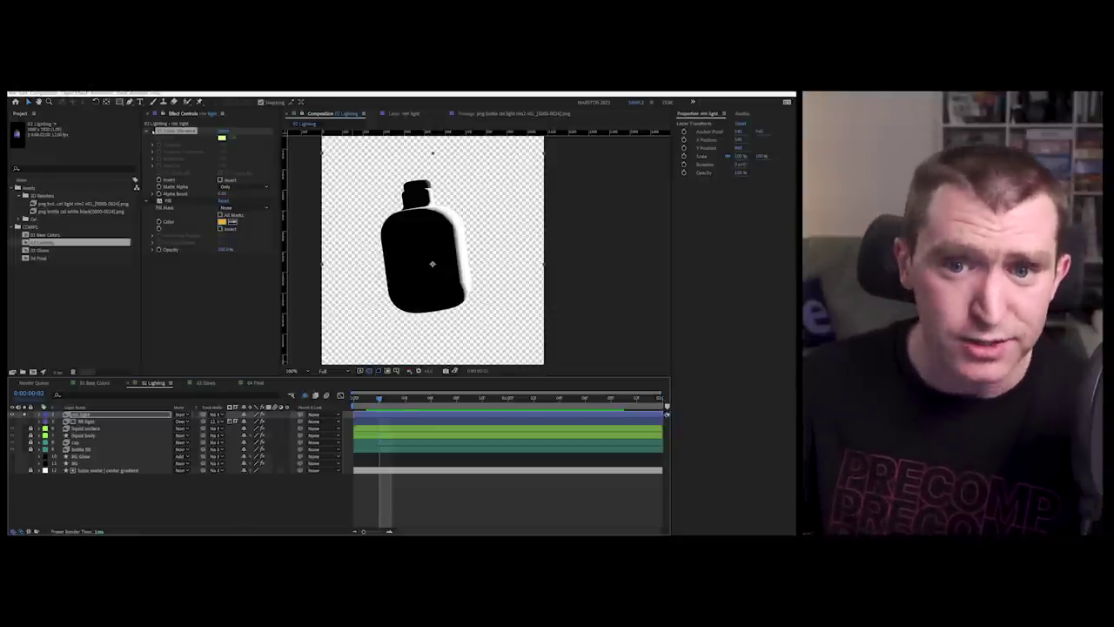
Enable VC Color Vibrance on the rim light layer with Matte Alpha set to Only
{"action": "left_click", "coordinate": [152, 130]}
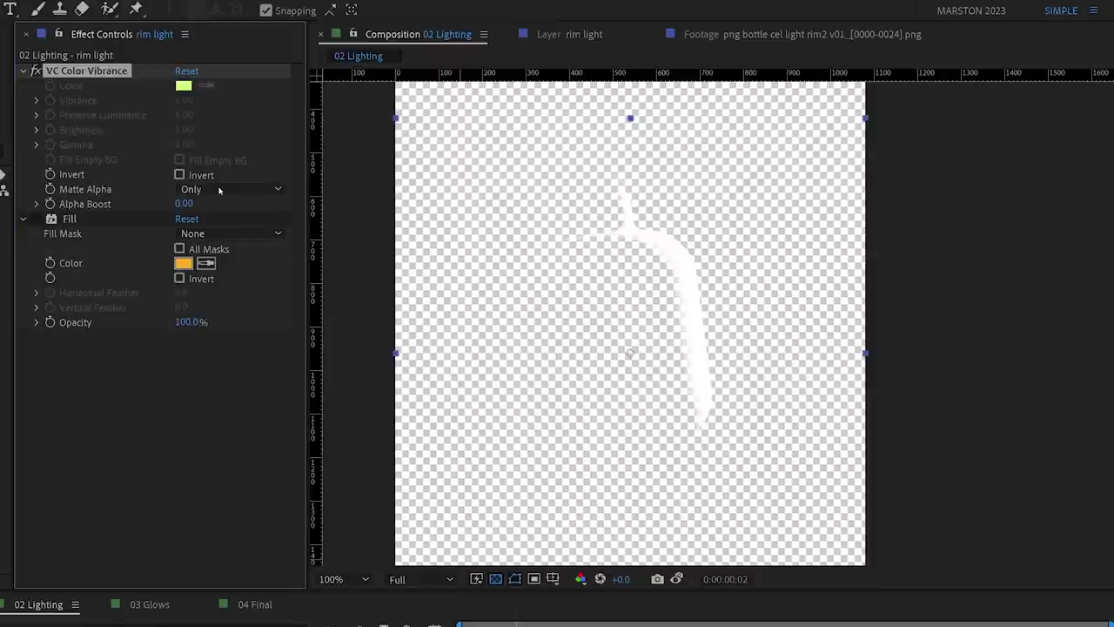
{"action": "left_click", "coordinate": [219, 189]}
{"action": "left_click", "coordinate": [214, 238]}
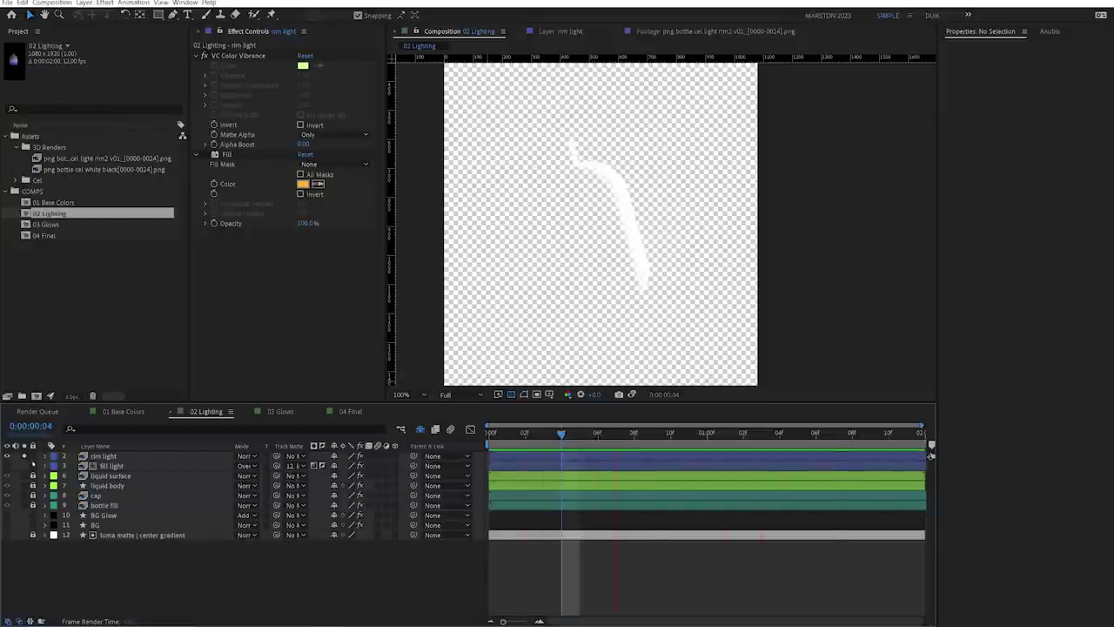
Show the rim light together with the rest of the bottle and set its blending mode to Add
{"action": "left_click", "coordinate": [23, 456]}
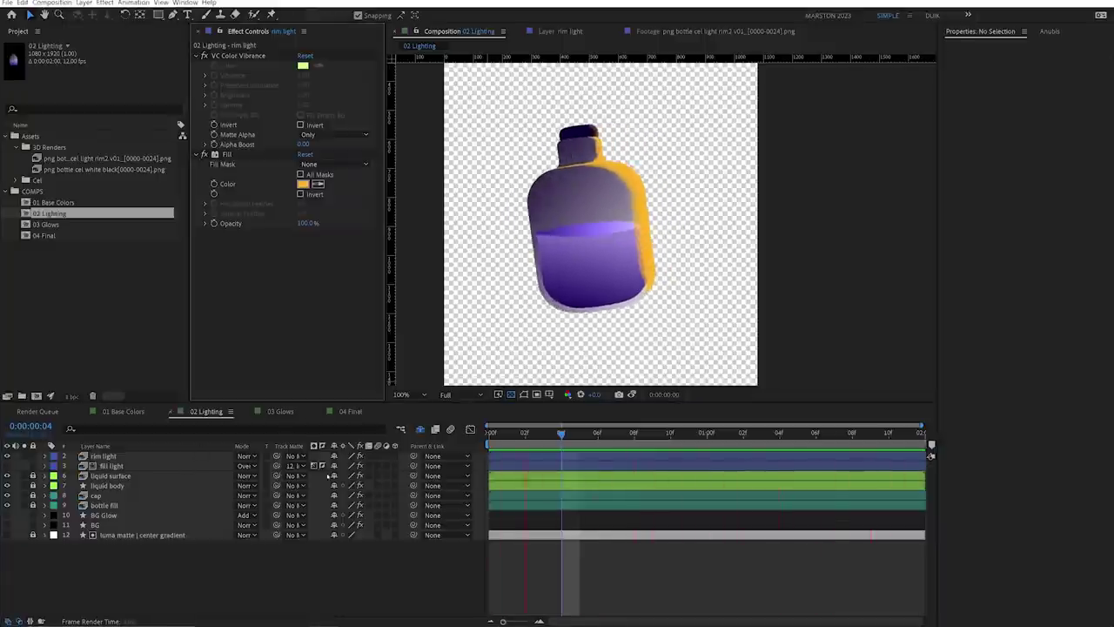
{"action": "left_click", "coordinate": [246, 455]}
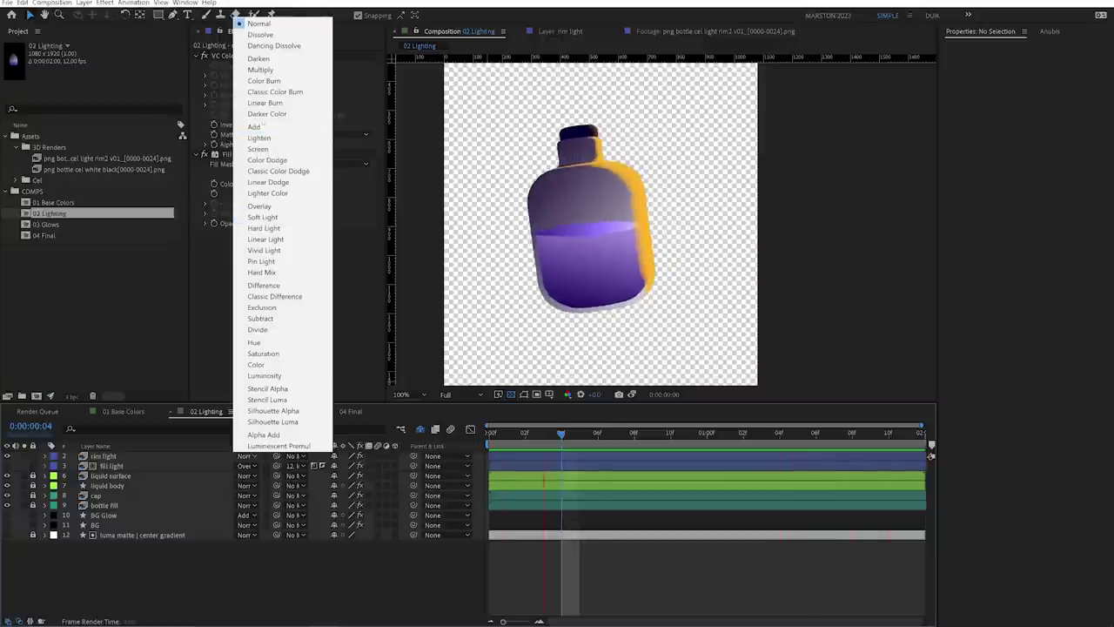
{"action": "left_click", "coordinate": [261, 127]}
Isolate the fill light layer, enable its Invert, VC Color Vibrance and Fill 2 effects, and view it with the full bottle
{"action": "left_click", "coordinate": [539, 465]}
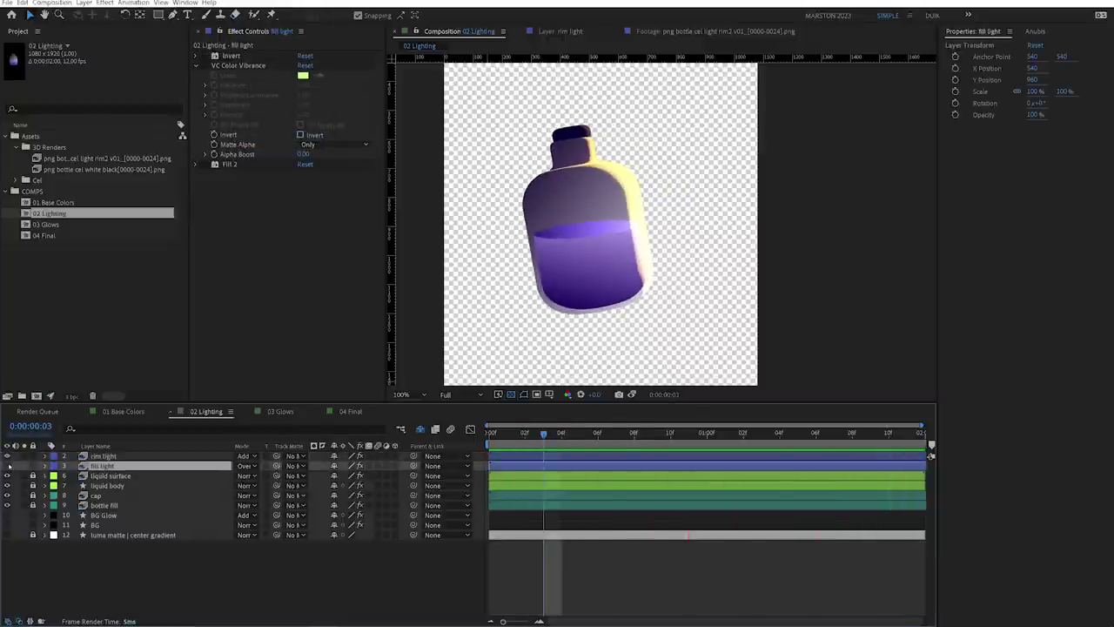
{"action": "left_click", "coordinate": [23, 466]}
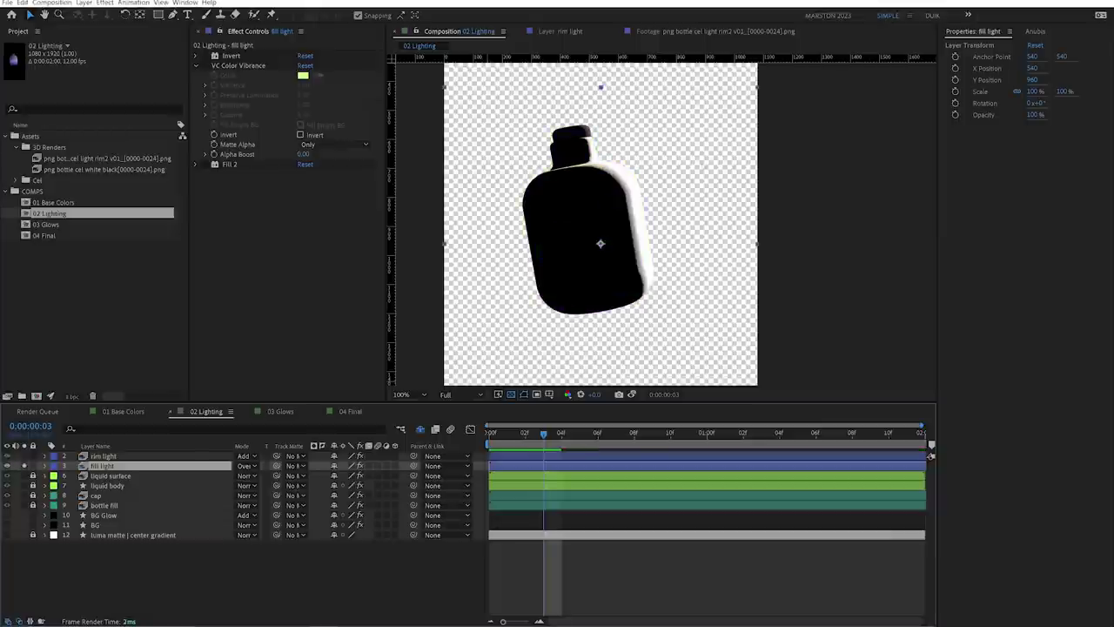
{"action": "left_click", "coordinate": [204, 55]}
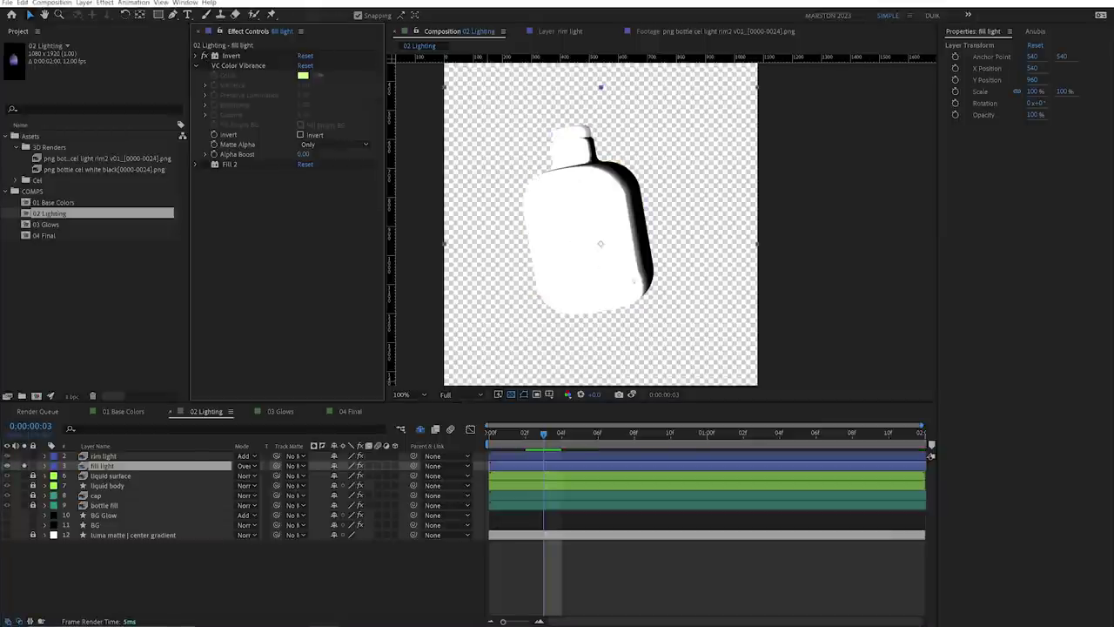
{"action": "left_click", "coordinate": [204, 66]}
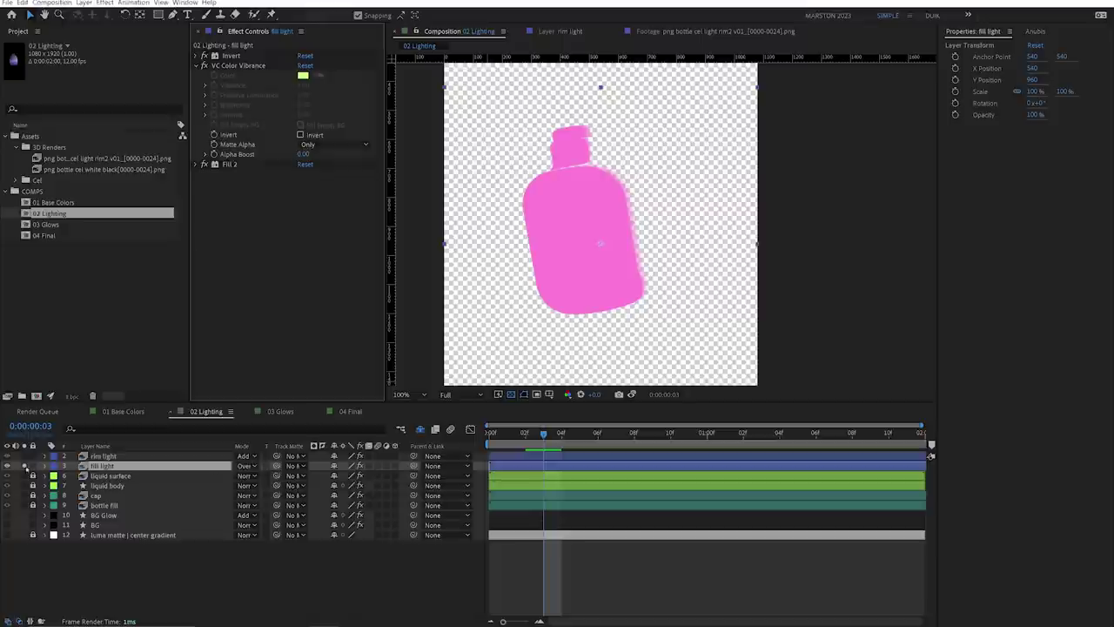
{"action": "left_click", "coordinate": [24, 466]}
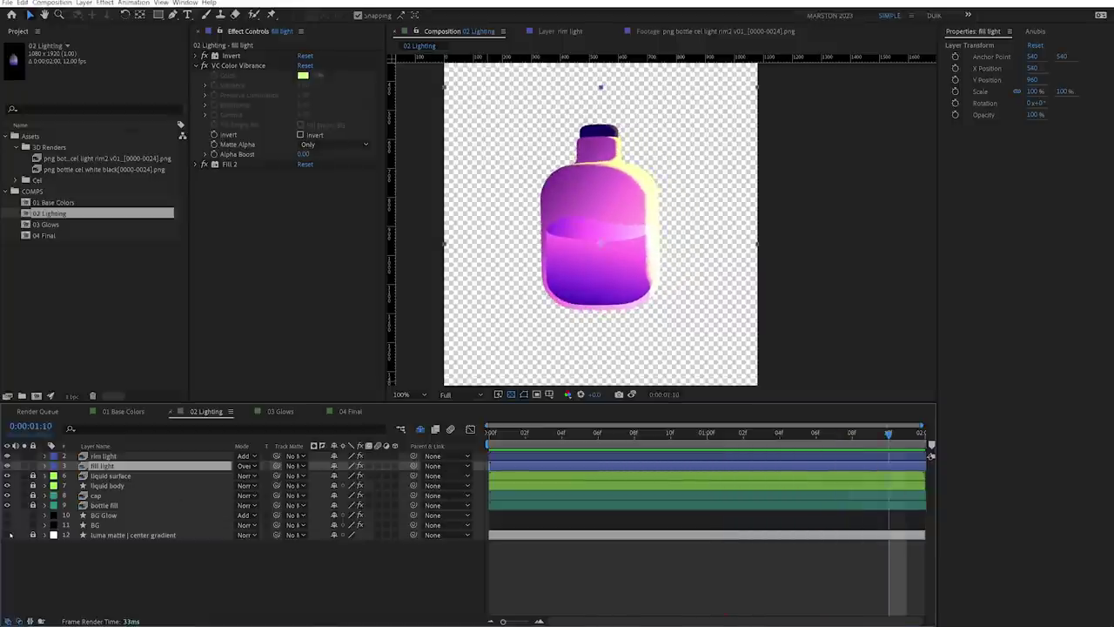
Preview the luma matte | center gradient layer on its own and hide it again
{"action": "left_click", "coordinate": [8, 535]}
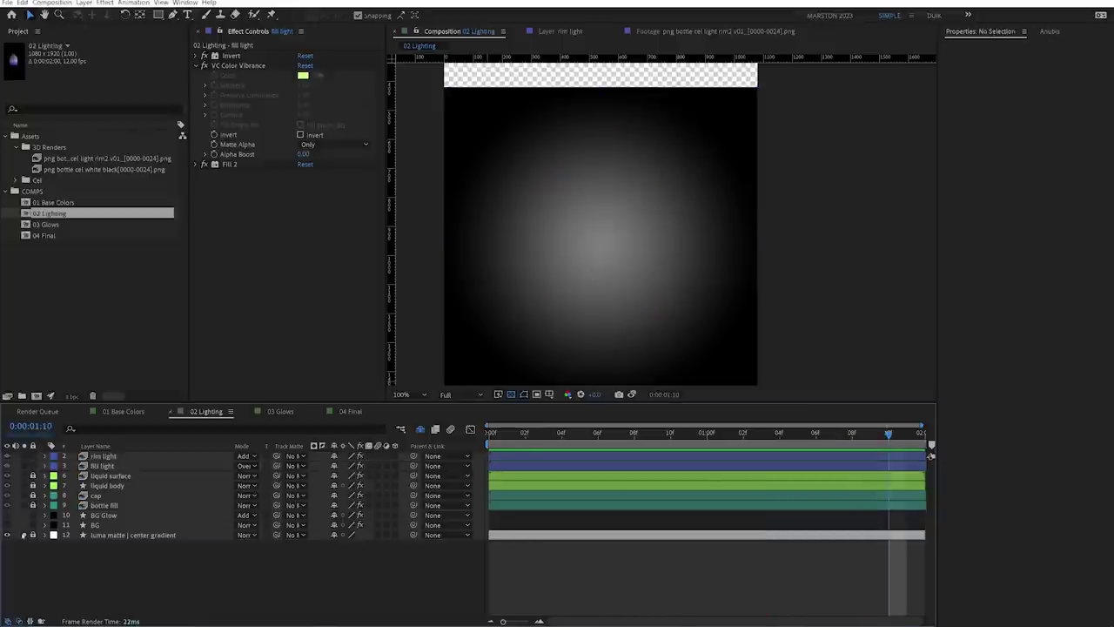
{"action": "left_click", "coordinate": [24, 535]}
{"action": "left_click", "coordinate": [8, 535]}
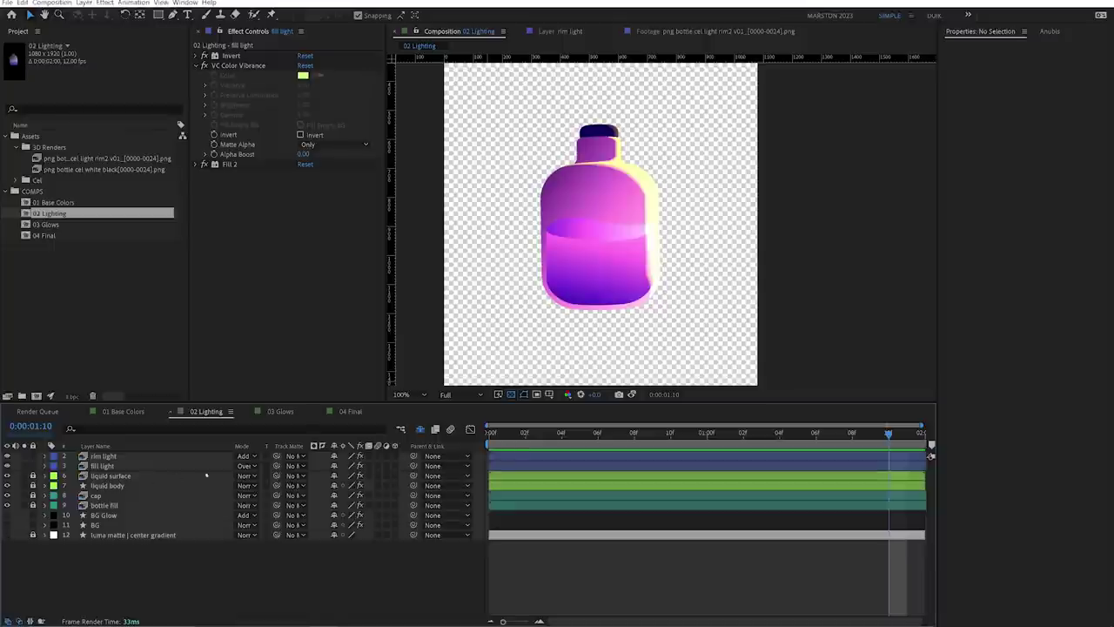
Assign the luma matte | center gradient layer as the fill light's track matte and check the masked fill light in isolation
{"action": "left_click_drag", "start_coordinate": [276, 466], "coordinate": [107, 536]}
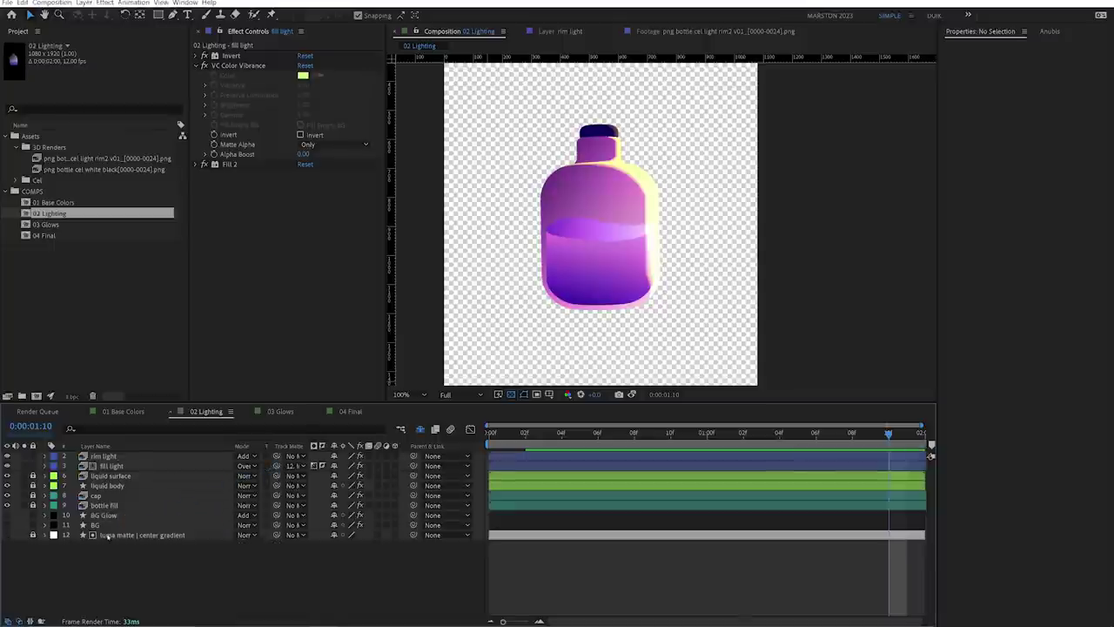
{"action": "left_click", "coordinate": [24, 466]}
{"action": "left_click", "coordinate": [511, 395]}
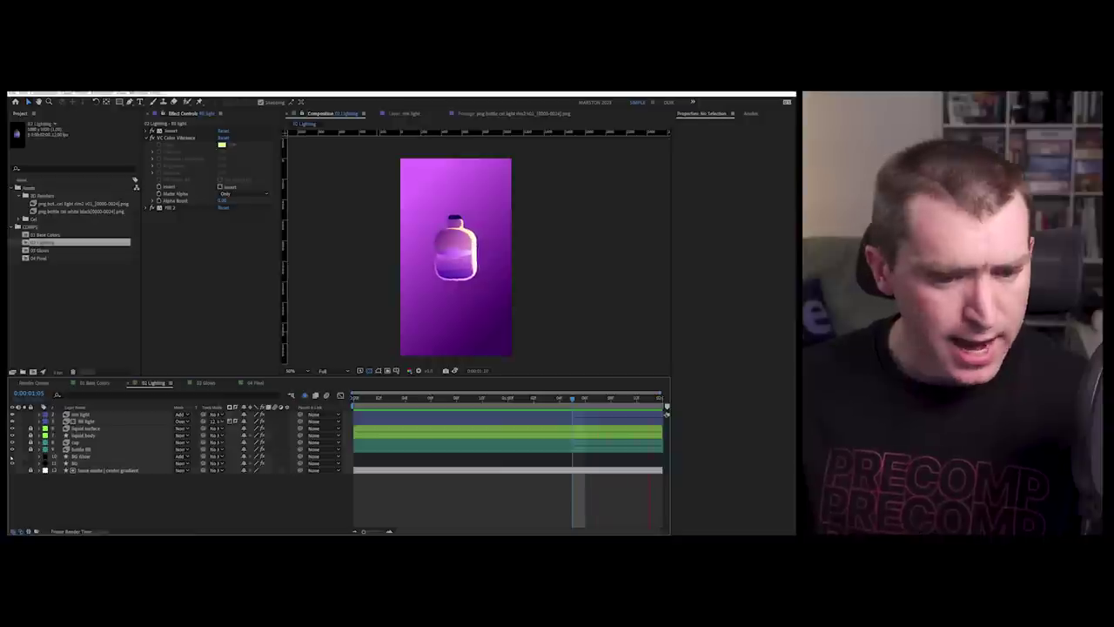
Preview the BG Glow layer on its own and return to the full composite
{"action": "left_click", "coordinate": [24, 456]}
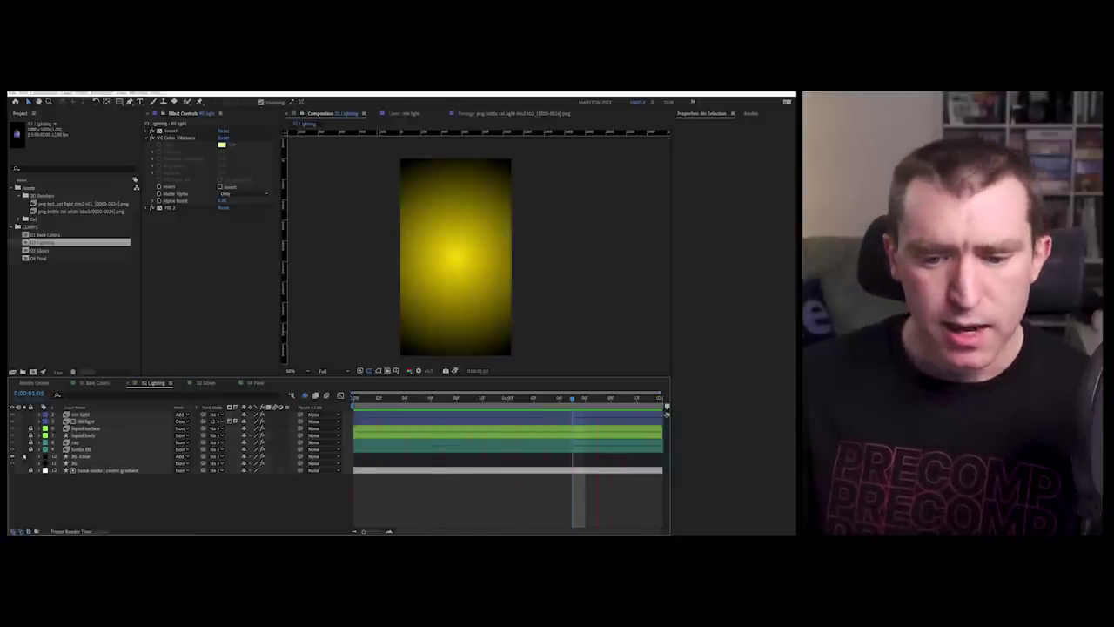
{"action": "left_click", "coordinate": [24, 456]}
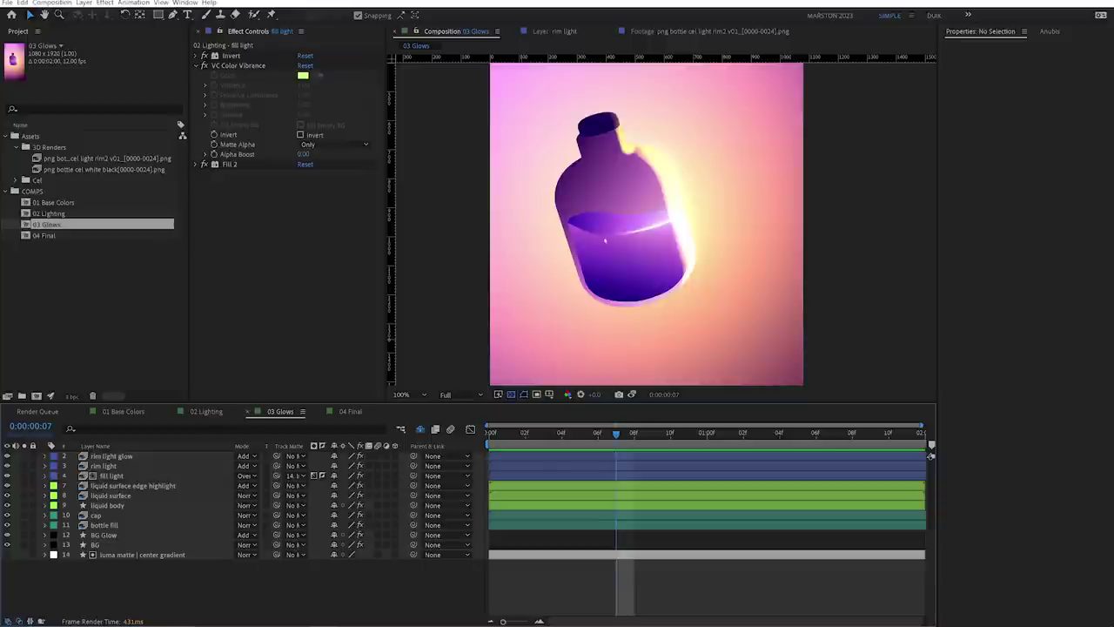
Reveal the opacity of the rim light glow layer in 03 Glows, set it to 100%, and isolate the layer
{"action": "left_click", "coordinate": [651, 456]}
{"action": "key", "text": "t"}
{"action": "key", "text": "Page_Down"}
{"action": "key", "text": "Page_Down"}
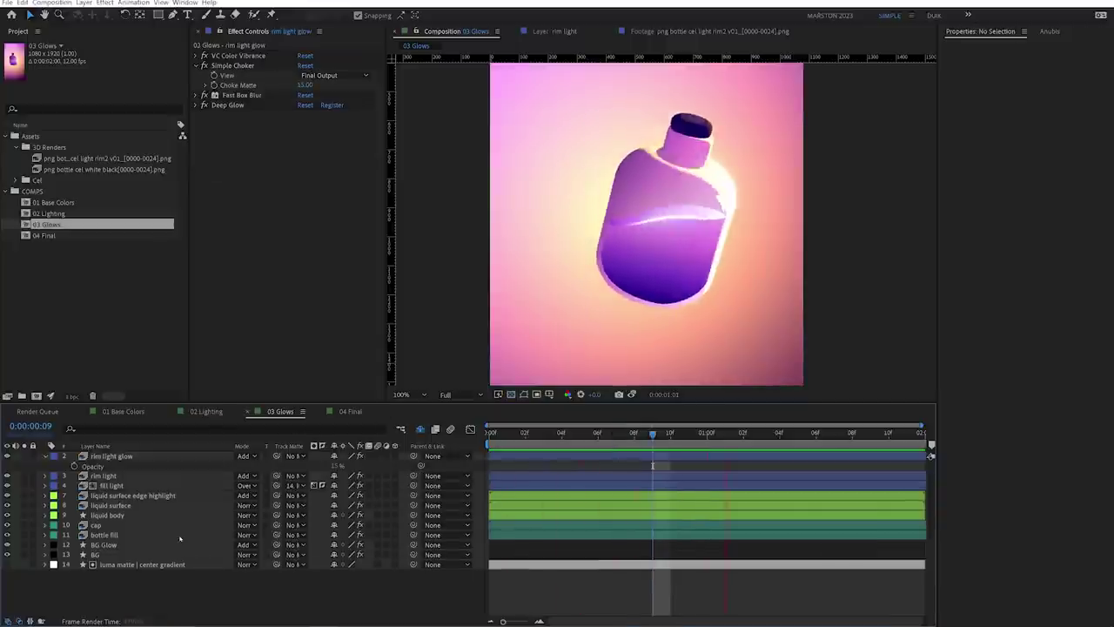
{"action": "key", "text": "Page_Up"}
{"action": "key", "text": "Page_Up"}
{"action": "key", "text": "Page_Up"}
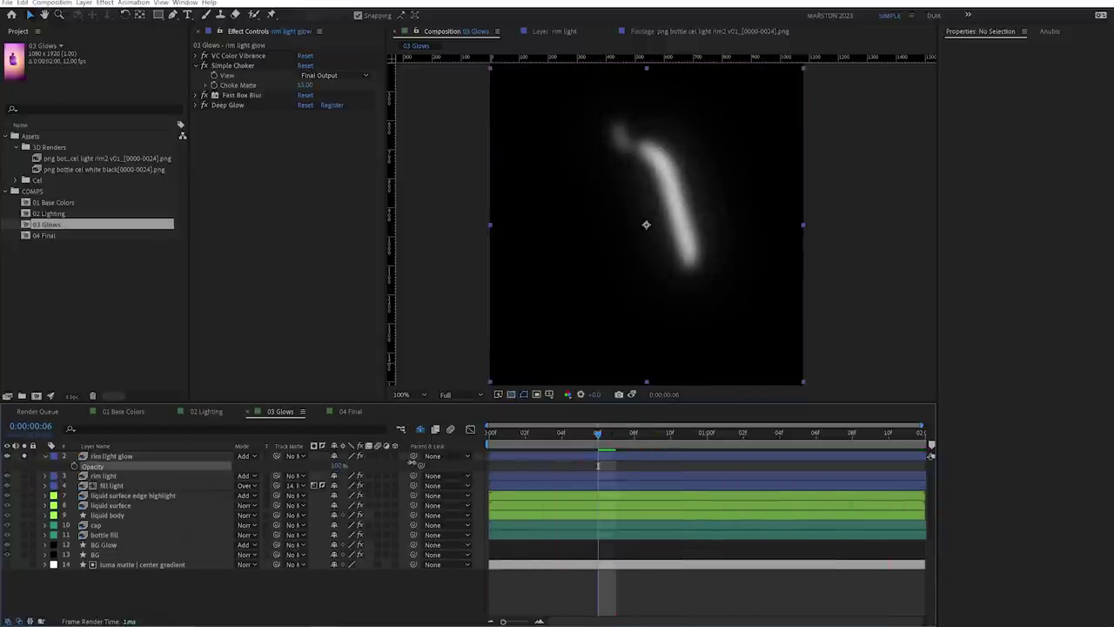
{"action": "left_click", "coordinate": [598, 466]}
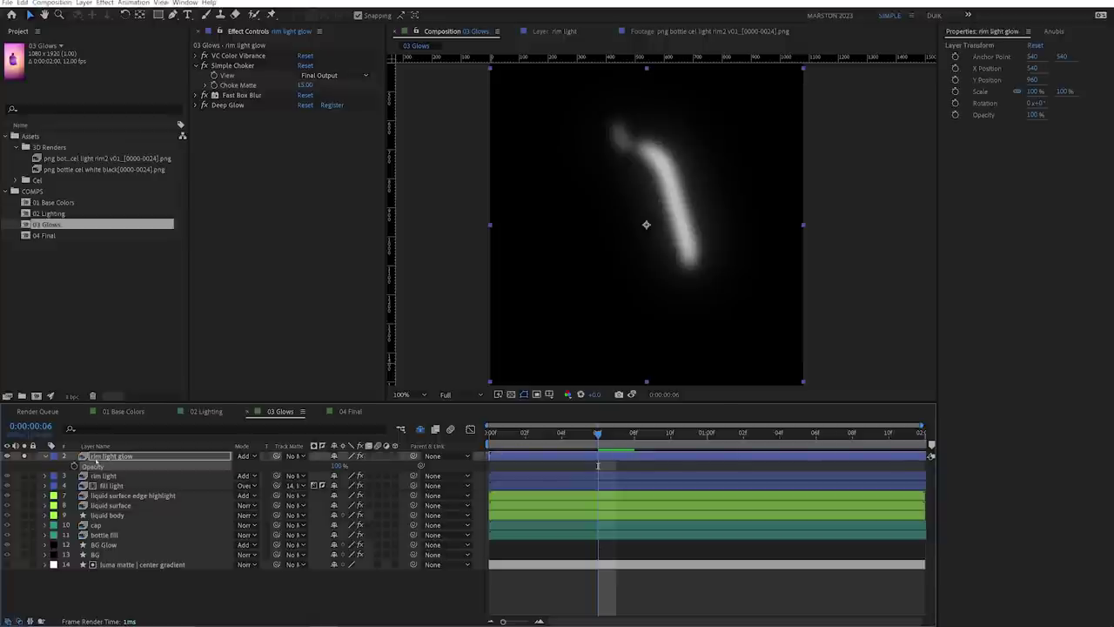
Disable all effects on the rim light glow layer and examine its raw render over the transparency grid
{"action": "key", "text": "Return"}
{"action": "left_click", "coordinate": [204, 95]}
{"action": "left_click", "coordinate": [204, 104]}
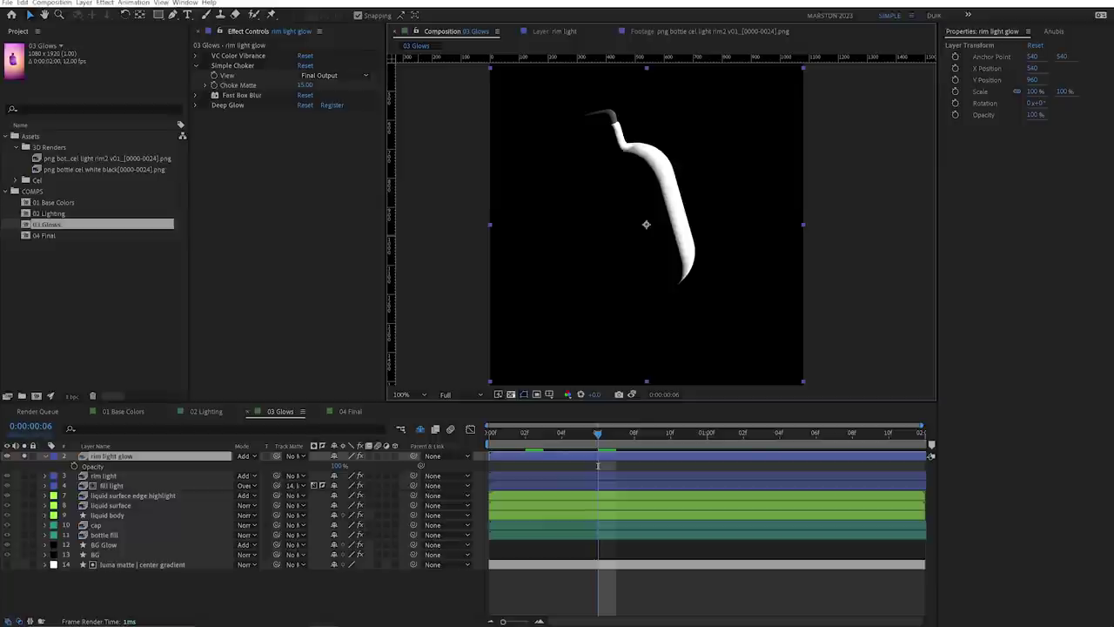
{"action": "left_click", "coordinate": [511, 394]}
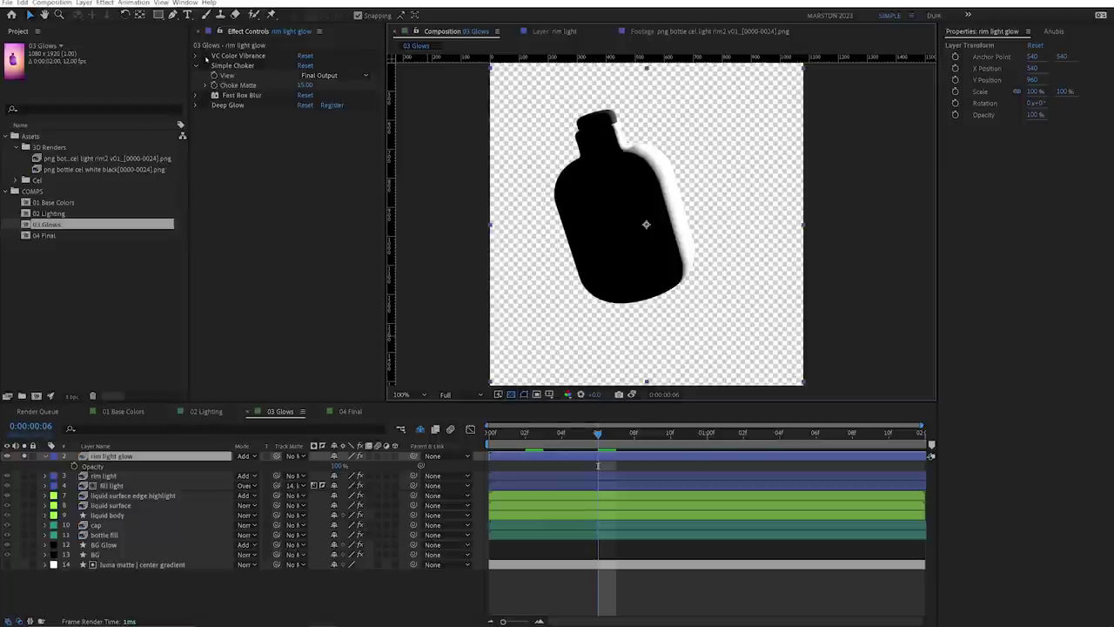
Enable VC Color Vibrance on the rim light glow layer and inspect its Matte Alpha option
{"action": "left_click", "coordinate": [203, 56]}
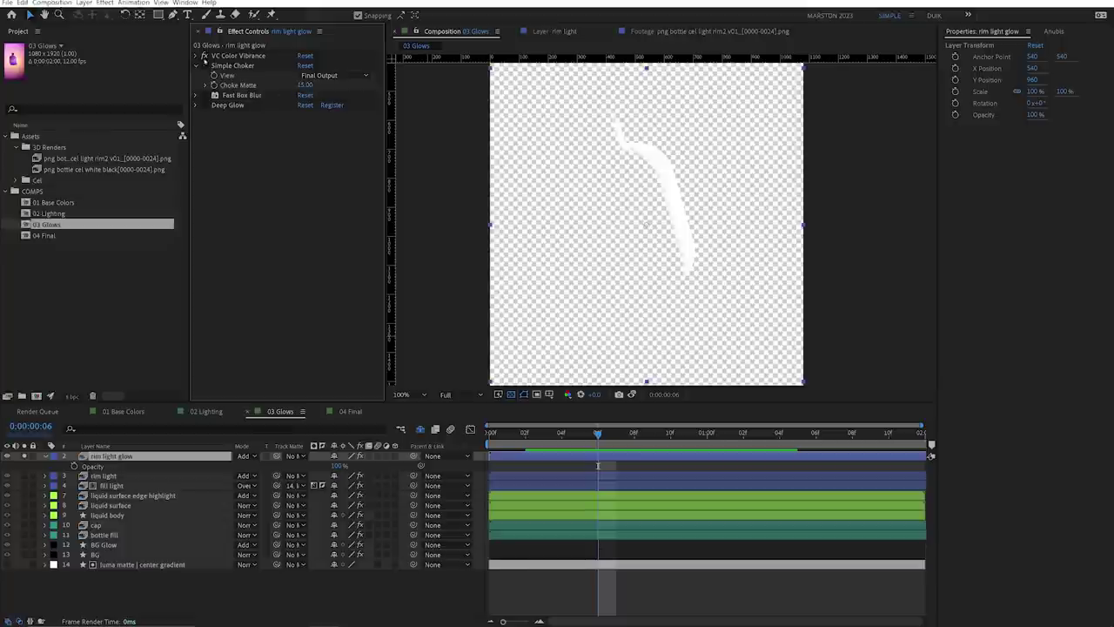
{"action": "left_click", "coordinate": [196, 55]}
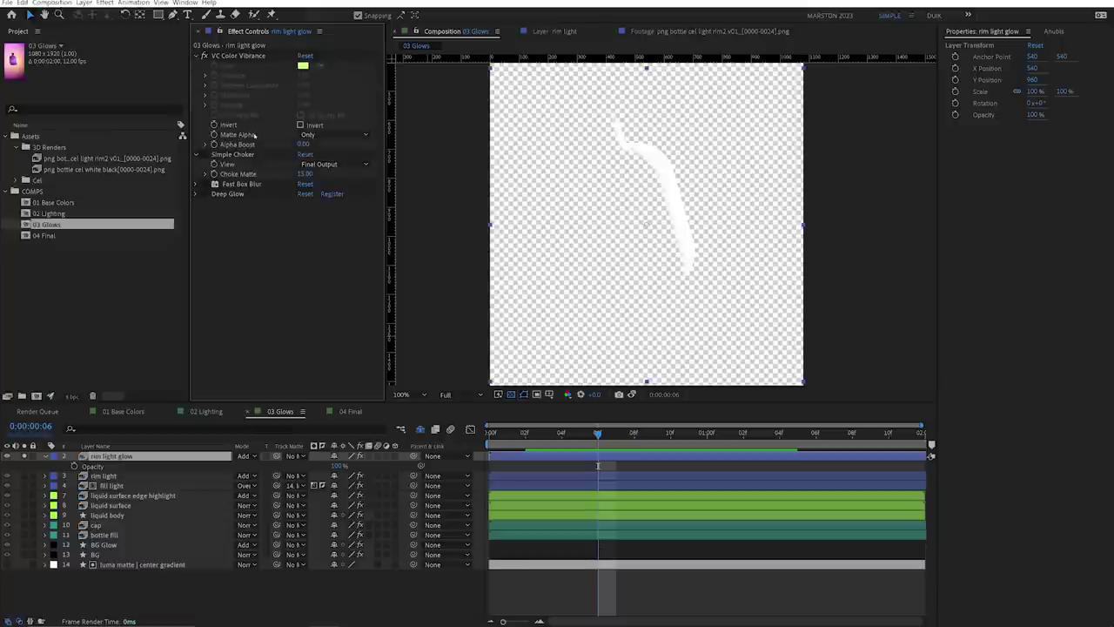
{"action": "left_click", "coordinate": [325, 136]}
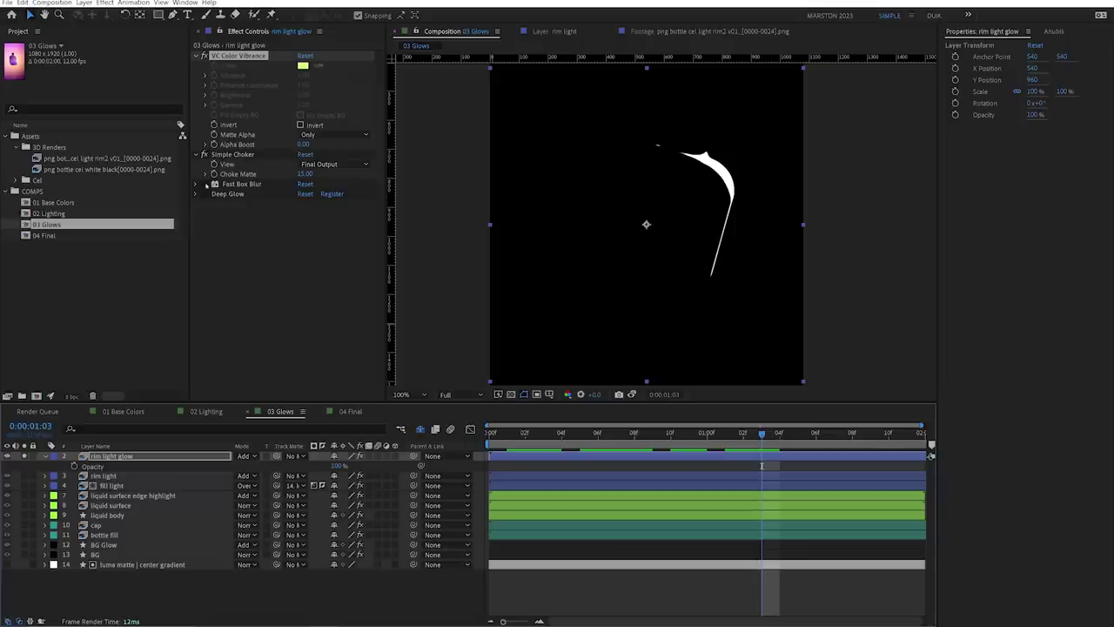
Enable Fast Box Blur and Deep Glow on the rim light glow layer, playing back the blurred animation before adding the glow
{"action": "left_click", "coordinate": [206, 184]}
{"action": "key", "text": "space"}
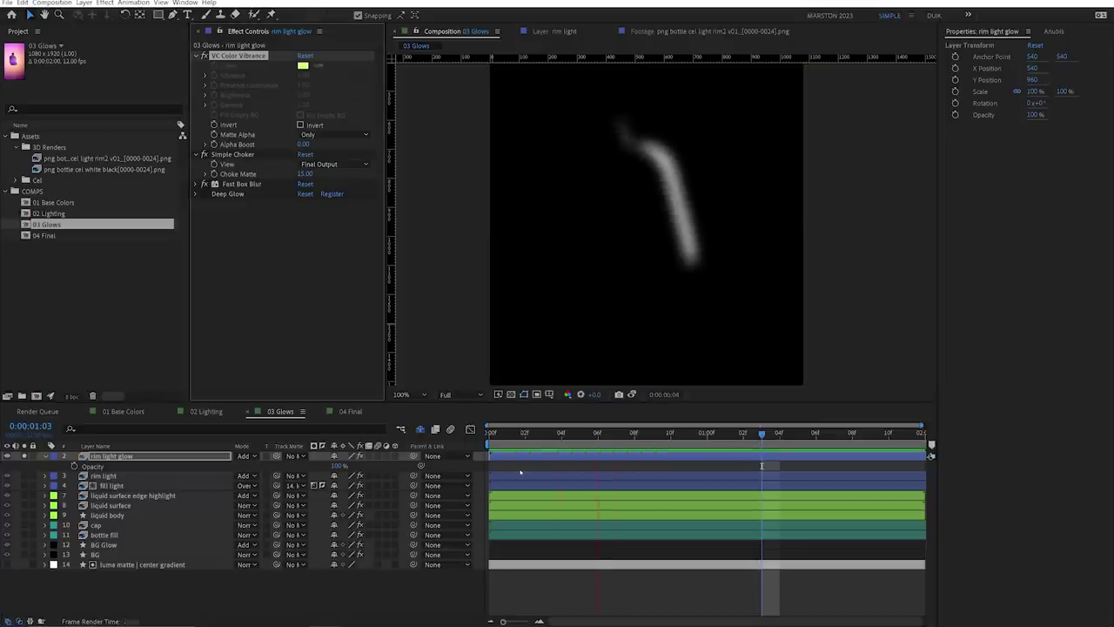
{"action": "key", "text": "space"}
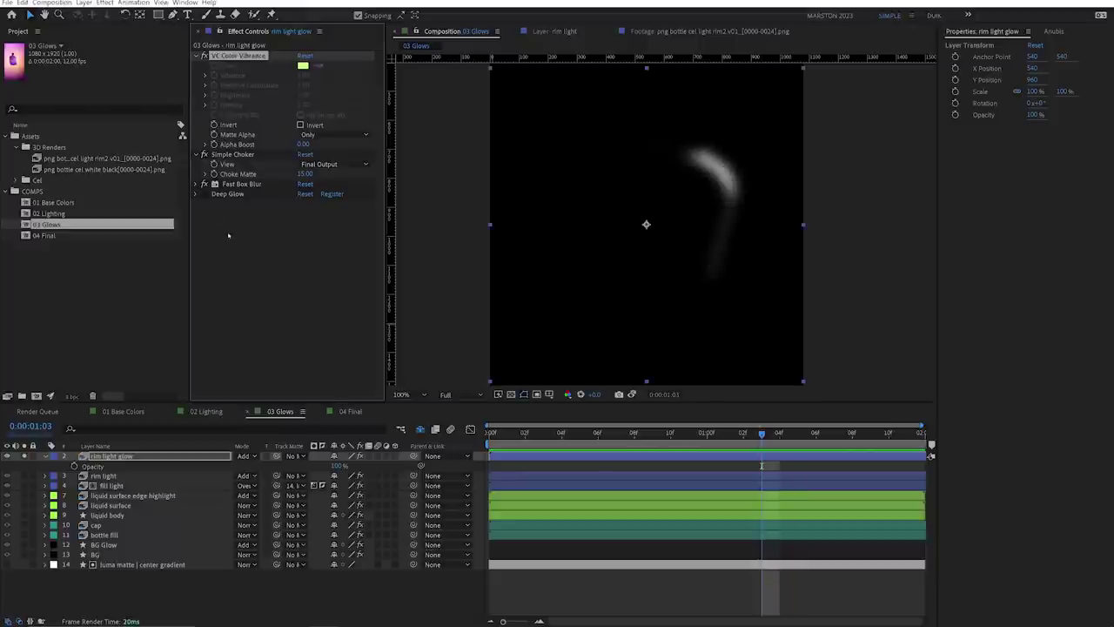
{"action": "left_click", "coordinate": [205, 193]}
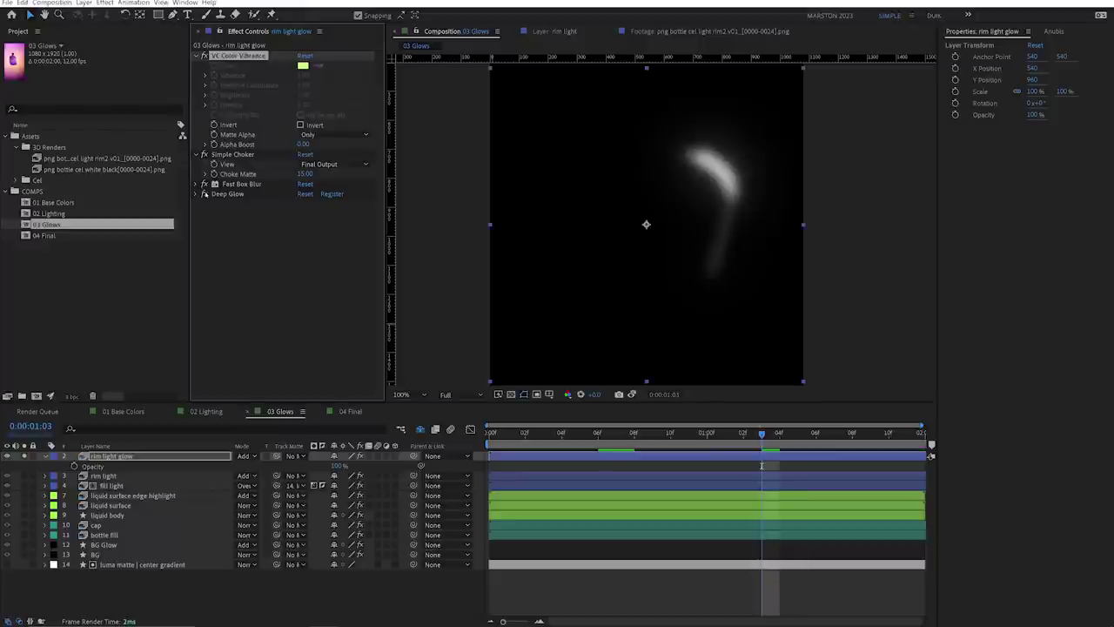
Stop isolating the rim light glow layer and set its opacity to 15%, checking the full composite in playback
{"action": "key", "text": "space"}
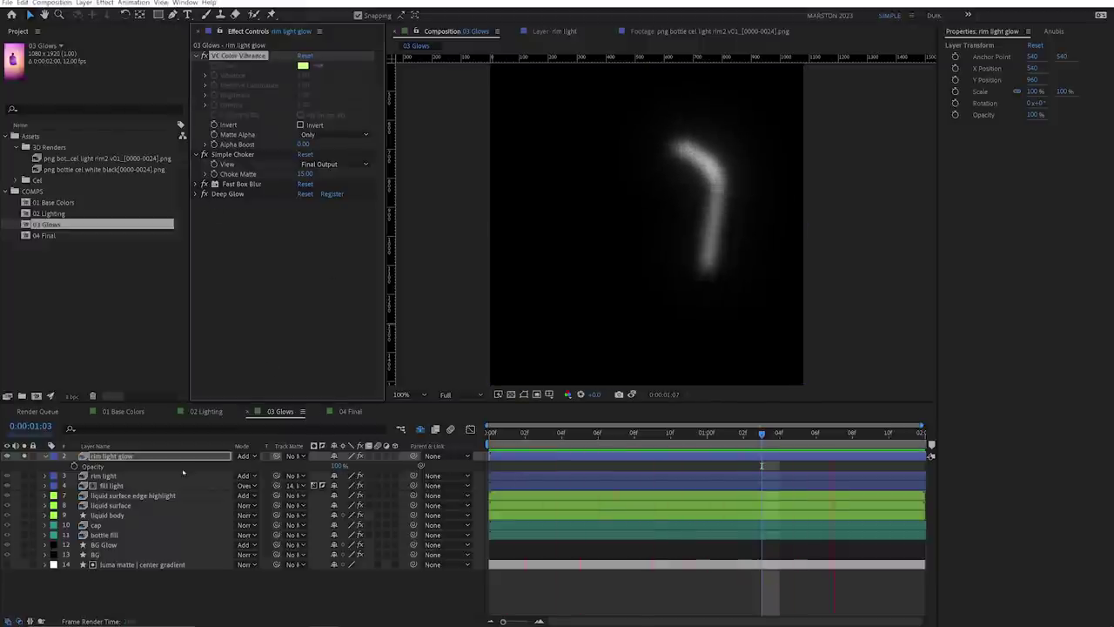
{"action": "left_click", "coordinate": [24, 455]}
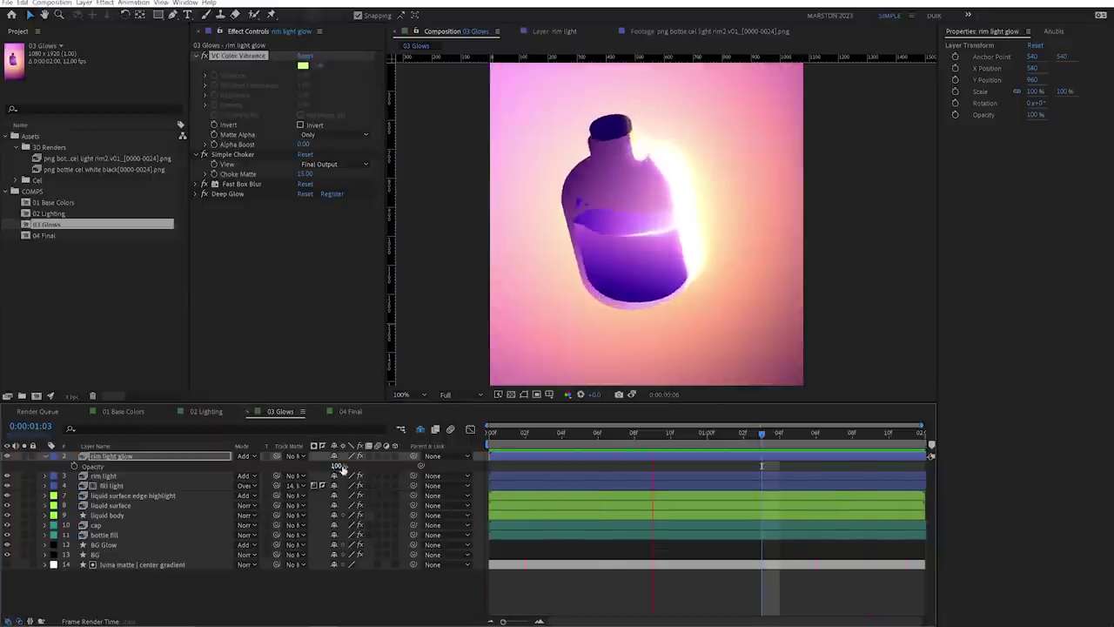
{"action": "key", "text": "space"}
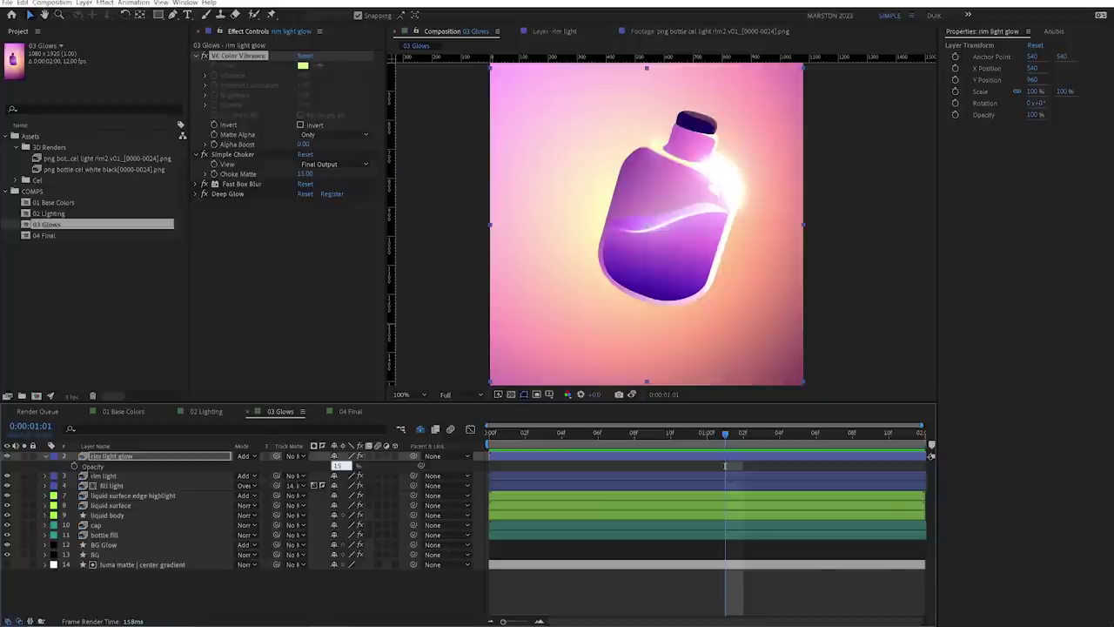
{"action": "key", "text": "Return"}
{"action": "key", "text": "space"}
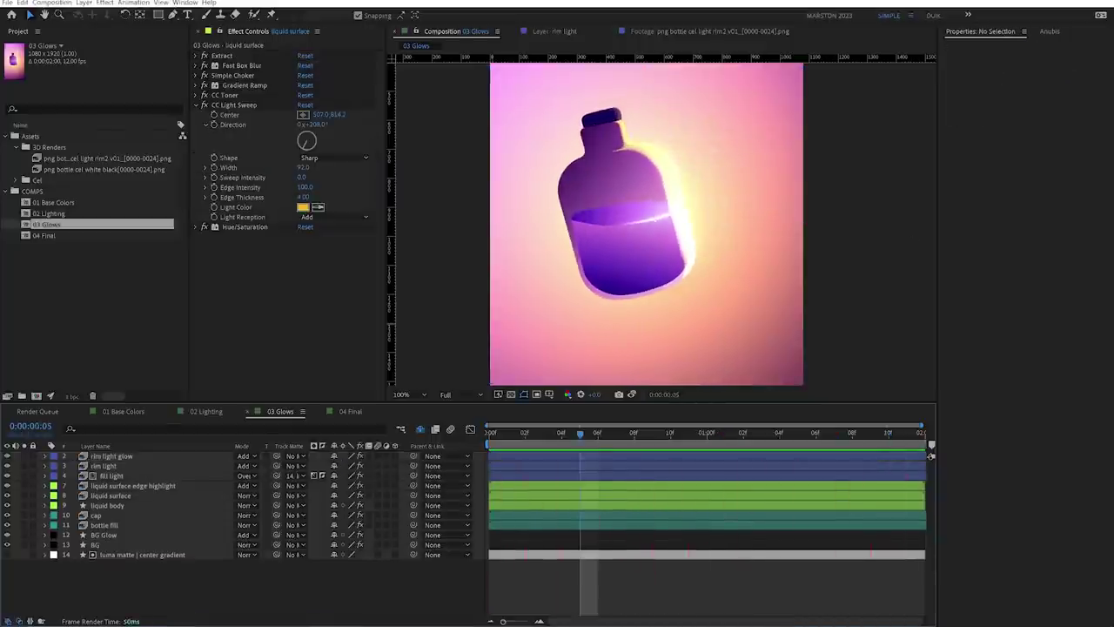
Isolate the liquid surface layer and try different positions for the center of its CC Light Sweep
{"action": "key", "text": "period"}
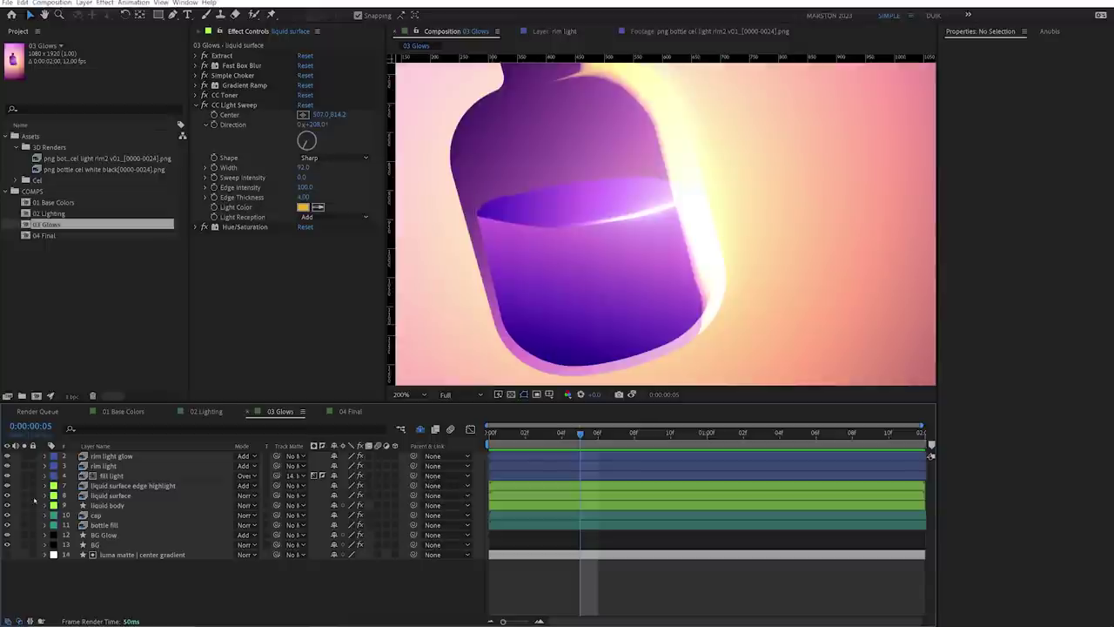
{"action": "left_click", "coordinate": [23, 495]}
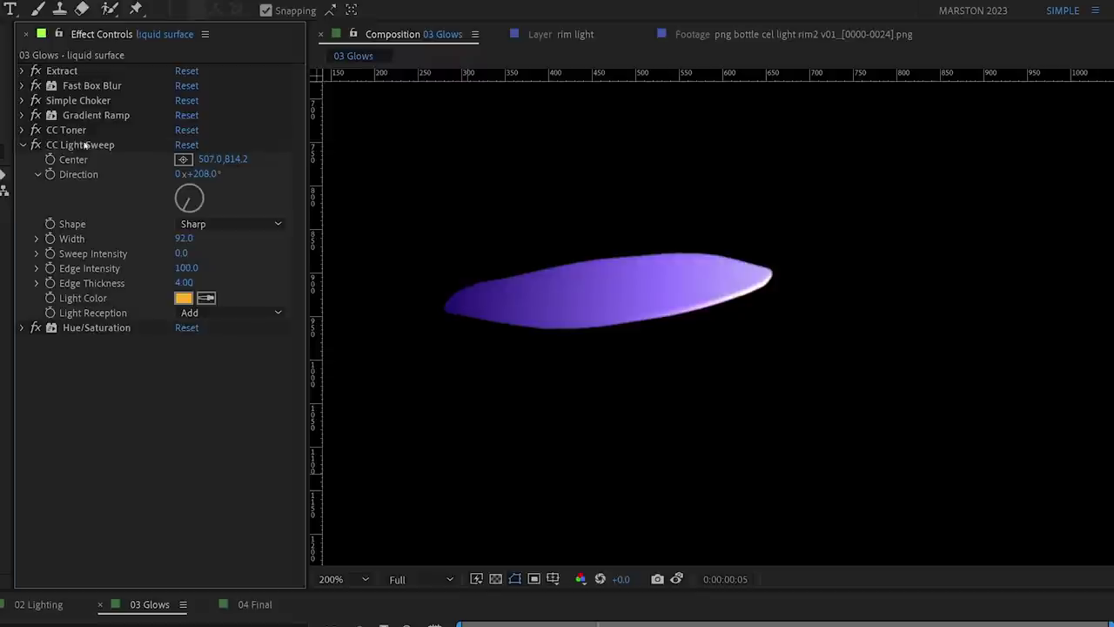
{"action": "left_click", "coordinate": [235, 105]}
{"action": "key", "text": "comma"}
{"action": "left_click_drag", "start_coordinate": [685, 443], "coordinate": [662, 400]}
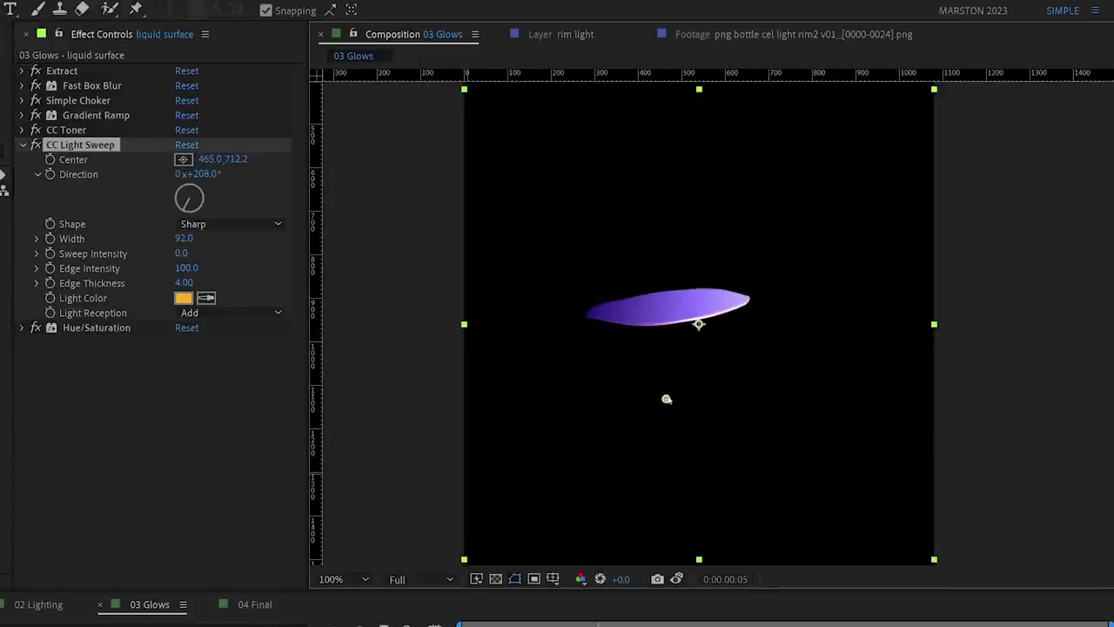
{"action": "left_click_drag", "start_coordinate": [183, 254], "coordinate": [4, 291]}
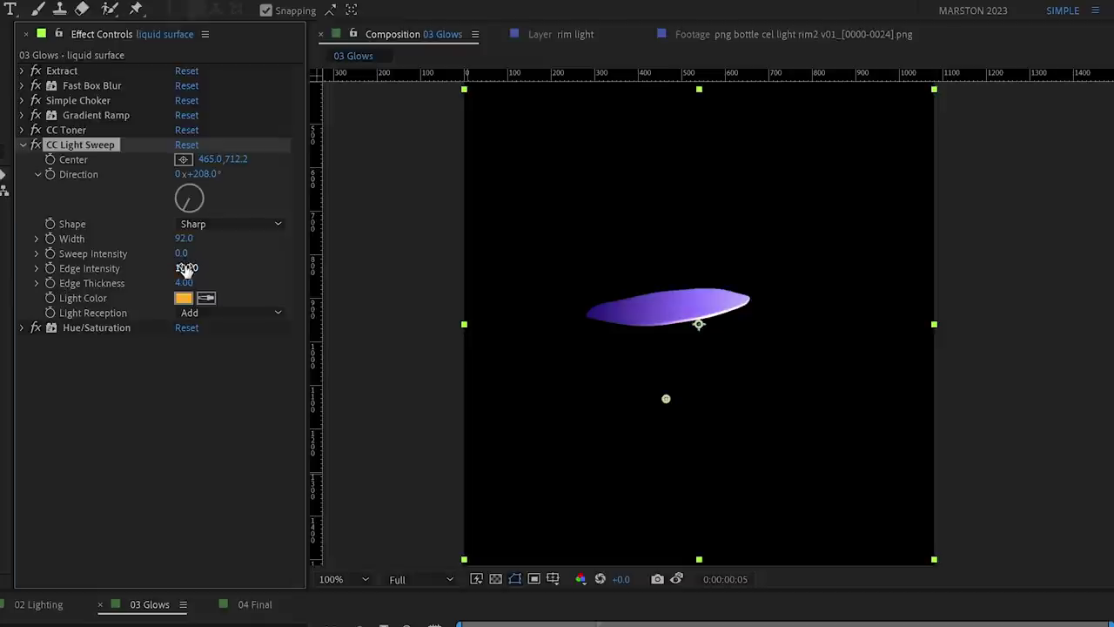
{"action": "left_click_drag", "start_coordinate": [666, 397], "coordinate": [703, 390]}
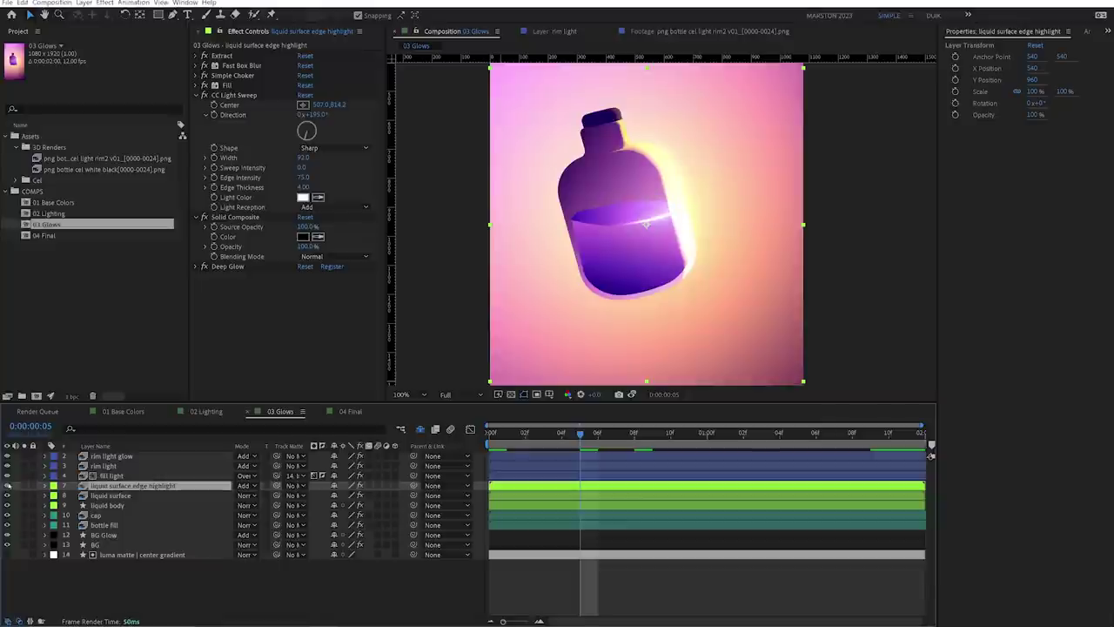
Compare the bottle close up with the liquid surface edge highlight layer hidden and shown
{"action": "key", "text": "period"}
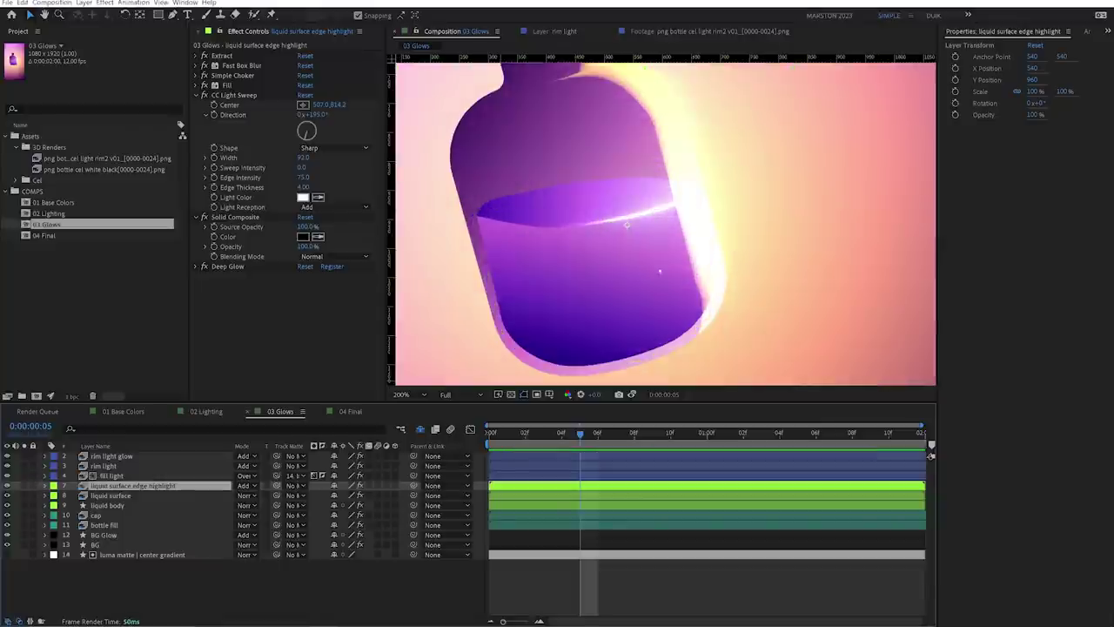
{"action": "left_click", "coordinate": [7, 485]}
{"action": "left_click", "coordinate": [7, 485]}
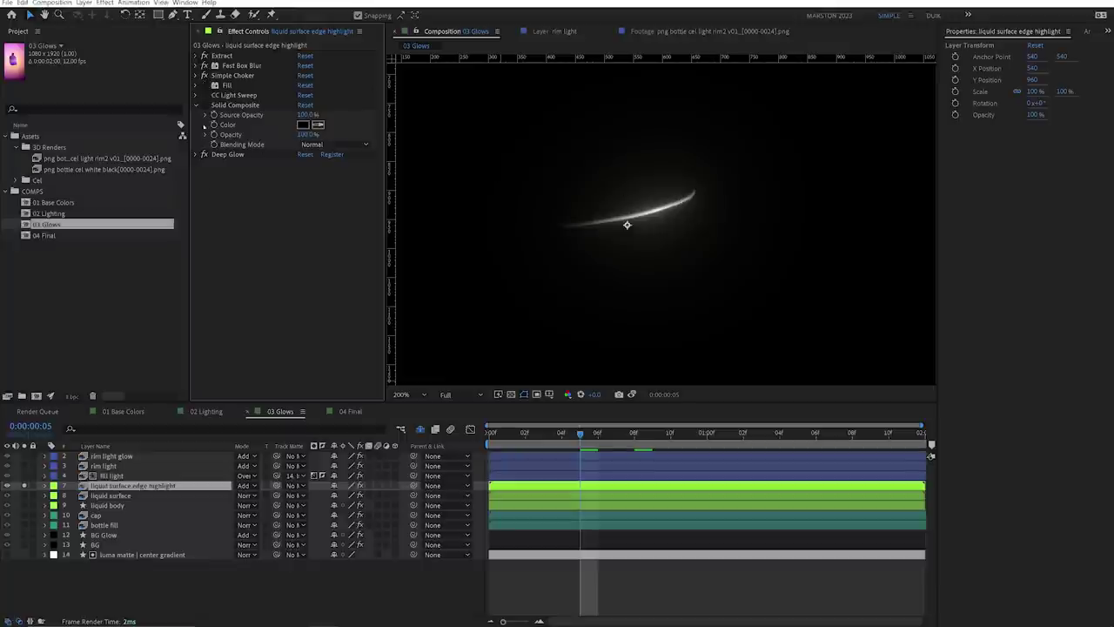
With the liquid surface edge highlight layer isolated and its light effects disabled, examine its black Fill over the transparency grid
{"action": "left_click", "coordinate": [204, 154]}
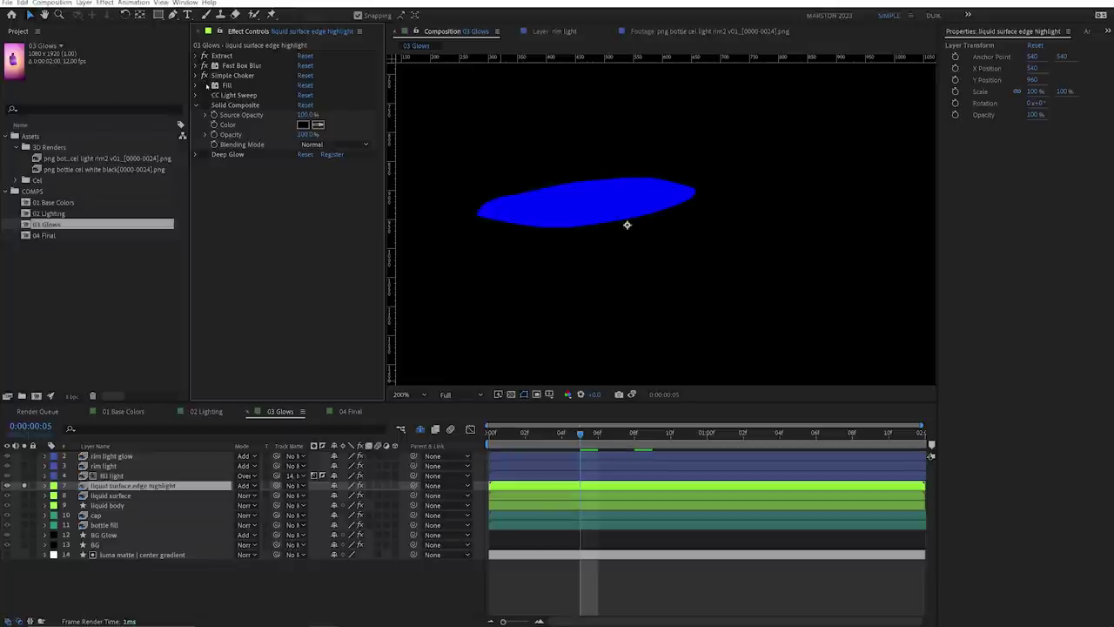
{"action": "left_click", "coordinate": [203, 85]}
{"action": "left_click", "coordinate": [195, 85]}
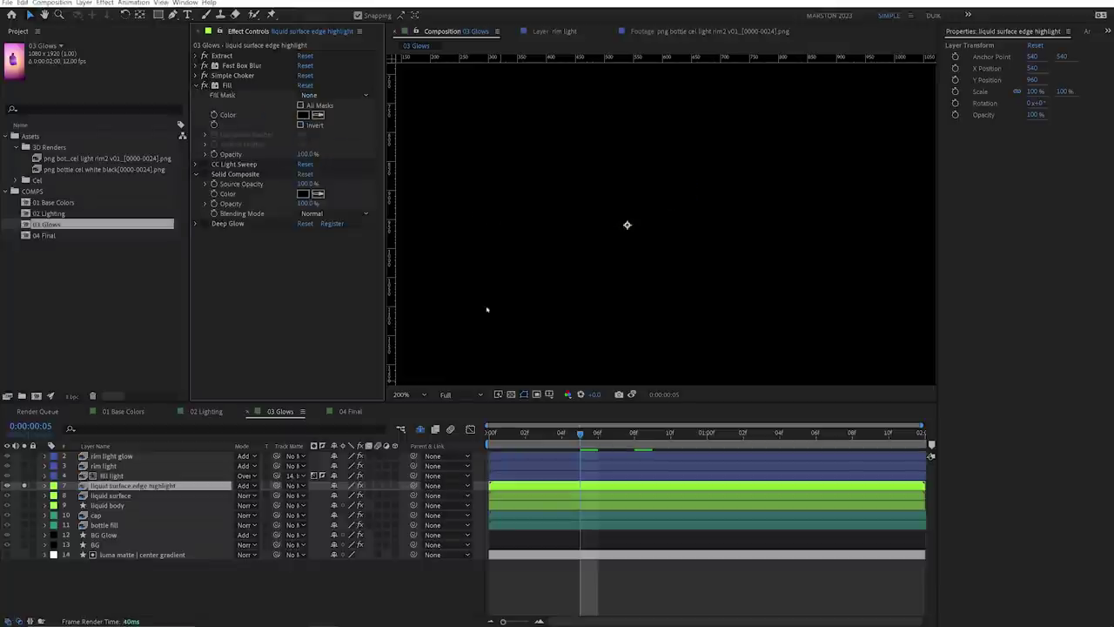
{"action": "left_click", "coordinate": [511, 394]}
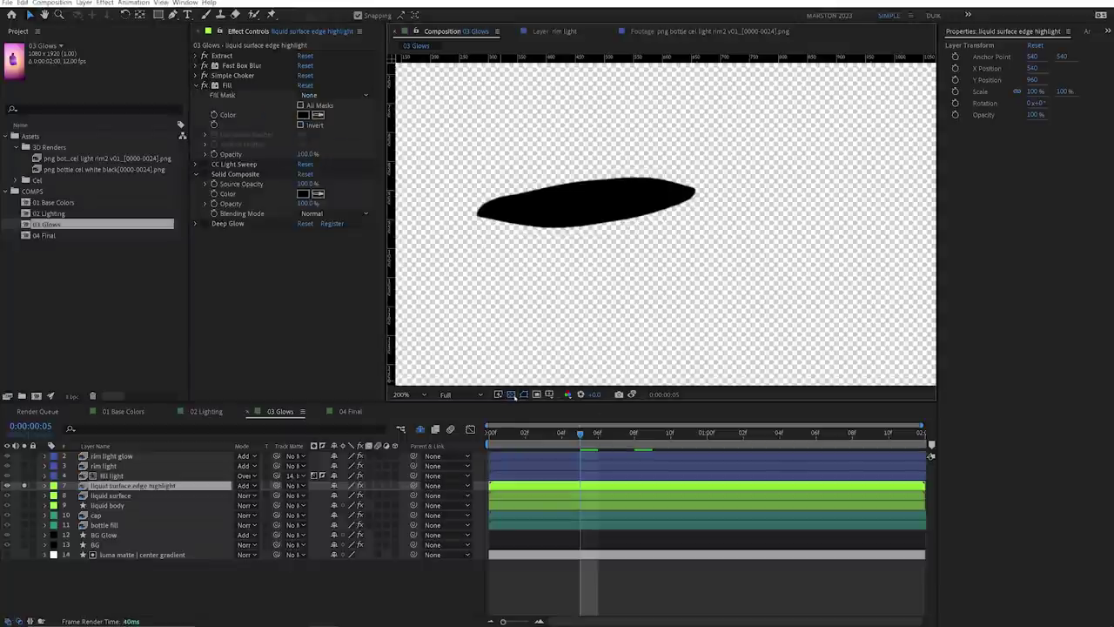
Re-enable CC Light Sweep, Solid Composite and Deep Glow on the edge highlight layer, and play back the full composite
{"action": "left_click", "coordinate": [203, 163]}
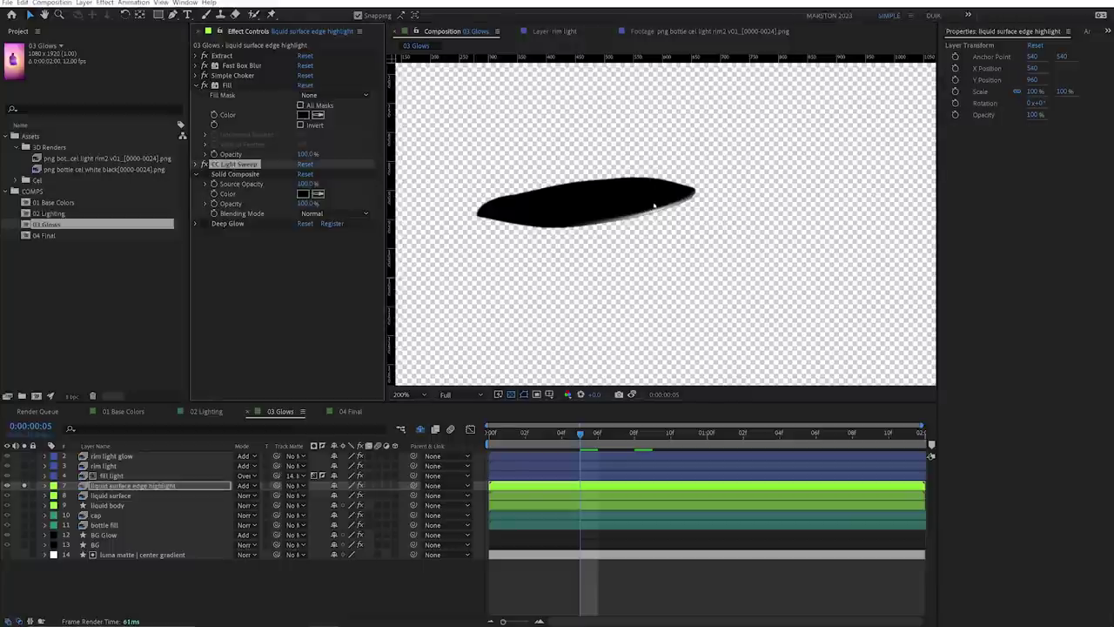
{"action": "left_click", "coordinate": [204, 174]}
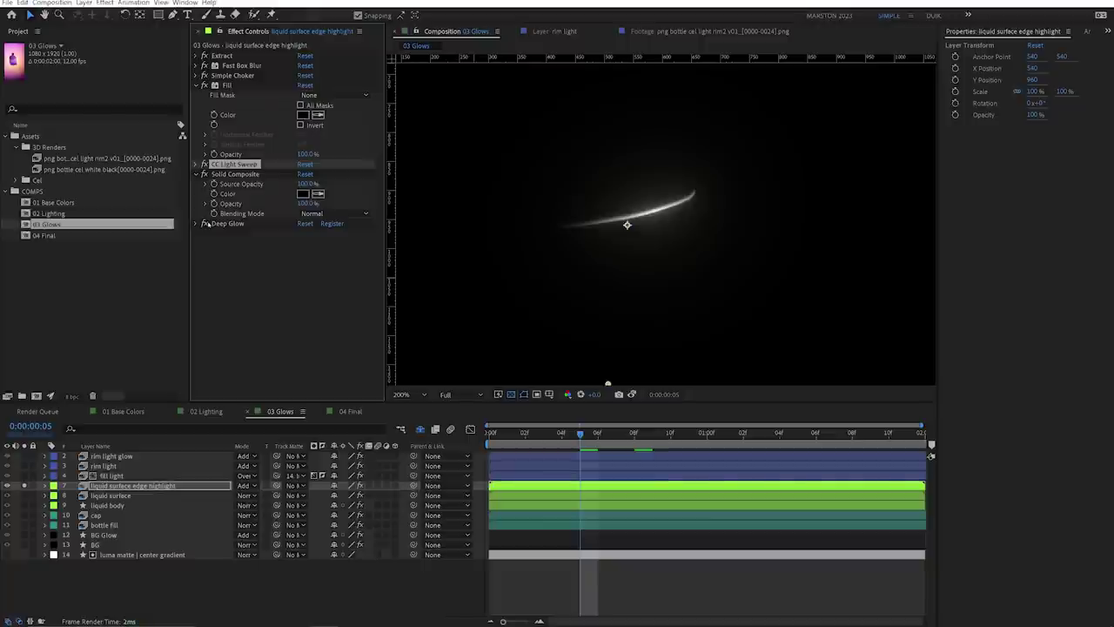
{"action": "left_click", "coordinate": [24, 485]}
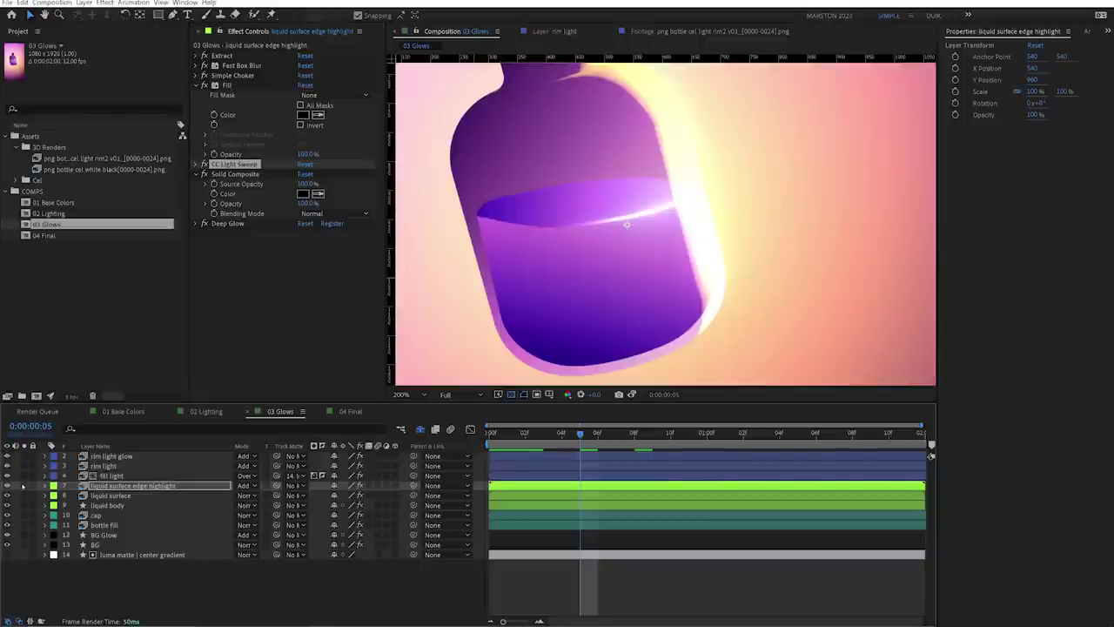
{"action": "key", "text": "comma"}
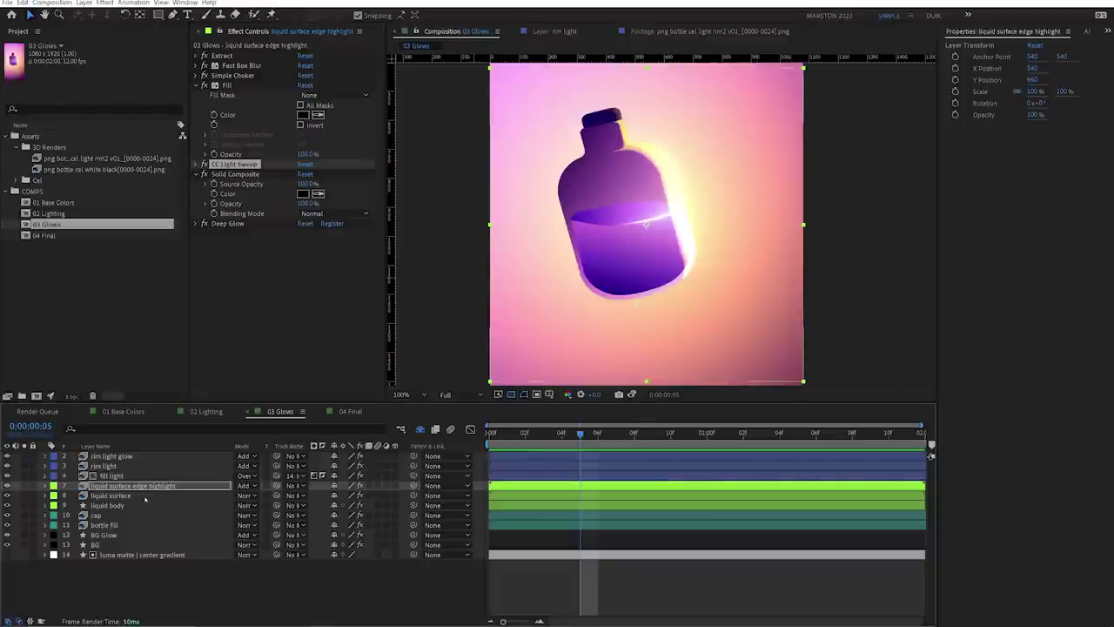
{"action": "key", "text": "space"}
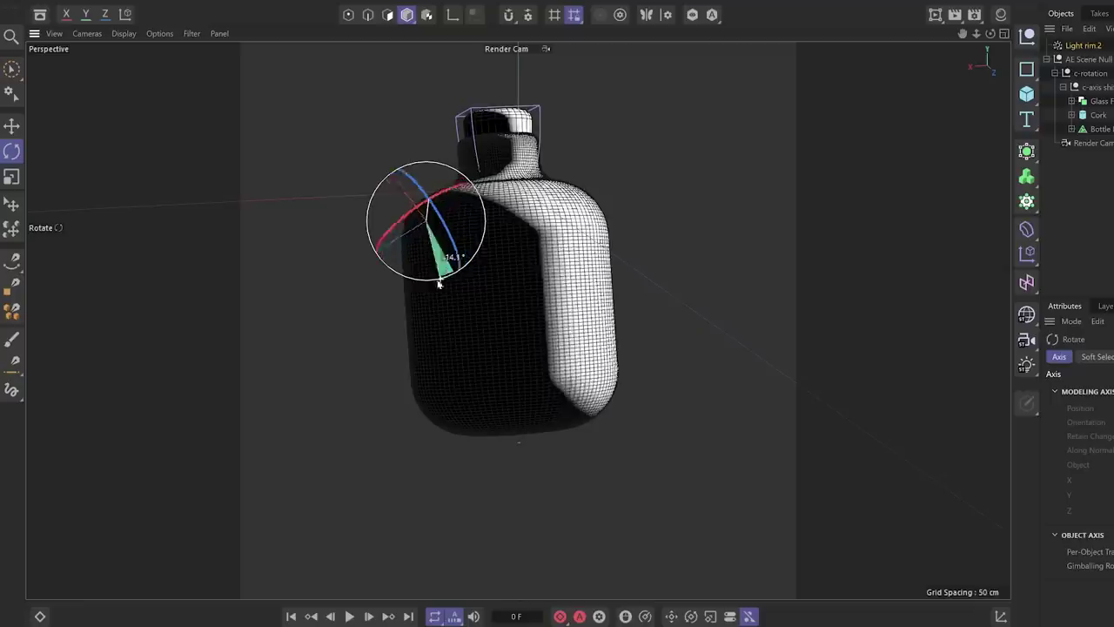
Switch to Cinema 4D and rotate the Light rim.2 light to change how it falls on the bottle
{"action": "left_click_drag", "start_coordinate": [438, 280], "coordinate": [291, 200]}
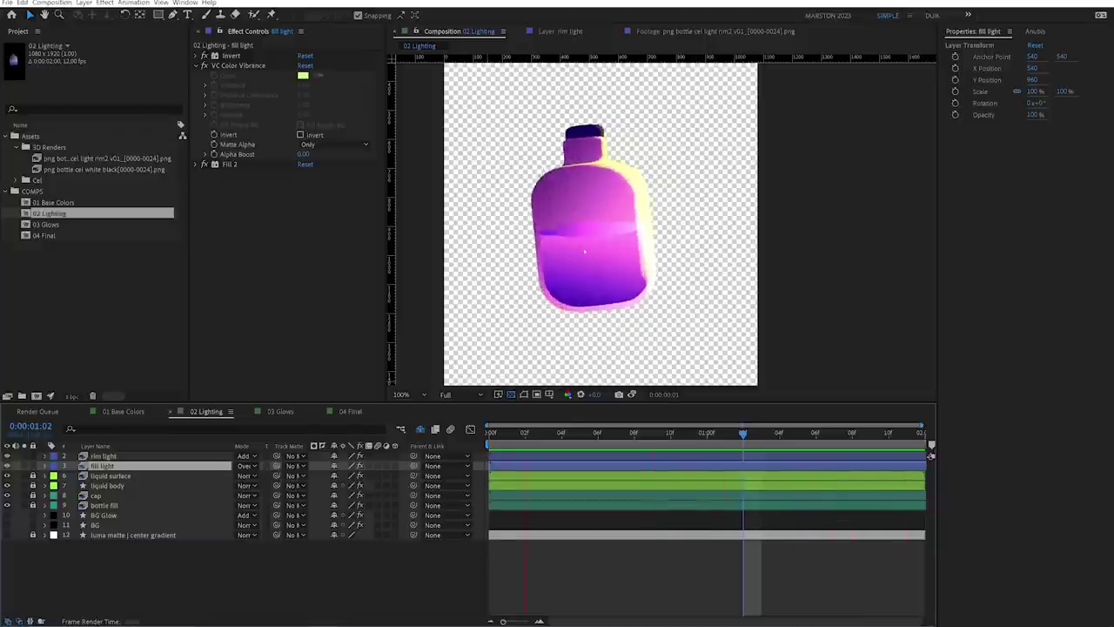